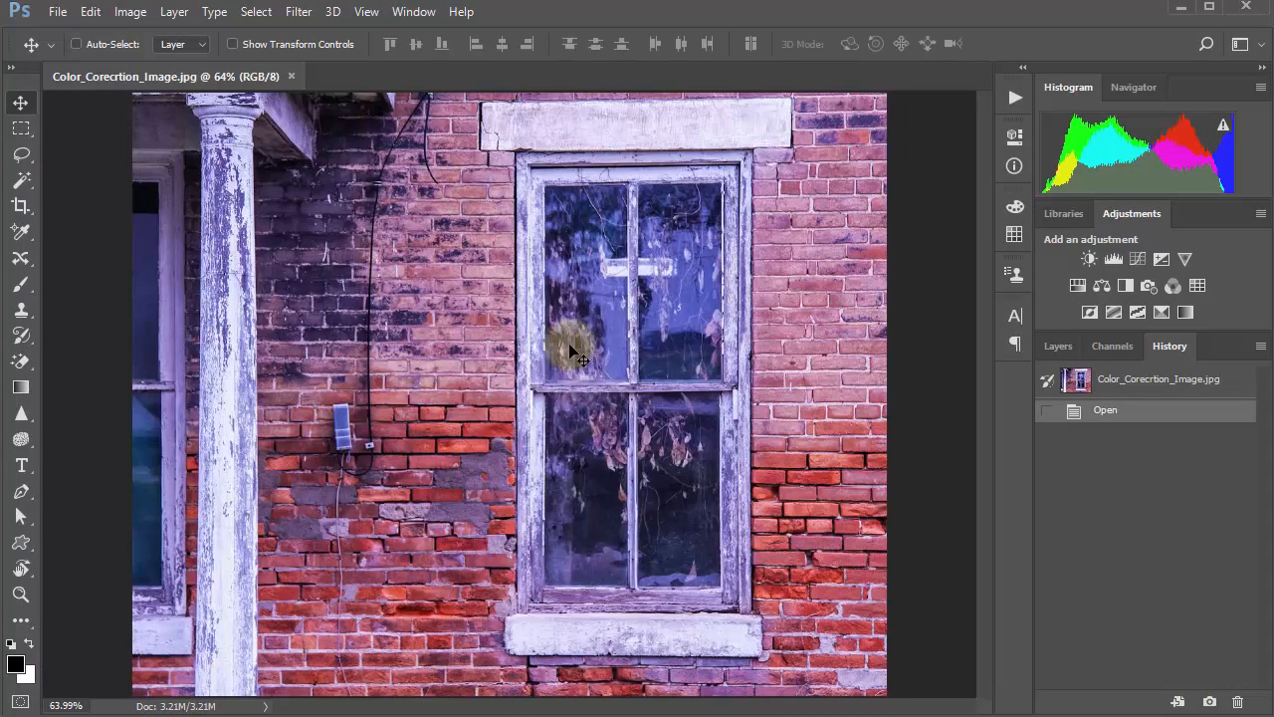
Step: Open the brick wall image in the Camera Raw Filter and look through its White Balance options
{"action": "left_click", "coordinate": [298, 11]}
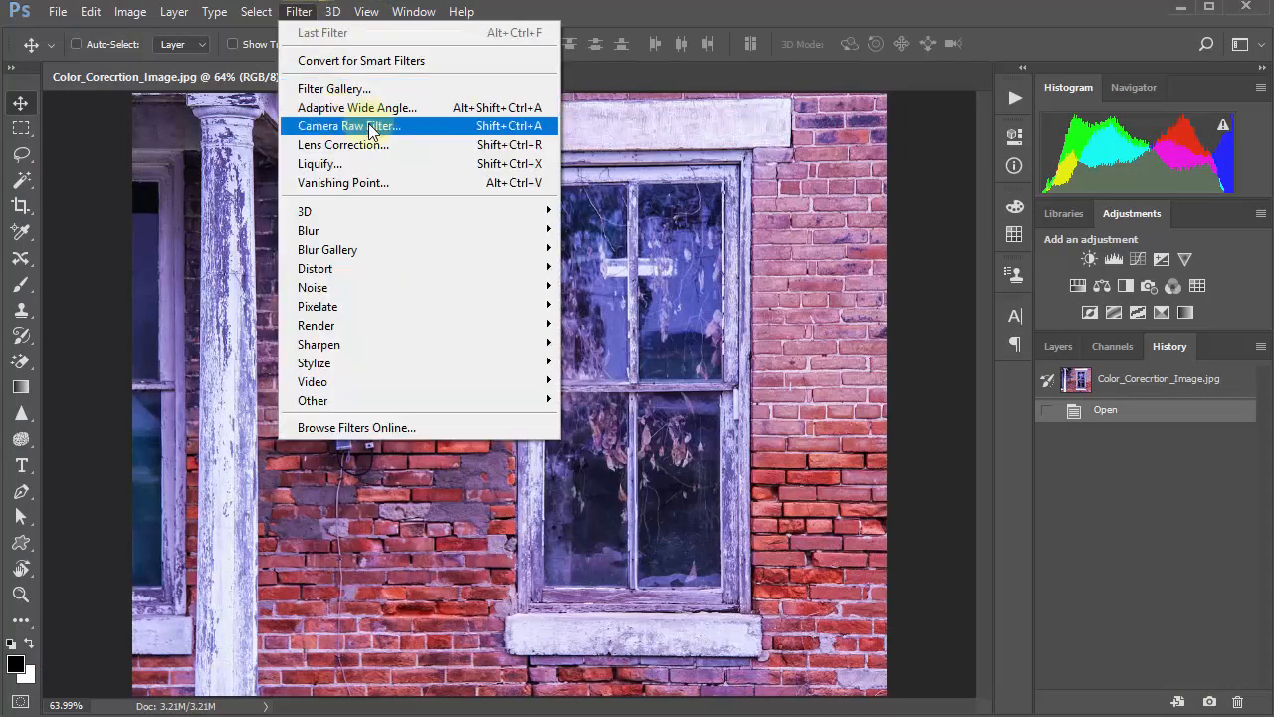
{"action": "left_click", "coordinate": [441, 129]}
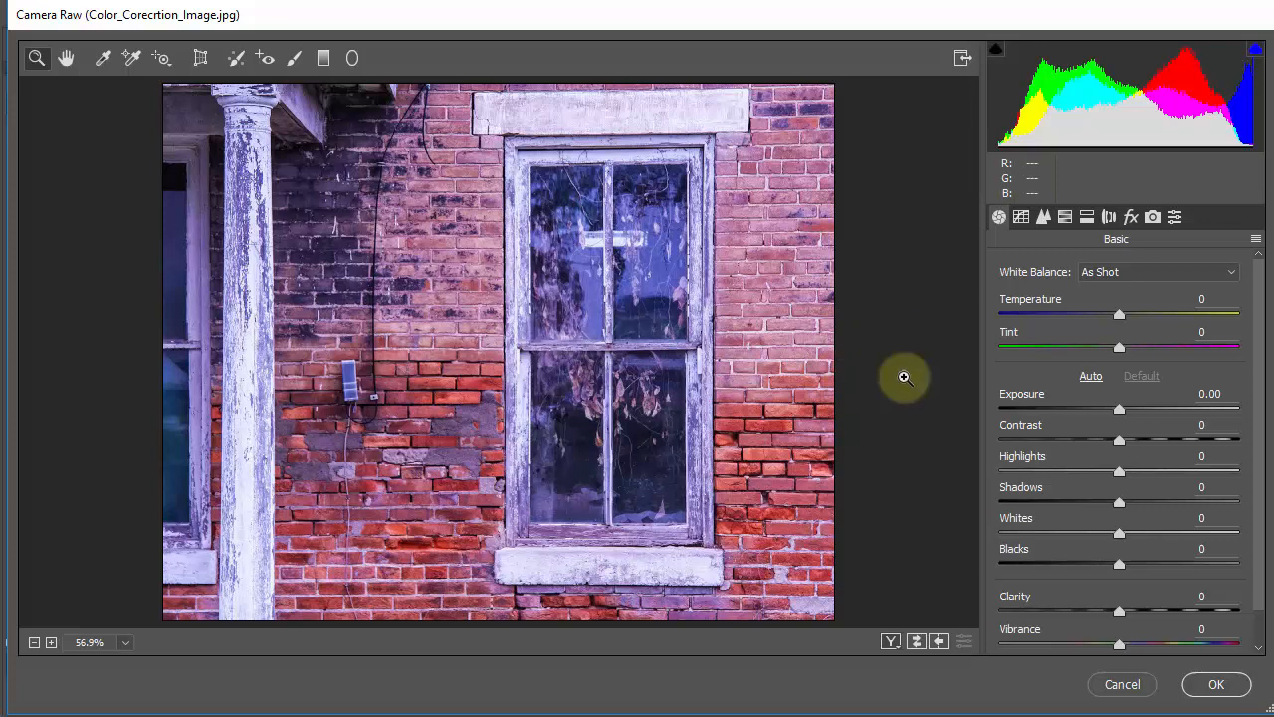
{"action": "left_click", "coordinate": [1123, 268]}
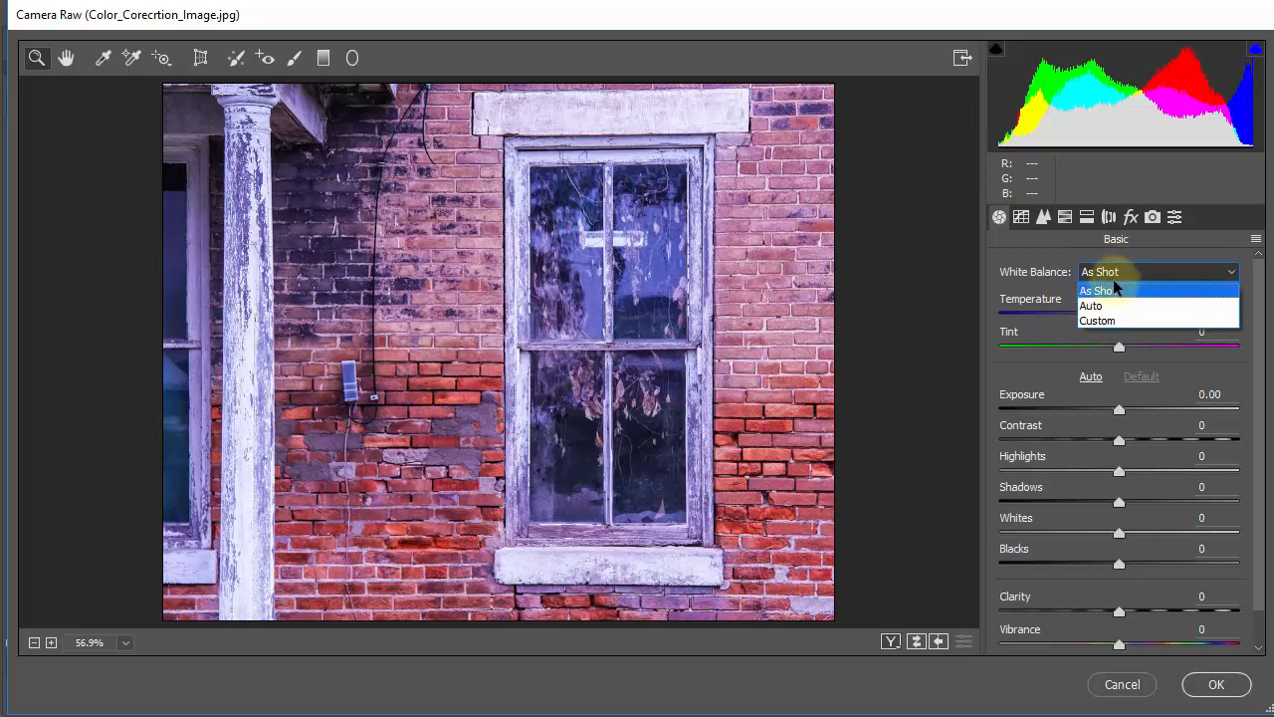
{"action": "left_click", "coordinate": [1003, 233]}
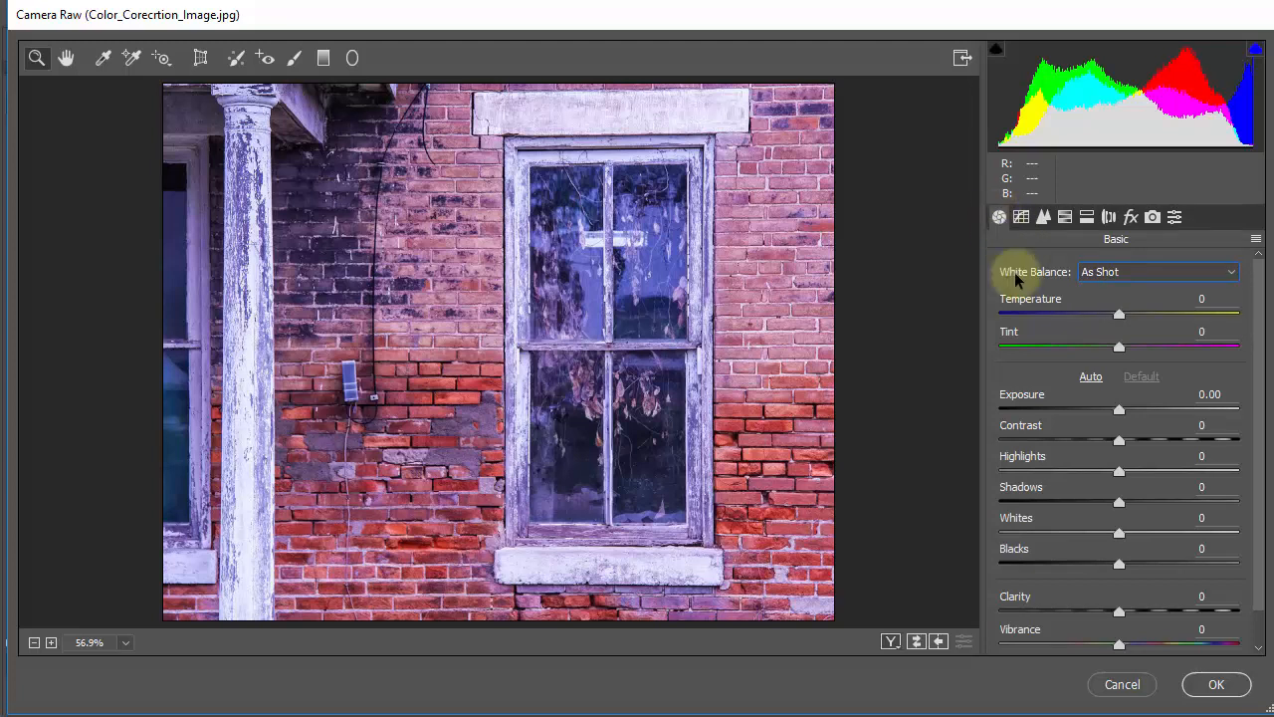
Step: Look up the available process versions in the Camera Calibration settings of the brick wall image
{"action": "left_click", "coordinate": [1156, 216]}
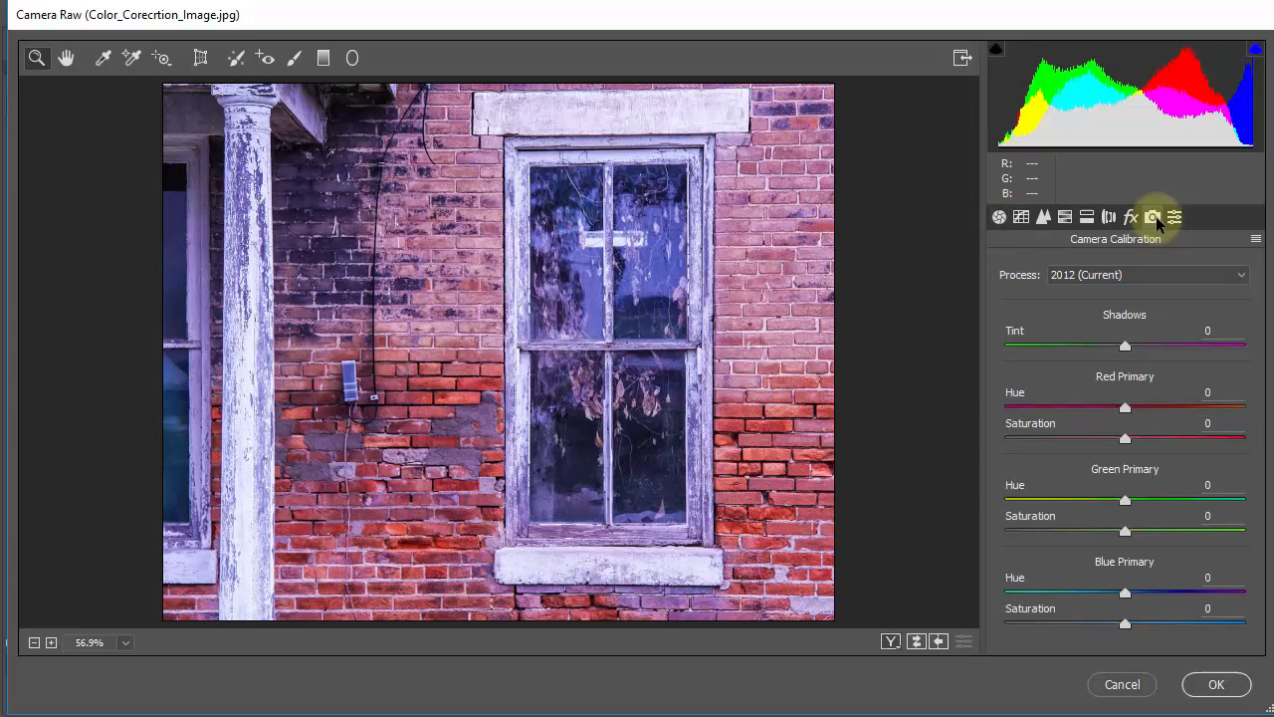
{"action": "left_click", "coordinate": [1133, 273]}
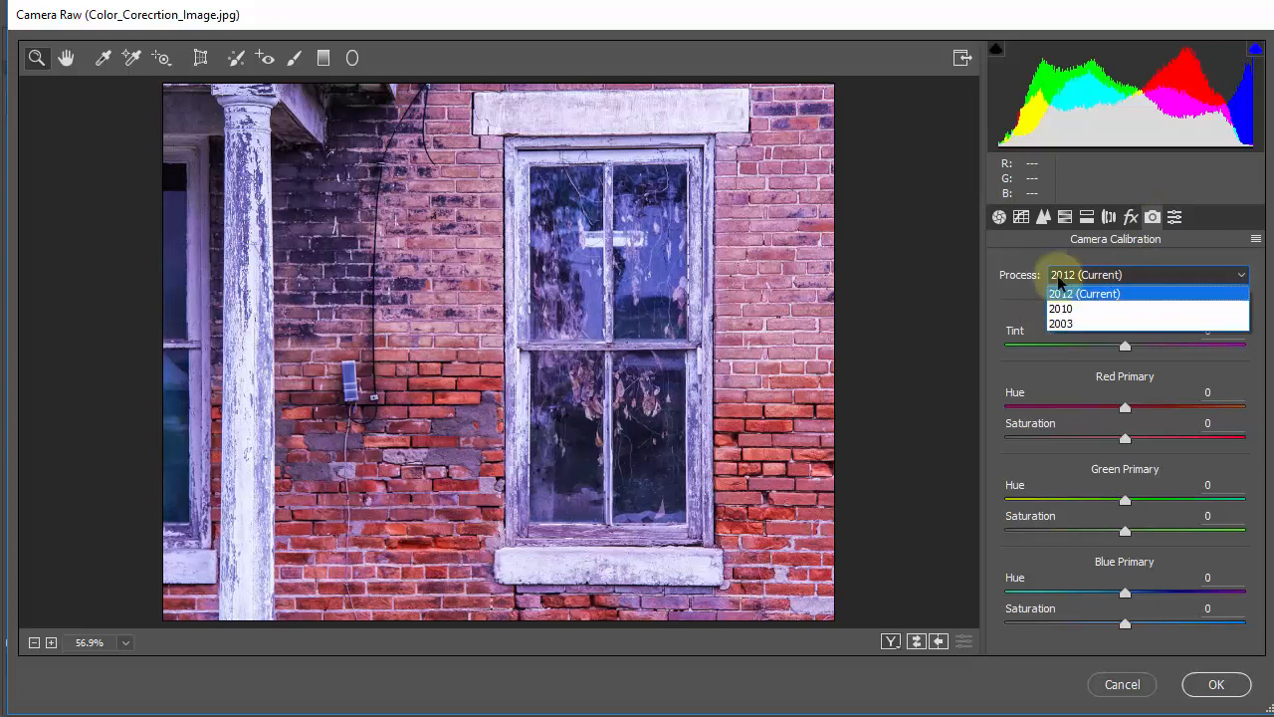
{"action": "left_click", "coordinate": [1003, 305]}
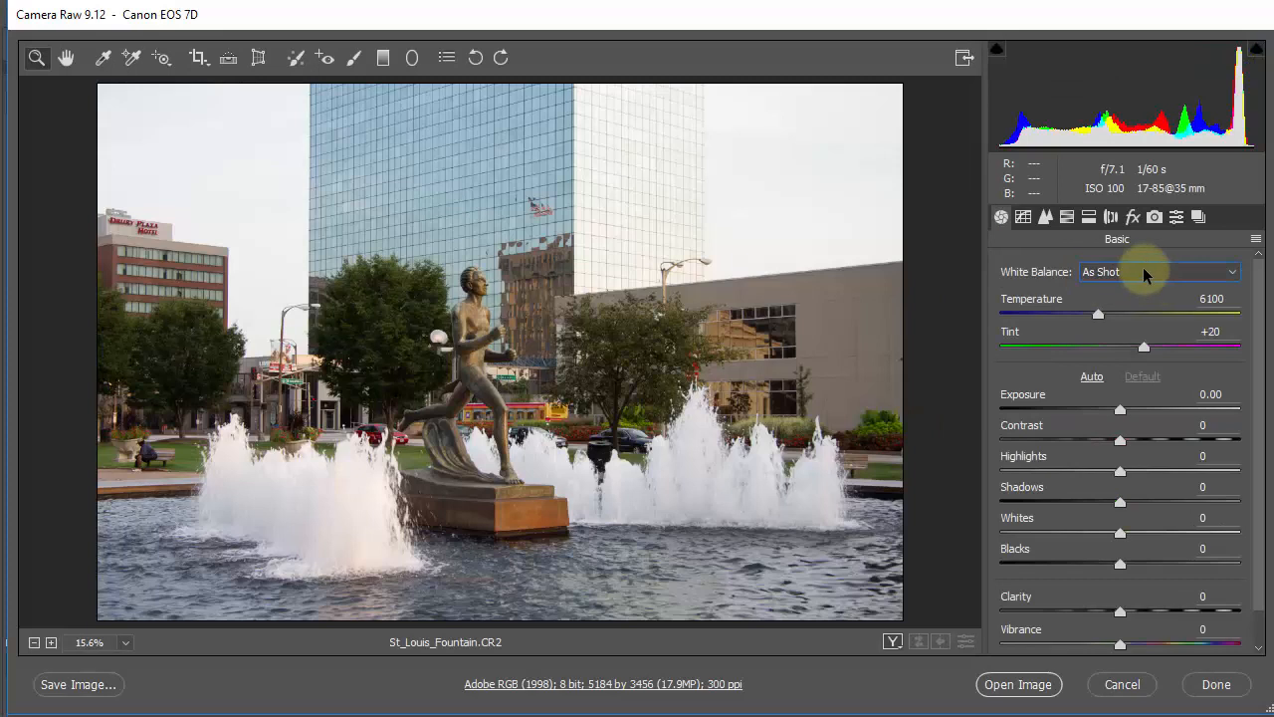
Step: Try the Auto, Daylight, Cloudy and Shade white balance presets on the fountain raw photo
{"action": "left_click", "coordinate": [1142, 269]}
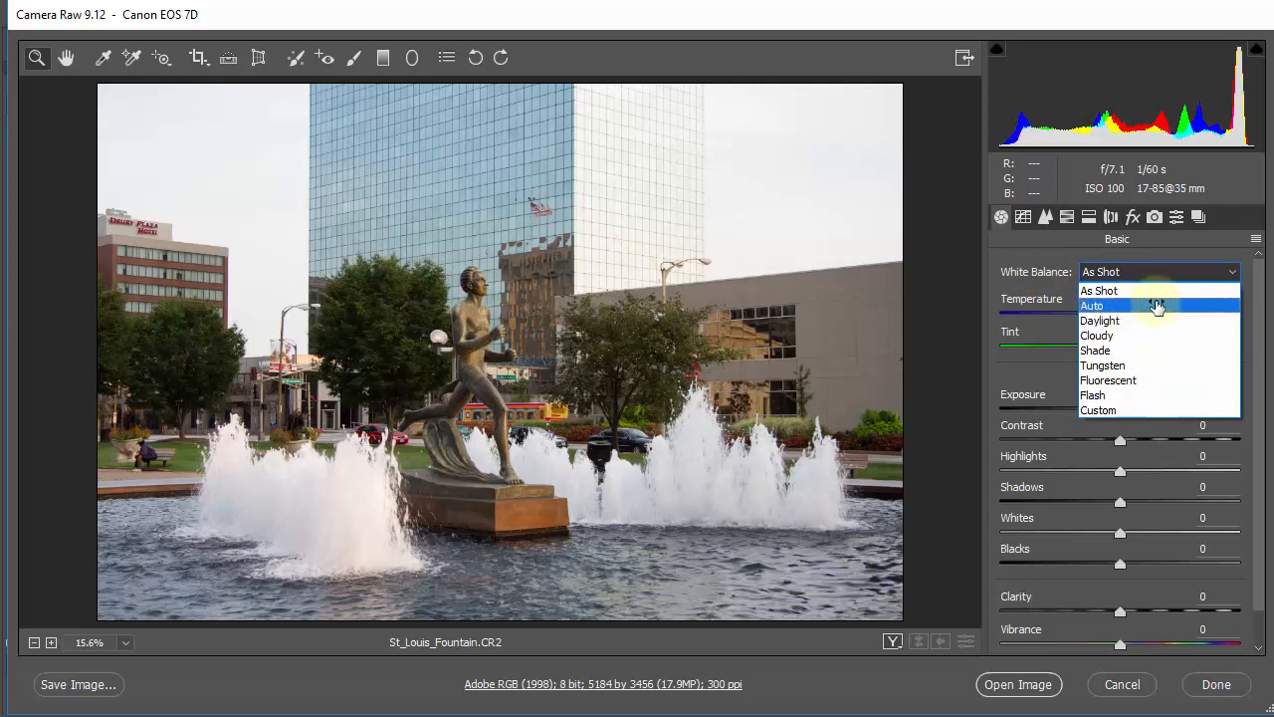
{"action": "left_click", "coordinate": [1122, 306]}
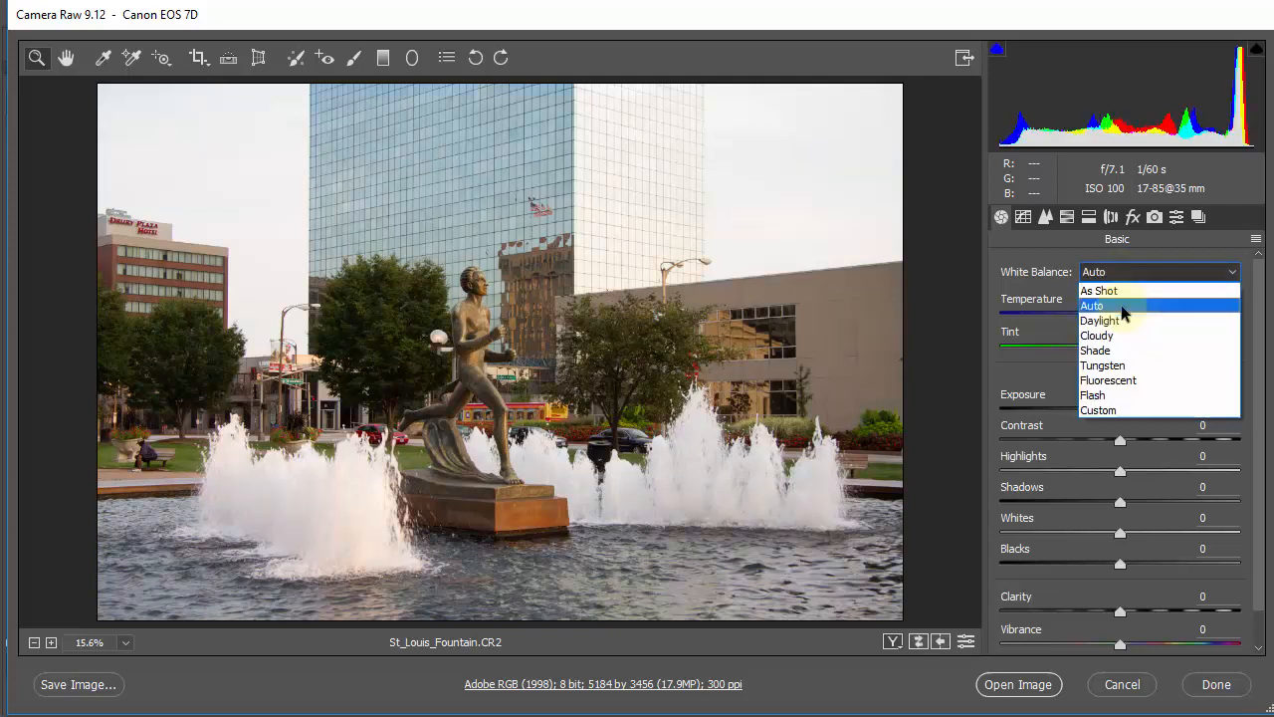
{"action": "left_click", "coordinate": [1121, 307]}
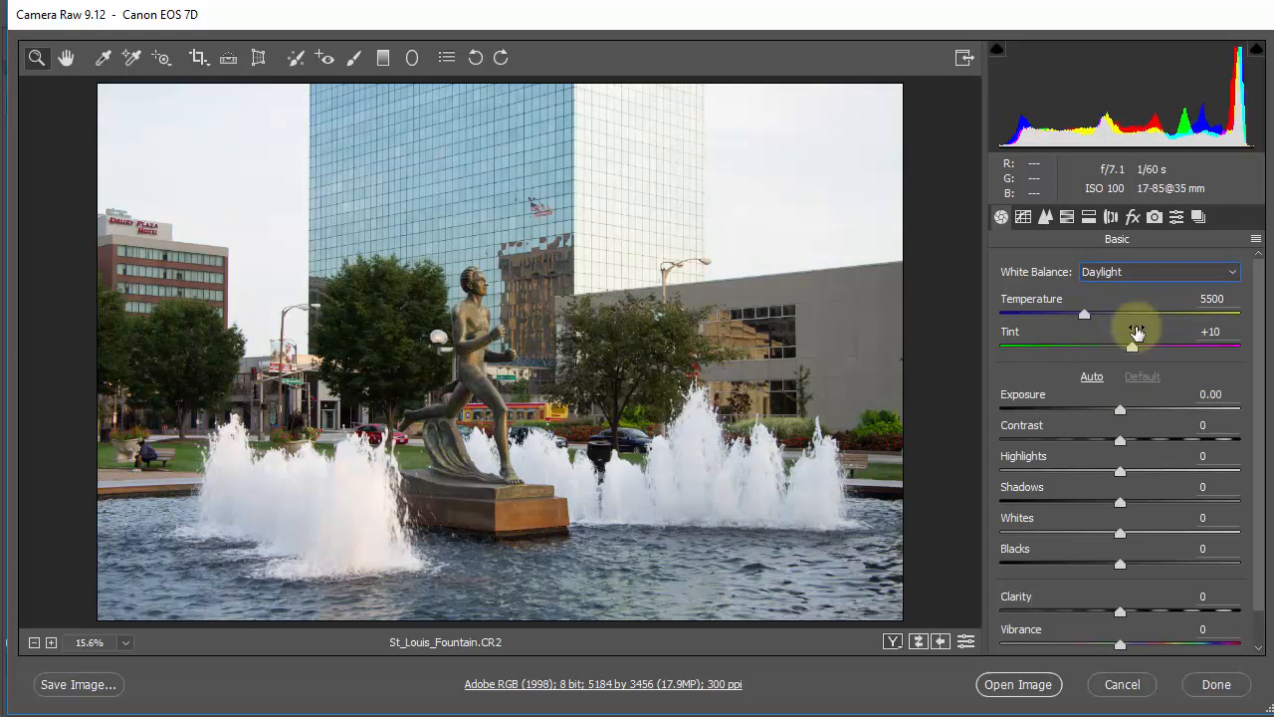
{"action": "left_click", "coordinate": [1115, 271]}
{"action": "left_click", "coordinate": [1116, 338]}
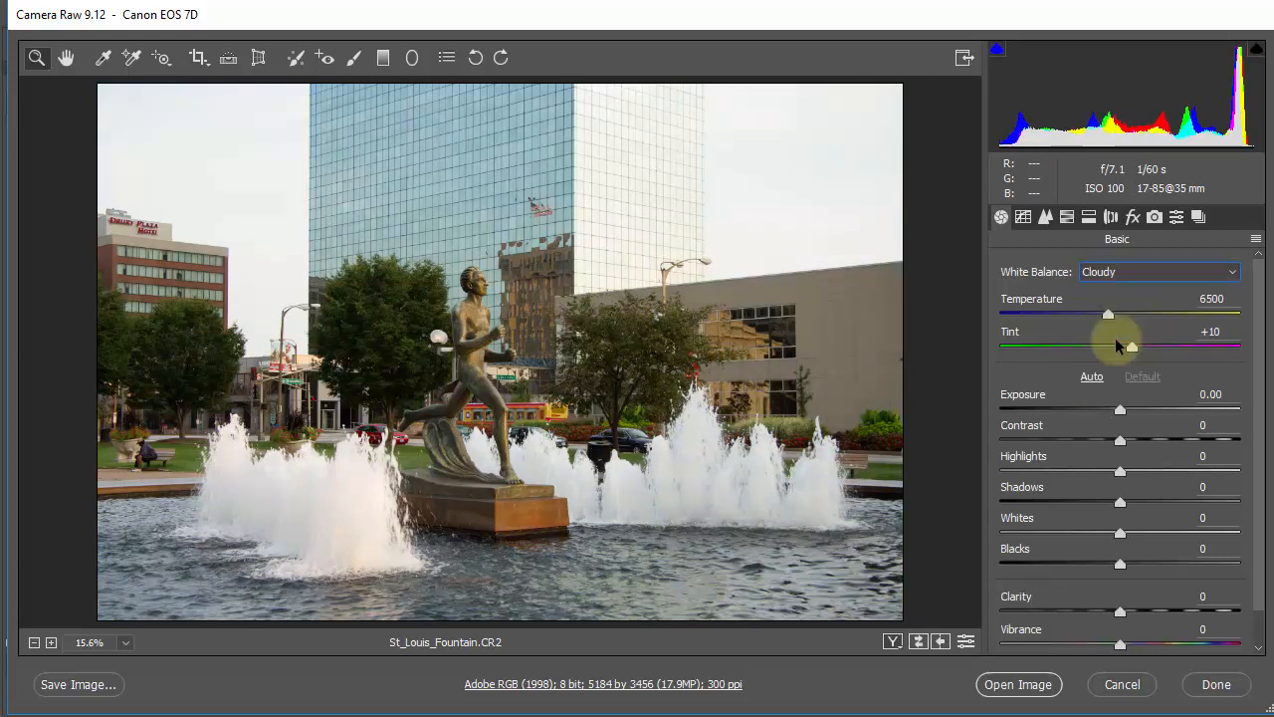
{"action": "left_click", "coordinate": [1122, 269]}
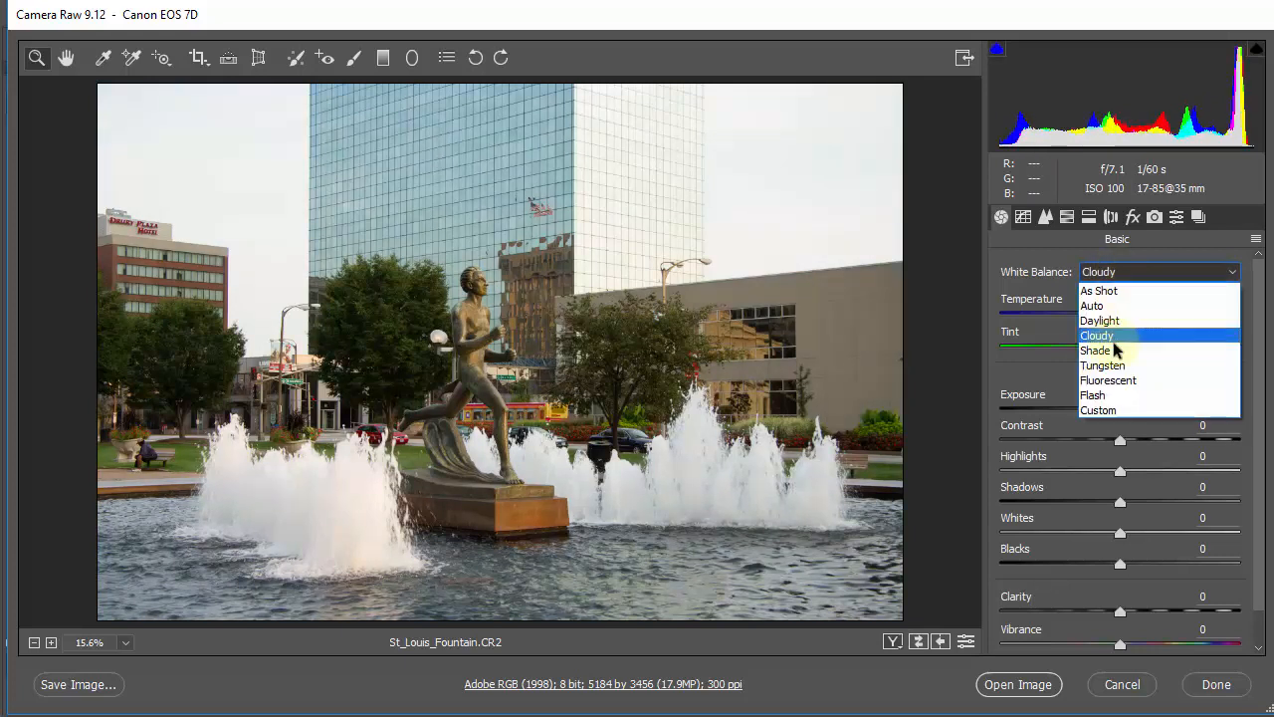
{"action": "left_click", "coordinate": [1115, 350]}
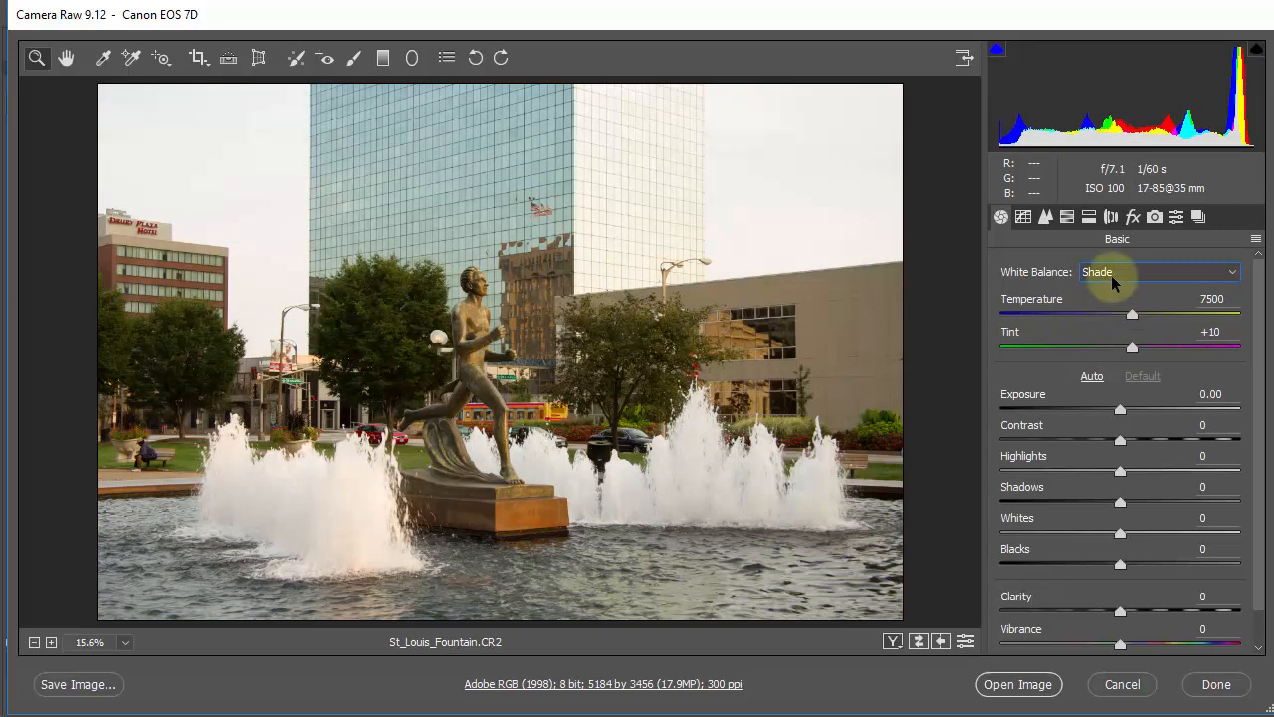
Step: Try the Tungsten, Fluorescent and Flash white balance presets on the fountain photo
{"action": "left_click", "coordinate": [1110, 275]}
{"action": "left_click", "coordinate": [1123, 360]}
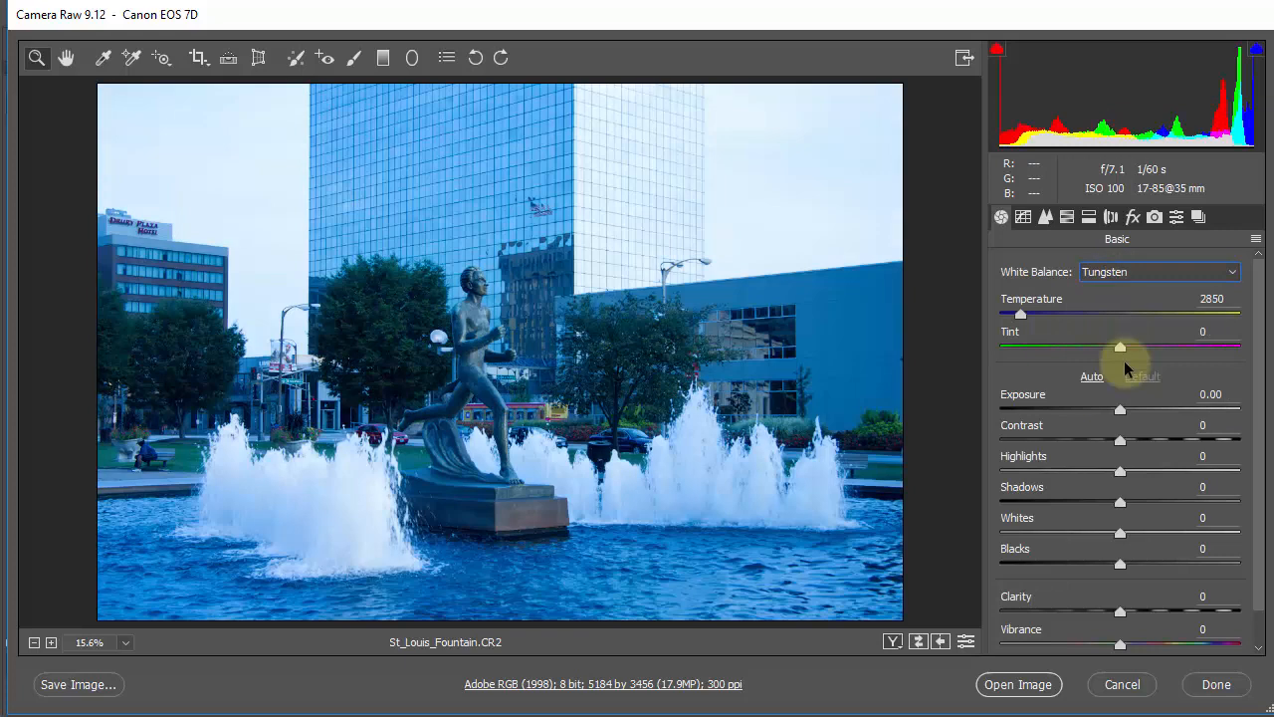
{"action": "left_click", "coordinate": [1113, 275]}
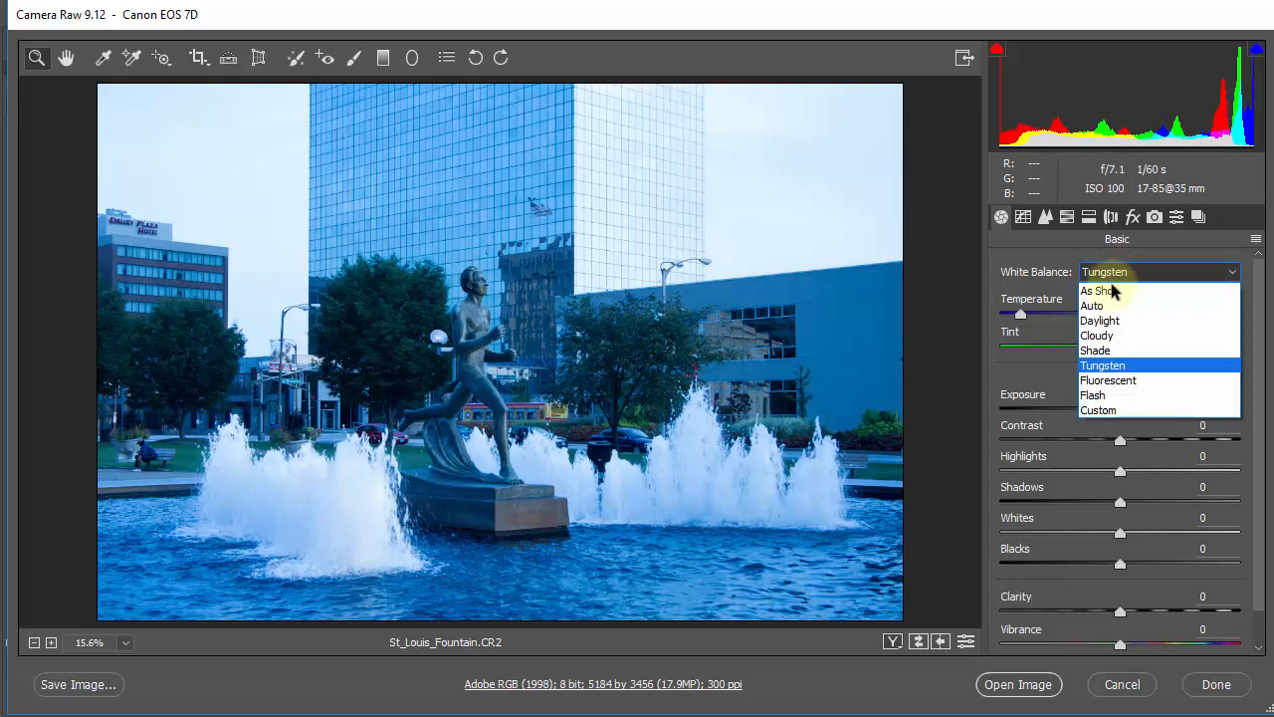
{"action": "left_click", "coordinate": [1116, 380]}
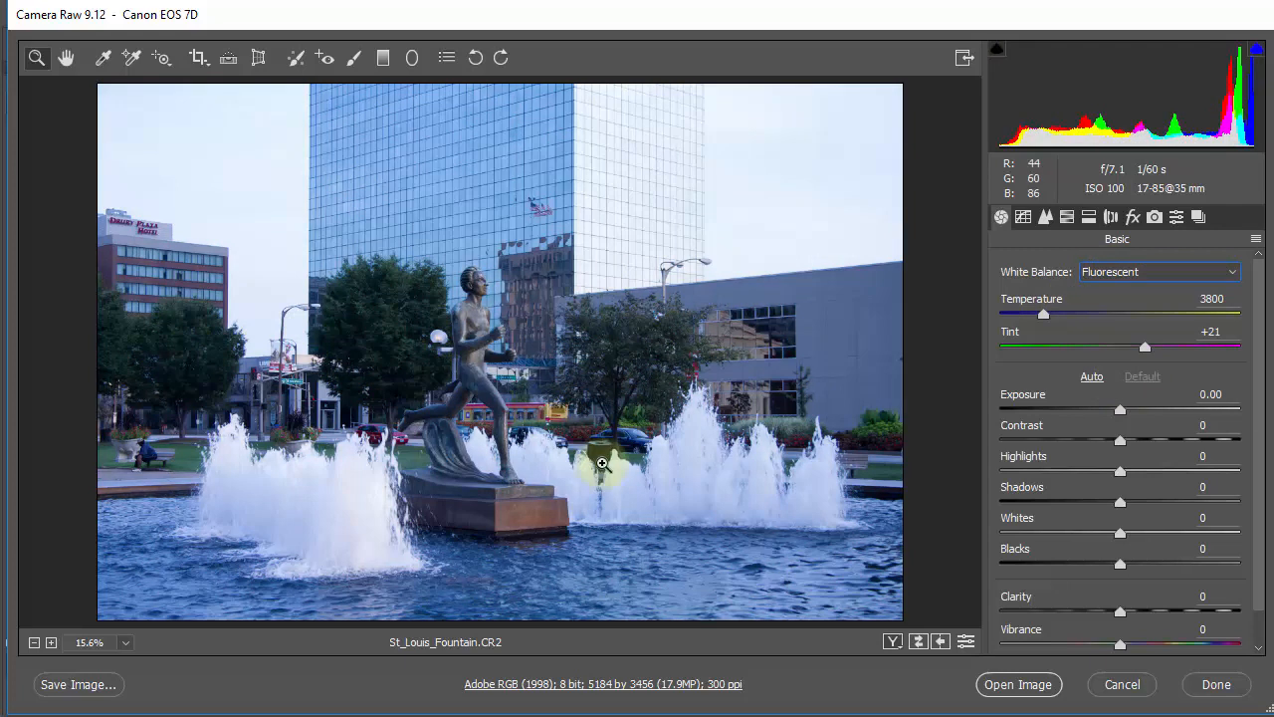
{"action": "left_click", "coordinate": [1116, 273]}
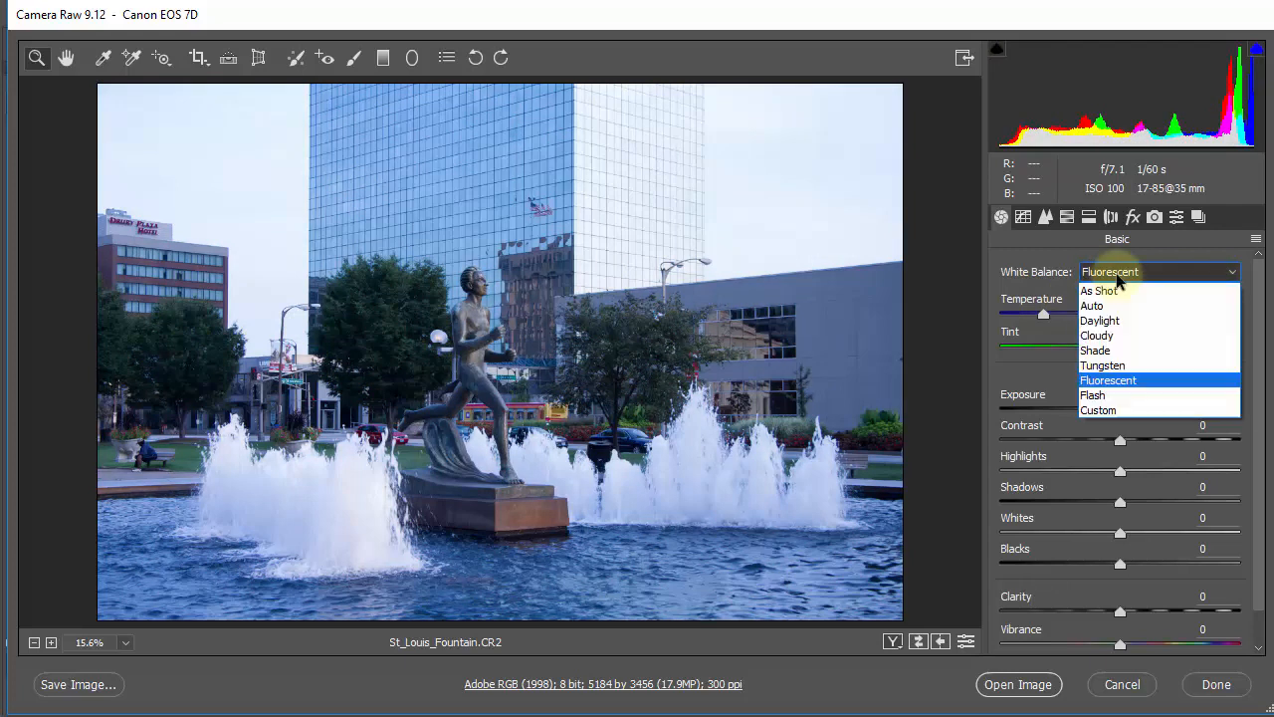
{"action": "left_click", "coordinate": [1111, 393]}
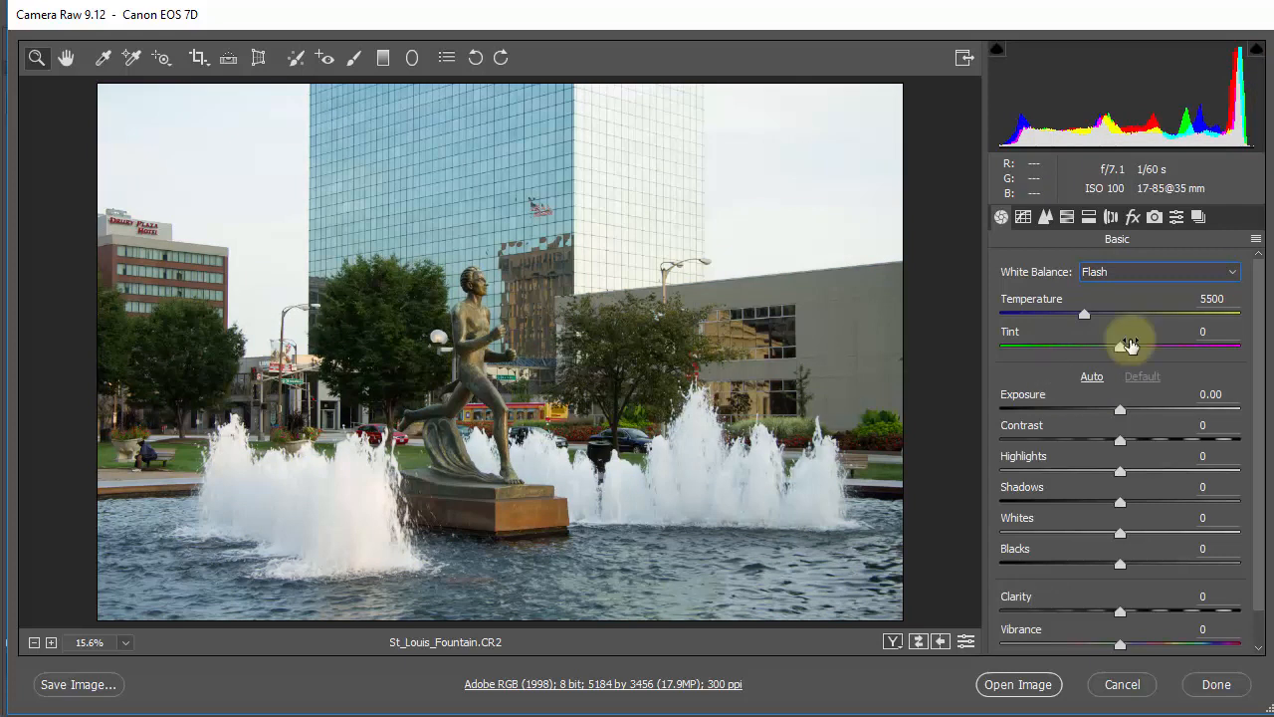
Step: Try the Custom white balance on the fountain photo and restore it to As Shot
{"action": "left_click", "coordinate": [1118, 267]}
{"action": "left_click", "coordinate": [1115, 409]}
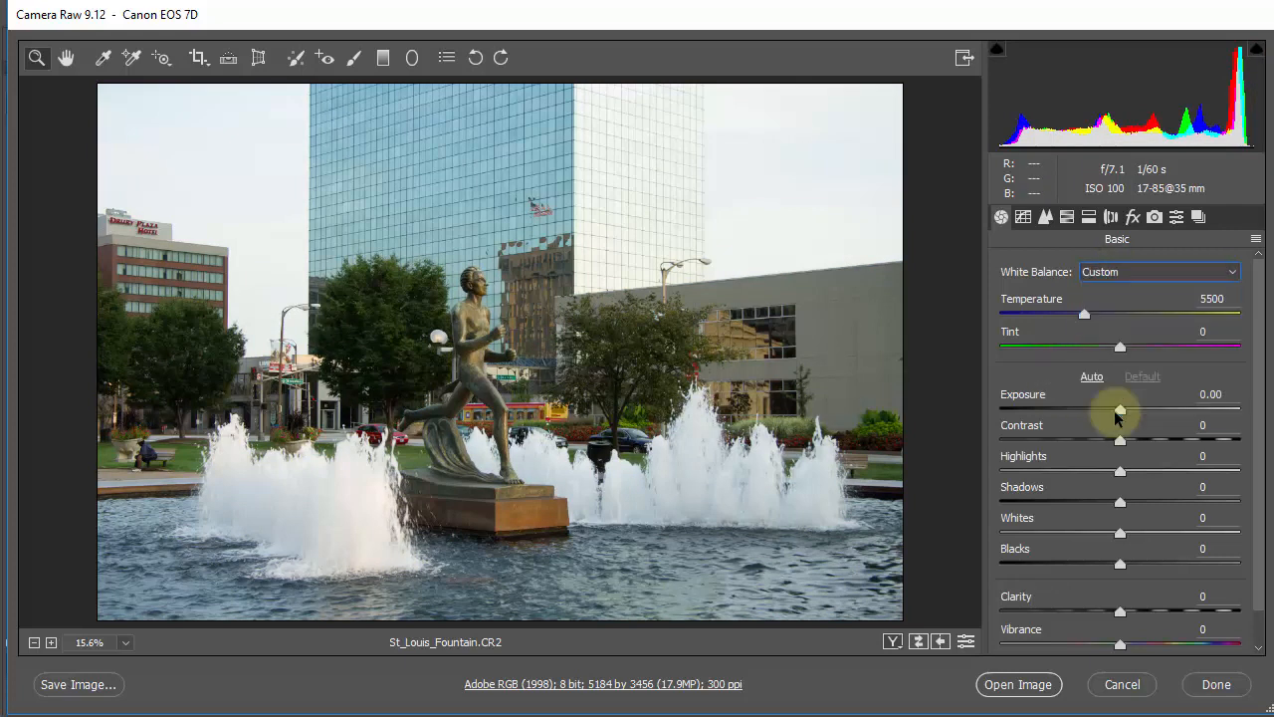
{"action": "left_click", "coordinate": [1088, 276]}
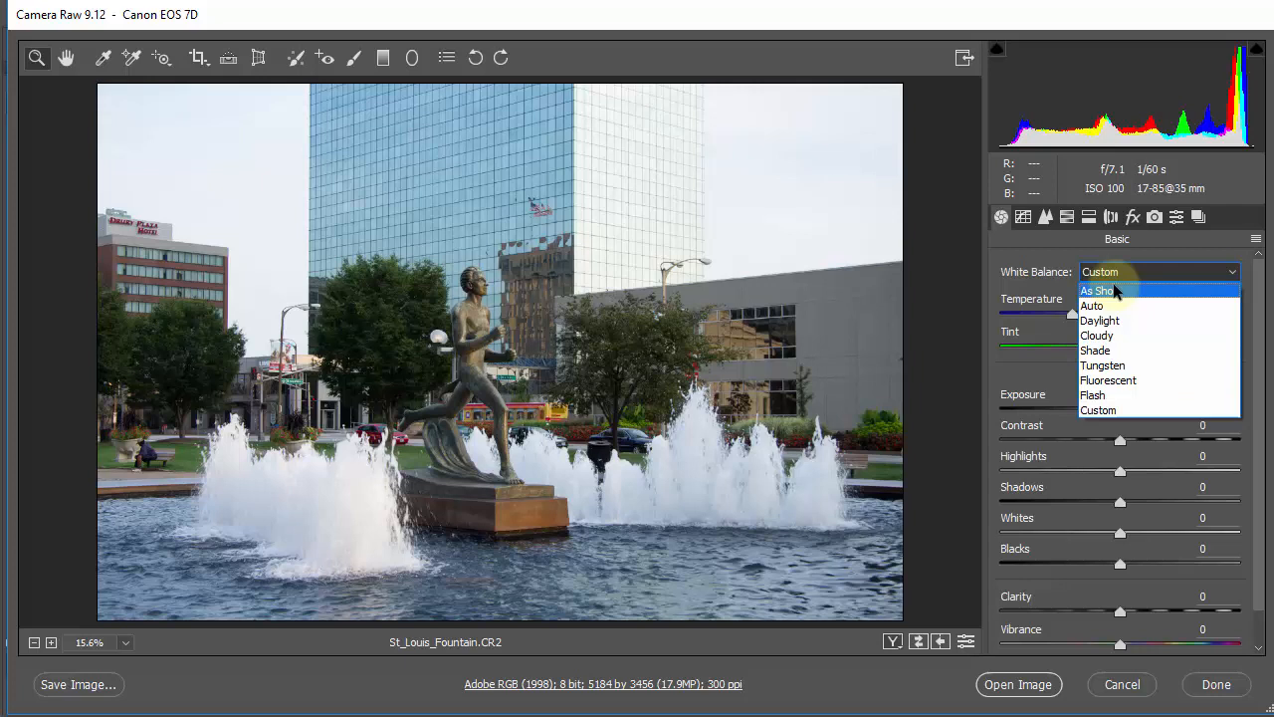
{"action": "left_click", "coordinate": [1105, 290]}
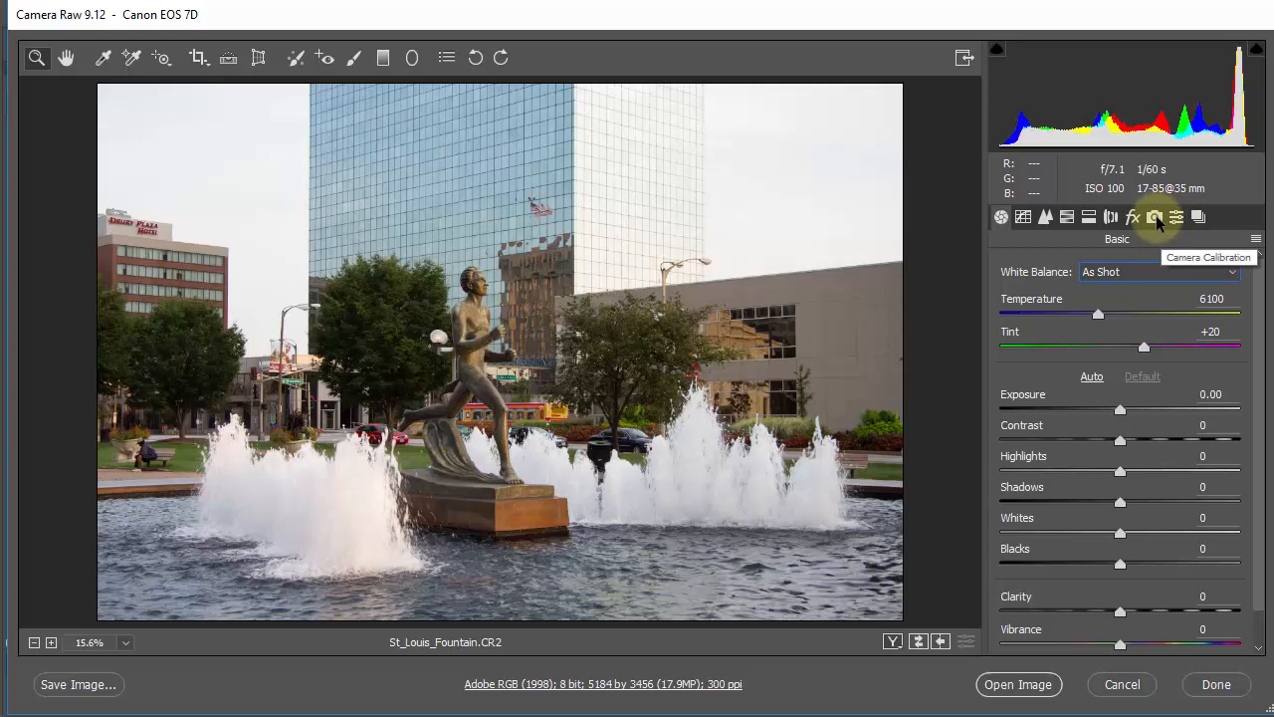
Step: Try the Camera Faithful and Camera Landscape profiles in Camera Calibration and restore the Adobe Standard profile
{"action": "left_click", "coordinate": [1156, 219]}
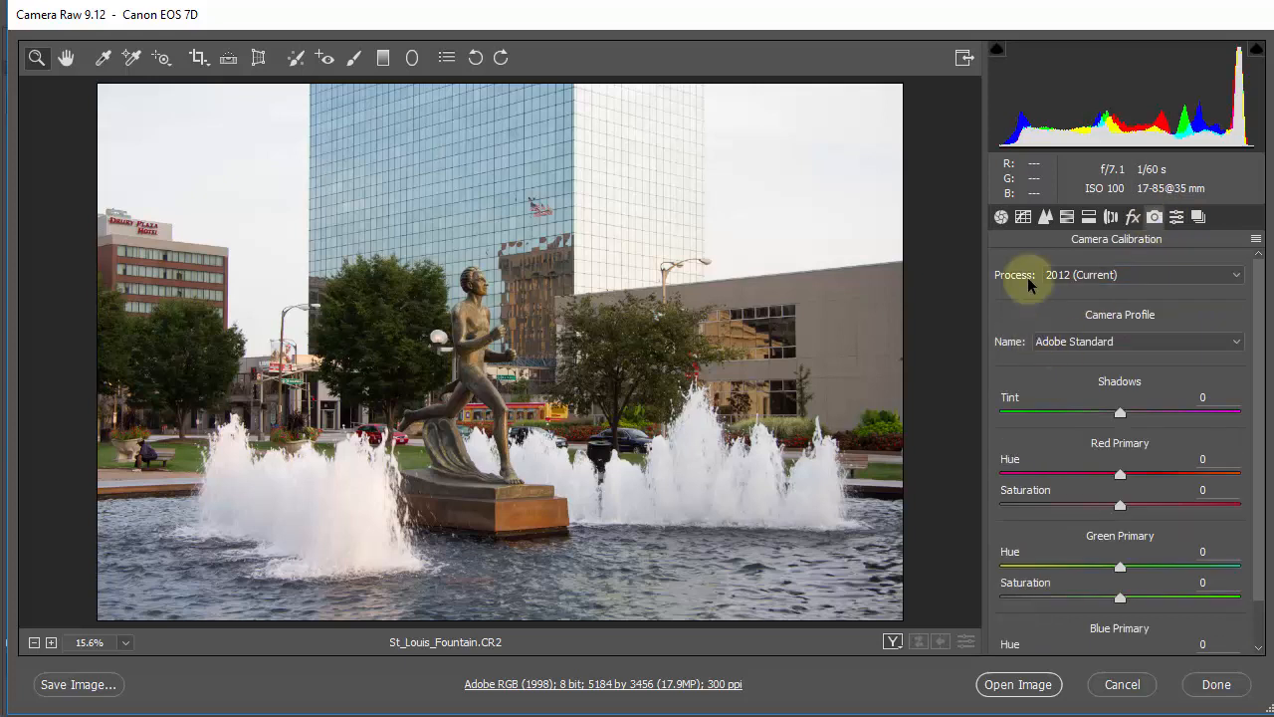
{"action": "left_click", "coordinate": [1128, 345]}
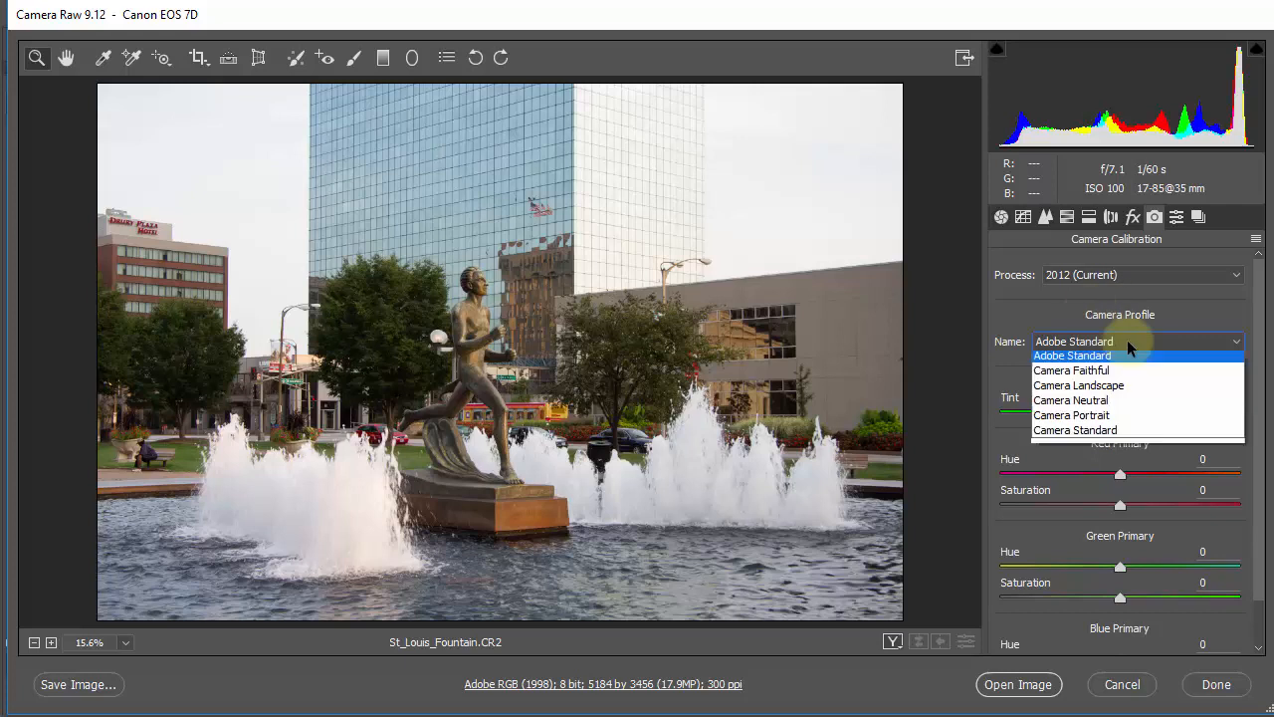
{"action": "left_click", "coordinate": [1092, 376]}
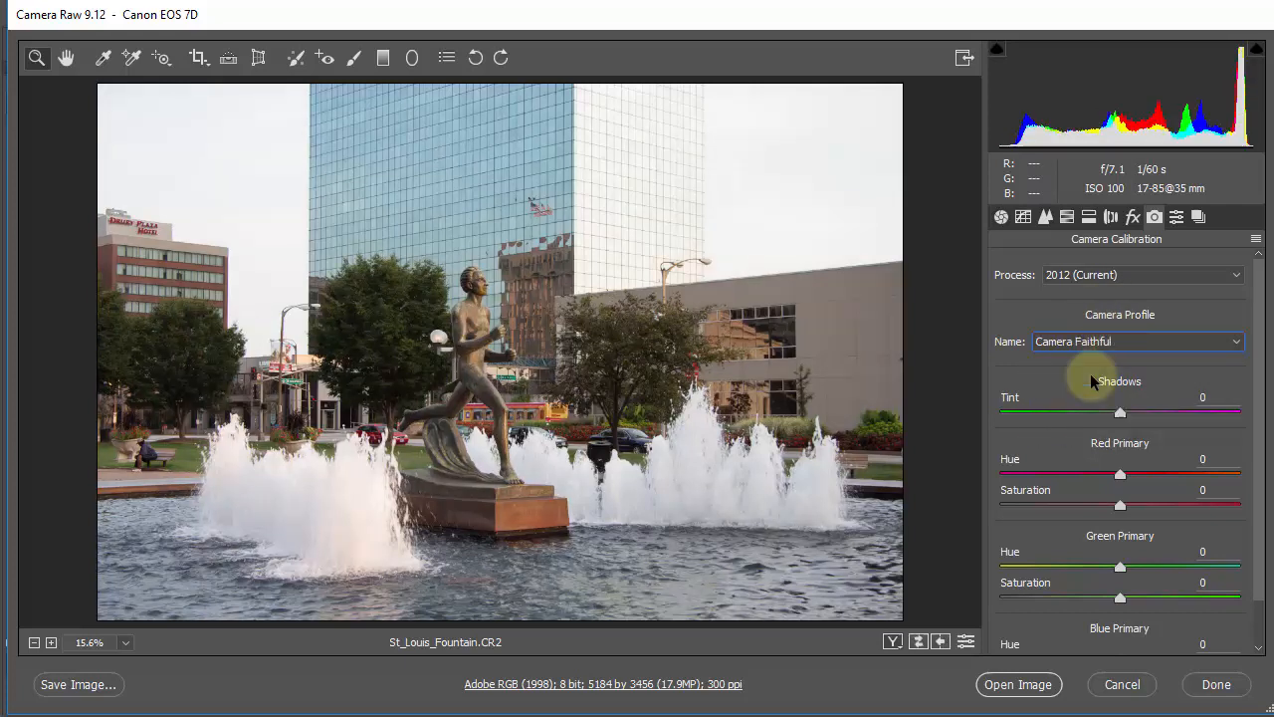
{"action": "left_click", "coordinate": [1184, 715]}
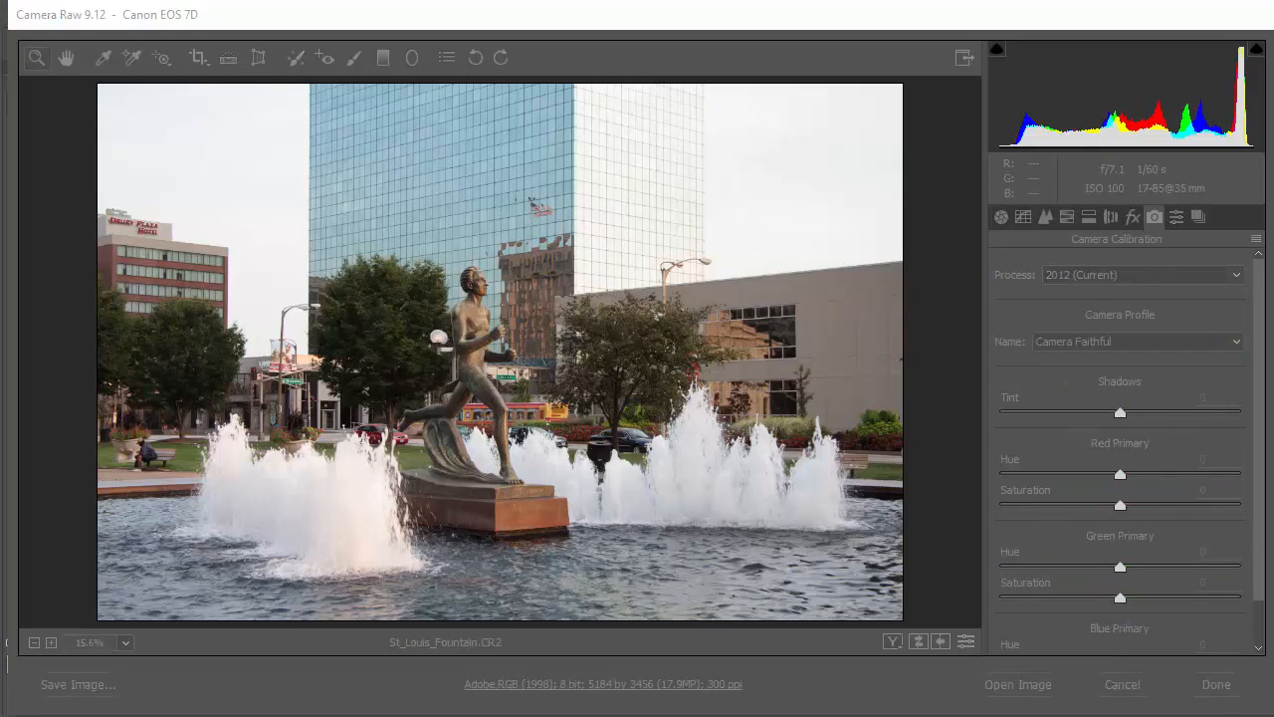
{"action": "left_click", "coordinate": [1148, 389]}
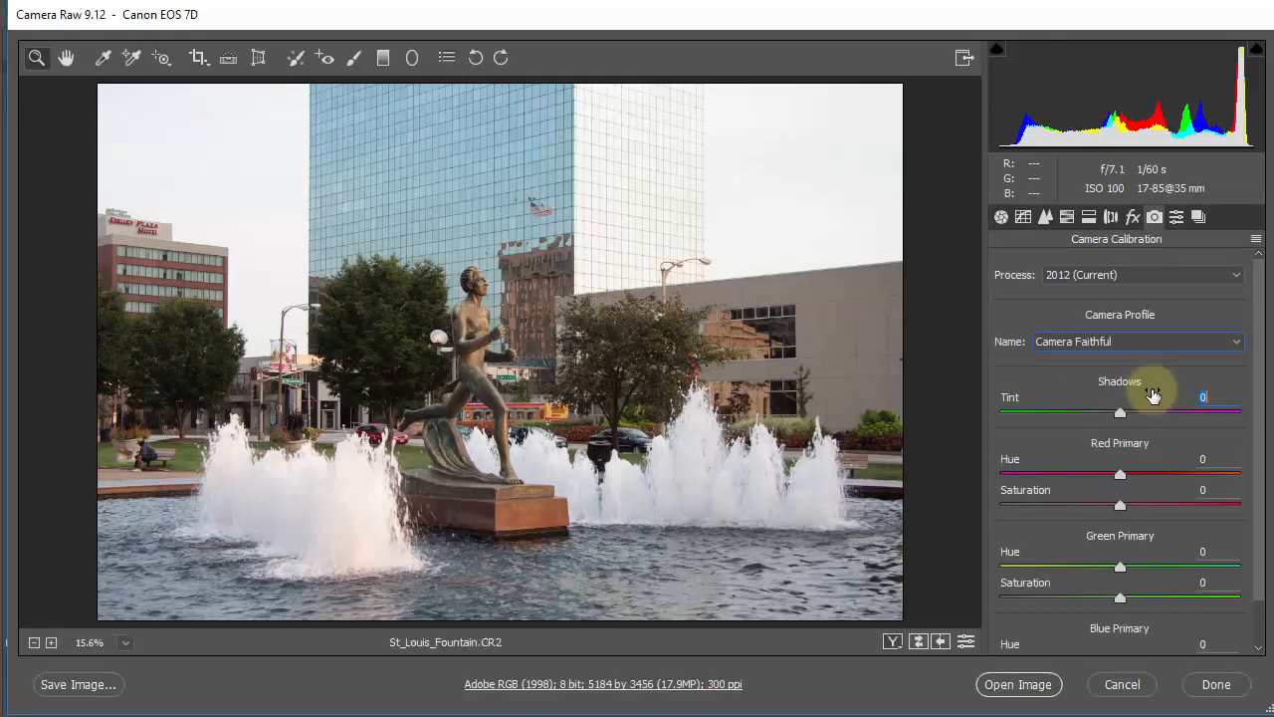
{"action": "left_click", "coordinate": [1125, 341]}
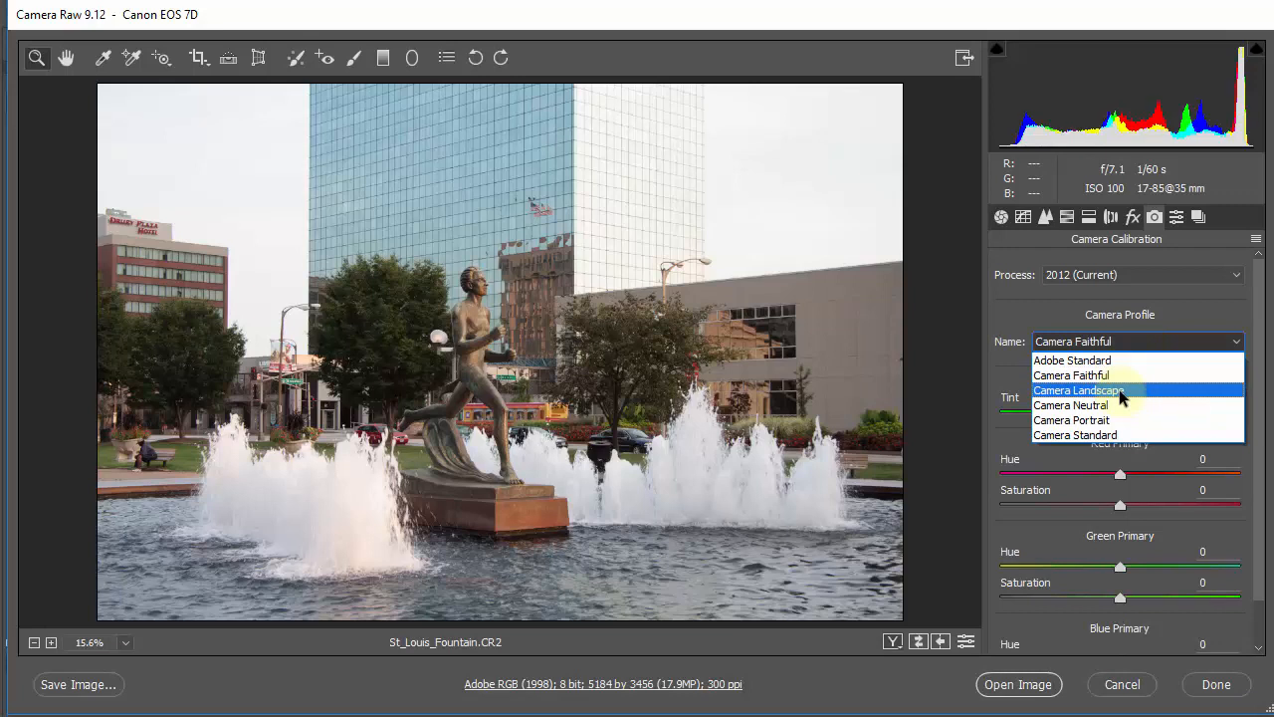
{"action": "left_click", "coordinate": [1119, 389]}
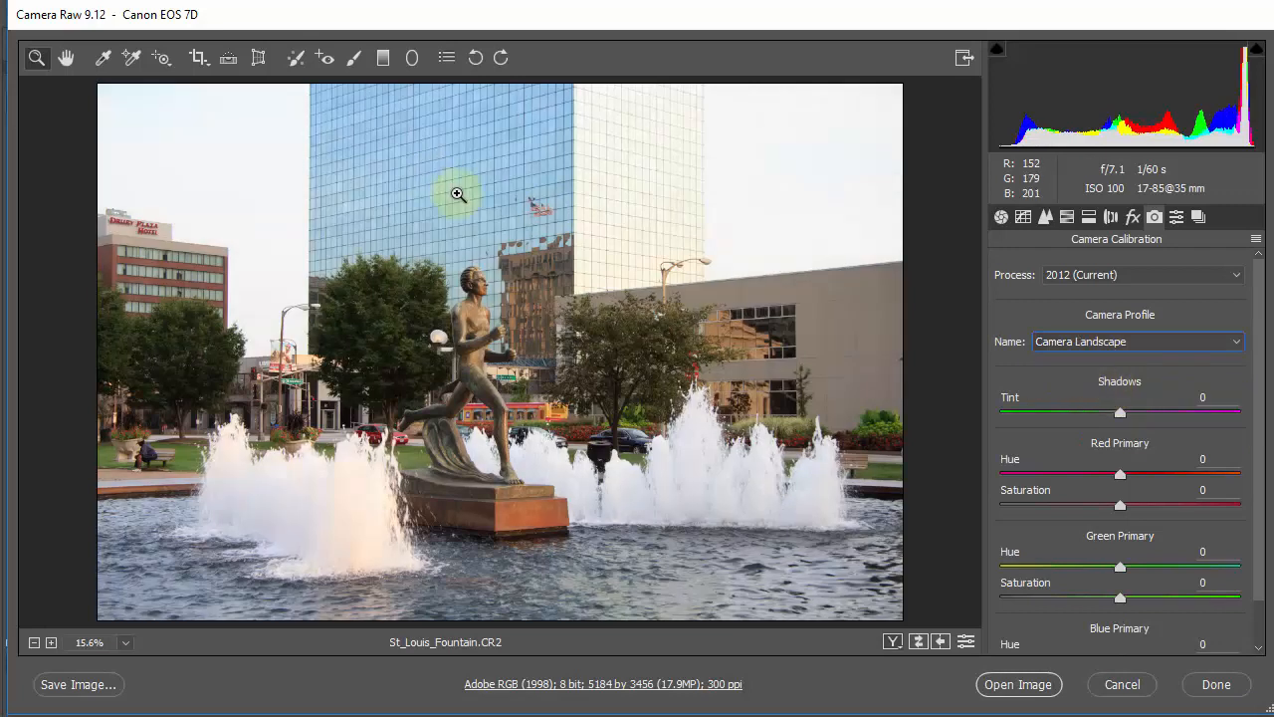
{"action": "left_click", "coordinate": [1119, 341]}
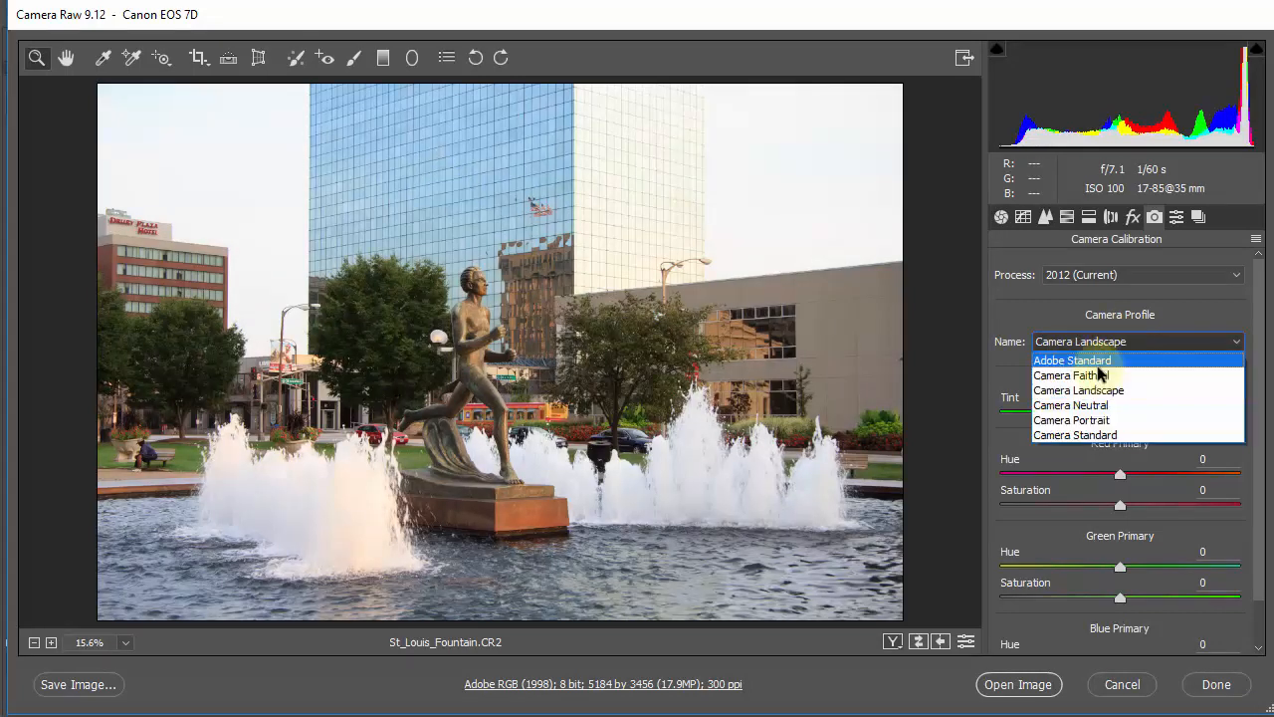
{"action": "left_click", "coordinate": [1095, 360]}
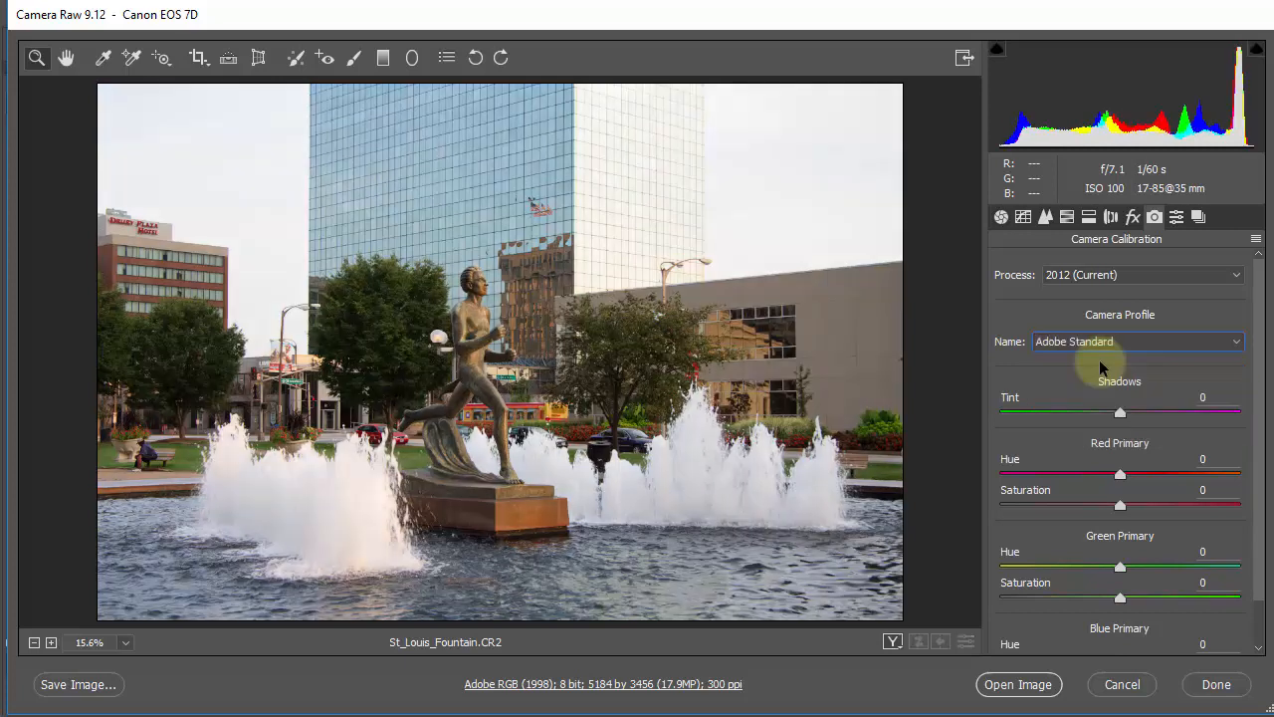
Step: Try the Camera Neutral and Camera Portrait profiles on the fountain photo
{"action": "left_click", "coordinate": [1096, 341]}
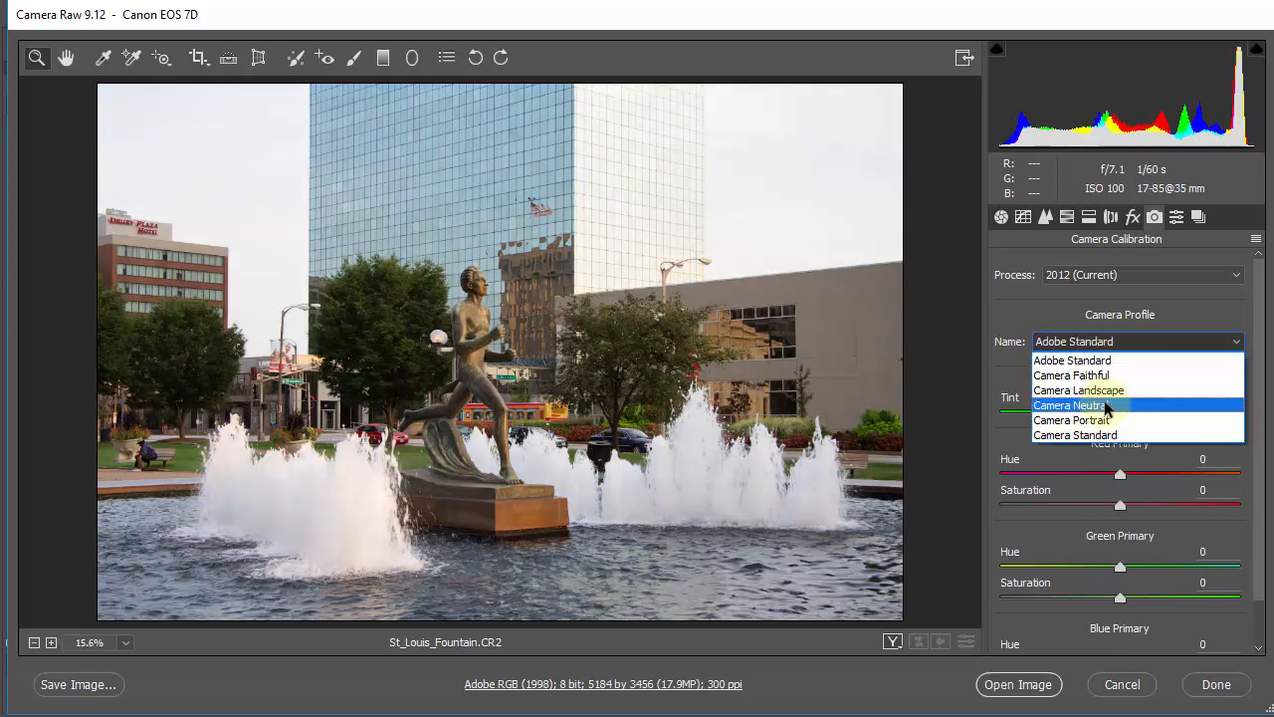
{"action": "left_click", "coordinate": [1104, 403]}
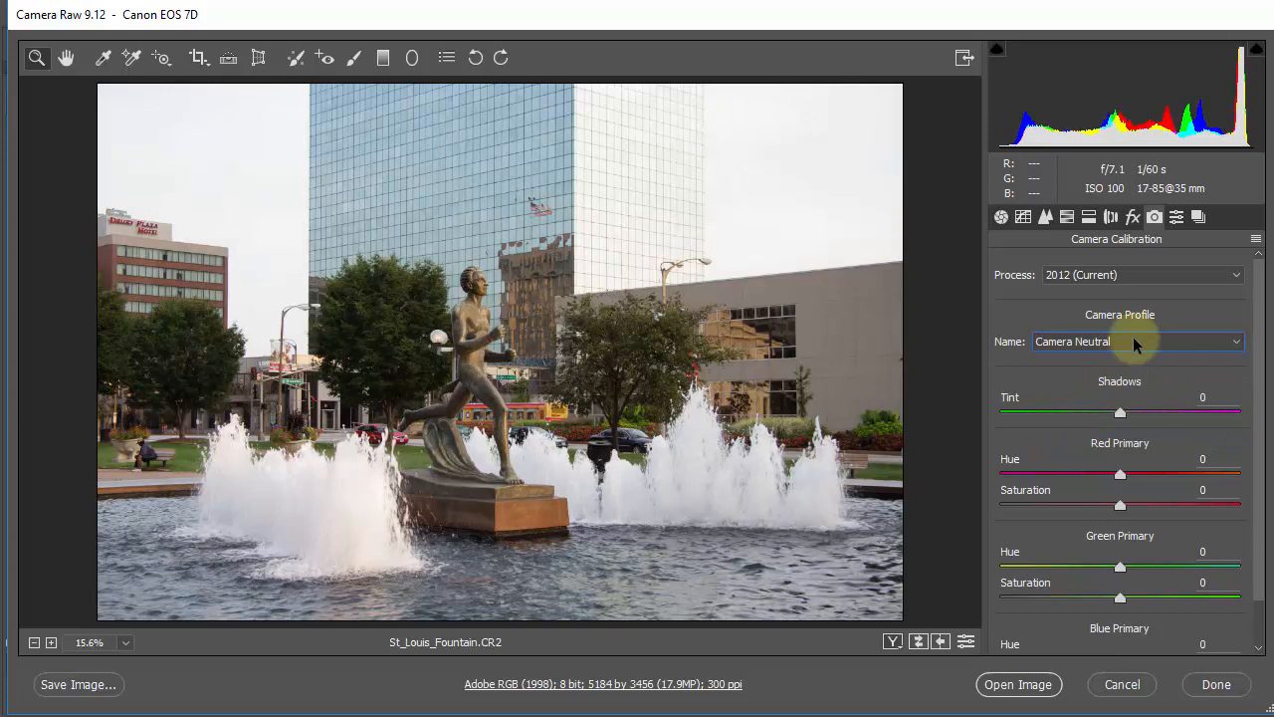
{"action": "left_click", "coordinate": [1134, 343]}
{"action": "left_click", "coordinate": [1114, 418]}
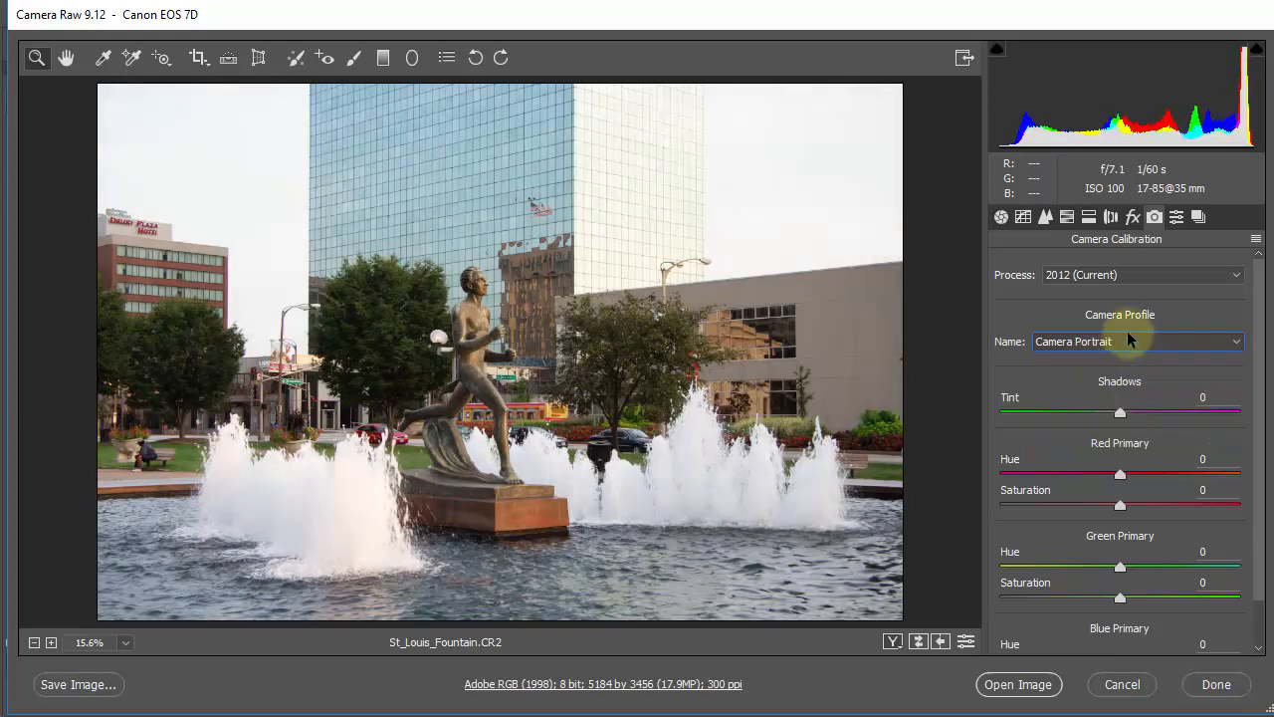
Step: Set the fountain photo's camera profile to Camera Standard and return to the Basic settings
{"action": "left_click", "coordinate": [1130, 345]}
{"action": "left_click", "coordinate": [1112, 436]}
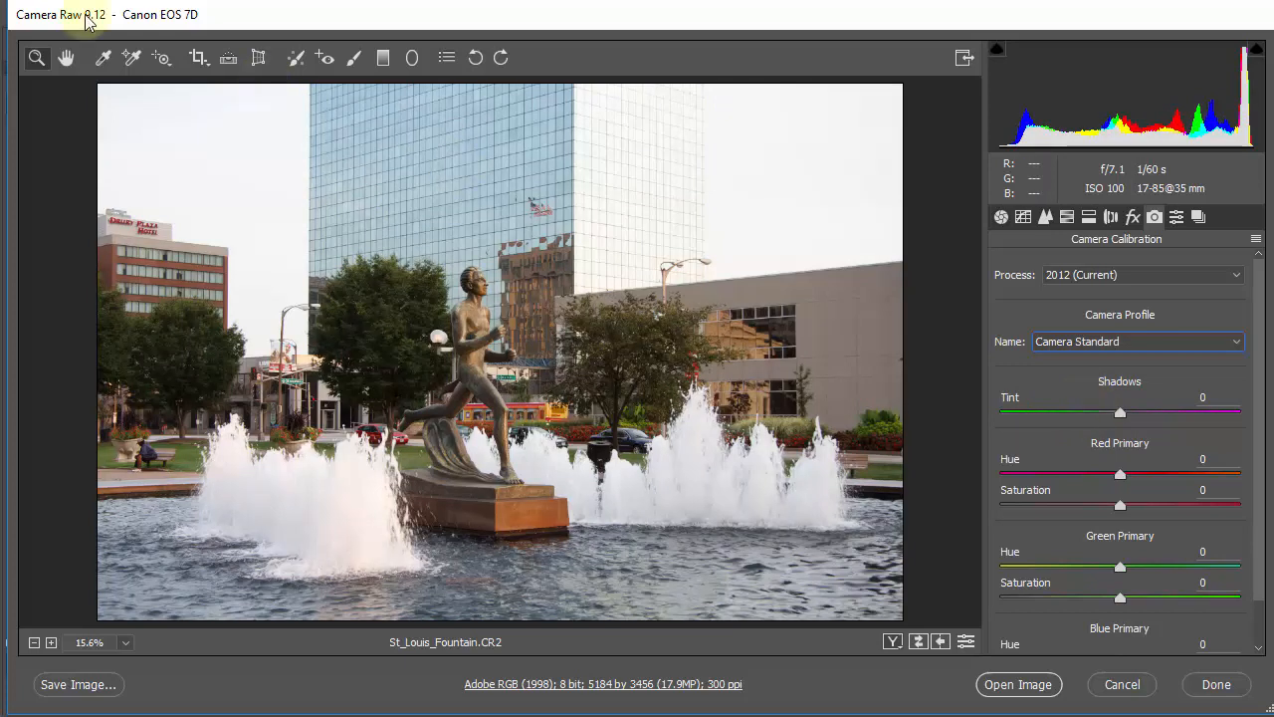
{"action": "left_click", "coordinate": [1001, 218]}
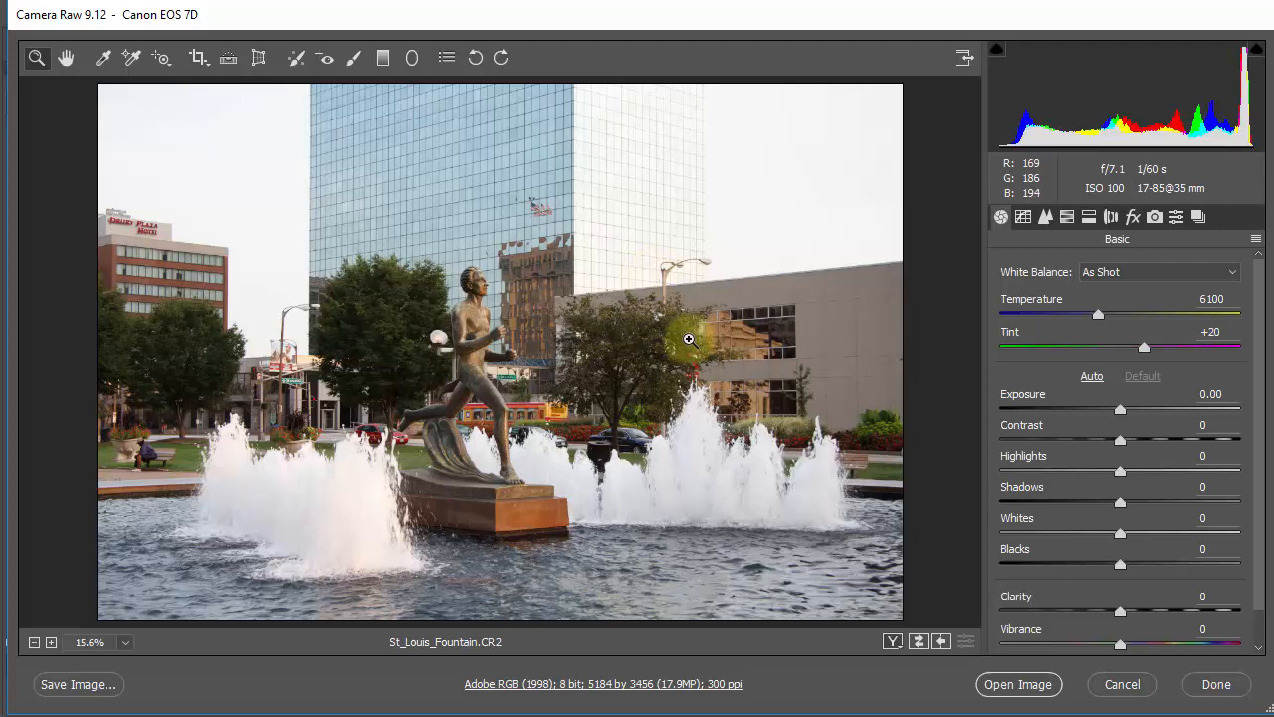
Step: Try the Auto and Daylight white balance presets on the fountain photo and set it to Cloudy
{"action": "left_click", "coordinate": [1119, 273]}
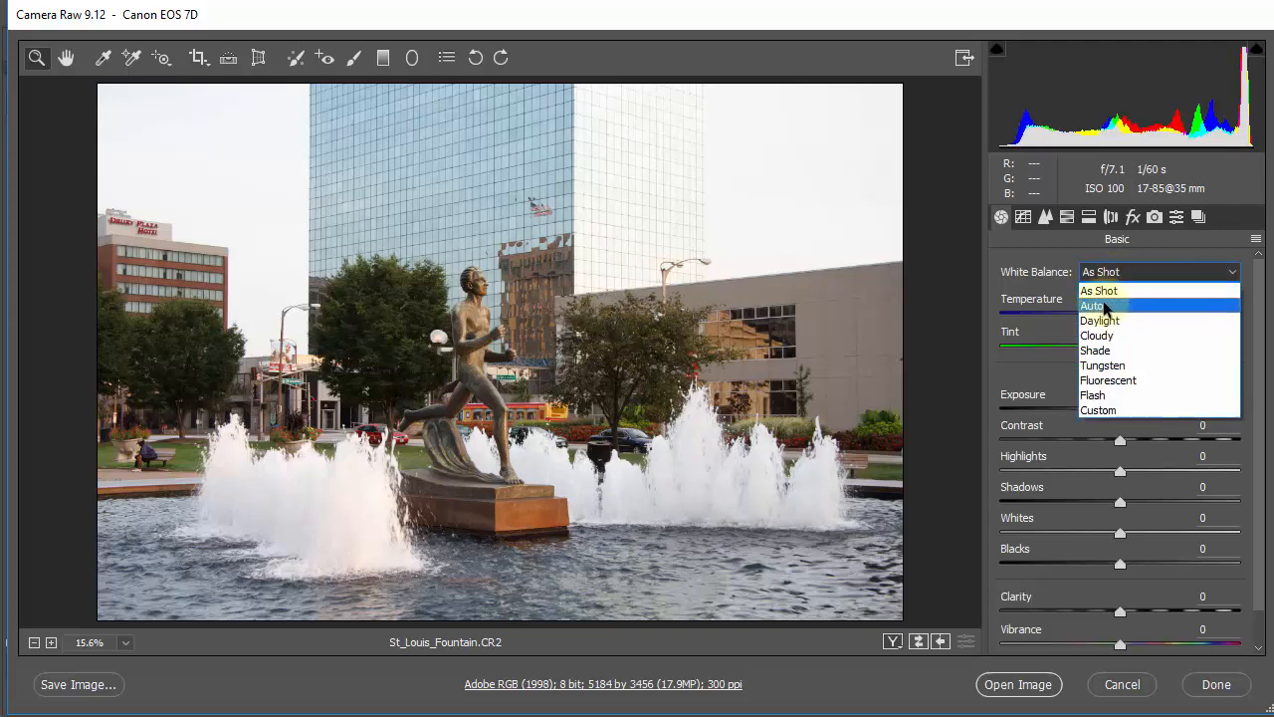
{"action": "left_click", "coordinate": [1102, 306]}
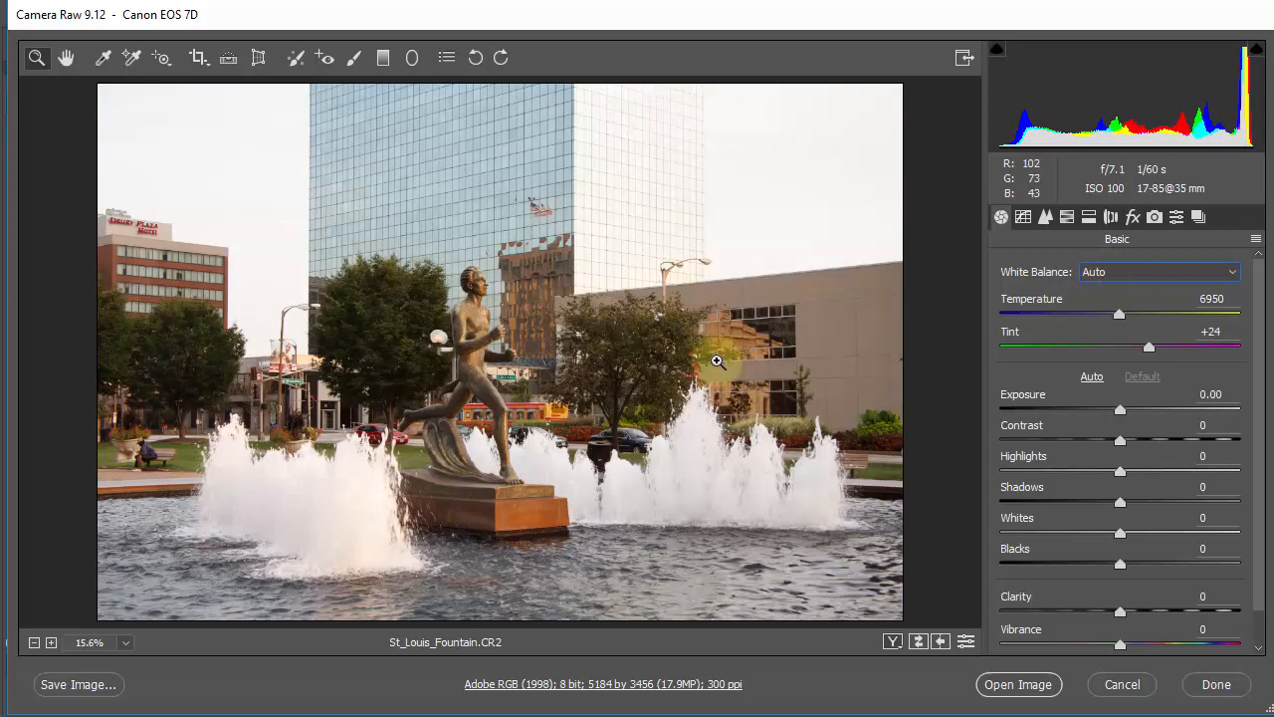
{"action": "left_click", "coordinate": [1119, 273]}
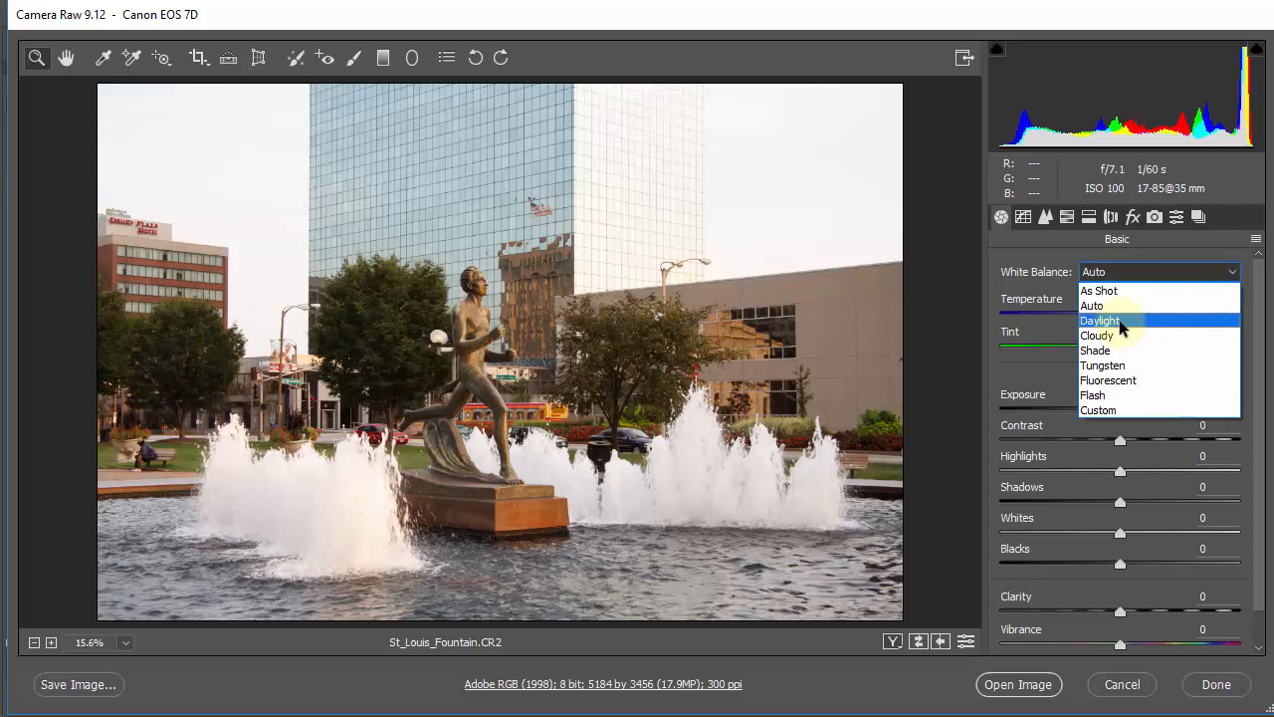
{"action": "left_click", "coordinate": [1121, 321]}
{"action": "left_click", "coordinate": [1120, 271]}
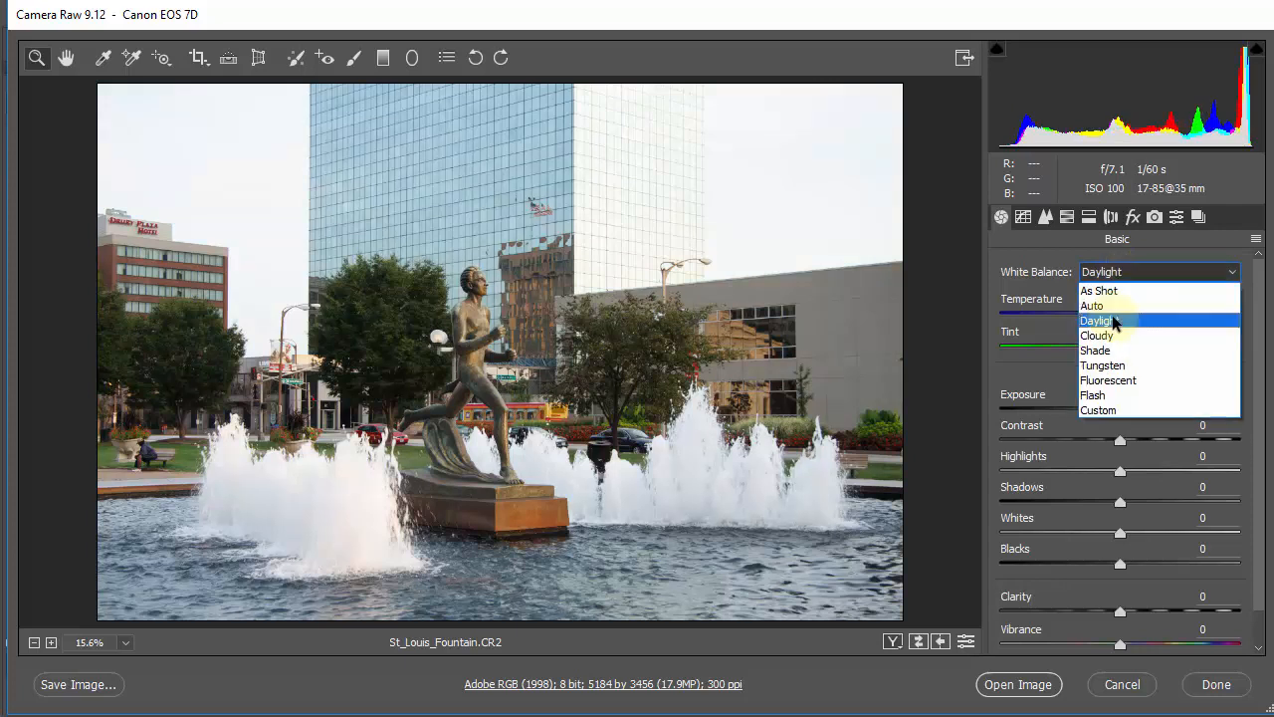
{"action": "left_click", "coordinate": [1117, 338]}
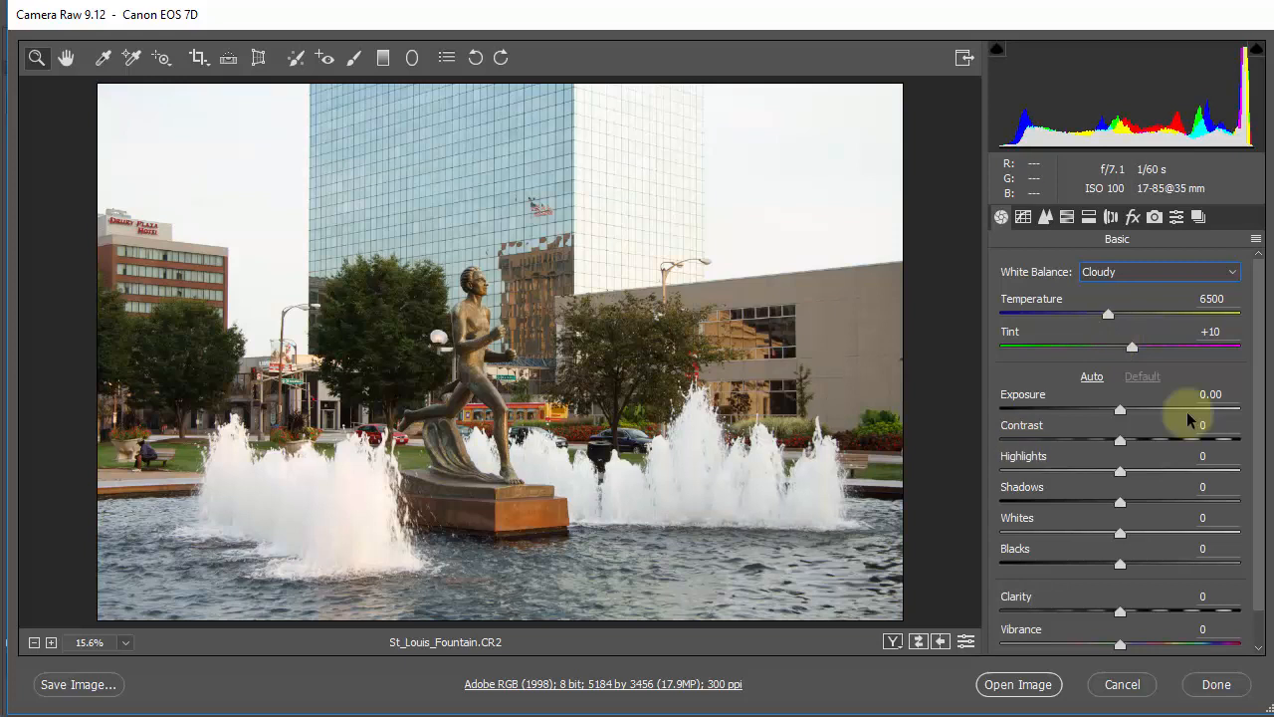
Step: Set the fountain photo's Exposure to +0.05 and its Highlights to -80 after trying both extremes of highlight recovery
{"action": "left_click_drag", "start_coordinate": [1118, 411], "coordinate": [1124, 412]}
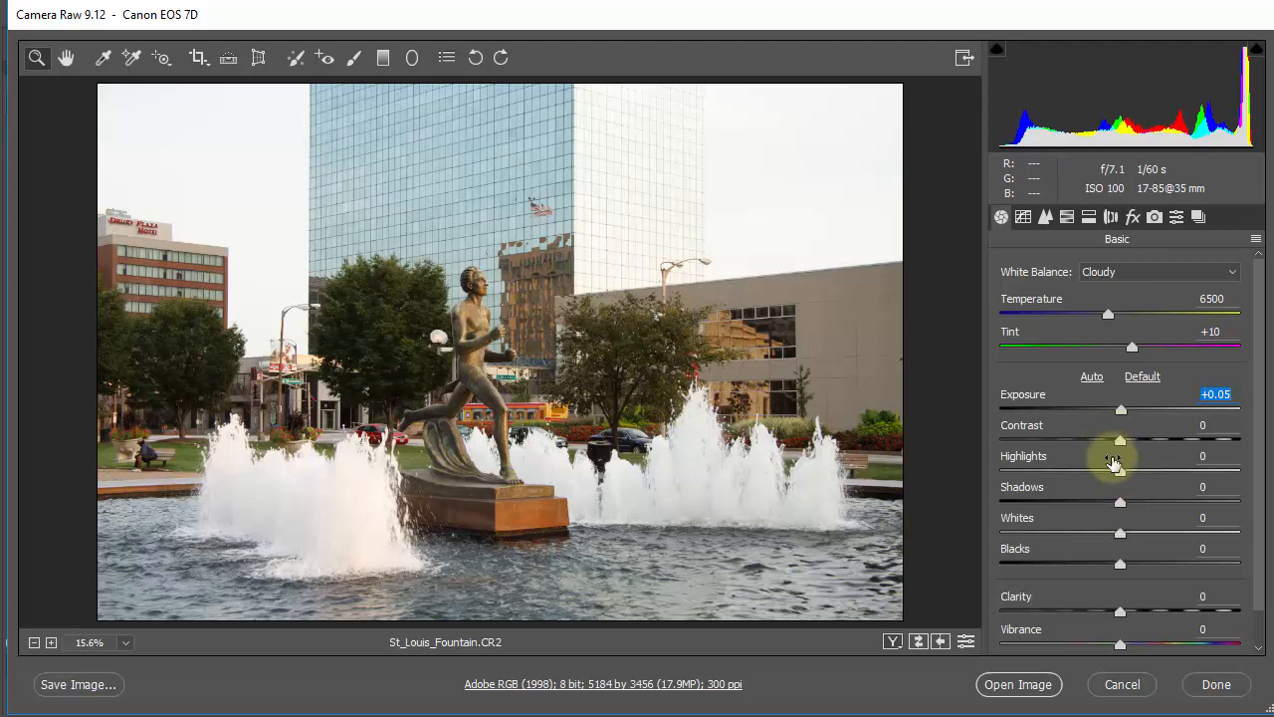
{"action": "left_click_drag", "start_coordinate": [1120, 475], "coordinate": [1007, 487]}
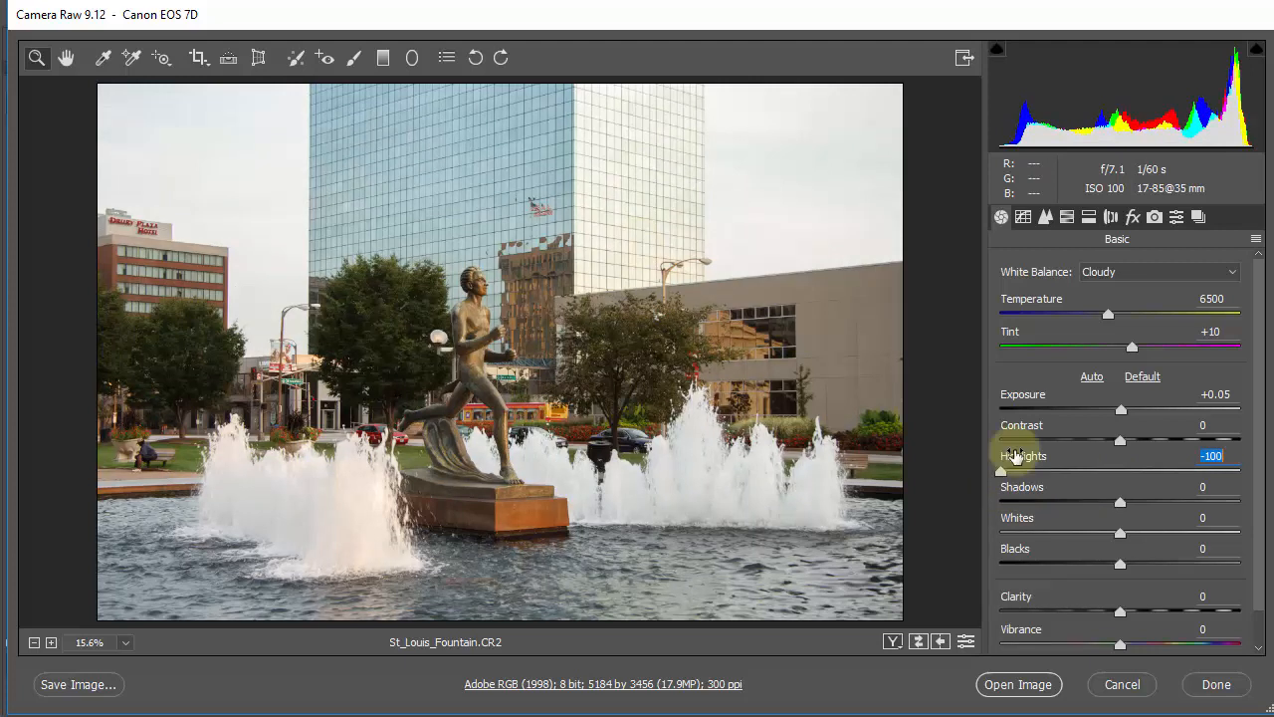
{"action": "left_click_drag", "start_coordinate": [1000, 471], "coordinate": [1127, 482]}
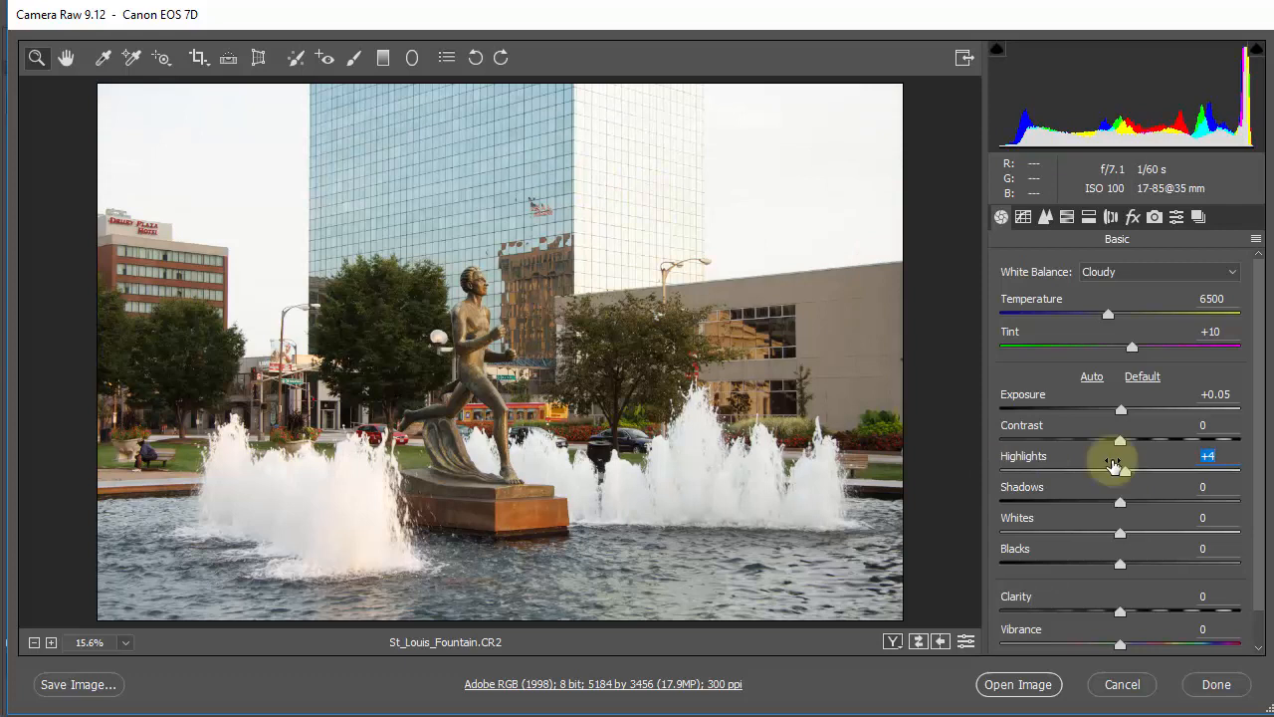
{"action": "left_click_drag", "start_coordinate": [1125, 481], "coordinate": [1024, 476]}
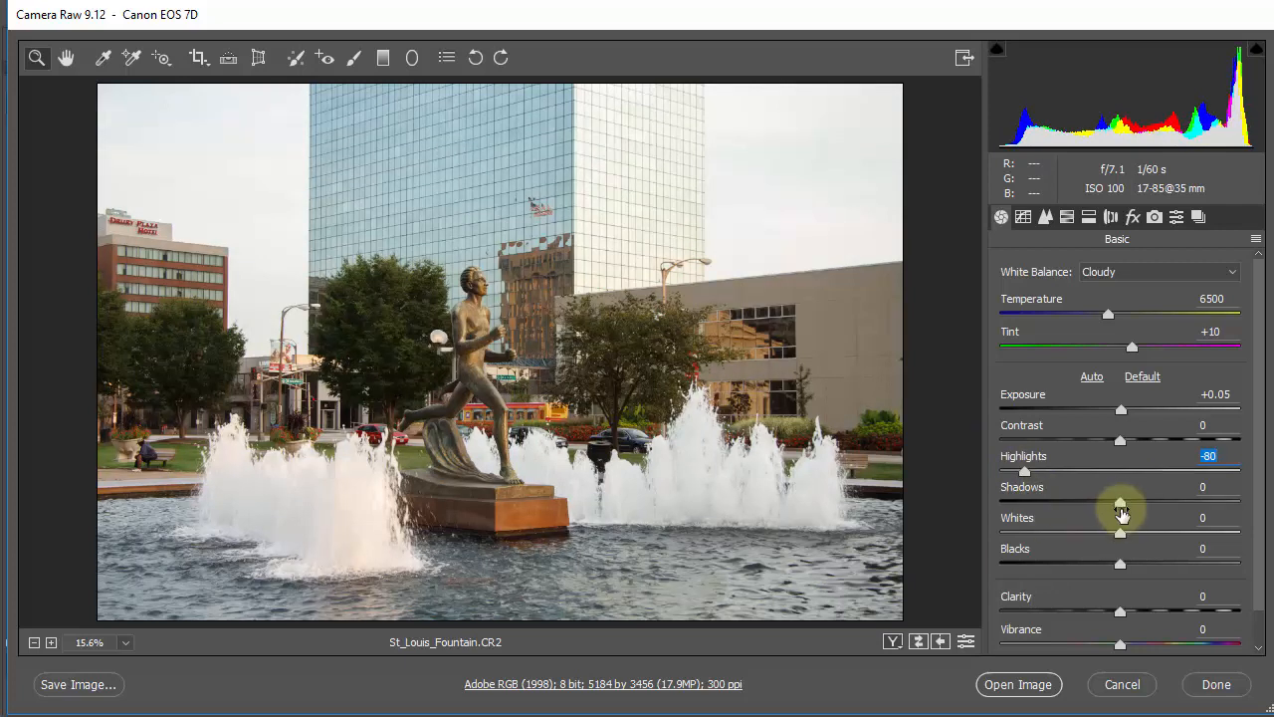
Step: Set the photo's Shadows to +45, comparing it with almost no shadow adjustment
{"action": "left_click_drag", "start_coordinate": [1117, 503], "coordinate": [1169, 508]}
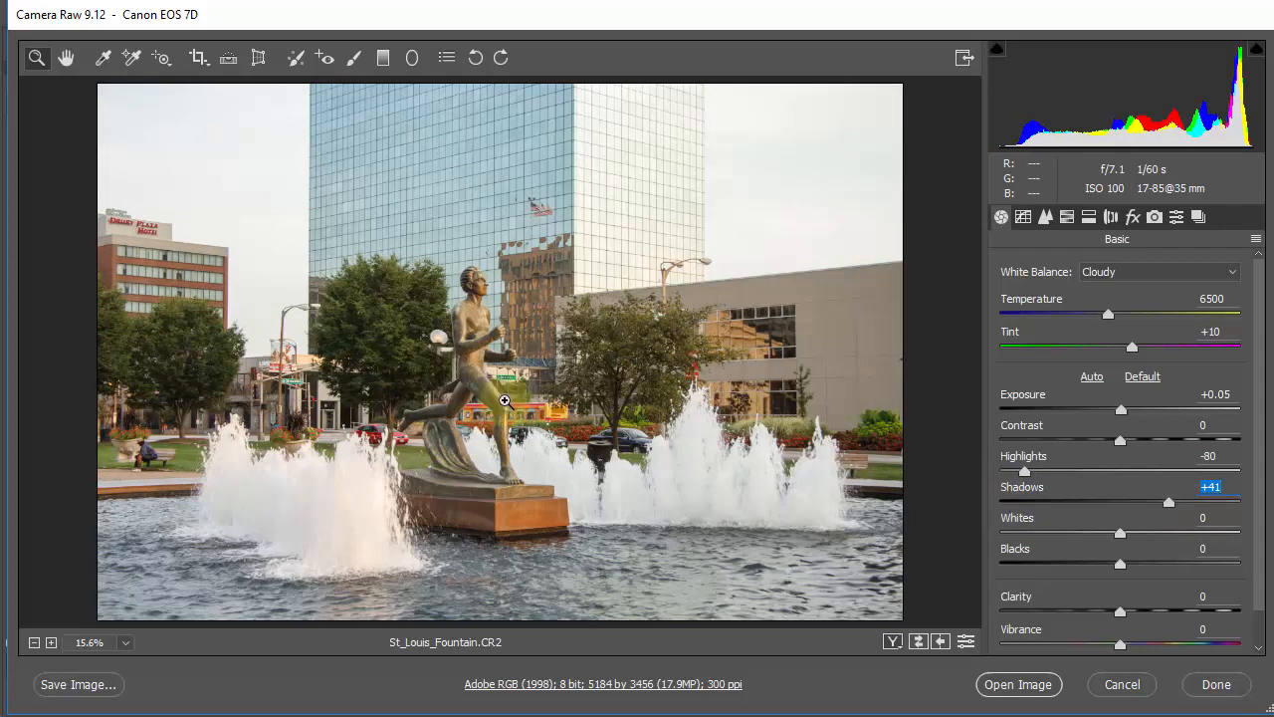
{"action": "left_click_drag", "start_coordinate": [1170, 498], "coordinate": [1119, 519]}
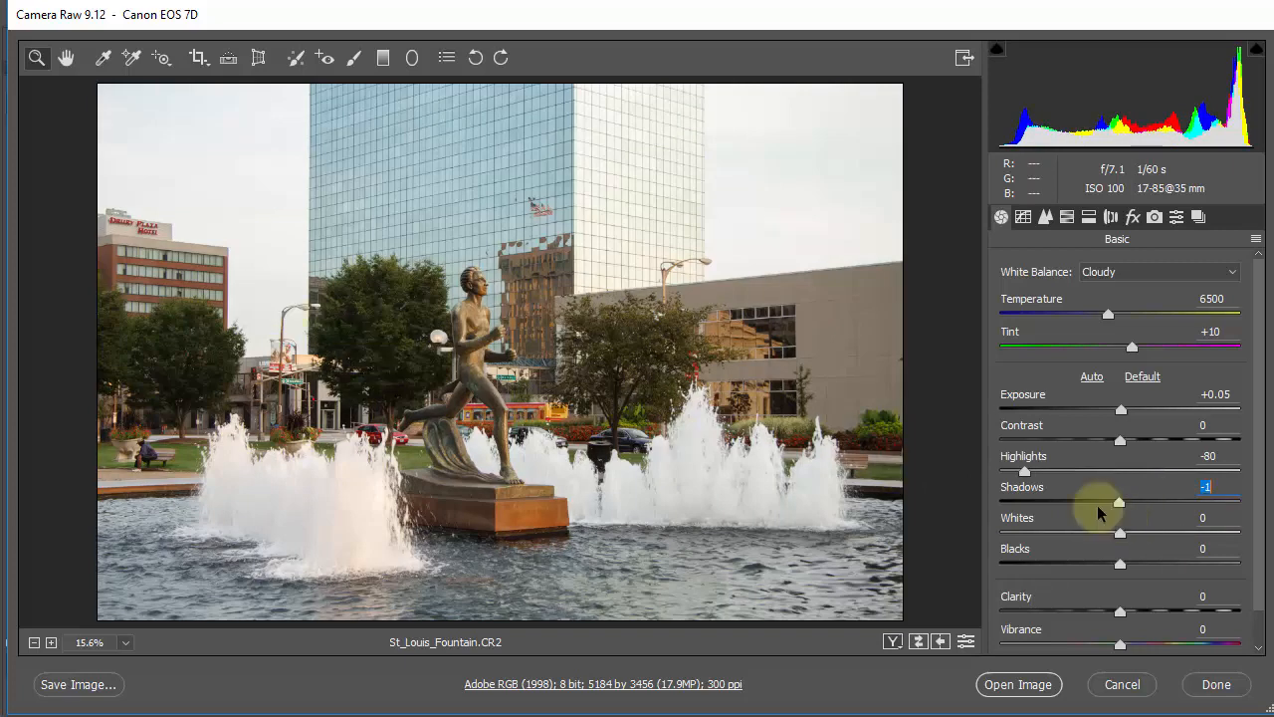
{"action": "left_click_drag", "start_coordinate": [1134, 502], "coordinate": [1176, 514]}
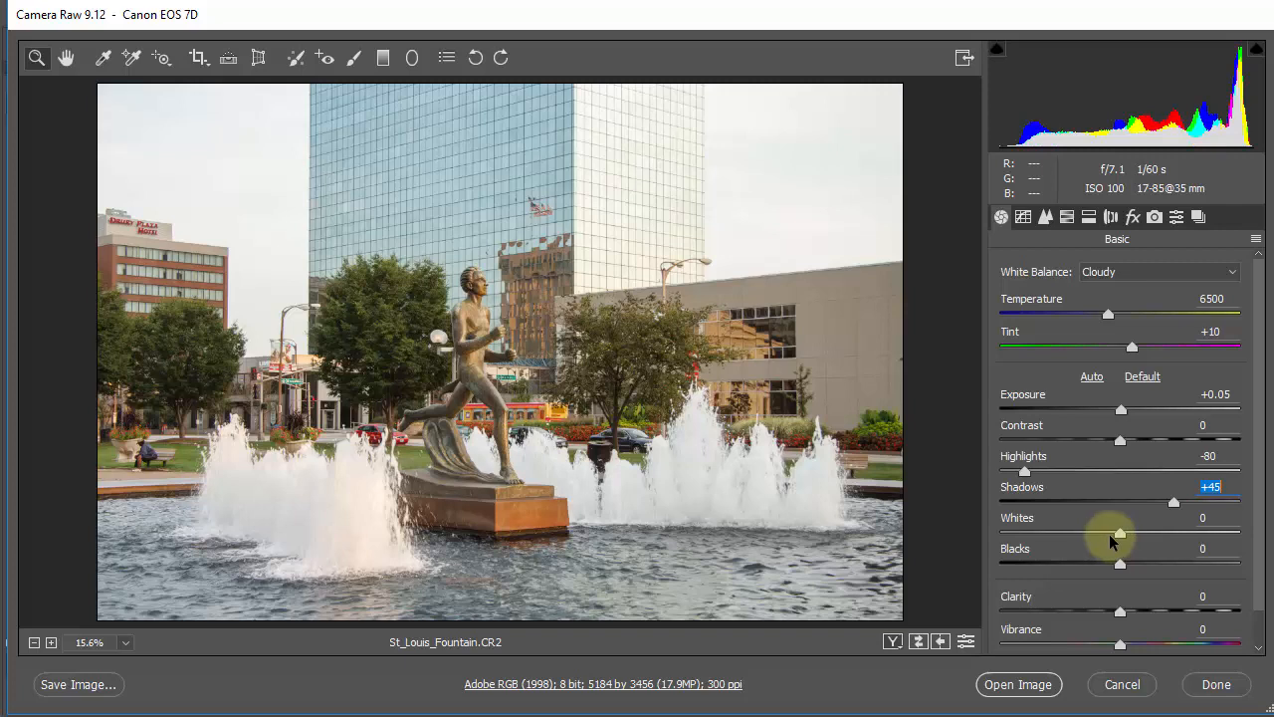
Step: Set the photo's white point to Whites +31 and its black point to Blacks -39
{"action": "key", "text": "alt"}
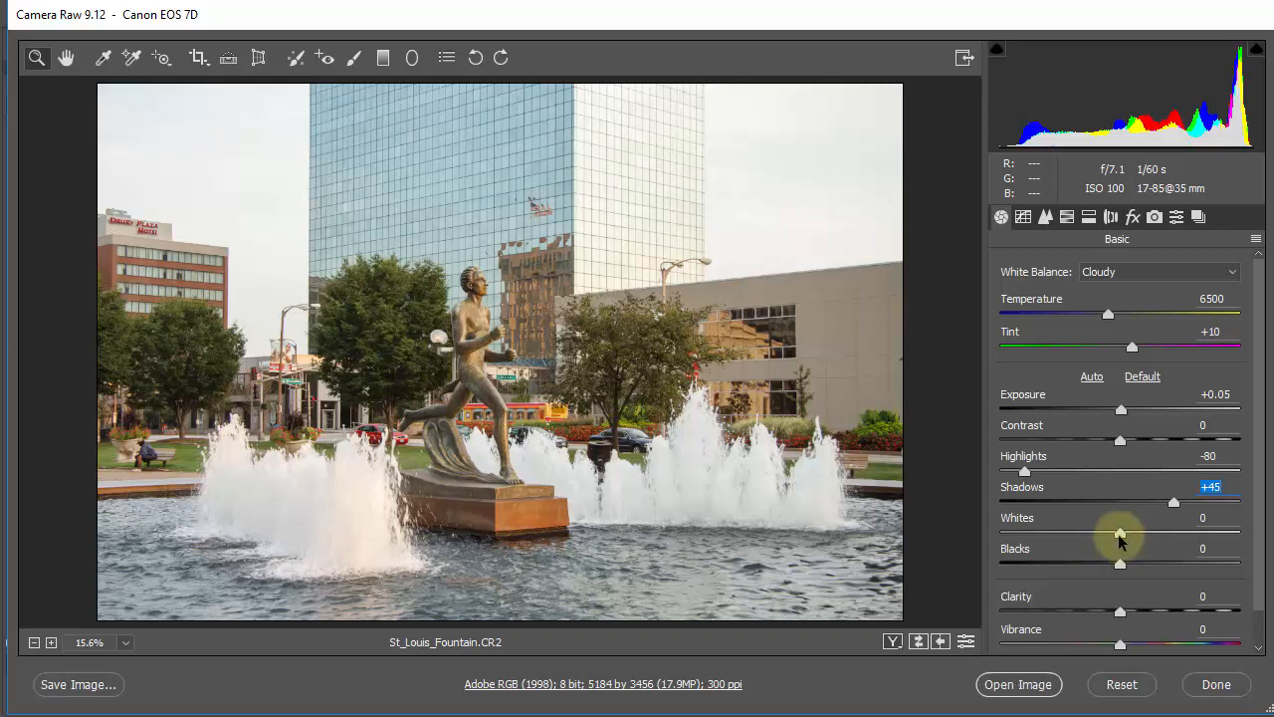
{"action": "key", "text": "alt"}
{"action": "left_click_drag", "start_coordinate": [1121, 535], "coordinate": [1156, 546]}
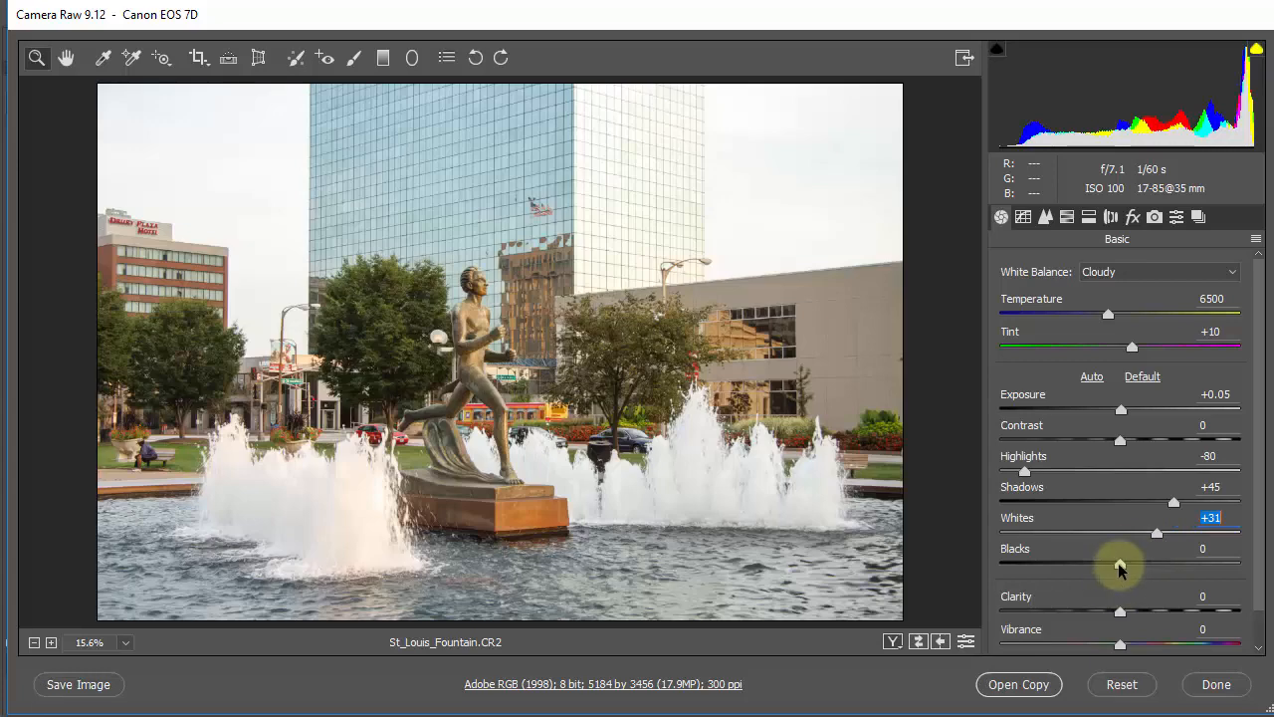
{"action": "left_click_drag", "start_coordinate": [1120, 566], "coordinate": [1071, 571]}
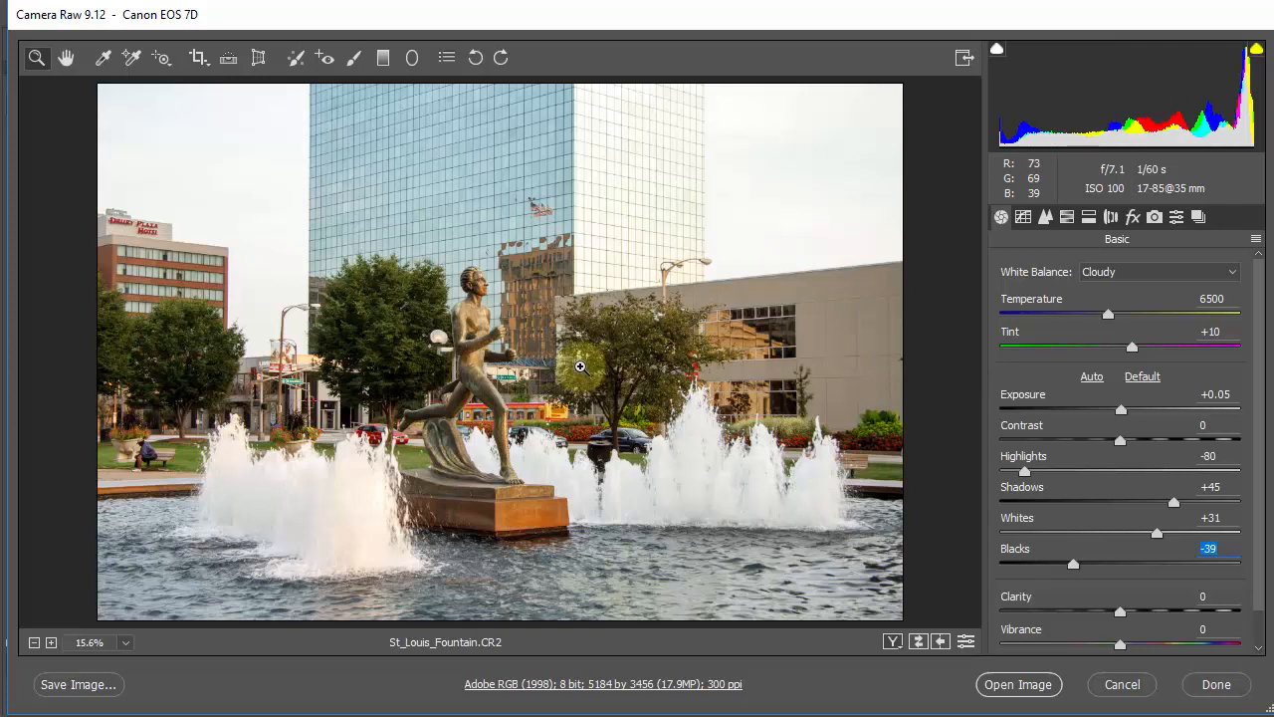
Step: Open the HSL luminance adjustments, try the grayscale conversion and restore the photo to colour
{"action": "left_click", "coordinate": [1067, 218]}
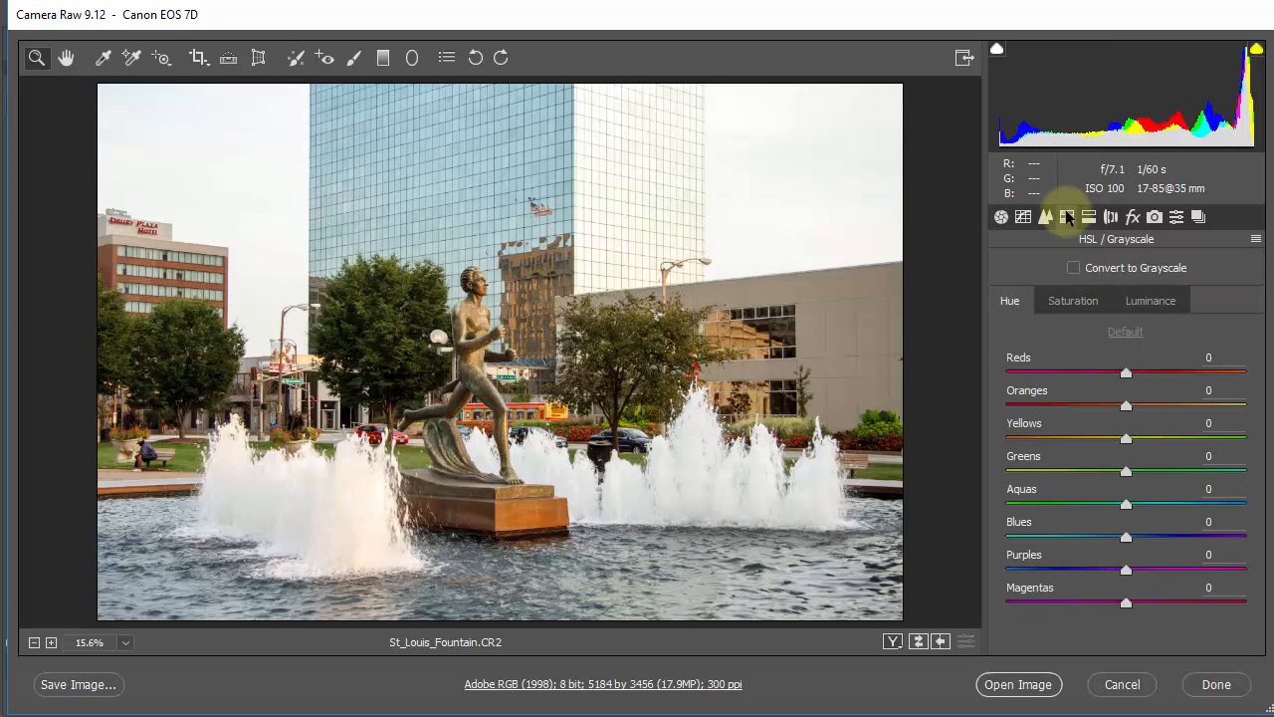
{"action": "left_click", "coordinate": [1154, 305]}
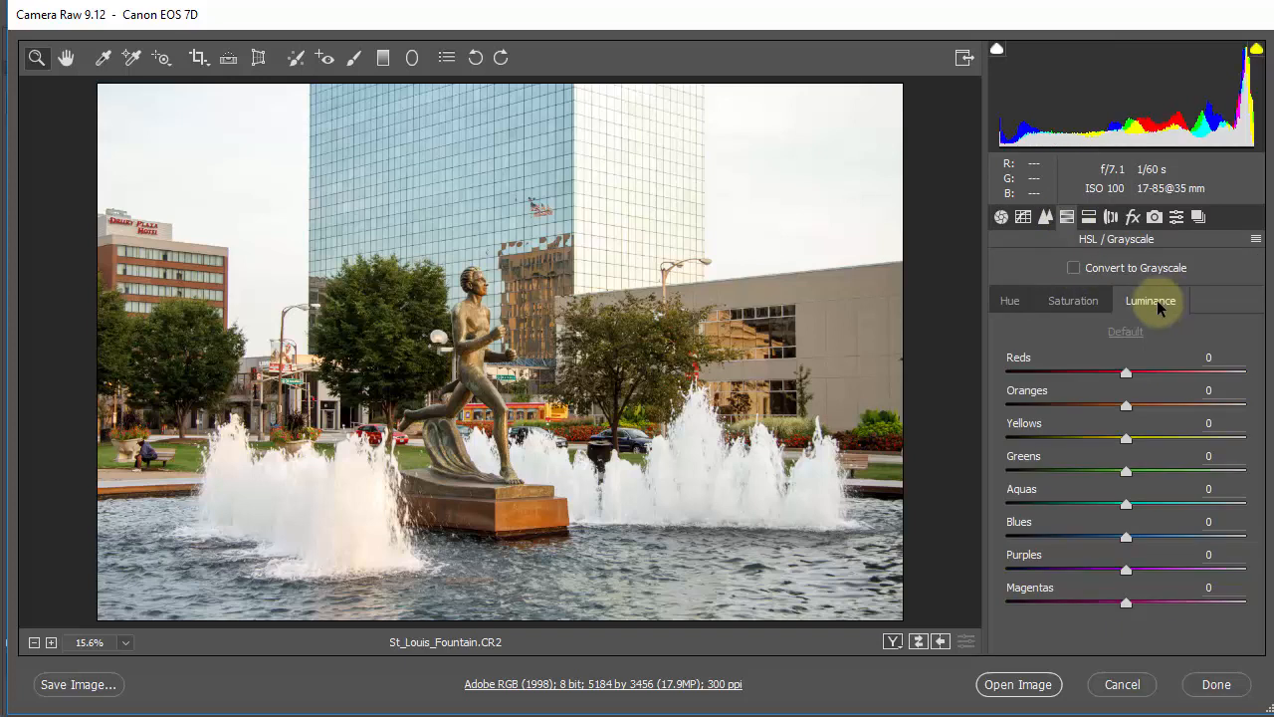
{"action": "left_click", "coordinate": [1074, 267]}
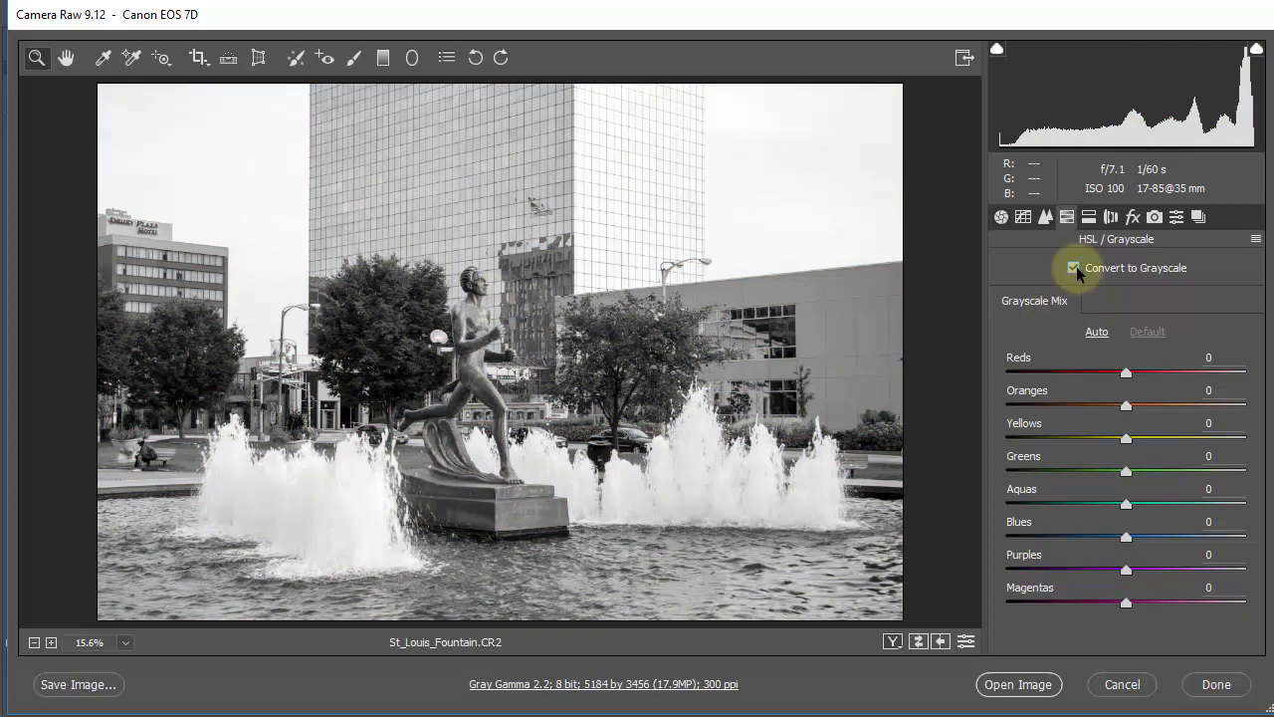
{"action": "left_click", "coordinate": [1076, 266]}
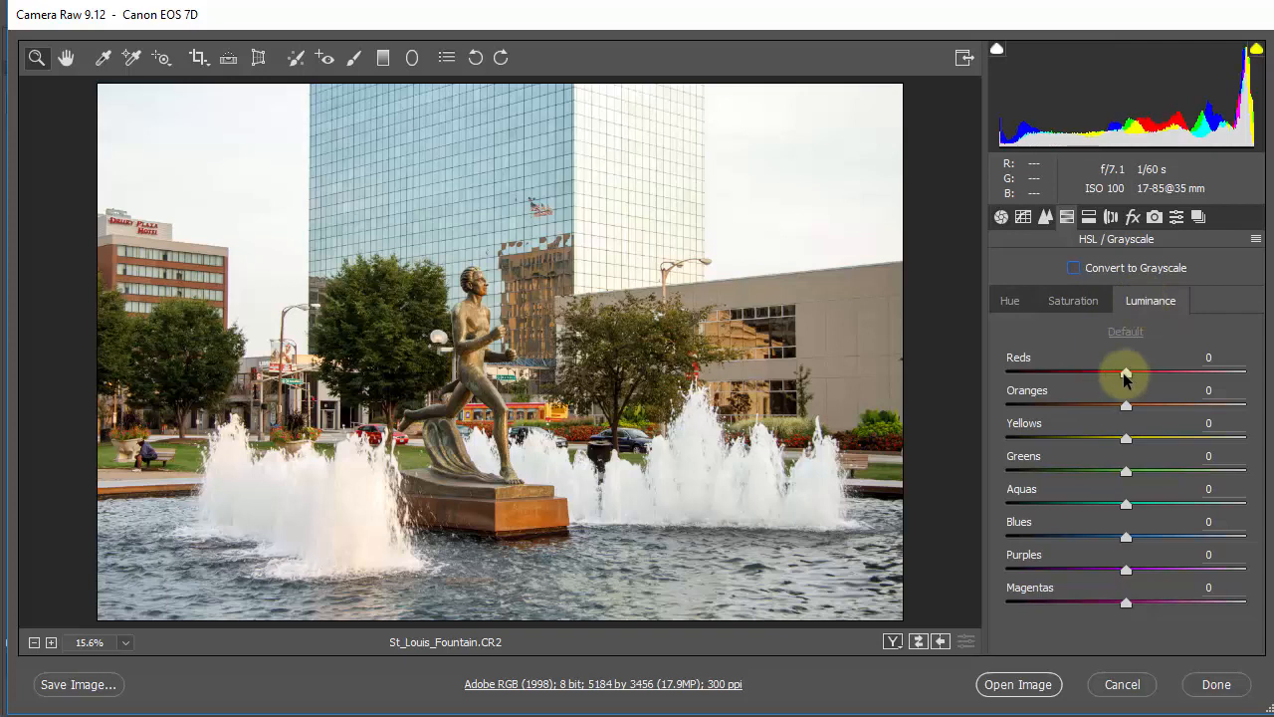
Step: Brighten the warm and green tones with Luminance values of Reds +27, Oranges +17, Yellows +18 and Greens +18
{"action": "left_click_drag", "start_coordinate": [1126, 373], "coordinate": [1146, 408]}
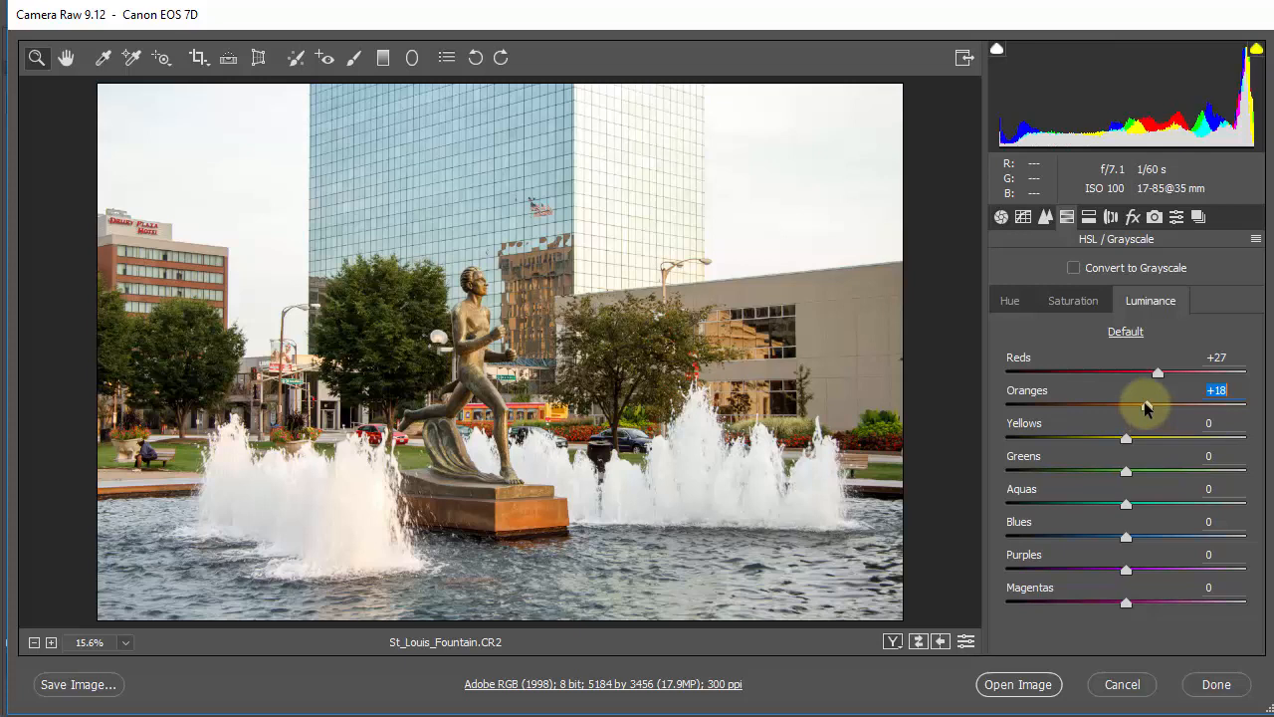
{"action": "left_click_drag", "start_coordinate": [1145, 408], "coordinate": [1148, 447]}
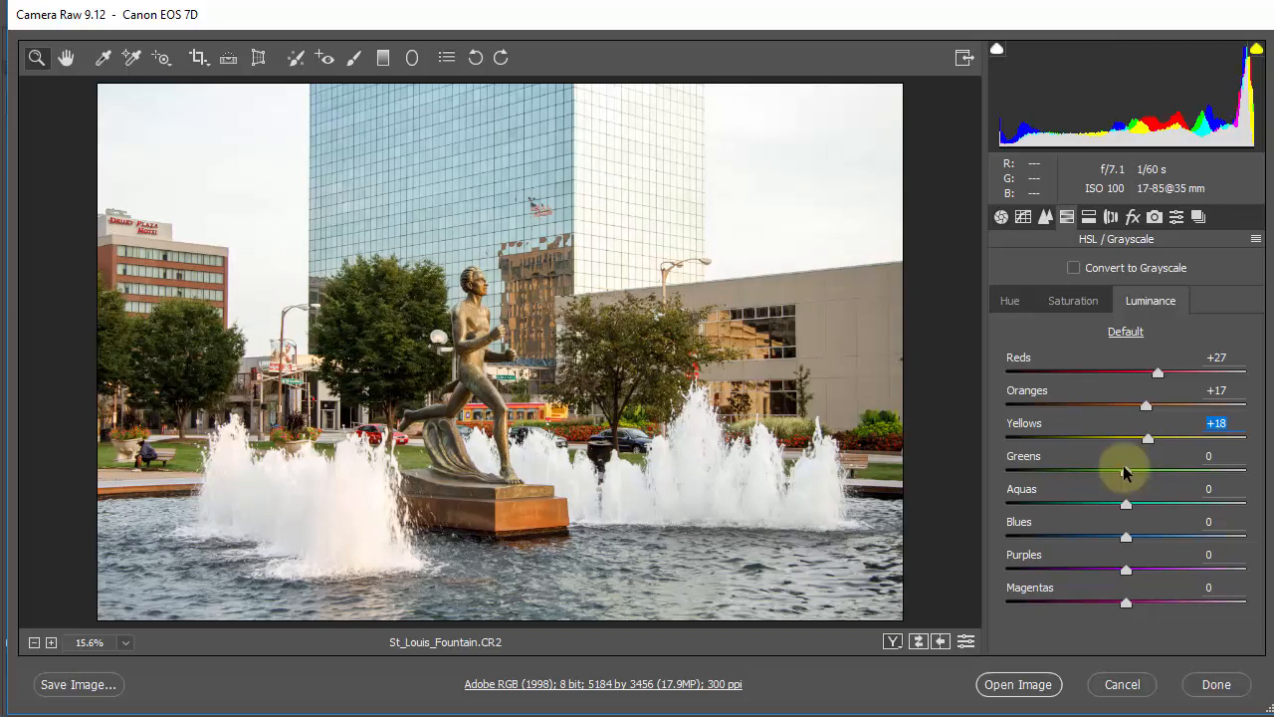
{"action": "left_click_drag", "start_coordinate": [1123, 474], "coordinate": [1149, 479]}
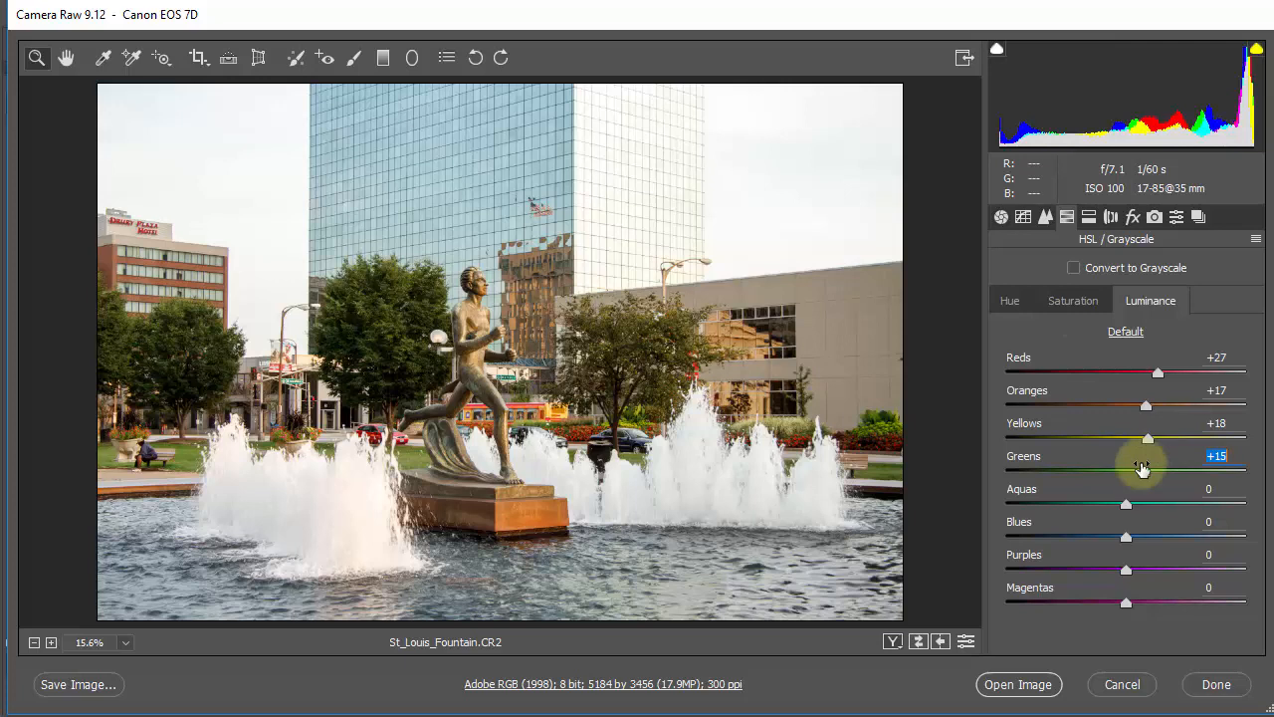
{"action": "mouse_move", "coordinate": [1141, 469]}
{"action": "left_mouse_down"}
{"action": "mouse_move", "coordinate": [1123, 470]}
{"action": "mouse_move", "coordinate": [1160, 470]}
{"action": "mouse_move", "coordinate": [1108, 476]}
{"action": "mouse_move", "coordinate": [1166, 472]}
{"action": "mouse_move", "coordinate": [1098, 481]}
{"action": "mouse_move", "coordinate": [1149, 472]}
{"action": "left_mouse_up"}
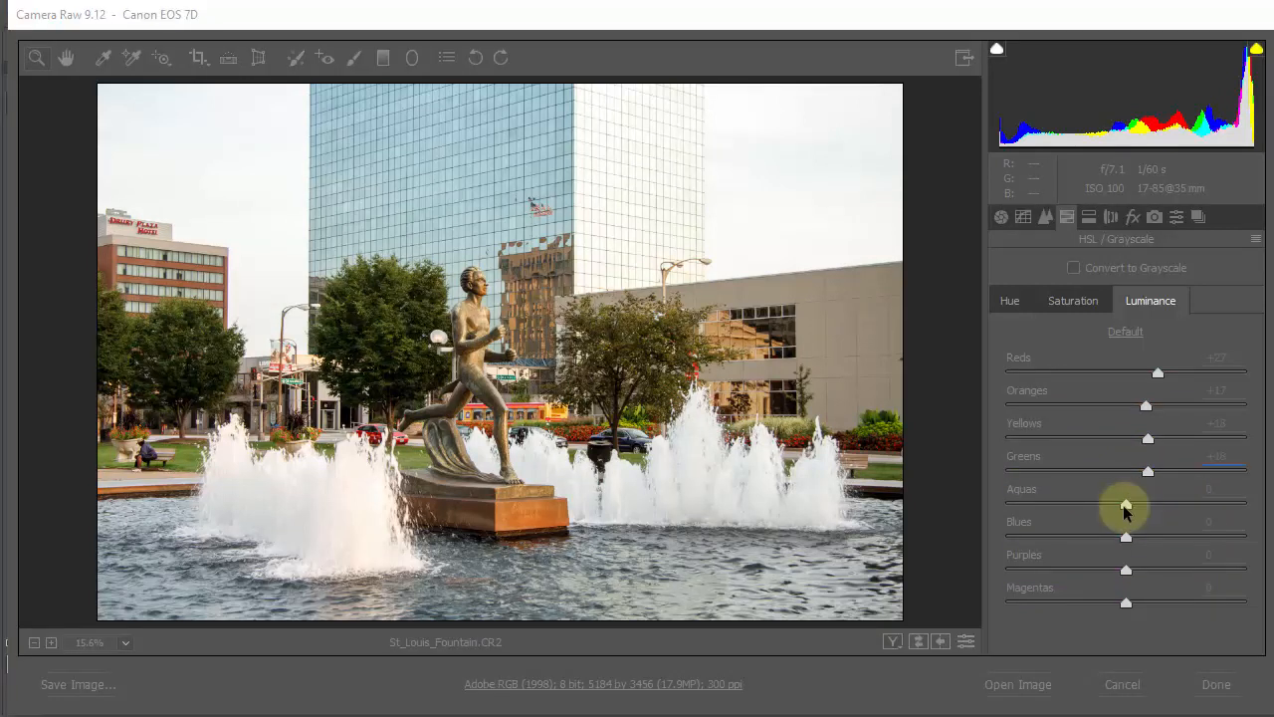
Step: Darken the Luminance of Aquas to -8 and Blues to -27, and adjust the Magentas
{"action": "mouse_move", "coordinate": [1125, 507]}
{"action": "left_mouse_down"}
{"action": "mouse_move", "coordinate": [1138, 505]}
{"action": "mouse_move", "coordinate": [1081, 504]}
{"action": "mouse_move", "coordinate": [1158, 507]}
{"action": "mouse_move", "coordinate": [1116, 509]}
{"action": "left_mouse_up"}
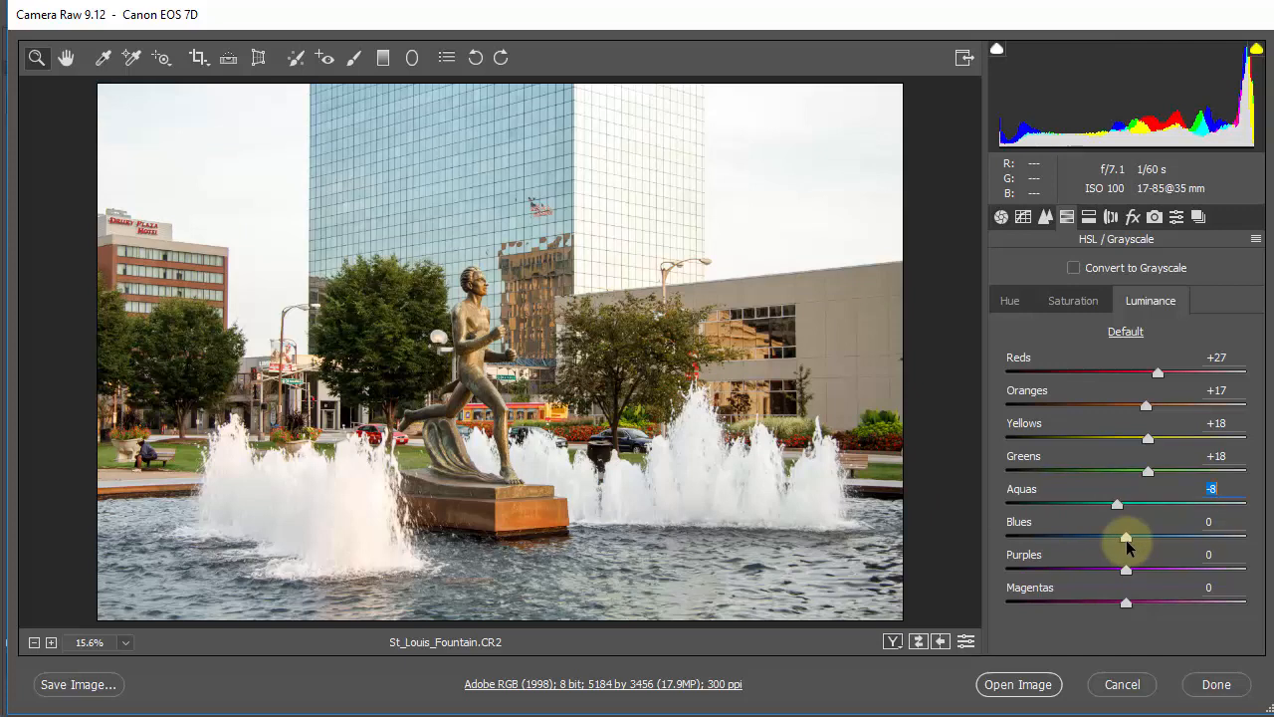
{"action": "left_click_drag", "start_coordinate": [1128, 541], "coordinate": [1094, 547]}
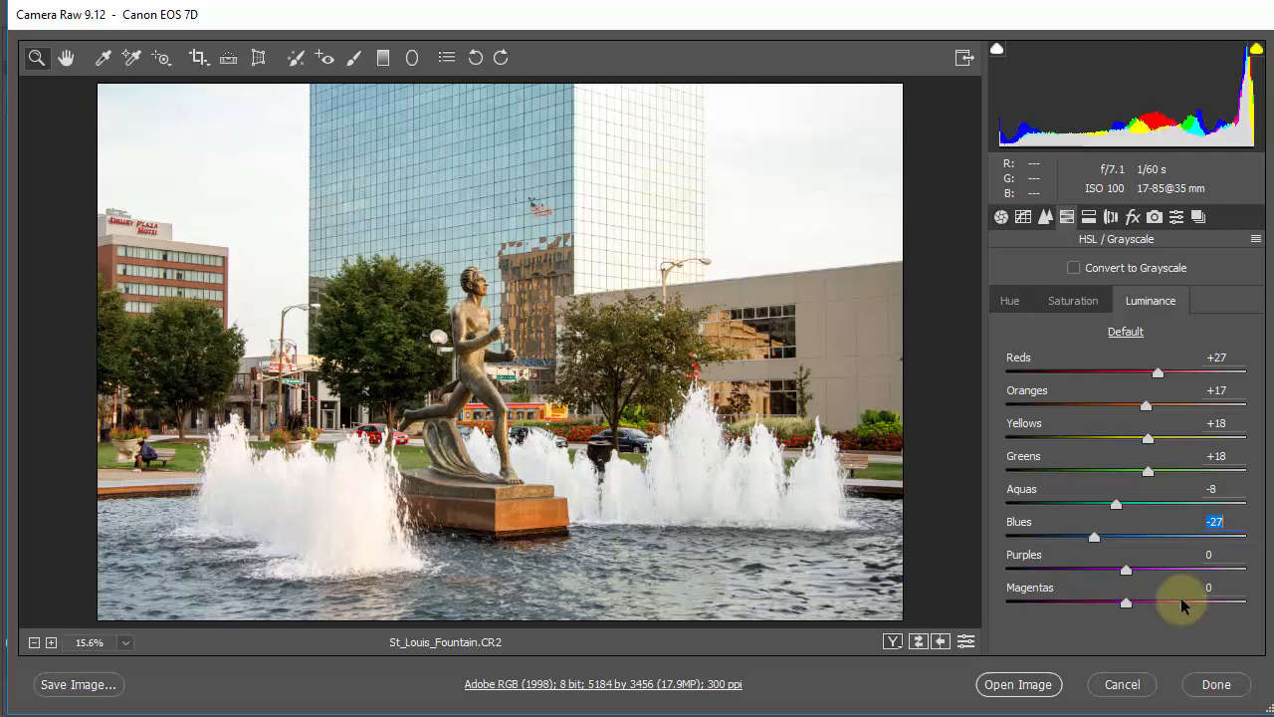
{"action": "left_click_drag", "start_coordinate": [1093, 537], "coordinate": [1143, 603]}
Step: Boost the warm colours with Saturation values of Reds +38, Oranges +22 and Yellows +17
{"action": "left_click", "coordinate": [1069, 298]}
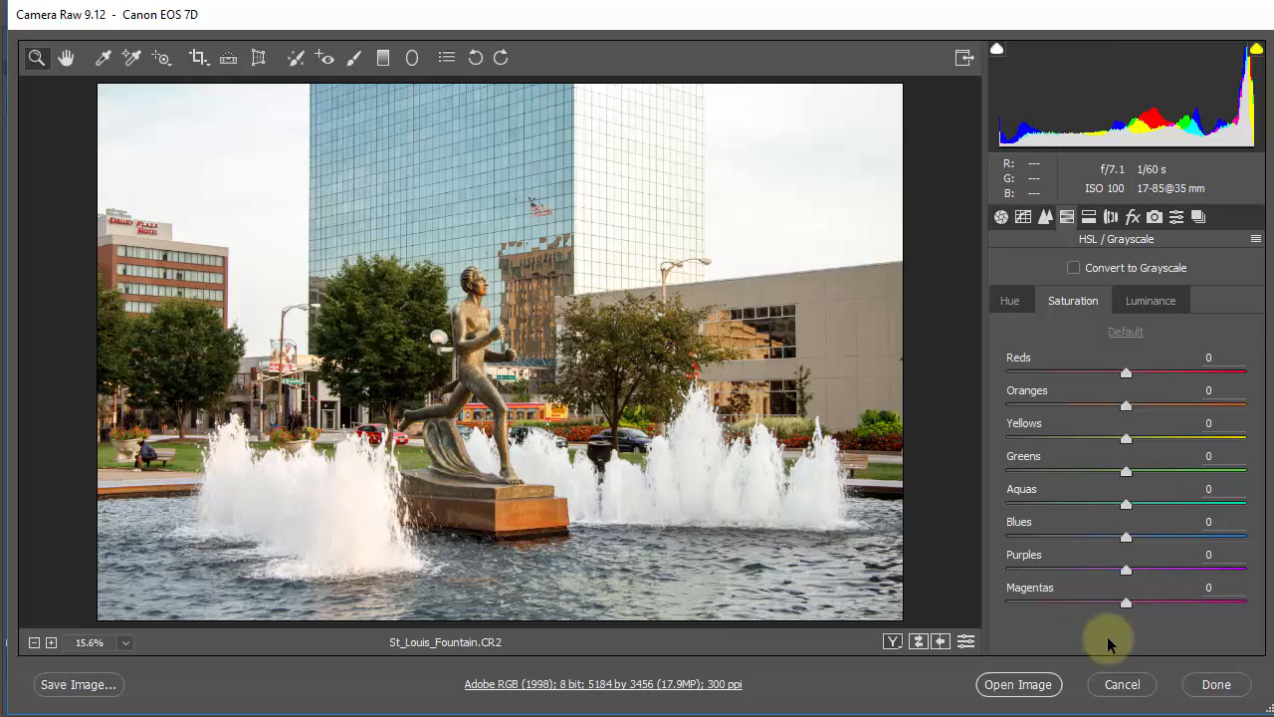
{"action": "key", "text": "alt"}
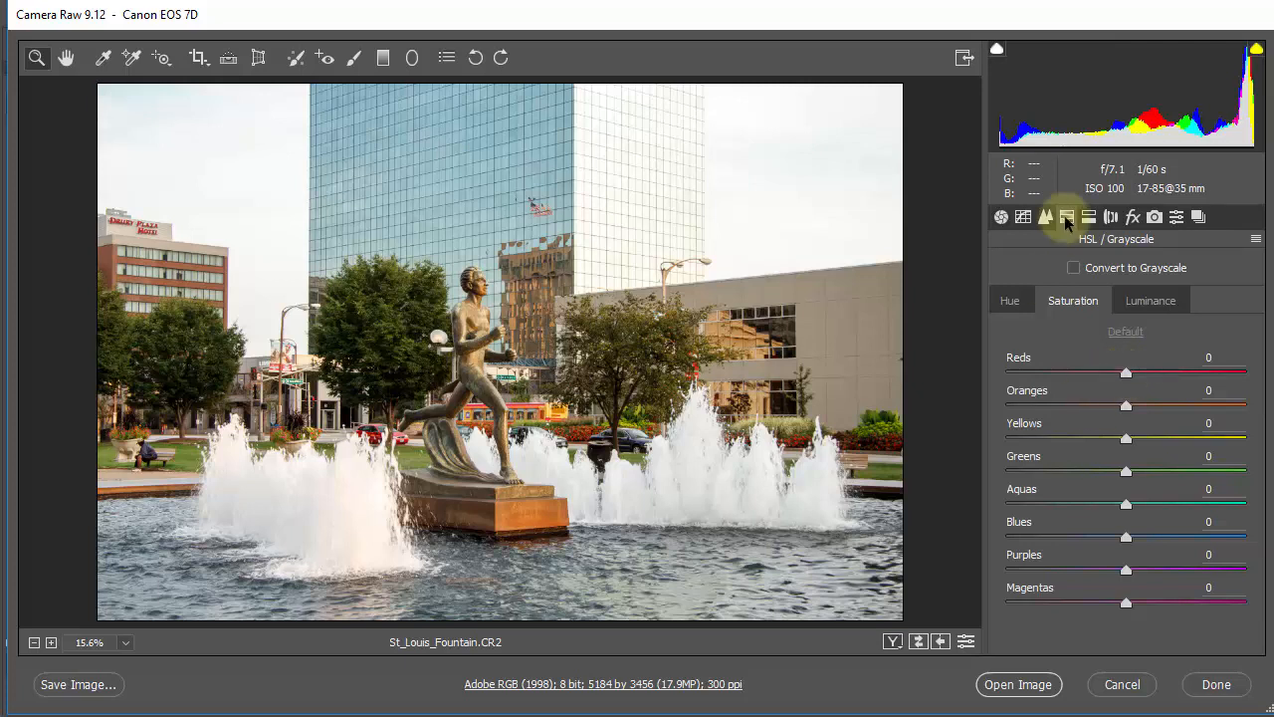
{"action": "left_click_drag", "start_coordinate": [1126, 372], "coordinate": [1172, 366]}
{"action": "left_click_drag", "start_coordinate": [1126, 406], "coordinate": [1144, 451]}
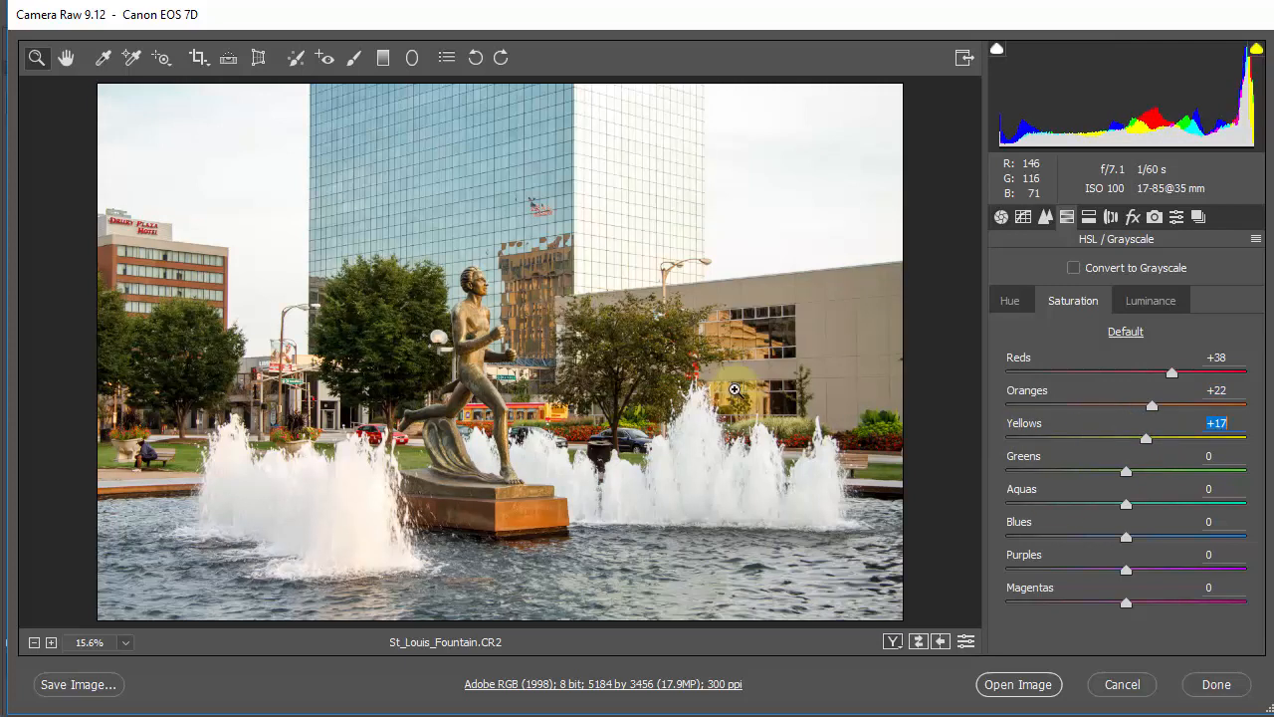
Step: Boost the cool colours with Saturation values of Greens +20, Aquas +8, Blues +32 and Purples +20
{"action": "left_click_drag", "start_coordinate": [1125, 470], "coordinate": [1135, 522]}
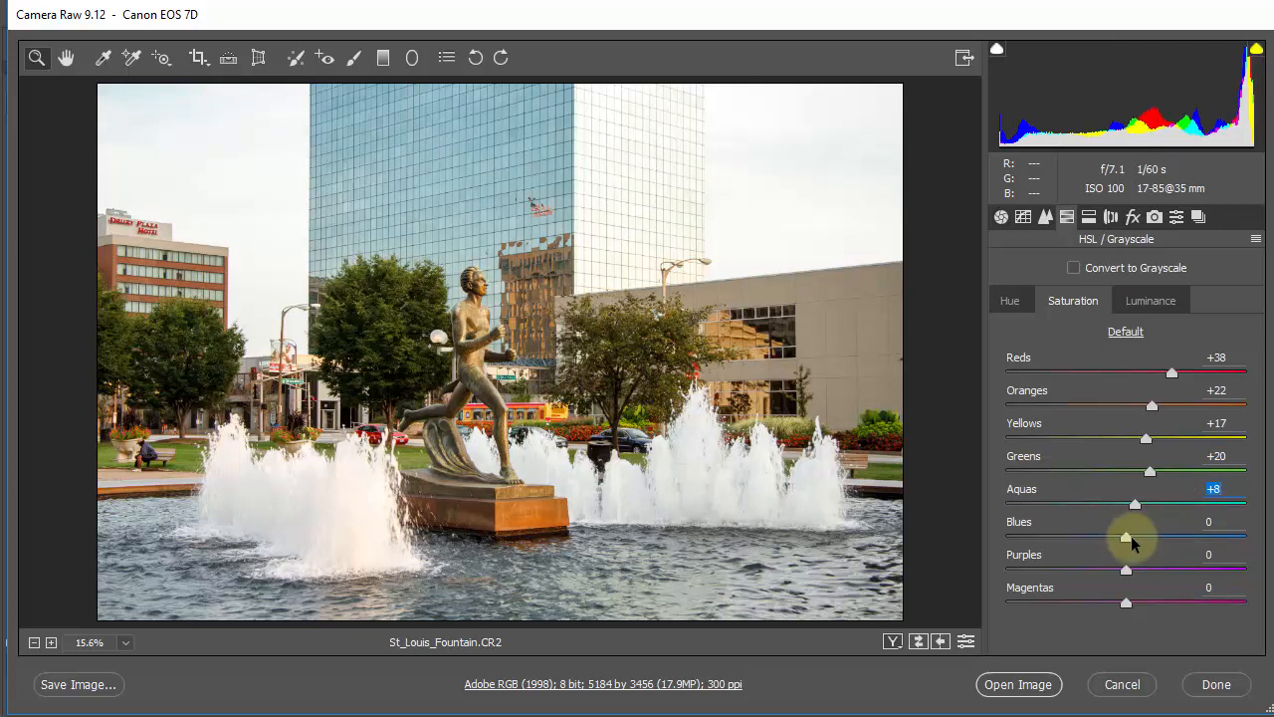
{"action": "left_click_drag", "start_coordinate": [1131, 541], "coordinate": [1125, 543]}
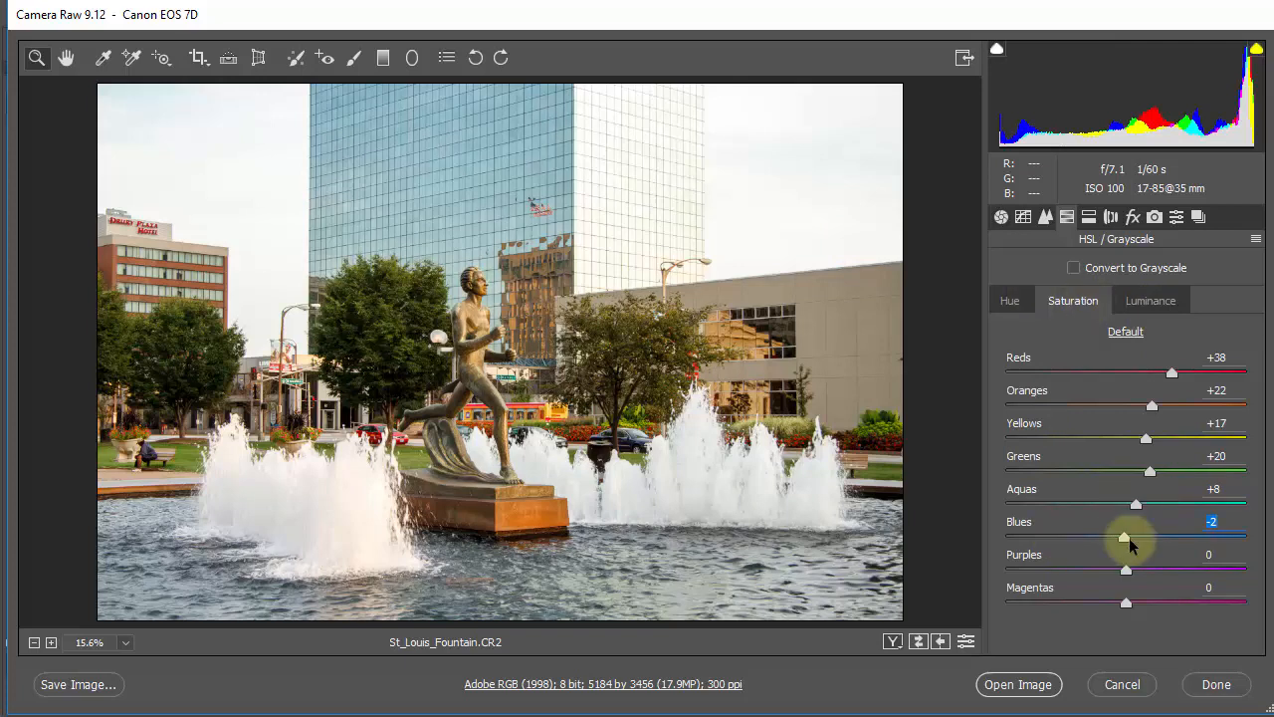
{"action": "left_click_drag", "start_coordinate": [1123, 539], "coordinate": [1168, 579]}
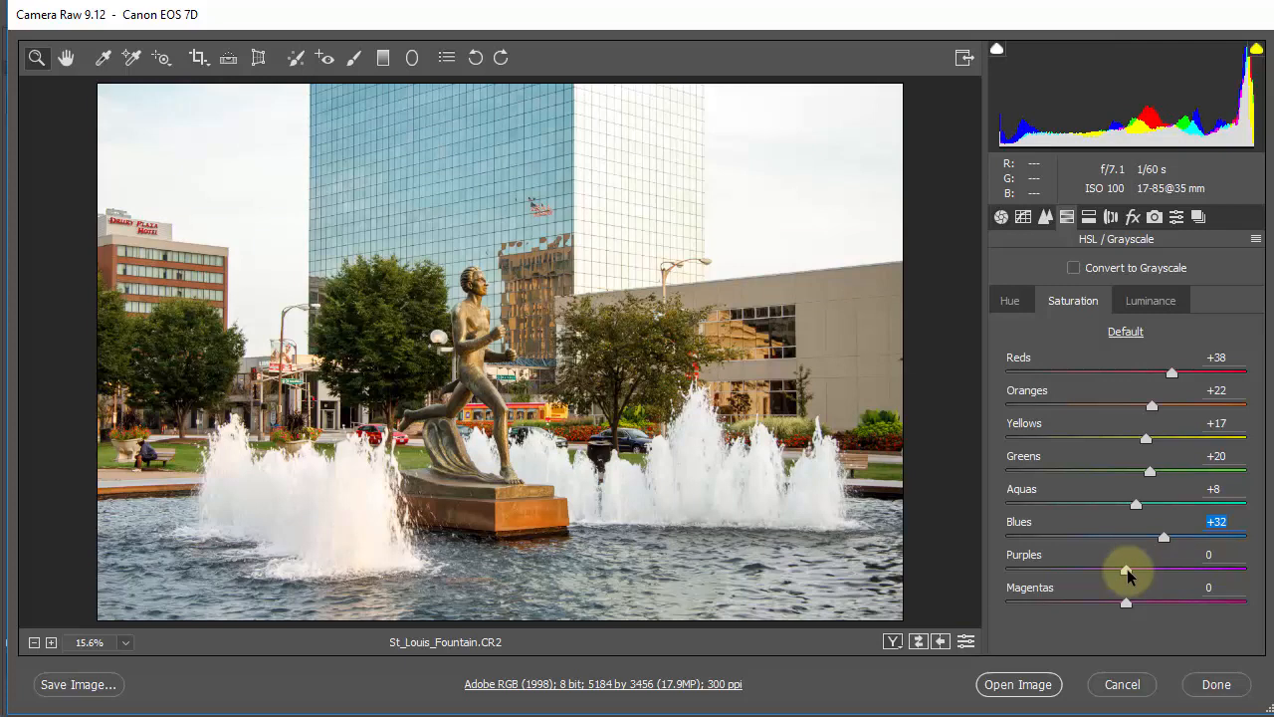
{"action": "mouse_move", "coordinate": [1128, 573]}
{"action": "left_mouse_down"}
{"action": "mouse_move", "coordinate": [1074, 574]}
{"action": "mouse_move", "coordinate": [1166, 574]}
{"action": "mouse_move", "coordinate": [1150, 579]}
{"action": "left_mouse_up"}
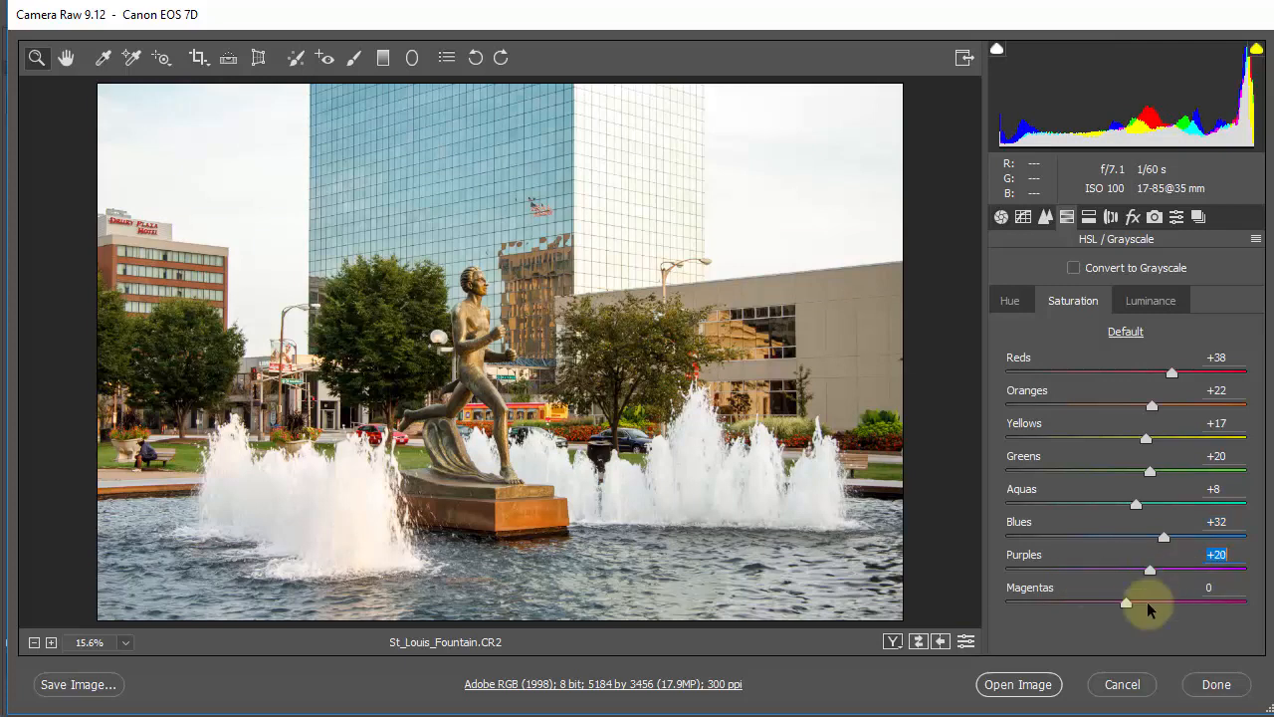
Step: Shift the Hue of the warm colours to Reds -16, Oranges -22 and Yellows -26
{"action": "left_click", "coordinate": [1010, 301]}
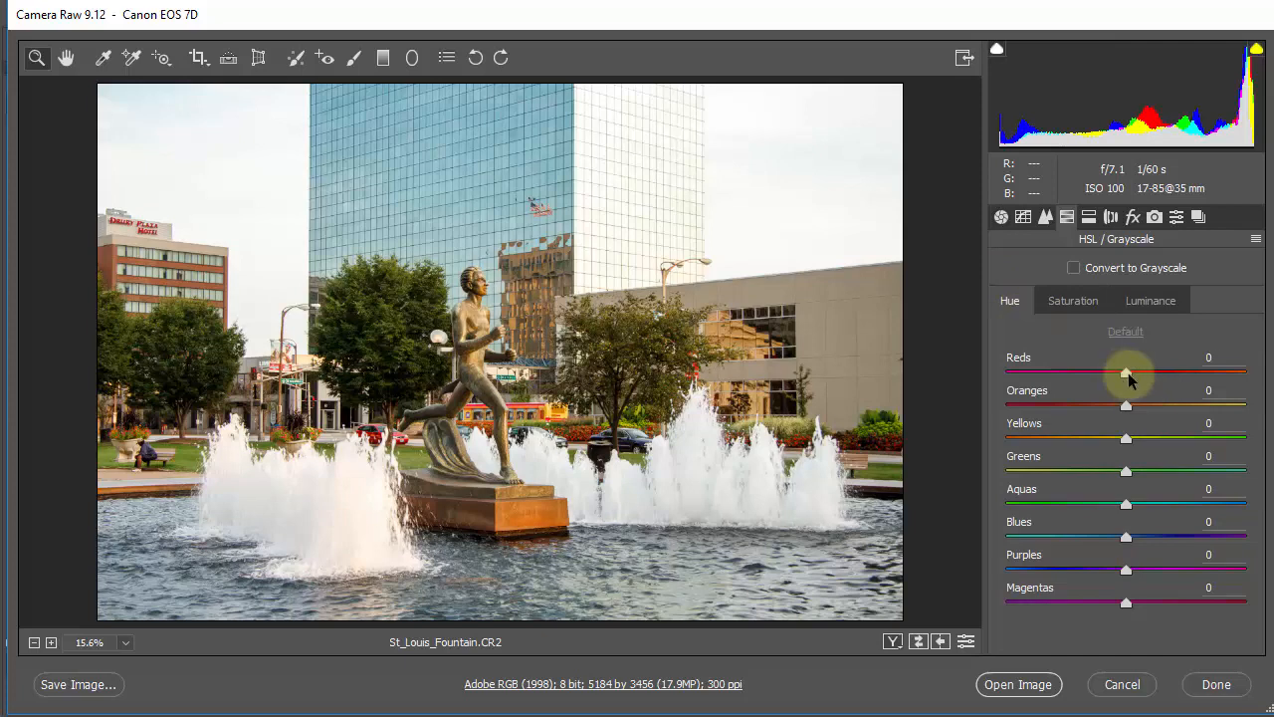
{"action": "left_click_drag", "start_coordinate": [1130, 378], "coordinate": [1099, 415]}
{"action": "left_click", "coordinate": [1113, 372]}
{"action": "left_click", "coordinate": [1123, 408]}
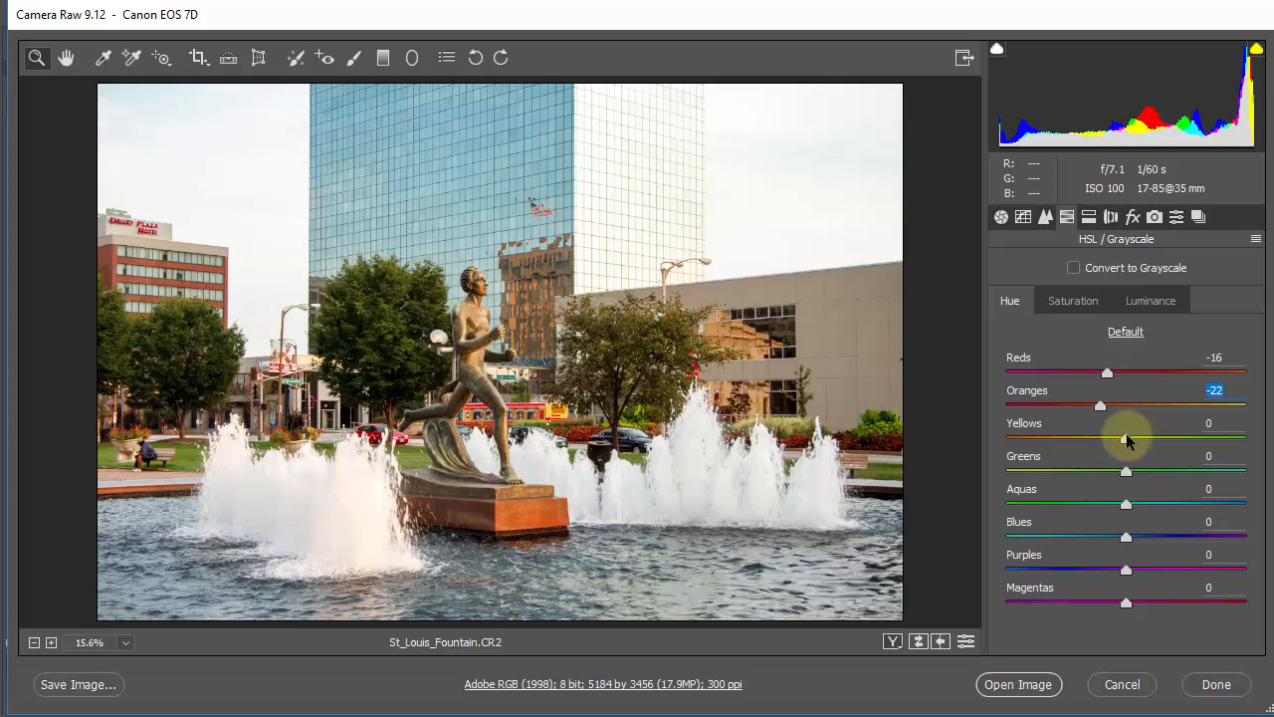
{"action": "left_click_drag", "start_coordinate": [1125, 436], "coordinate": [1095, 438]}
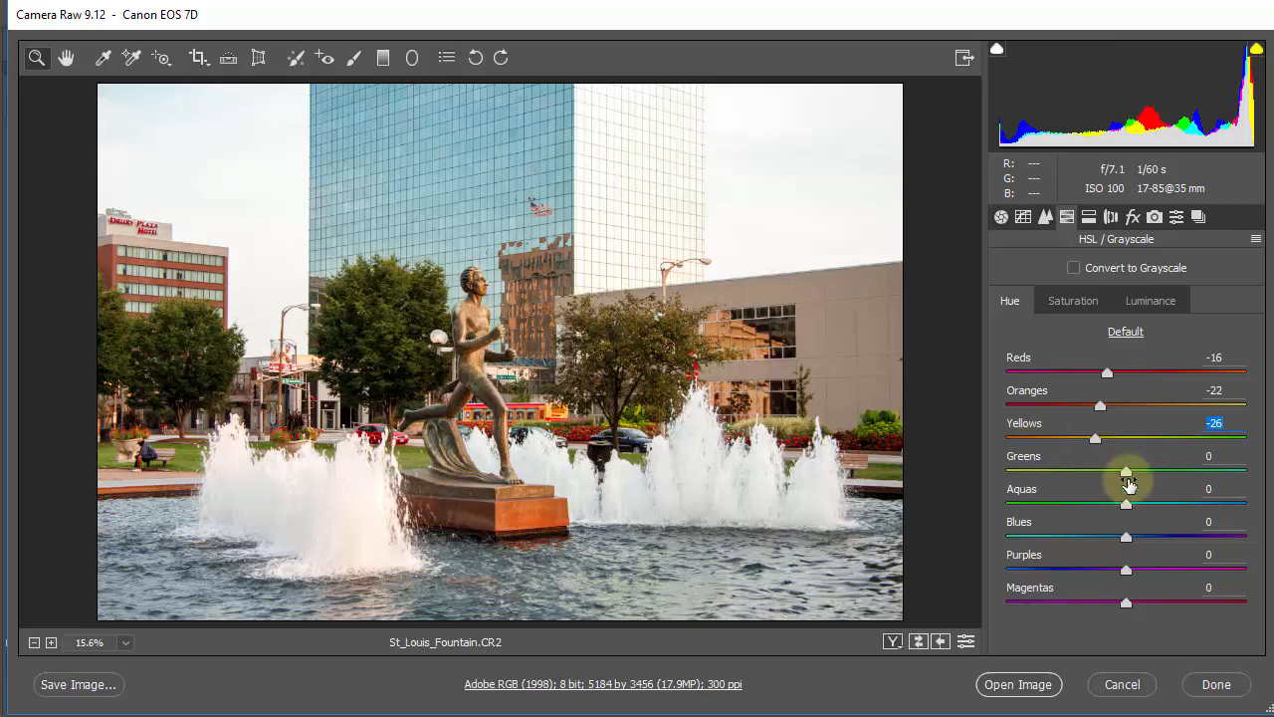
Step: Shift the Hue of the remaining colours to Greens +8, Aquas -3, Blues +30, Purples +19 and Magentas -8
{"action": "left_click_drag", "start_coordinate": [1126, 472], "coordinate": [1151, 540]}
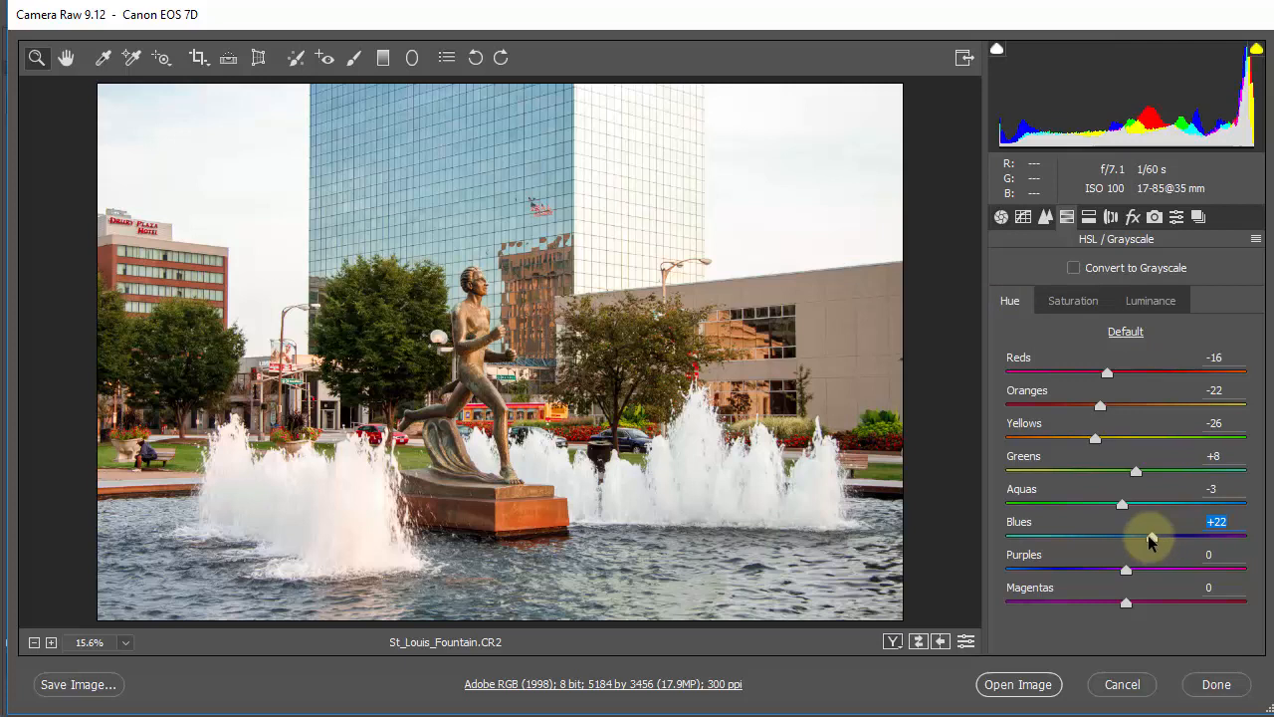
{"action": "mouse_move", "coordinate": [1151, 537]}
{"action": "left_mouse_down"}
{"action": "mouse_move", "coordinate": [1092, 535]}
{"action": "mouse_move", "coordinate": [1168, 541]}
{"action": "mouse_move", "coordinate": [1128, 534]}
{"action": "mouse_move", "coordinate": [1132, 552]}
{"action": "left_mouse_up"}
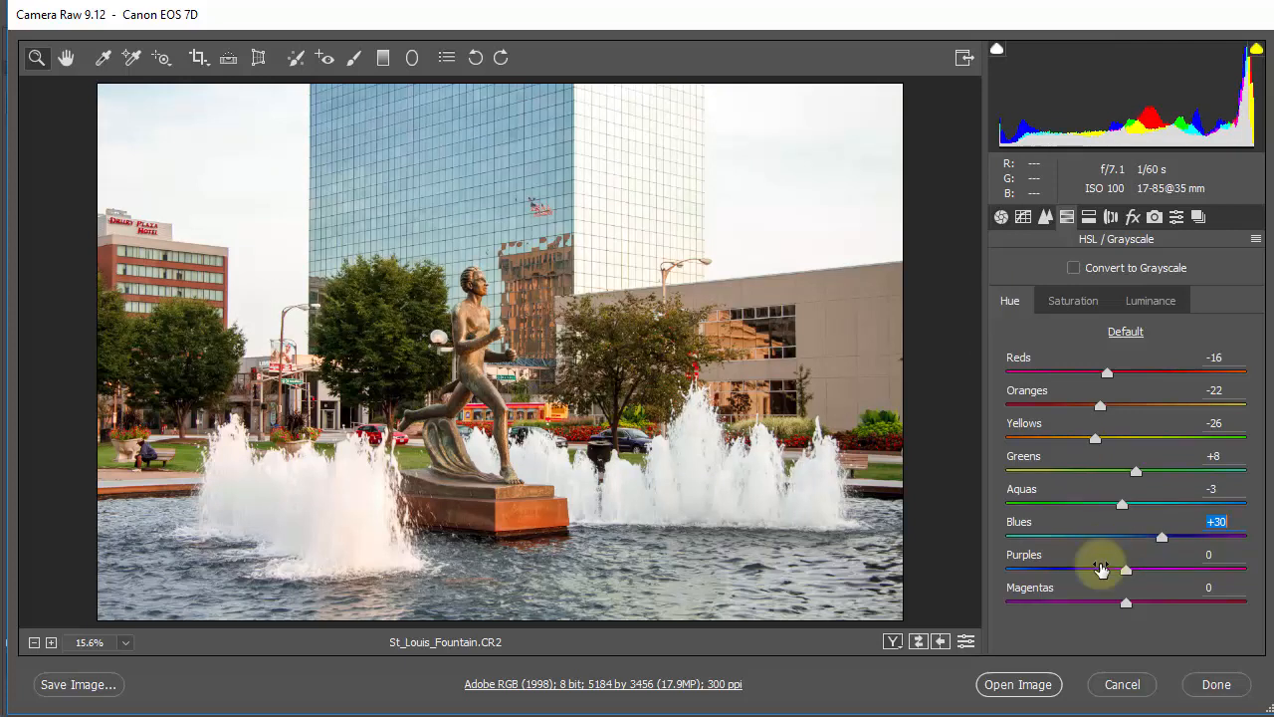
{"action": "left_click_drag", "start_coordinate": [1126, 574], "coordinate": [1117, 603]}
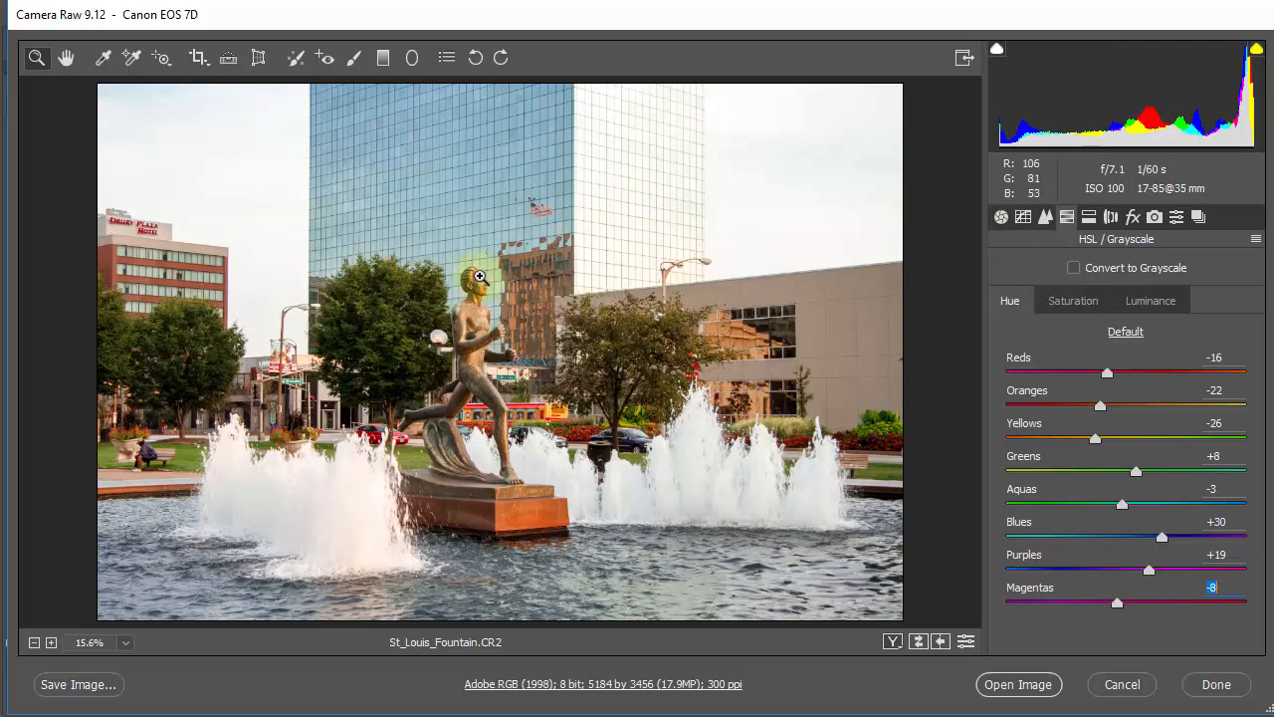
Step: Examine the corrected colours of the statue, the glass tower and the neighbouring building at 50% magnification
{"action": "left_click", "coordinate": [485, 308]}
{"action": "left_click", "coordinate": [513, 345]}
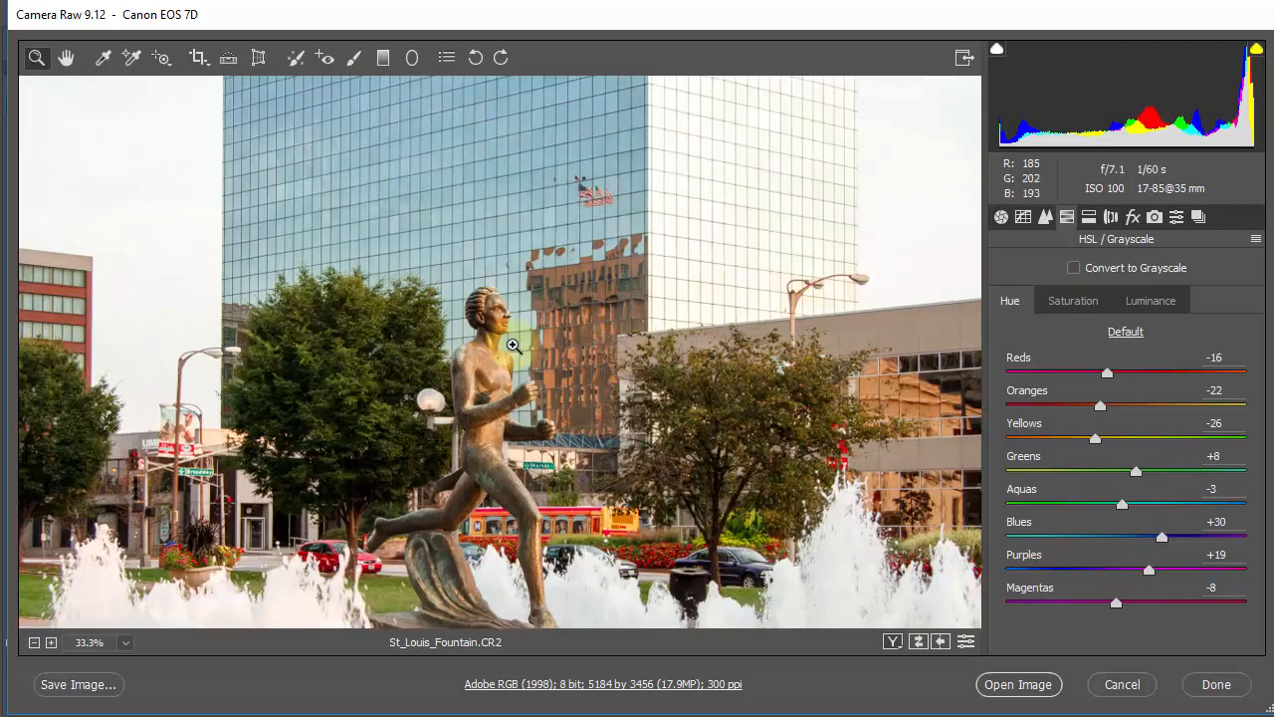
{"action": "left_click", "coordinate": [513, 345]}
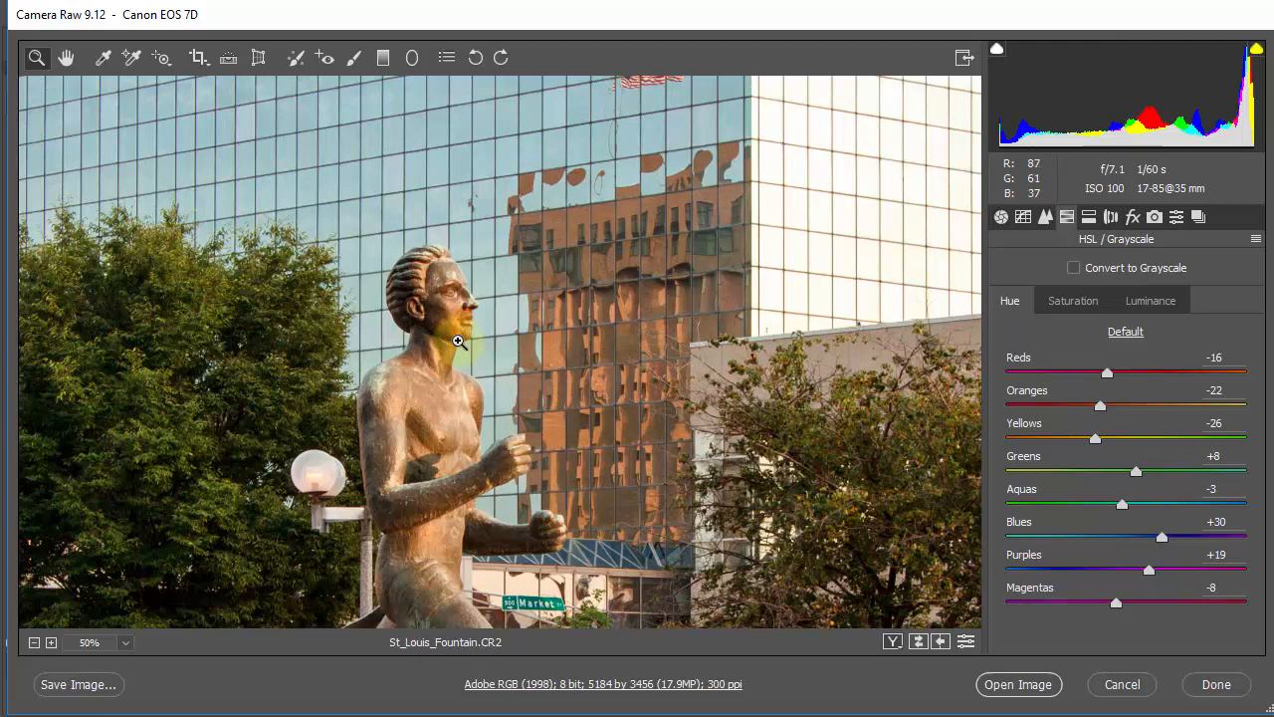
{"action": "left_click_drag", "start_coordinate": [363, 347], "coordinate": [747, 241]}
{"action": "left_click_drag", "start_coordinate": [771, 473], "coordinate": [525, 457]}
{"action": "left_click_drag", "start_coordinate": [729, 319], "coordinate": [448, 329]}
{"action": "left_click_drag", "start_coordinate": [839, 355], "coordinate": [488, 407]}
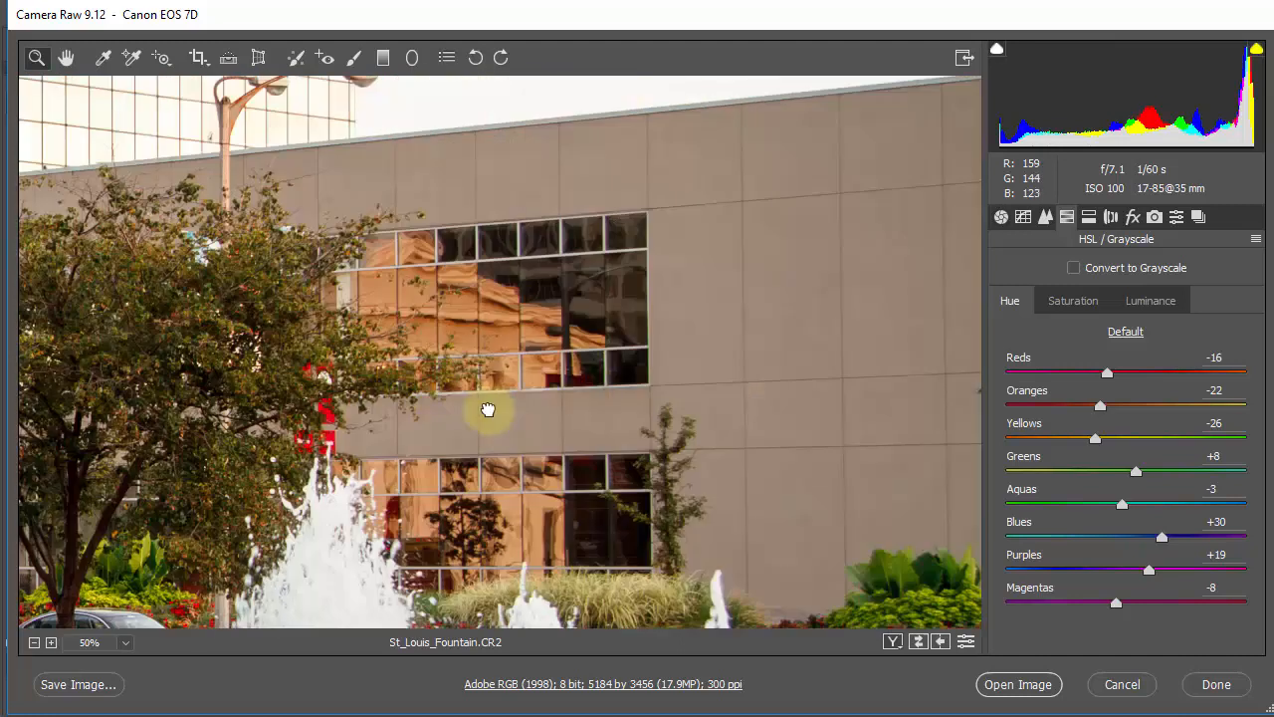
{"action": "left_click_drag", "start_coordinate": [640, 456], "coordinate": [734, 489]}
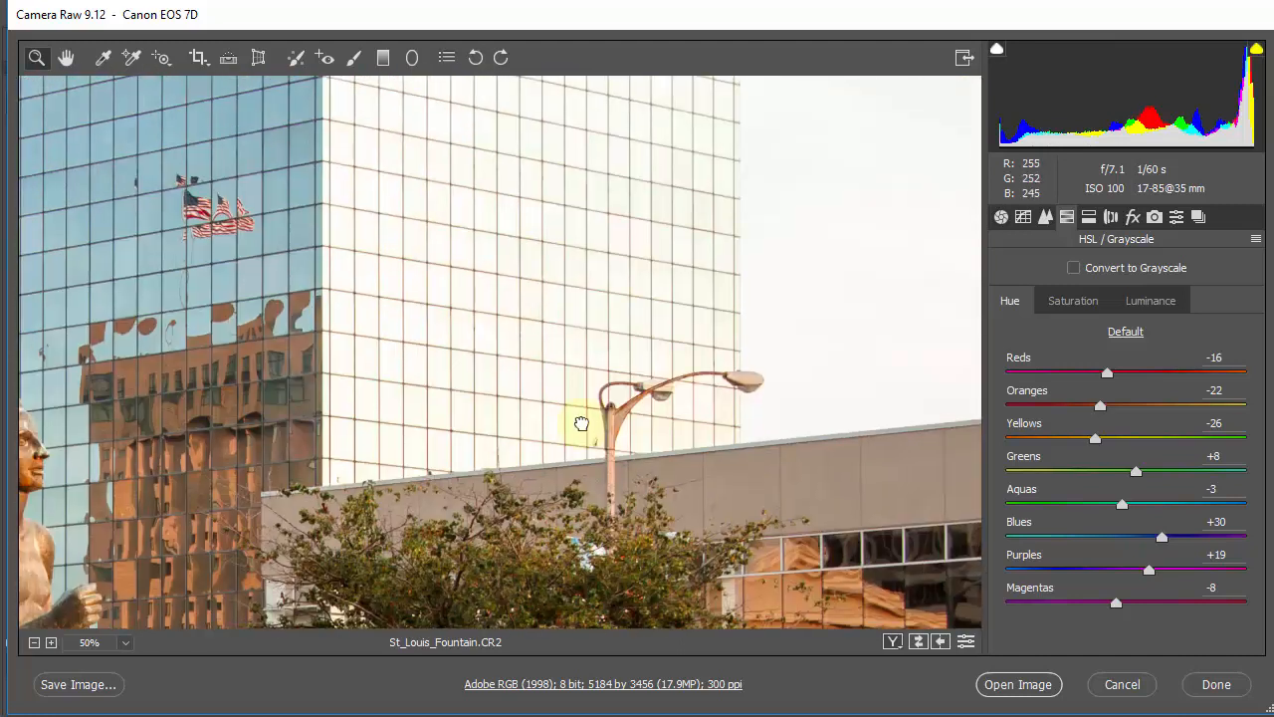
{"action": "left_click_drag", "start_coordinate": [339, 308], "coordinate": [699, 239]}
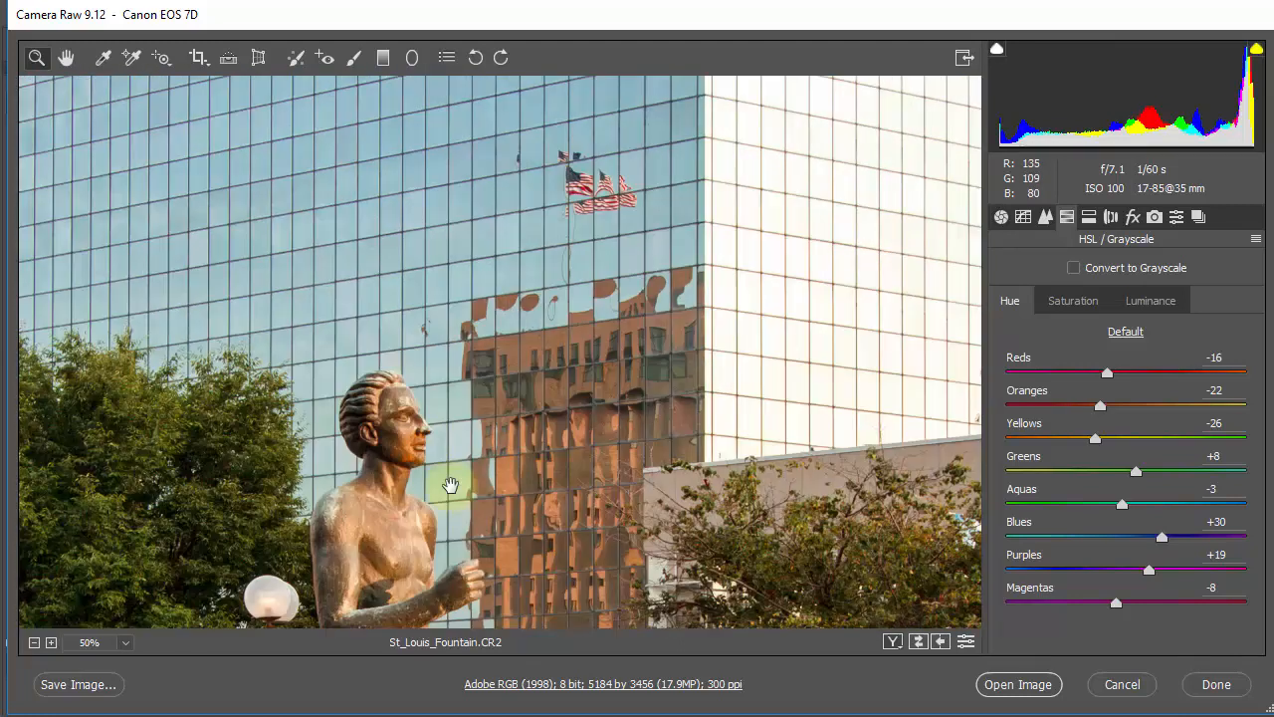
Step: Inspect the tree foliage and the statue's arms and torso for noise at up to 300% magnification
{"action": "left_click", "coordinate": [400, 428]}
{"action": "left_click", "coordinate": [400, 428]}
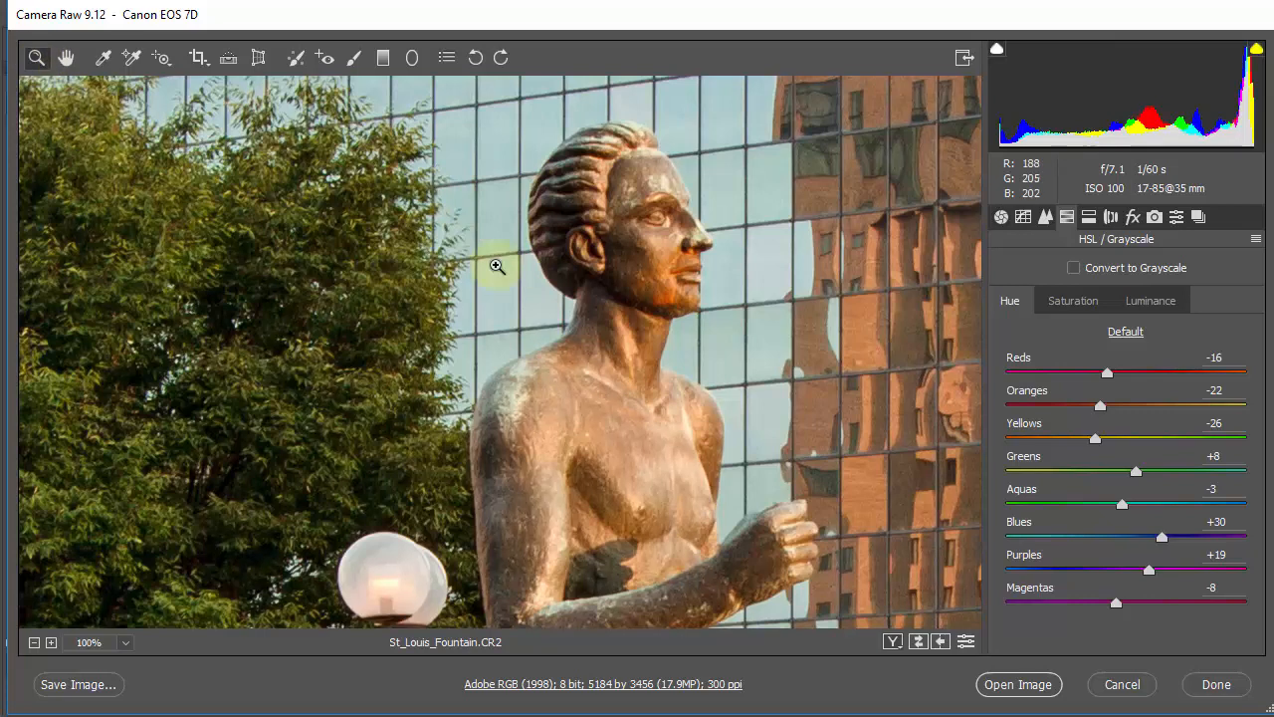
{"action": "left_click", "coordinate": [345, 380]}
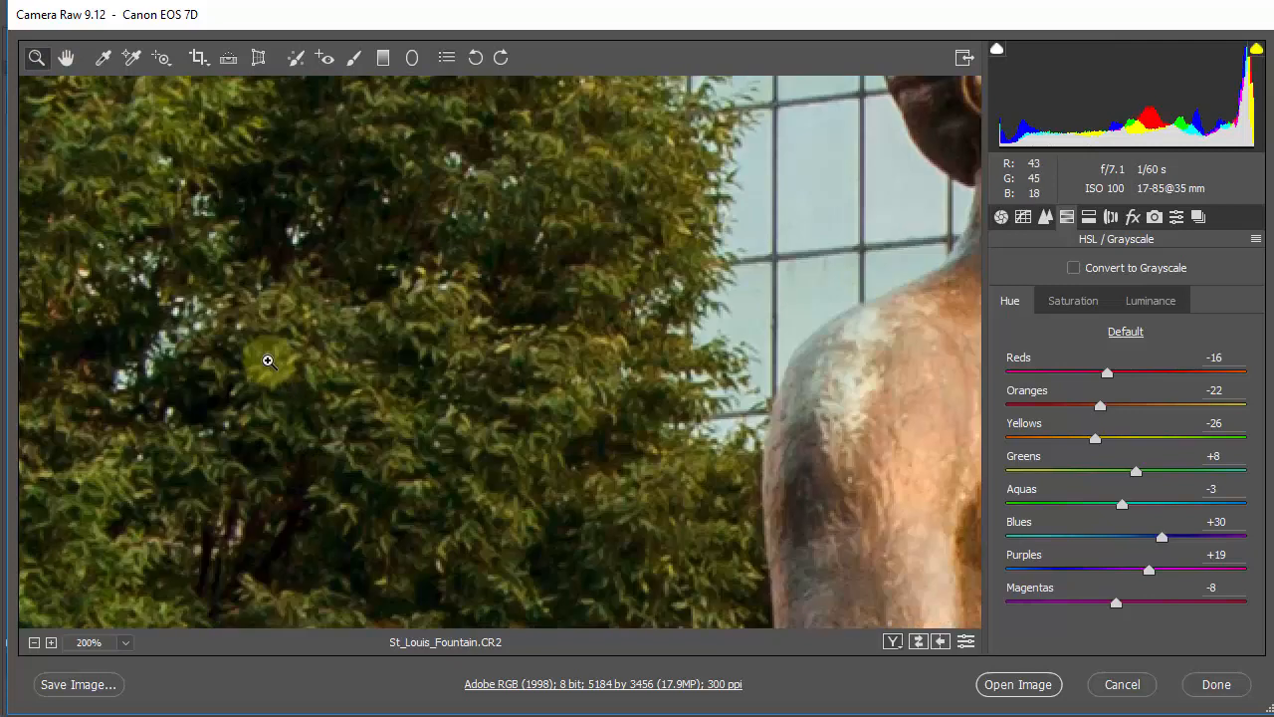
{"action": "left_click", "coordinate": [265, 358]}
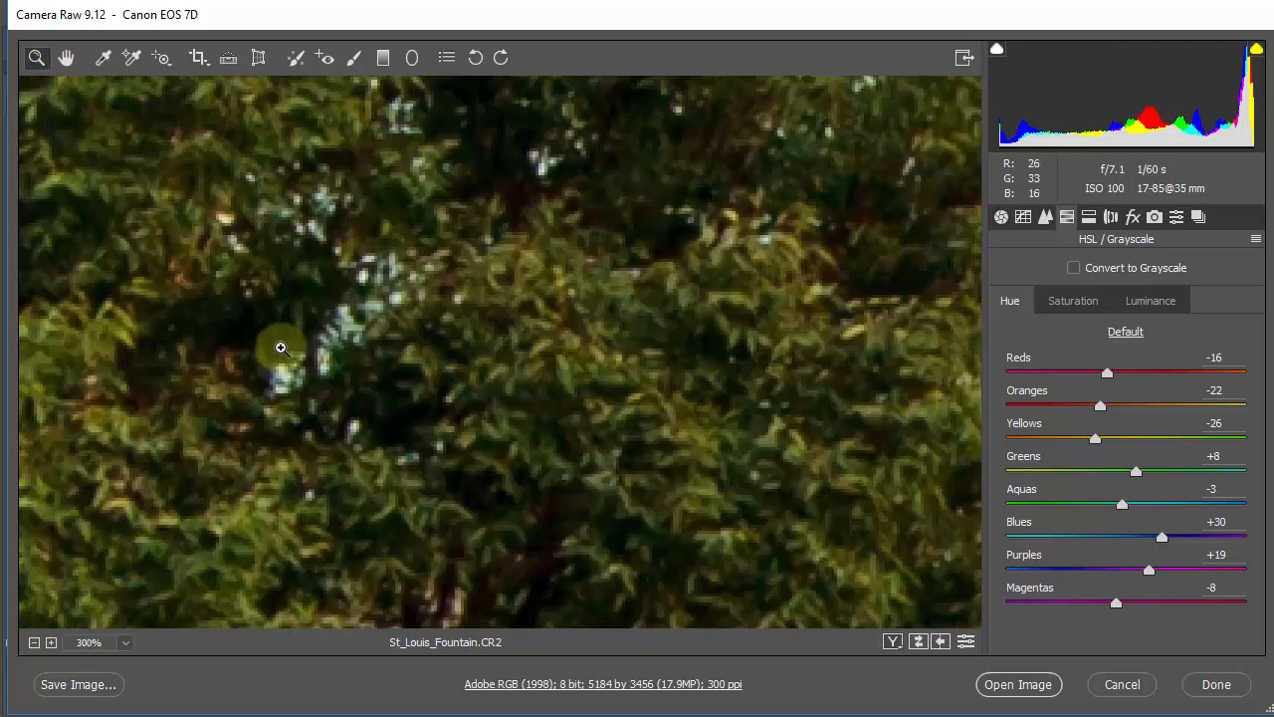
{"action": "key", "text": "space"}
{"action": "left_click_drag", "start_coordinate": [290, 345], "coordinate": [784, 384]}
{"action": "left_click_drag", "start_coordinate": [444, 372], "coordinate": [890, 341]}
{"action": "left_click_drag", "start_coordinate": [318, 308], "coordinate": [370, 219]}
{"action": "left_click_drag", "start_coordinate": [782, 418], "coordinate": [401, 313]}
{"action": "mouse_move", "coordinate": [895, 370]}
{"action": "left_mouse_down"}
{"action": "mouse_move", "coordinate": [748, 330]}
{"action": "mouse_move", "coordinate": [412, 331]}
{"action": "left_mouse_up"}
{"action": "left_click_drag", "start_coordinate": [893, 320], "coordinate": [400, 339]}
{"action": "left_click_drag", "start_coordinate": [539, 295], "coordinate": [534, 369]}
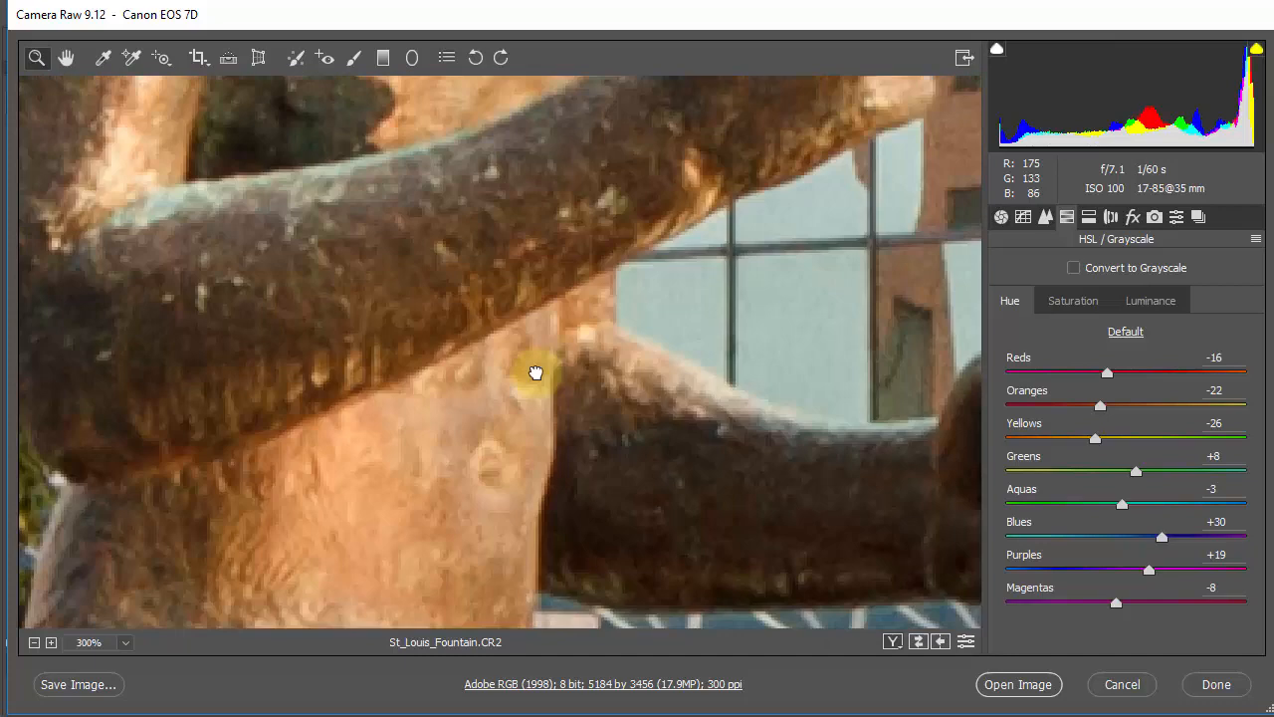
{"action": "mouse_move", "coordinate": [428, 284]}
{"action": "left_mouse_down"}
{"action": "mouse_move", "coordinate": [418, 355]}
{"action": "mouse_move", "coordinate": [568, 455]}
{"action": "mouse_move", "coordinate": [573, 490]}
{"action": "left_mouse_up"}
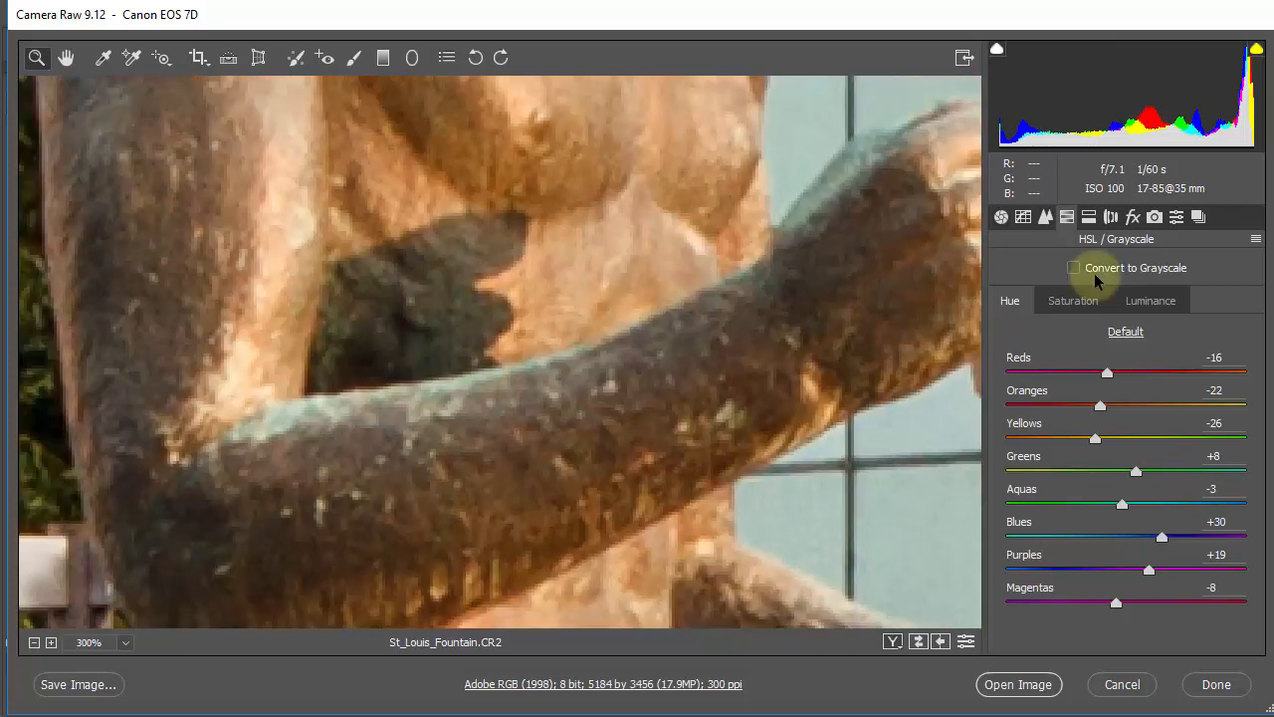
Step: Try several noise reduction strengths, settling on Luminance 36 with Luminance Detail 41
{"action": "left_click", "coordinate": [1044, 219]}
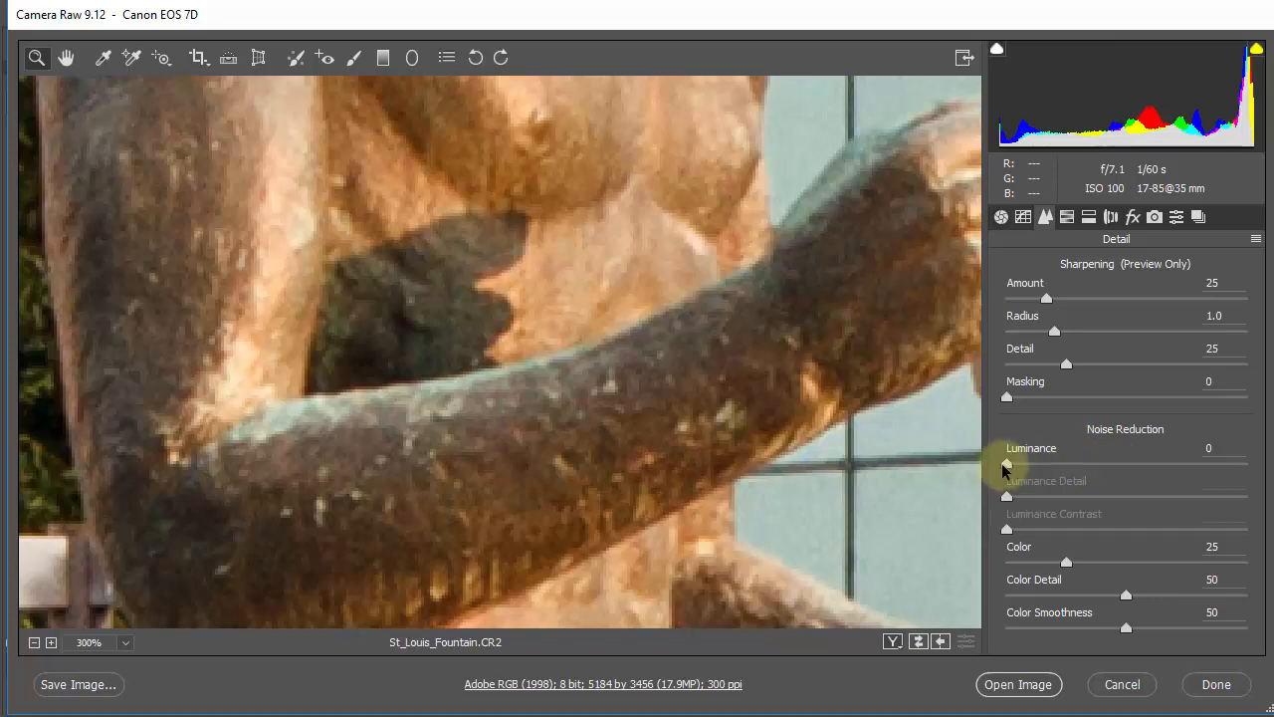
{"action": "left_click_drag", "start_coordinate": [1007, 462], "coordinate": [1092, 463]}
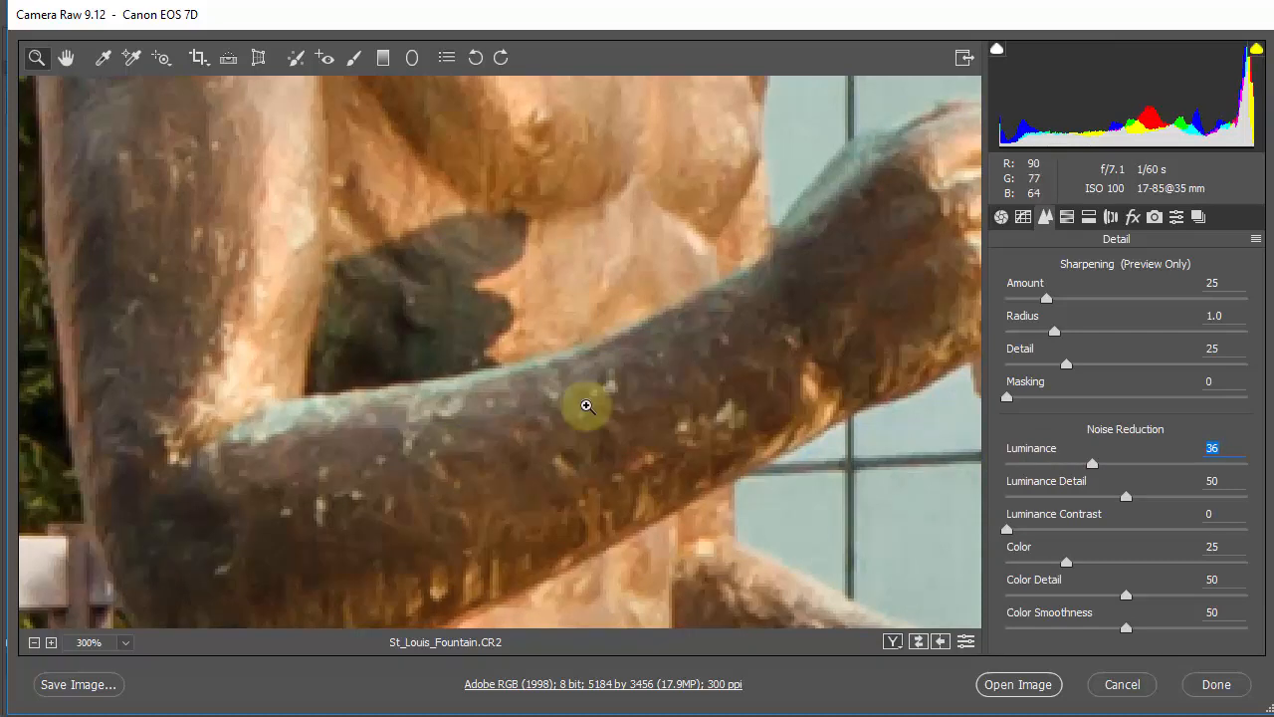
{"action": "left_click_drag", "start_coordinate": [1094, 461], "coordinate": [1112, 465]}
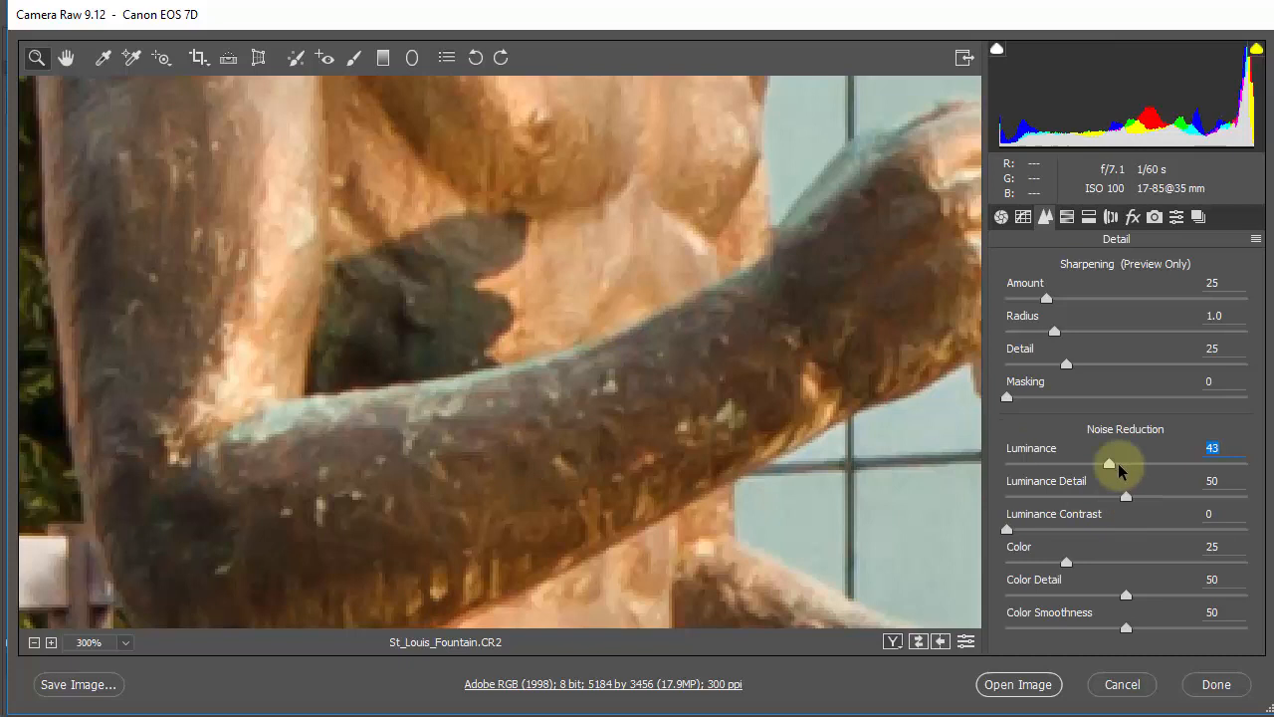
{"action": "left_click_drag", "start_coordinate": [993, 458], "coordinate": [1019, 465]}
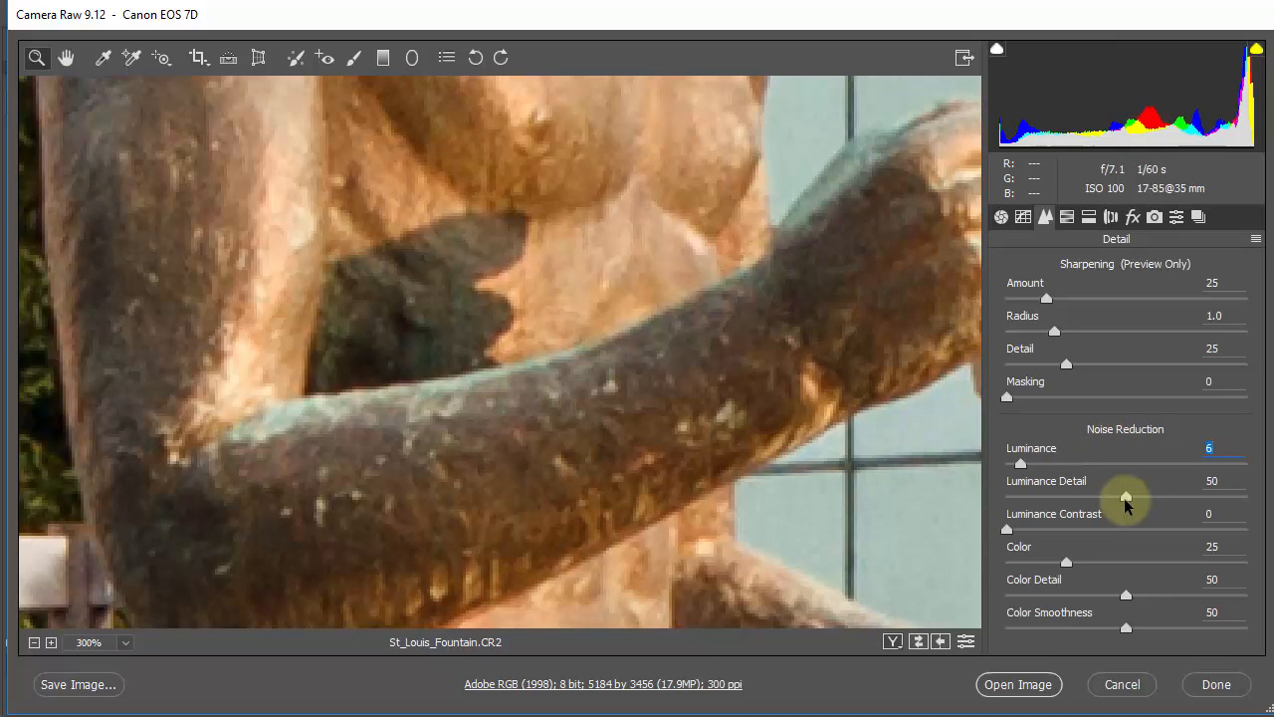
{"action": "mouse_move", "coordinate": [1128, 496]}
{"action": "left_mouse_down"}
{"action": "mouse_move", "coordinate": [1067, 514]}
{"action": "mouse_move", "coordinate": [1037, 496]}
{"action": "mouse_move", "coordinate": [1106, 495]}
{"action": "left_mouse_up"}
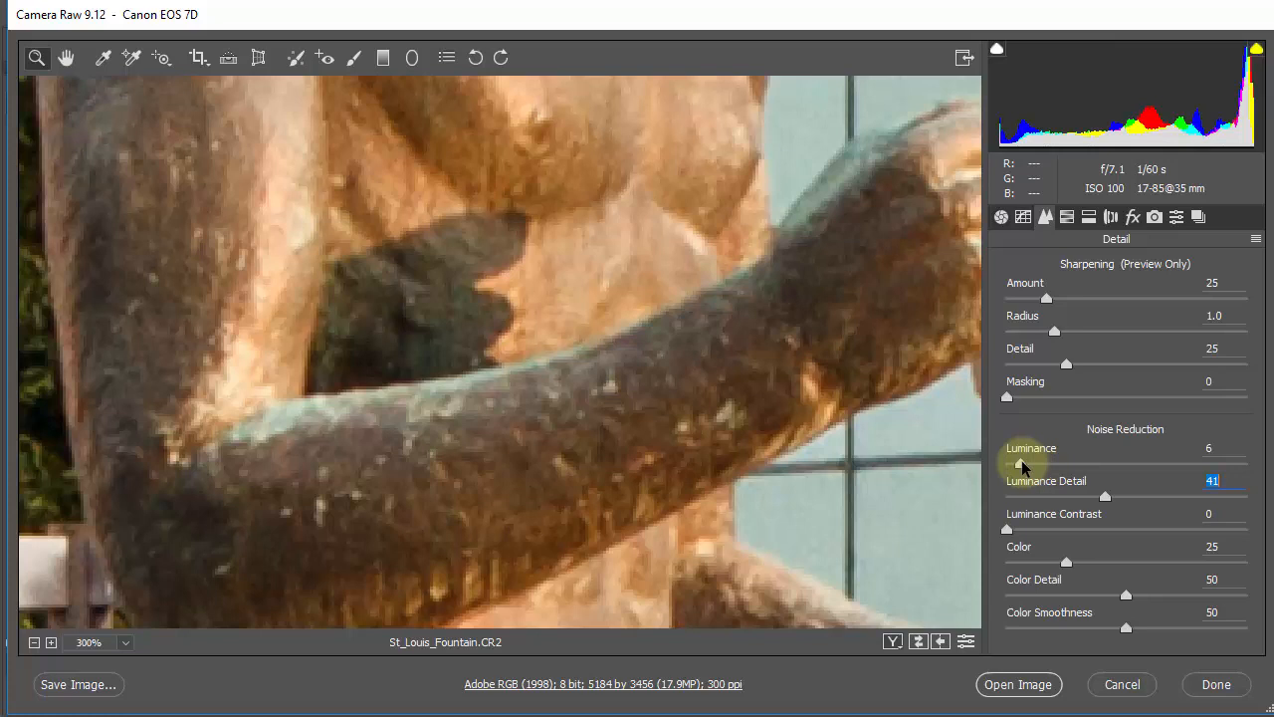
{"action": "left_click_drag", "start_coordinate": [1022, 463], "coordinate": [1091, 468]}
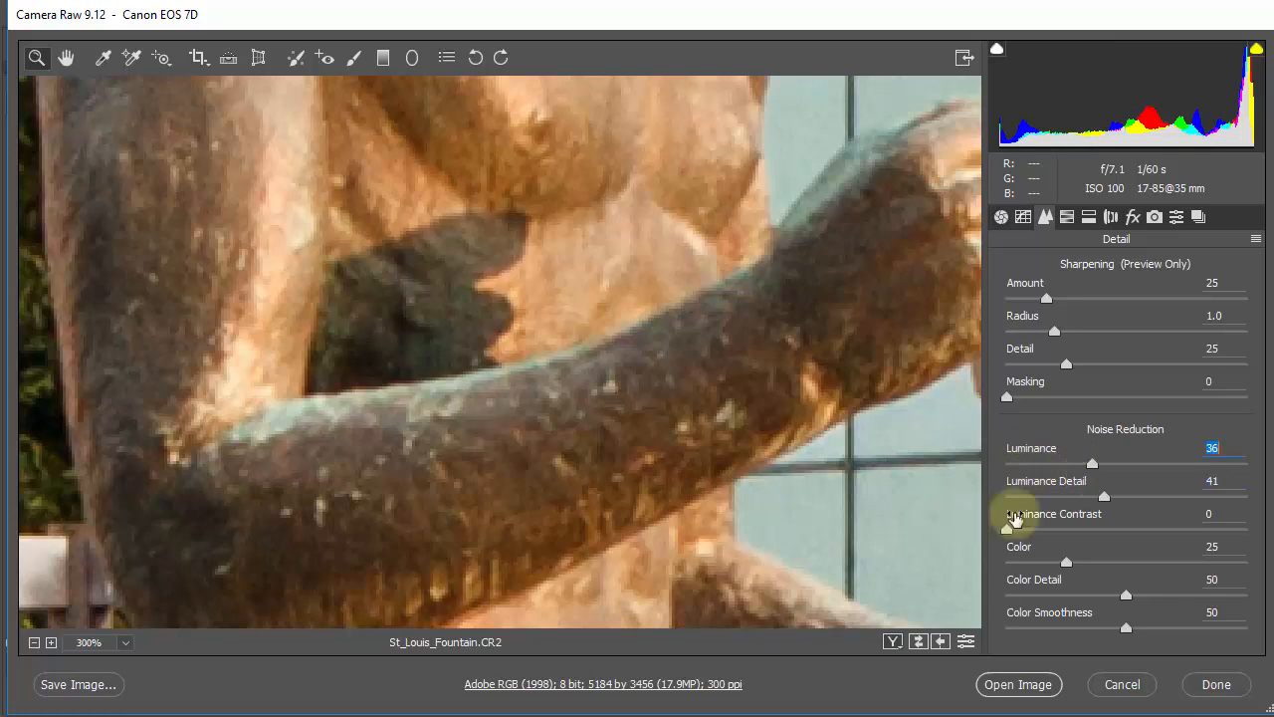
Step: Examine the effect of the noise reduction on the statue's face, the window reflections and the tree branches
{"action": "left_click_drag", "start_coordinate": [609, 266], "coordinate": [647, 551]}
{"action": "left_click_drag", "start_coordinate": [549, 265], "coordinate": [591, 514]}
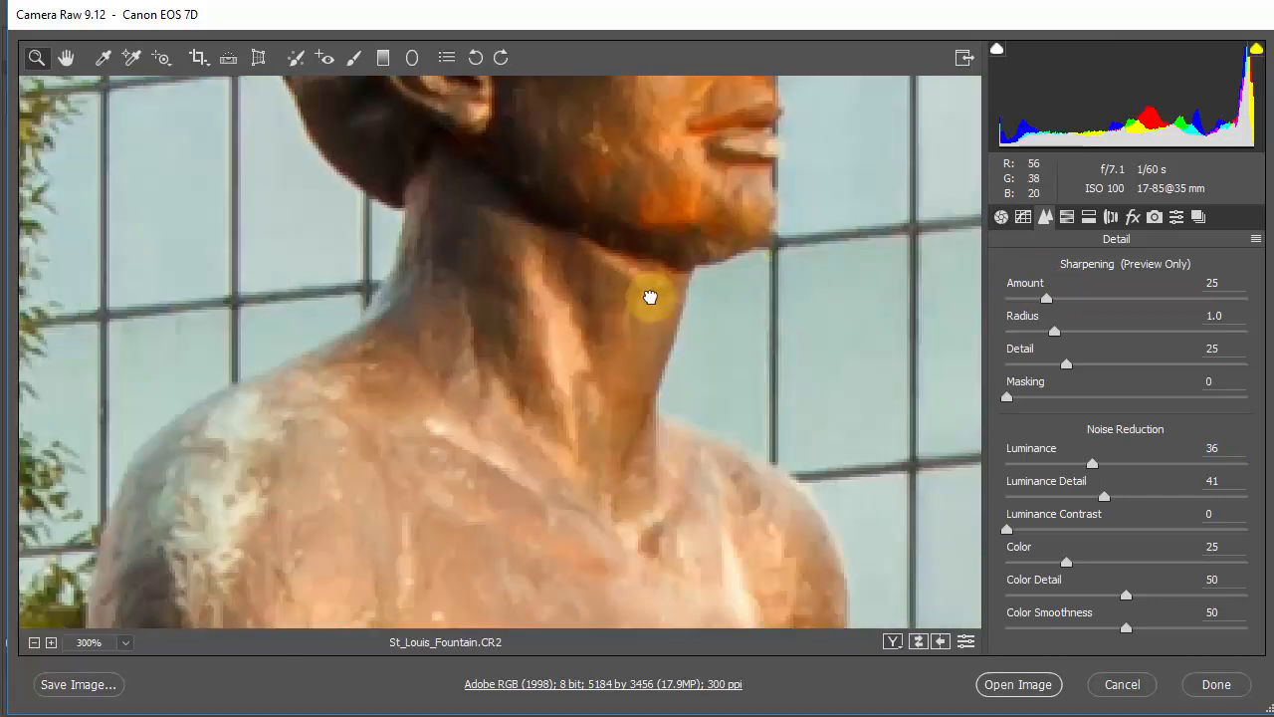
{"action": "left_click_drag", "start_coordinate": [648, 296], "coordinate": [561, 421]}
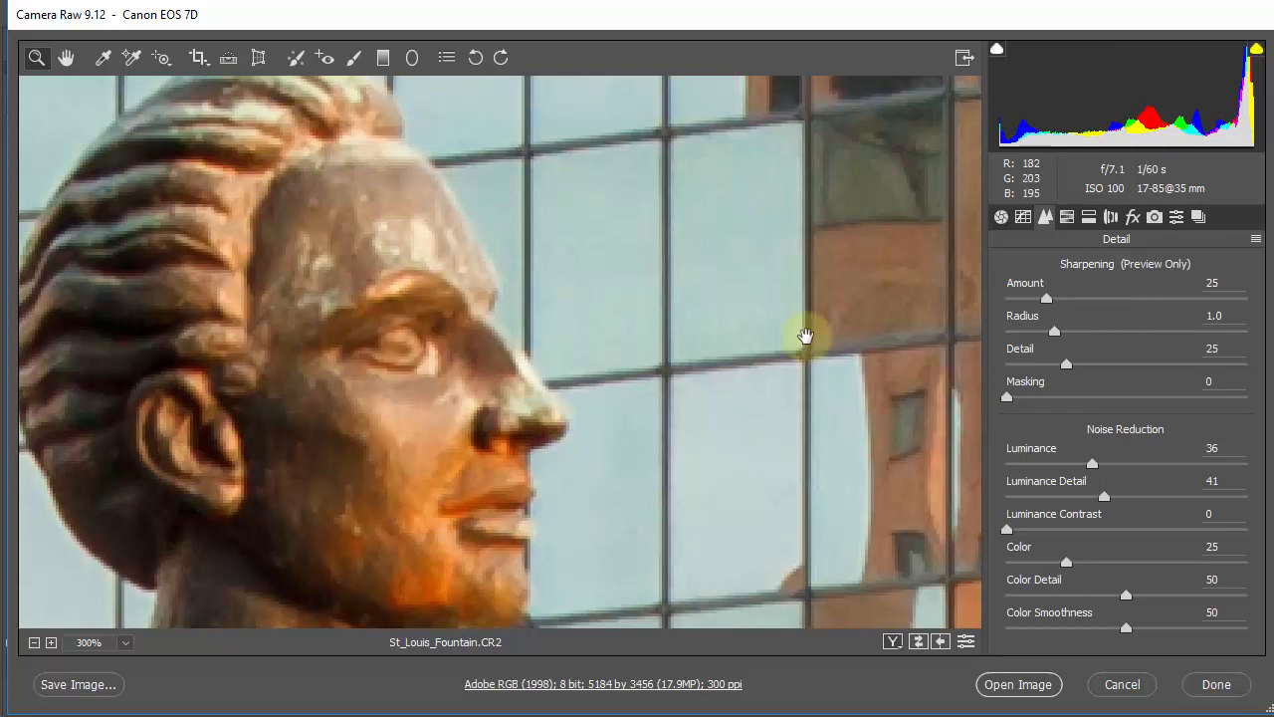
{"action": "left_click_drag", "start_coordinate": [805, 332], "coordinate": [569, 353]}
{"action": "left_click_drag", "start_coordinate": [667, 379], "coordinate": [477, 259]}
{"action": "left_click_drag", "start_coordinate": [771, 462], "coordinate": [611, 312]}
{"action": "left_click_drag", "start_coordinate": [742, 542], "coordinate": [564, 367]}
{"action": "left_click_drag", "start_coordinate": [768, 405], "coordinate": [634, 435]}
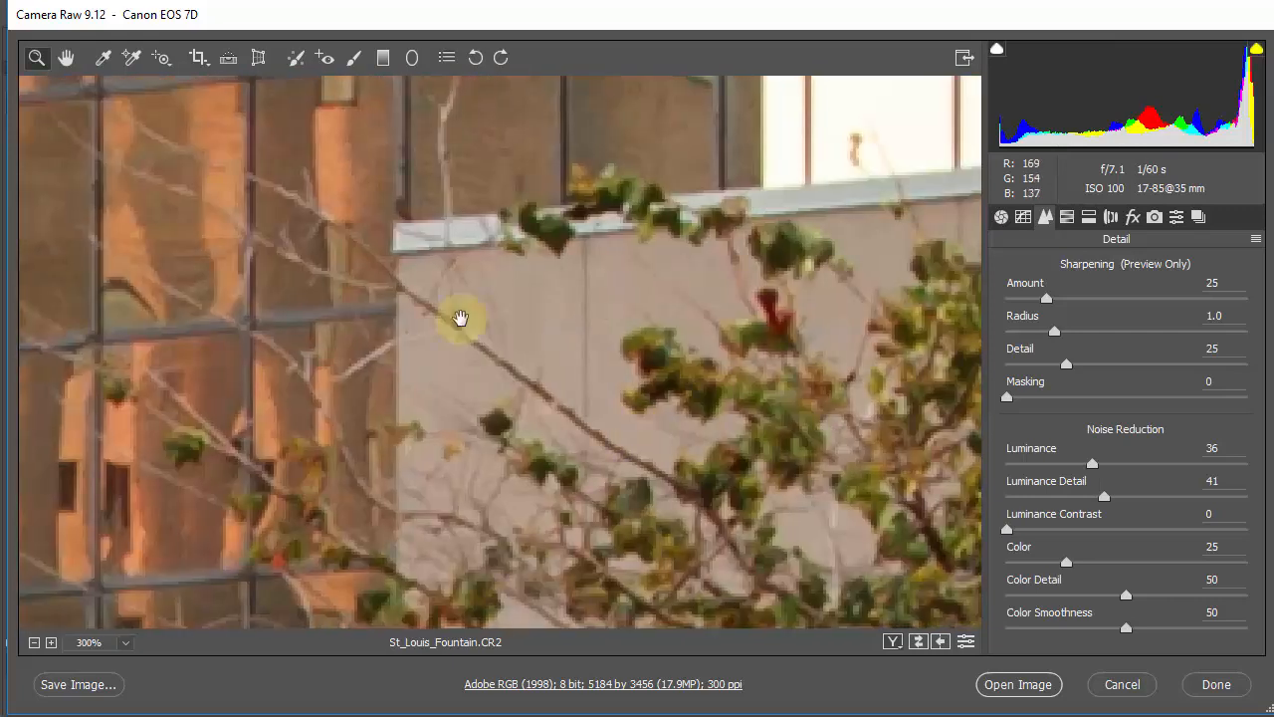
{"action": "left_click_drag", "start_coordinate": [387, 273], "coordinate": [531, 407]}
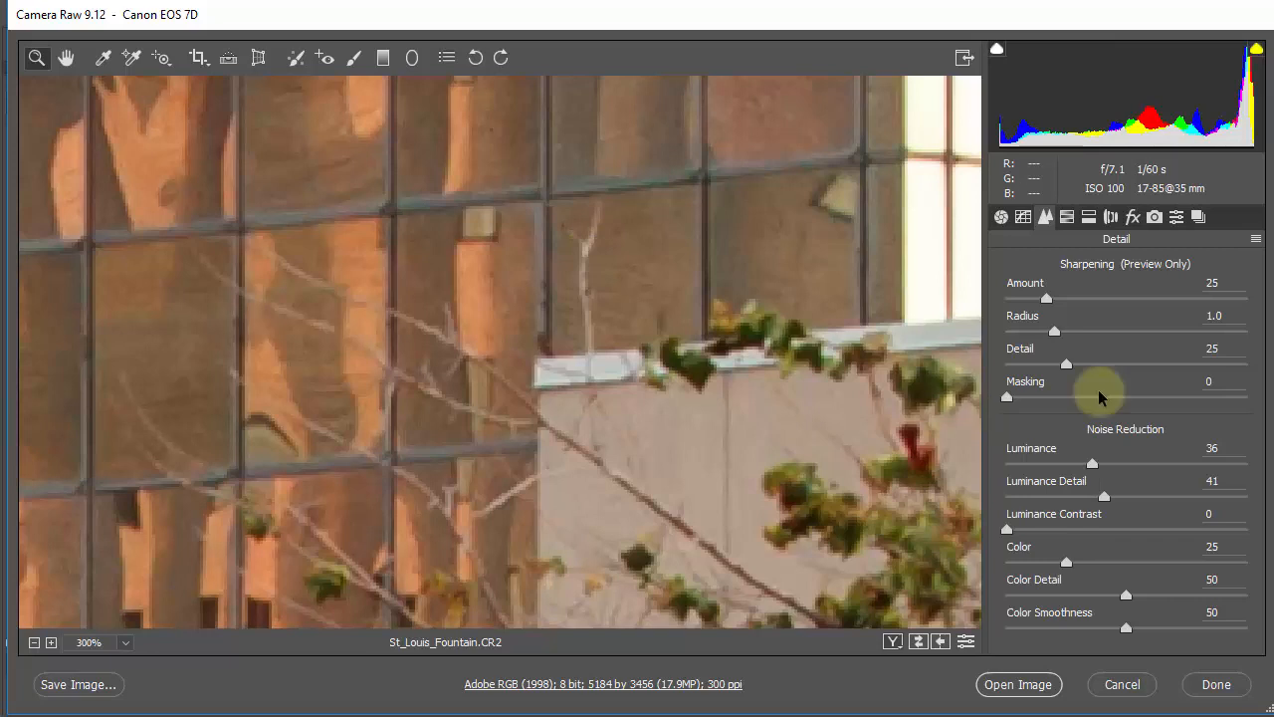
Step: Set the sharpening Amount to 63 and raise the Luminance noise reduction to 50
{"action": "left_click", "coordinate": [1110, 298]}
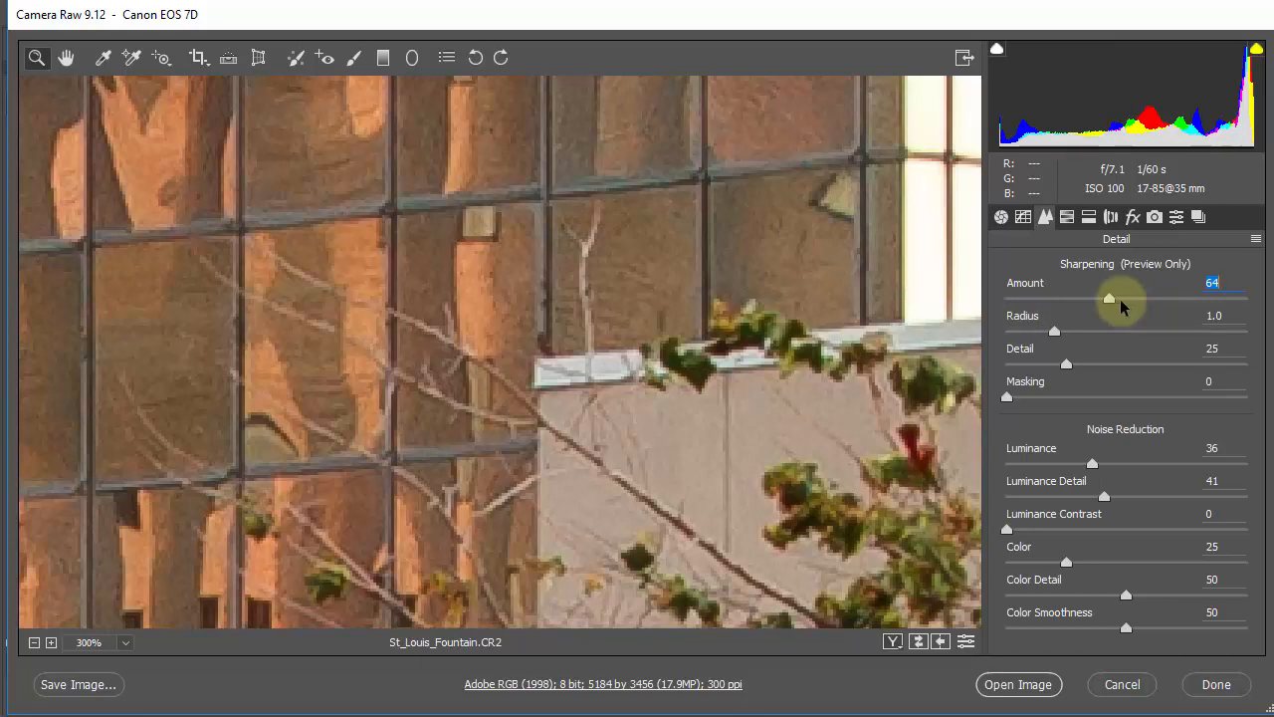
{"action": "mouse_move", "coordinate": [1120, 300]}
{"action": "left_mouse_down"}
{"action": "mouse_move", "coordinate": [1009, 297]}
{"action": "mouse_move", "coordinate": [1115, 296]}
{"action": "mouse_move", "coordinate": [1103, 297]}
{"action": "left_mouse_up"}
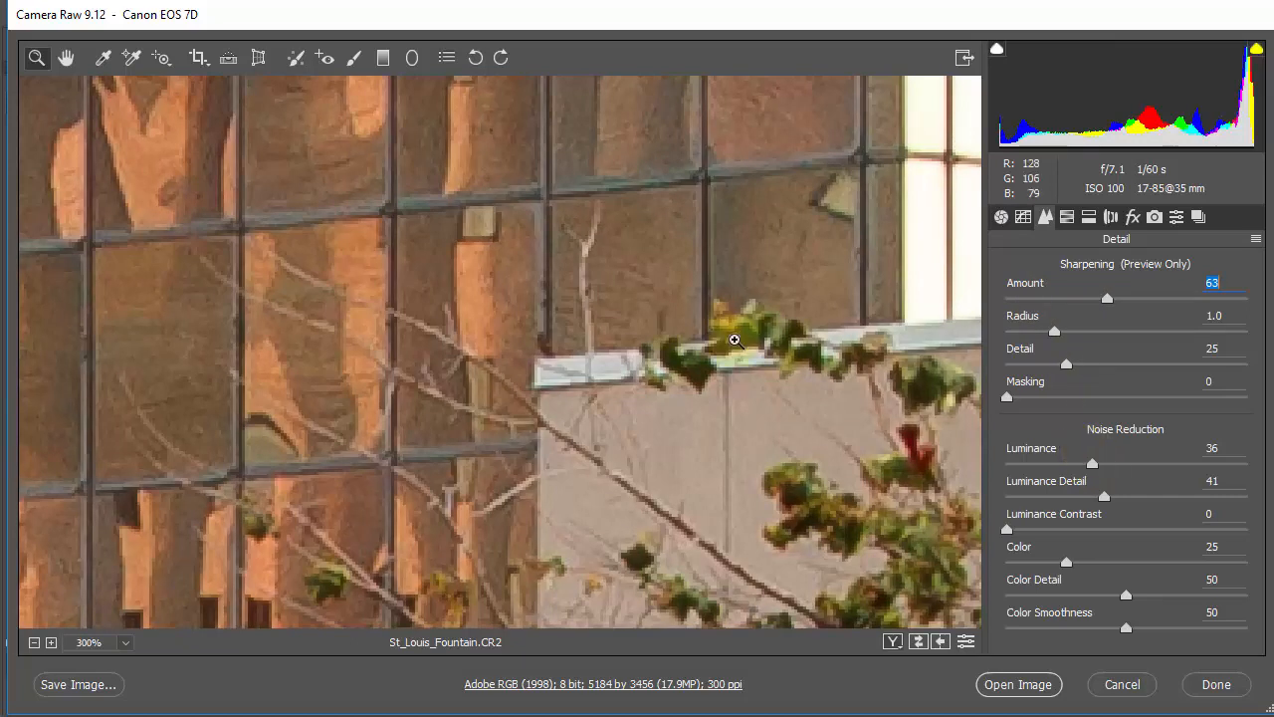
{"action": "left_click_drag", "start_coordinate": [1092, 464], "coordinate": [1129, 469]}
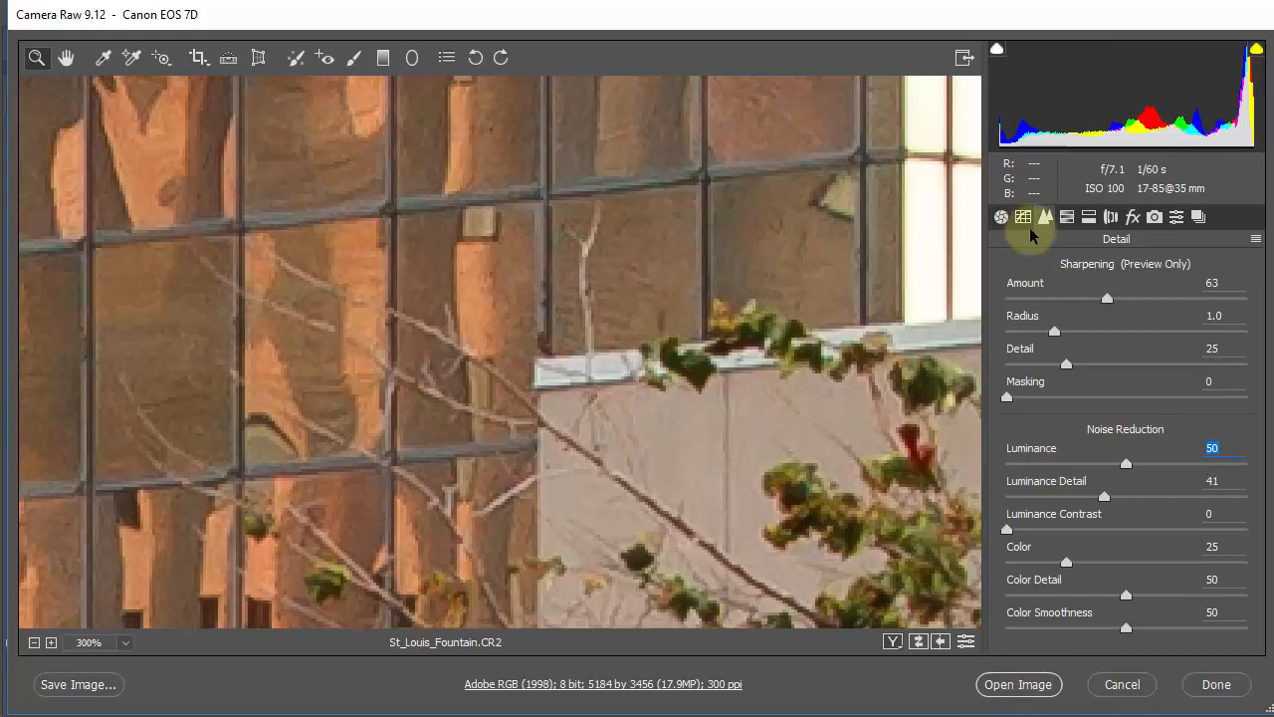
Step: Remove chromatic aberration and enable the lens profile corrections for the photo
{"action": "left_click", "coordinate": [1133, 217]}
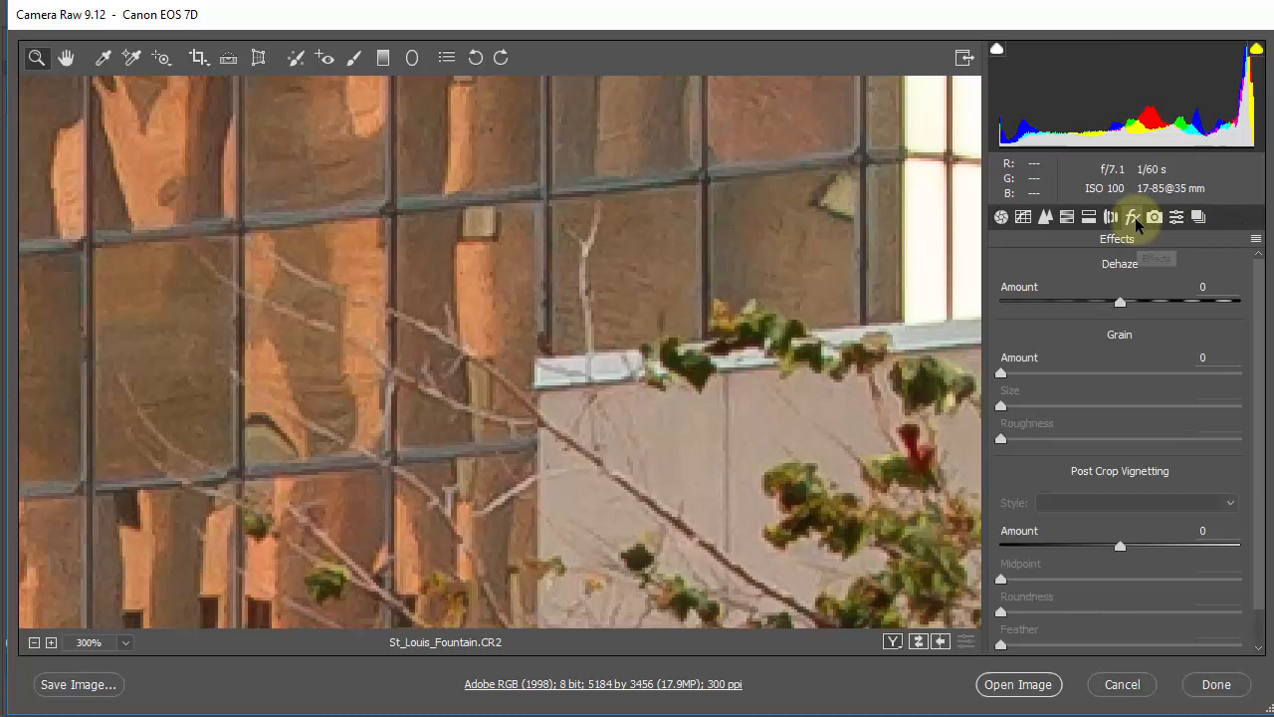
{"action": "left_click", "coordinate": [1153, 218]}
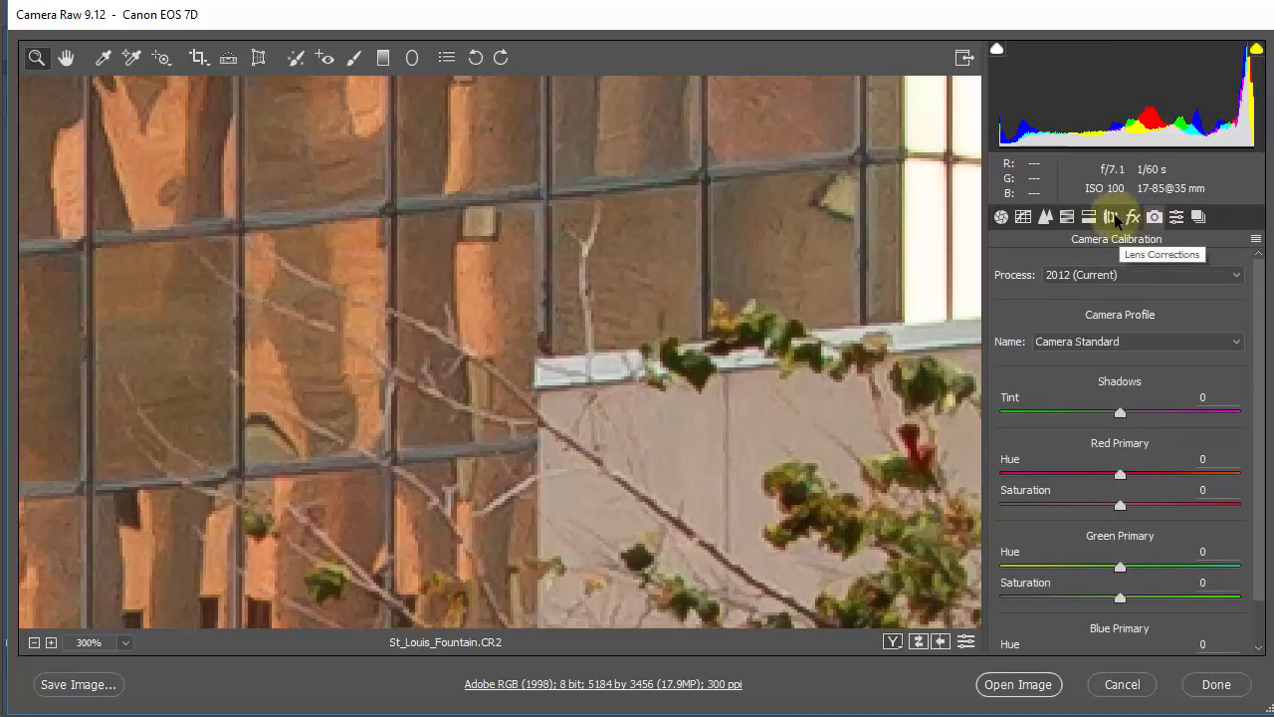
{"action": "left_click", "coordinate": [1112, 217]}
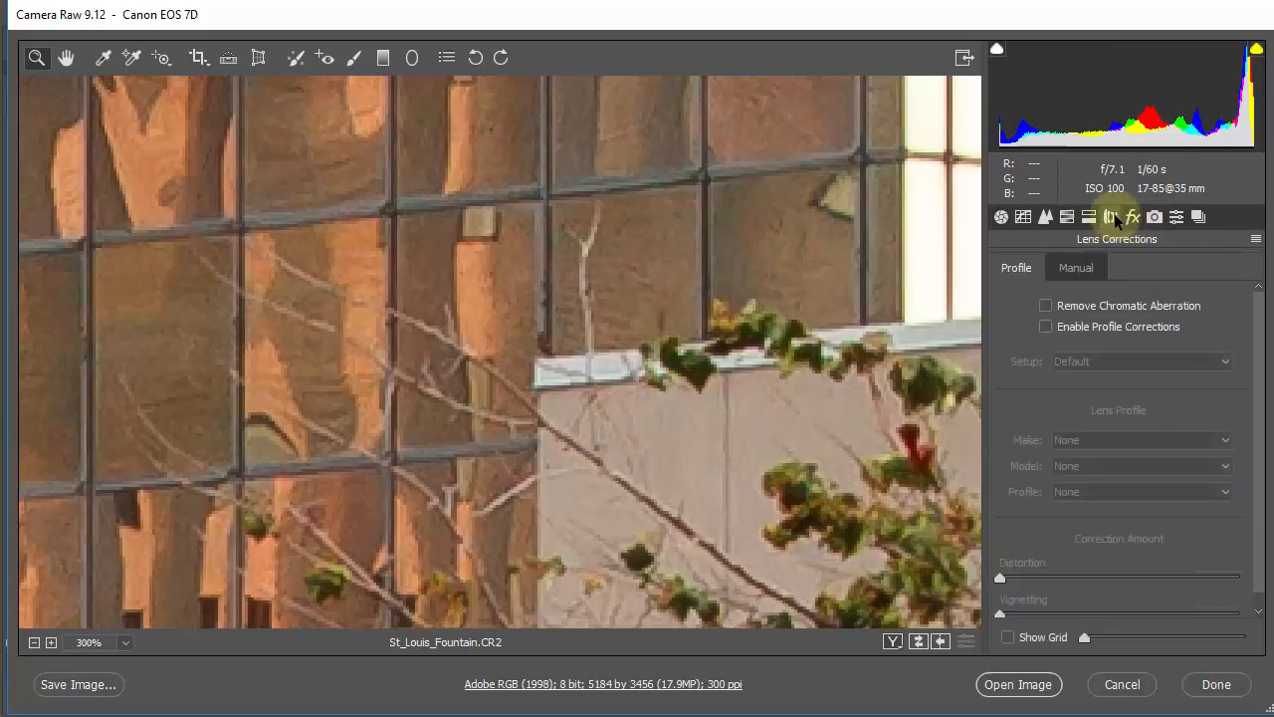
{"action": "left_click", "coordinate": [1075, 269]}
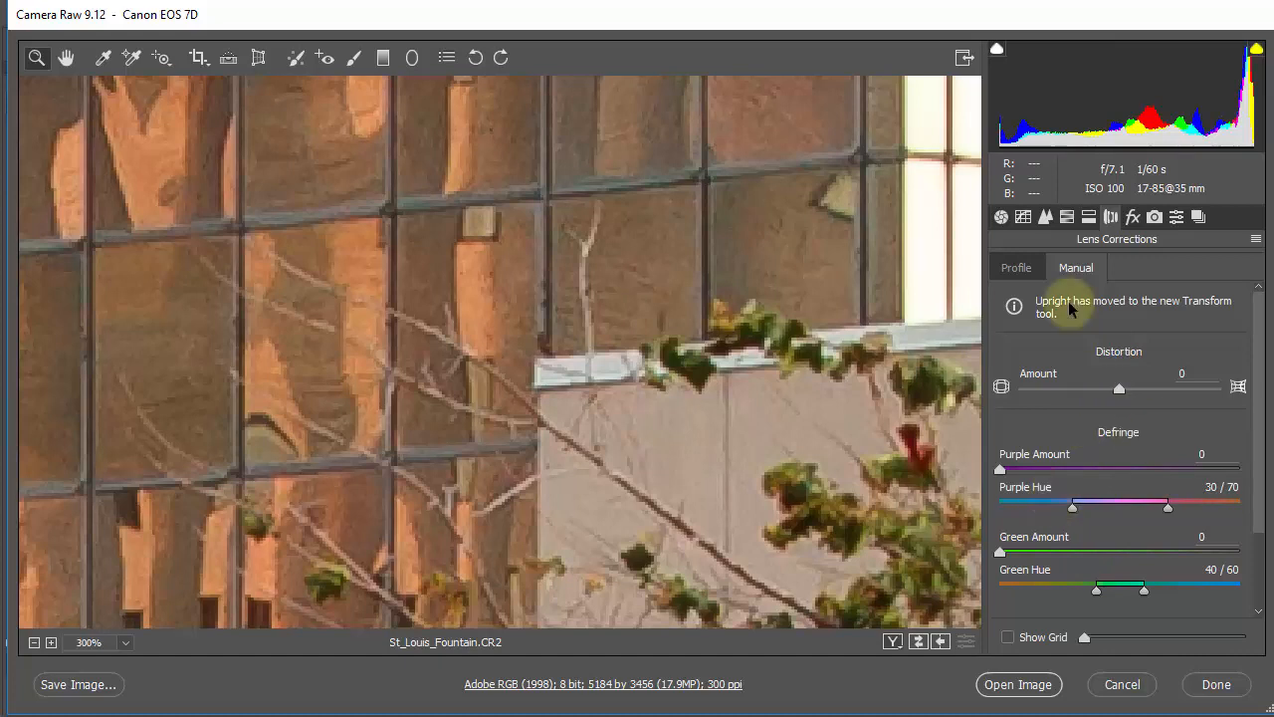
{"action": "left_click", "coordinate": [1018, 268]}
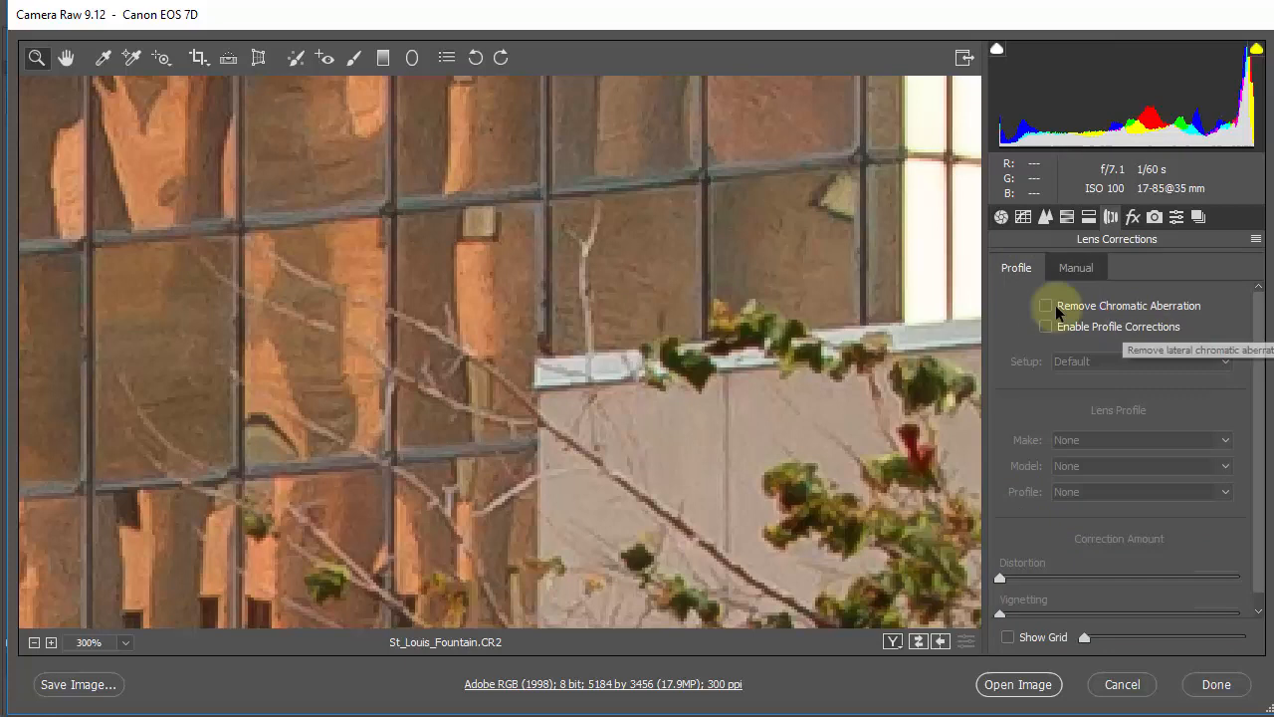
{"action": "left_click", "coordinate": [1043, 306]}
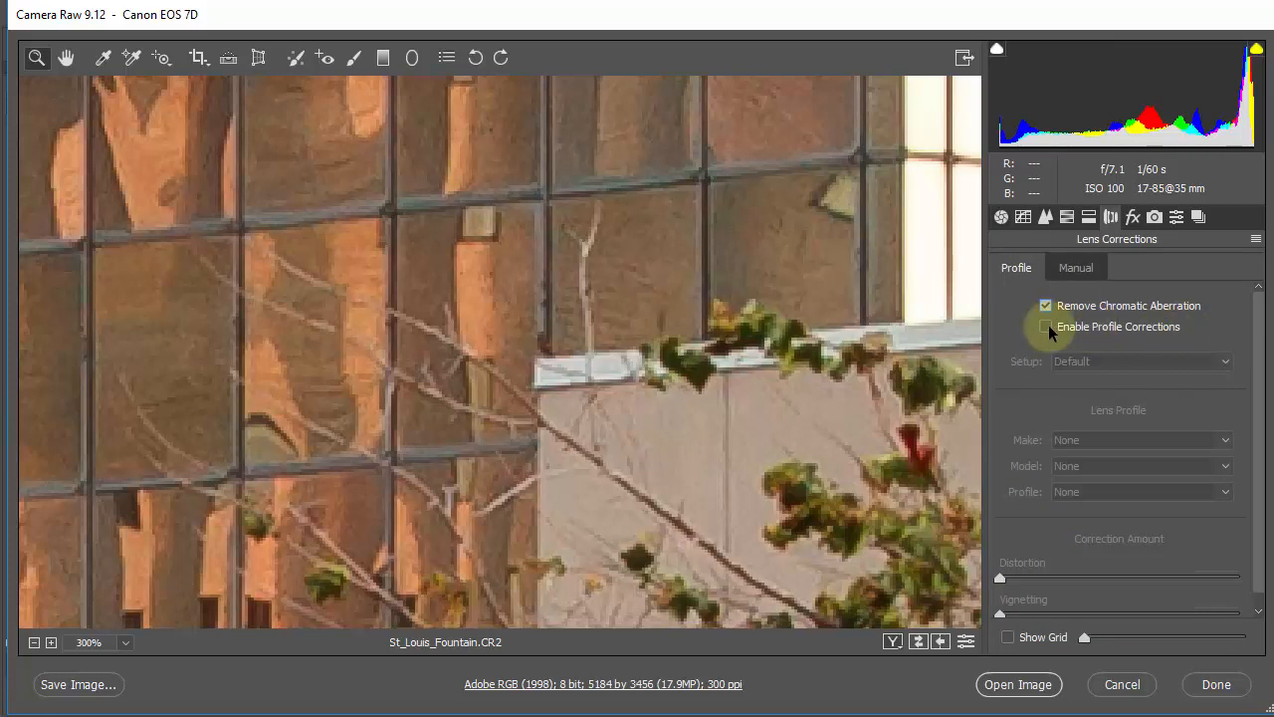
{"action": "left_click", "coordinate": [1045, 326]}
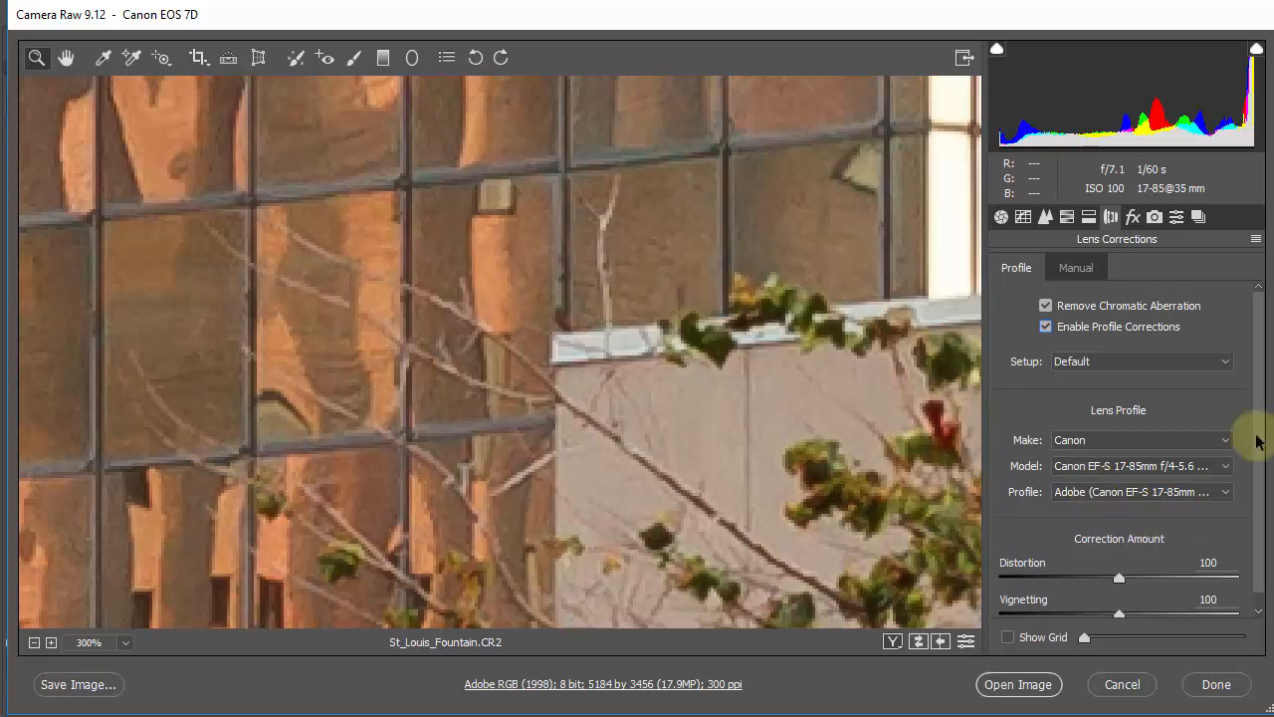
Step: Review the available lens model, profile and make options for the lens correction, keeping the detected Canon EF-S 17-85mm lens
{"action": "scroll", "coordinate": [1251, 437], "scroll_direction": "down", "scroll_amount": 1}
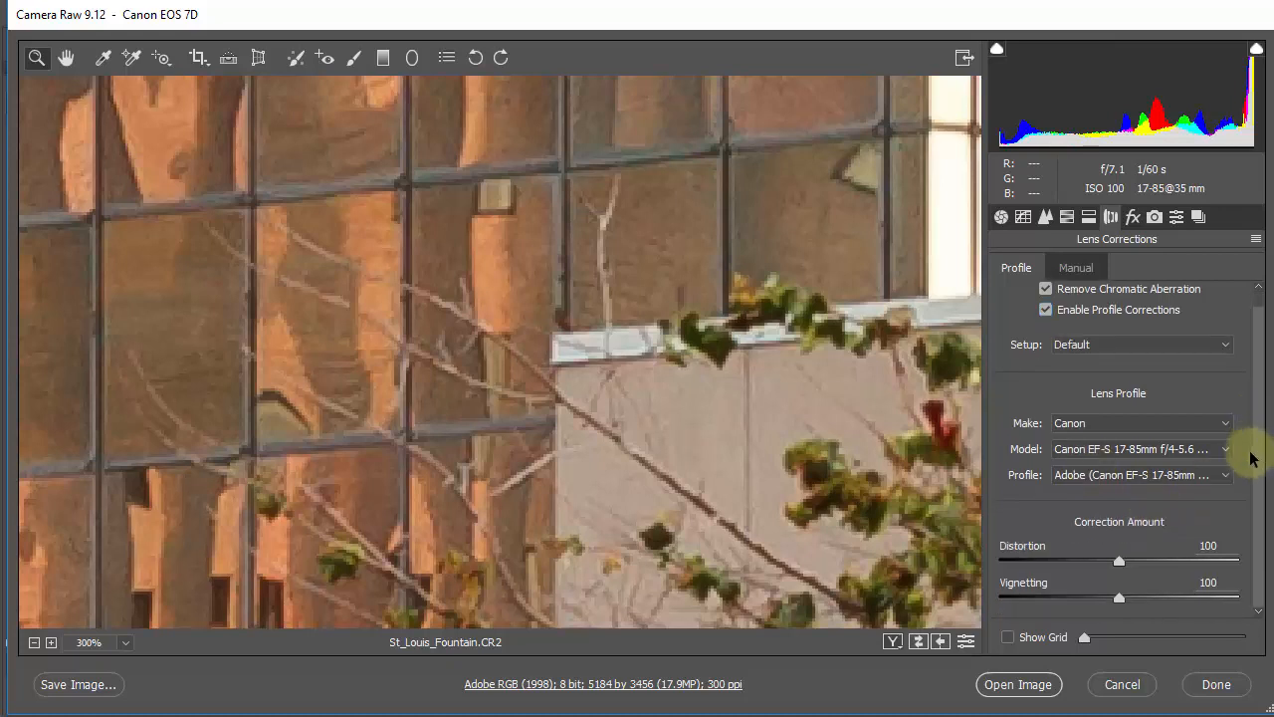
{"action": "left_click", "coordinate": [1220, 450]}
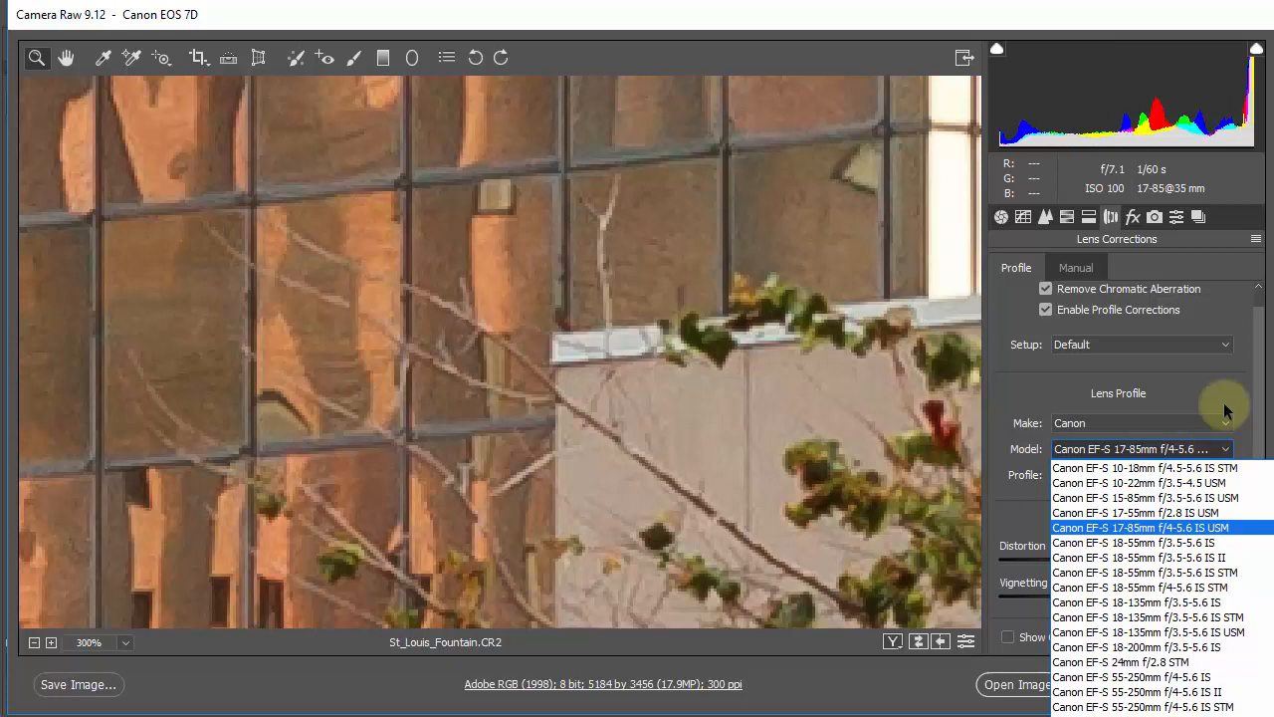
{"action": "left_click", "coordinate": [1223, 402]}
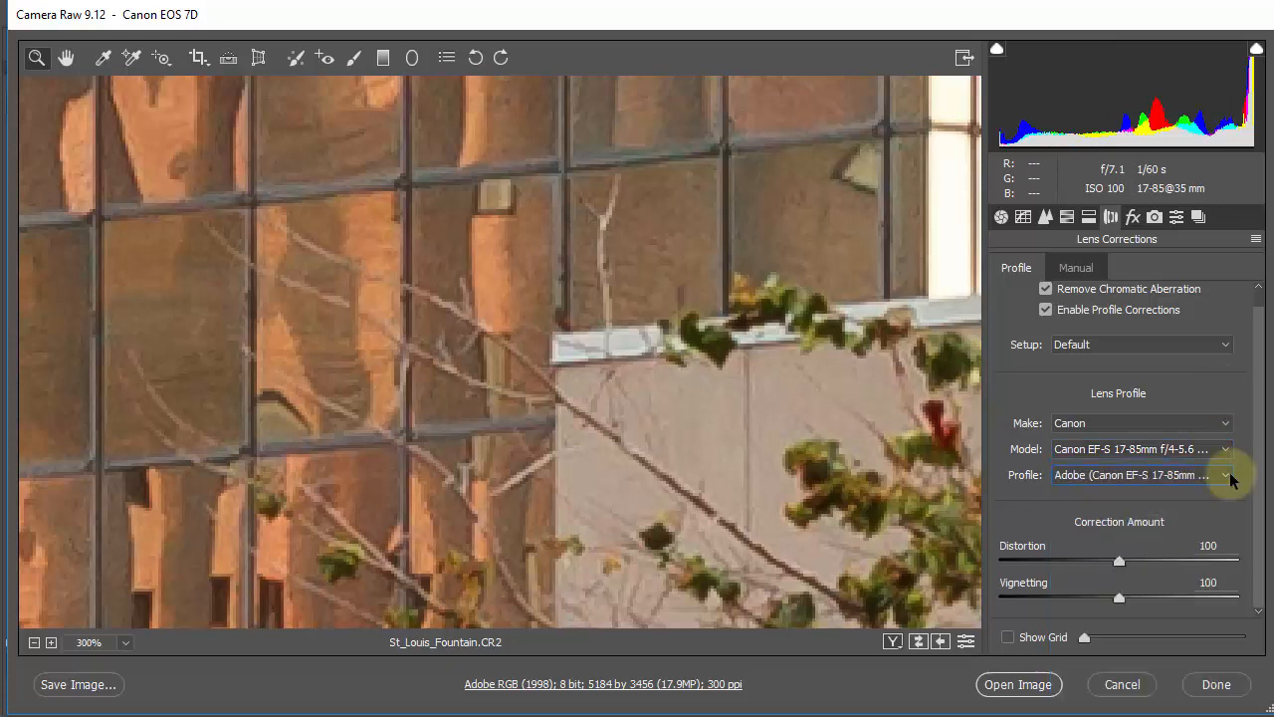
{"action": "left_click", "coordinate": [1232, 477]}
{"action": "left_click", "coordinate": [1212, 430]}
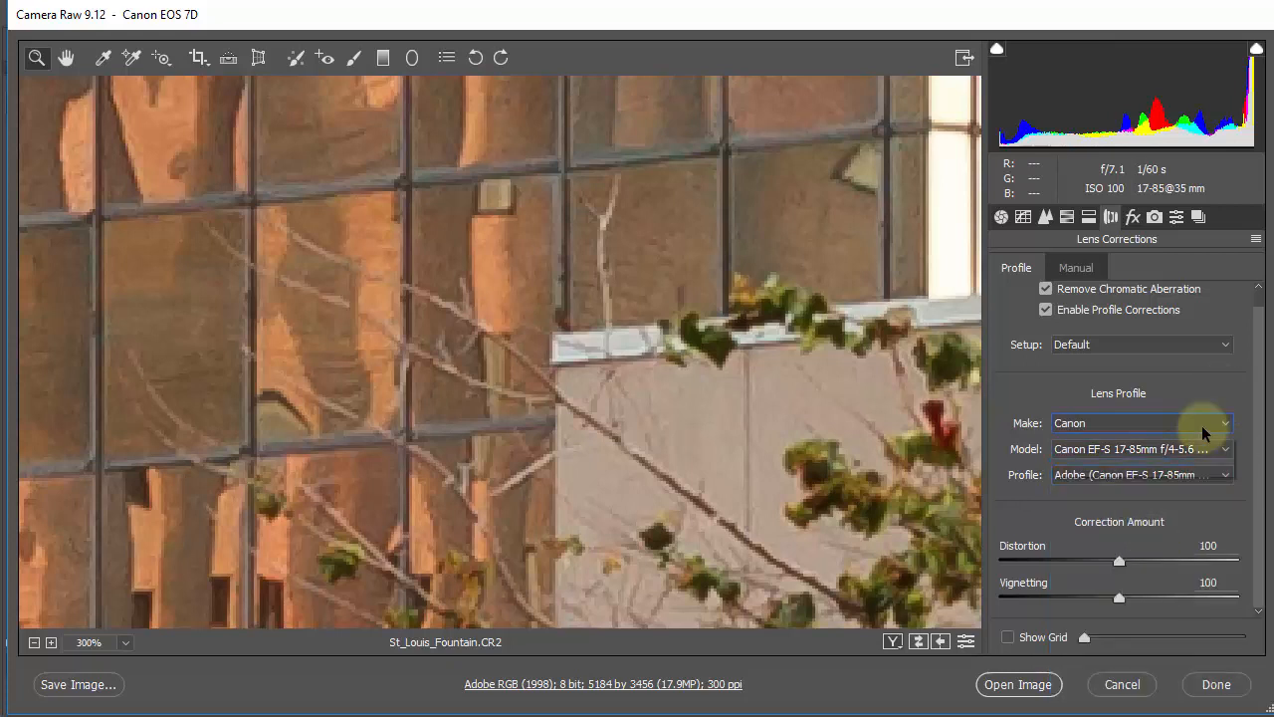
{"action": "left_click", "coordinate": [1202, 425]}
{"action": "left_click", "coordinate": [1209, 390]}
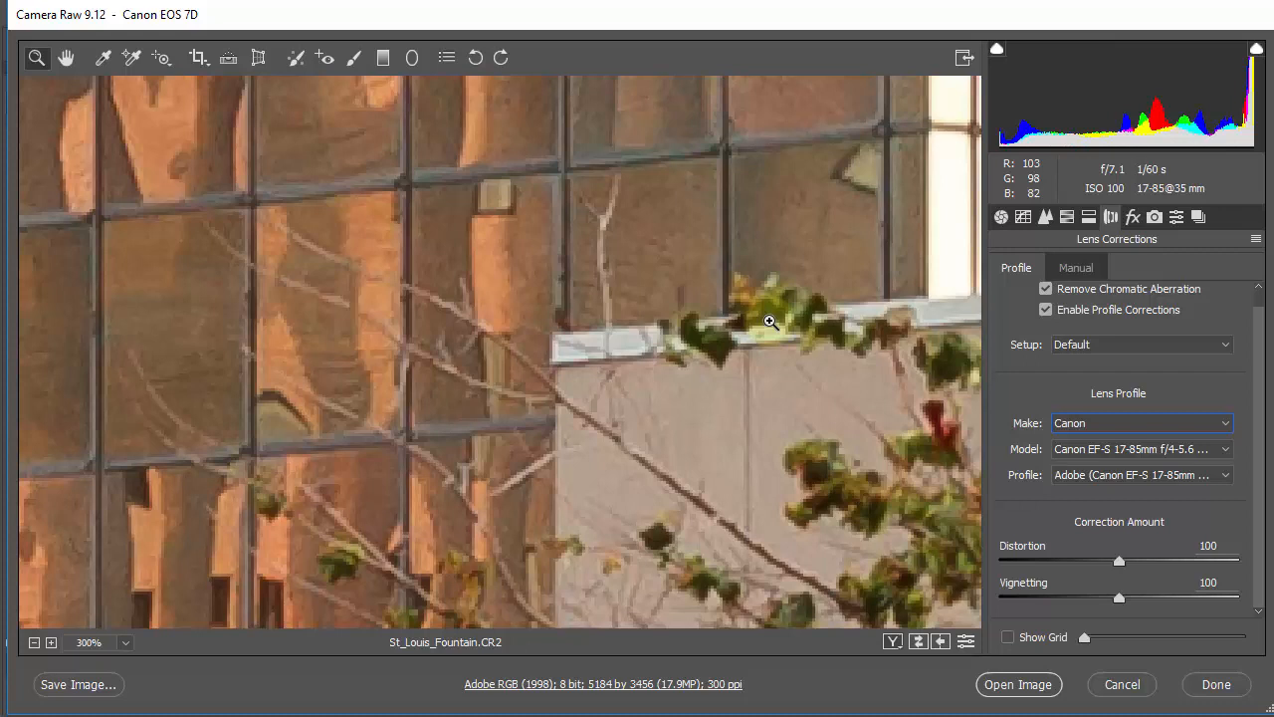
Step: Open the corrected raw photo in Photoshop and inspect the statue's upper body and face up close
{"action": "left_click", "coordinate": [1023, 691]}
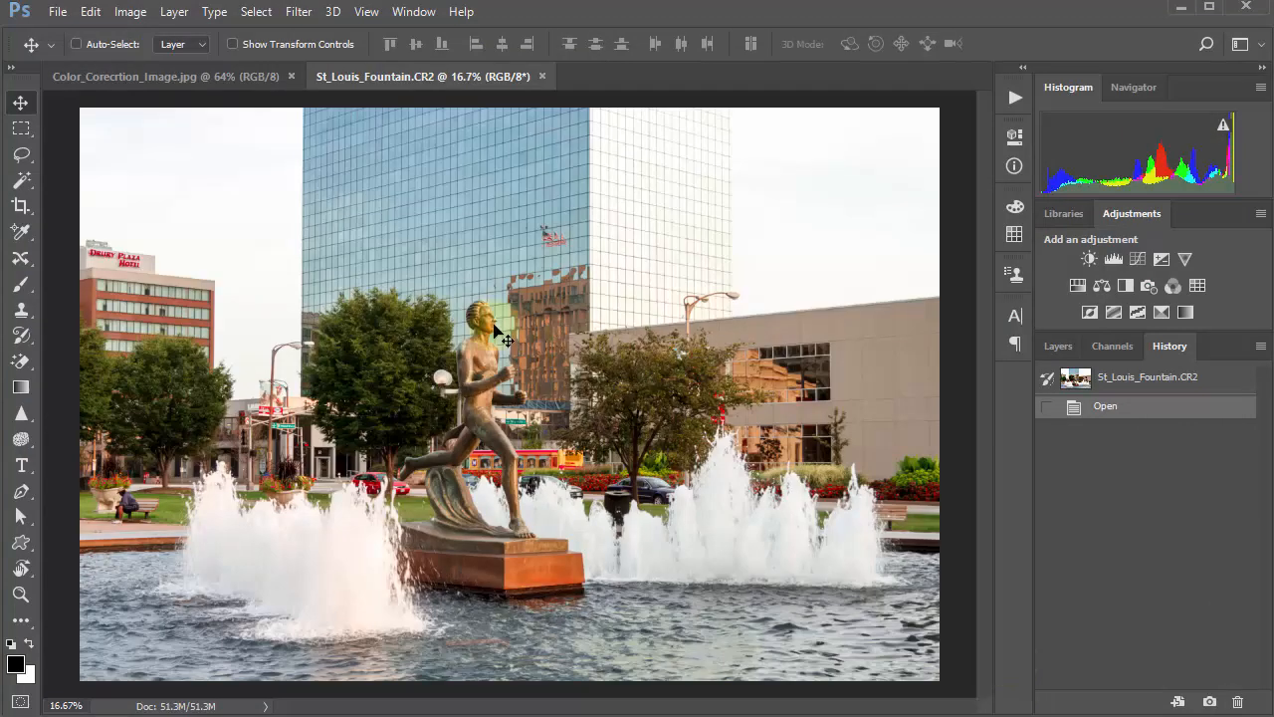
{"action": "key", "text": "ctrl"}
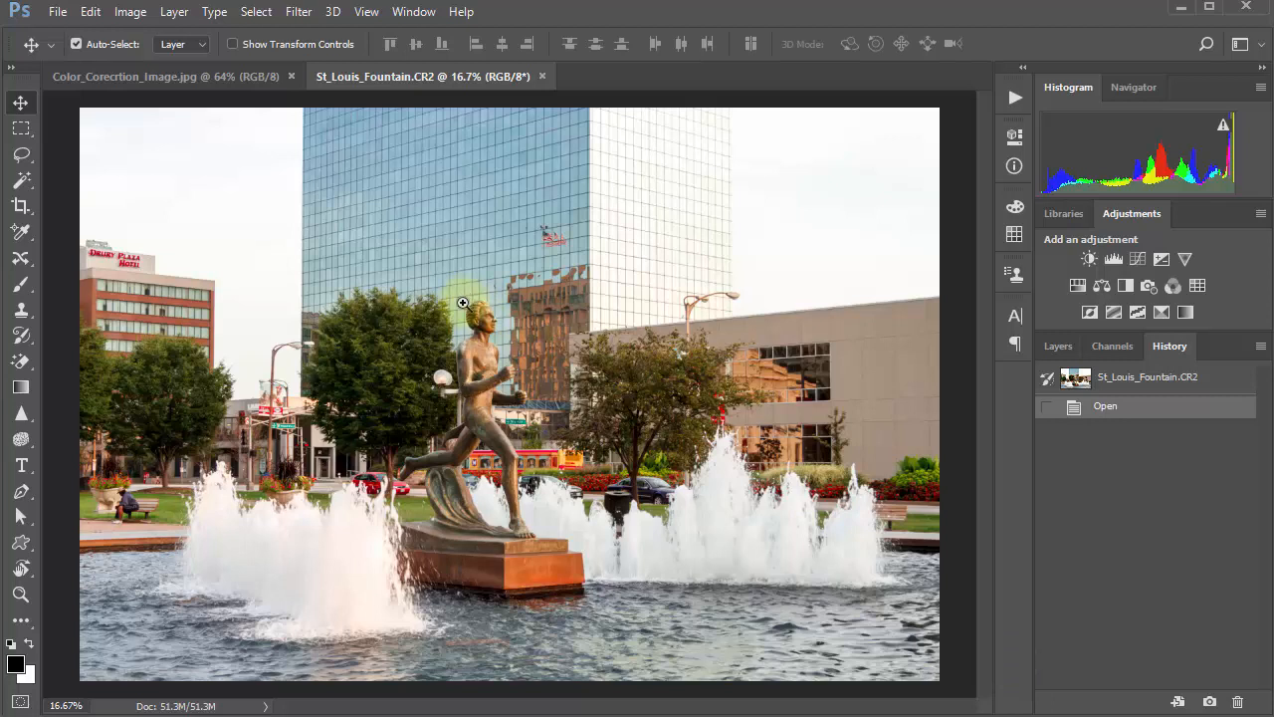
{"action": "left_click_drag", "start_coordinate": [462, 302], "coordinate": [548, 381]}
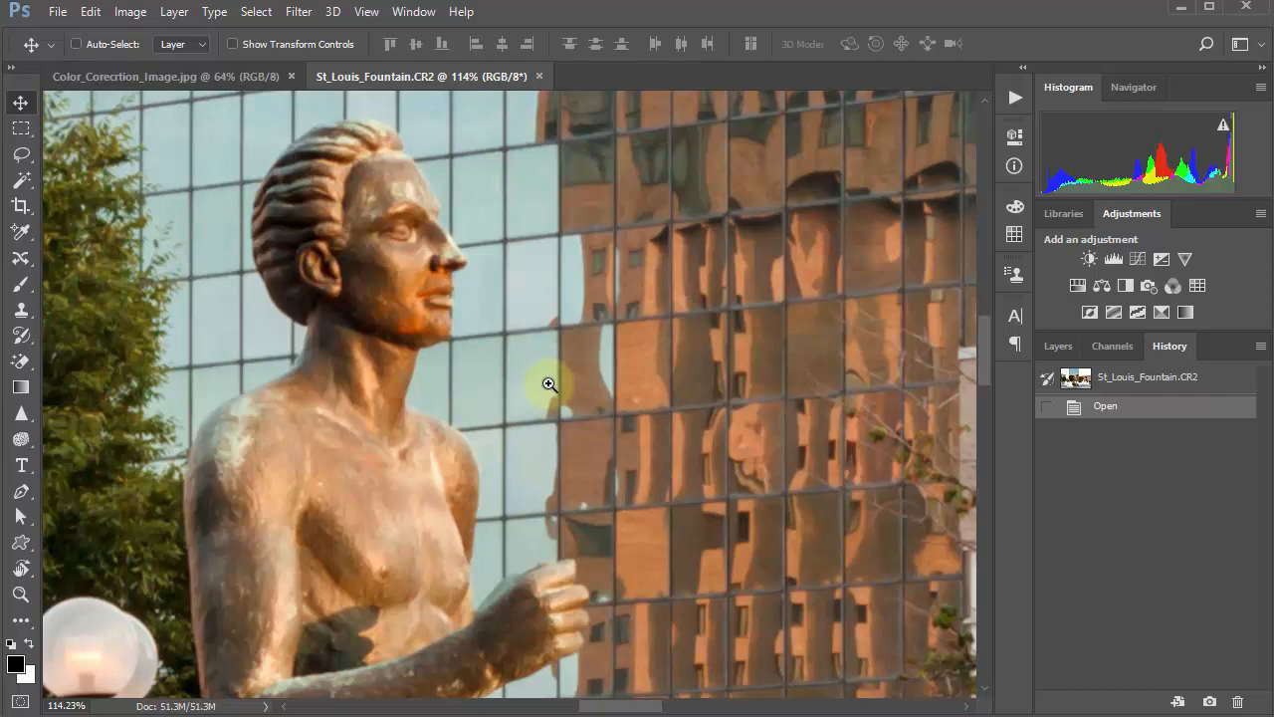
{"action": "key", "text": "ctrl"}
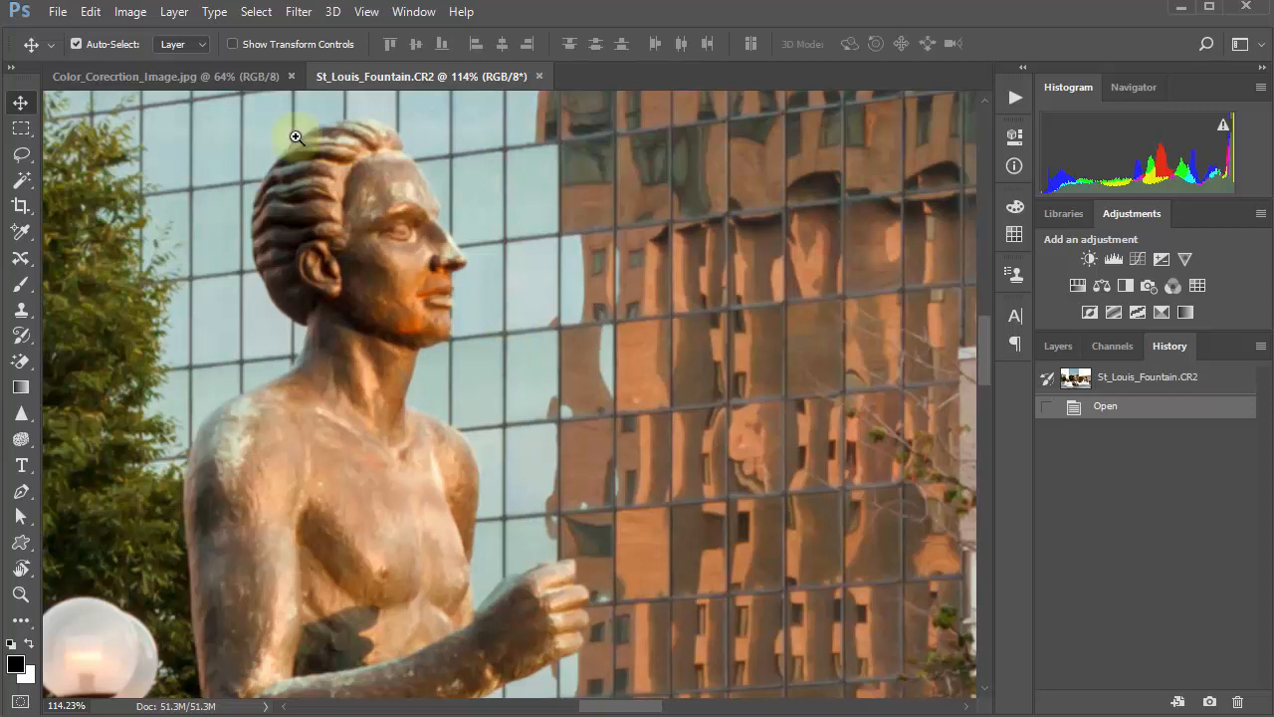
{"action": "left_click_drag", "start_coordinate": [296, 136], "coordinate": [476, 368]}
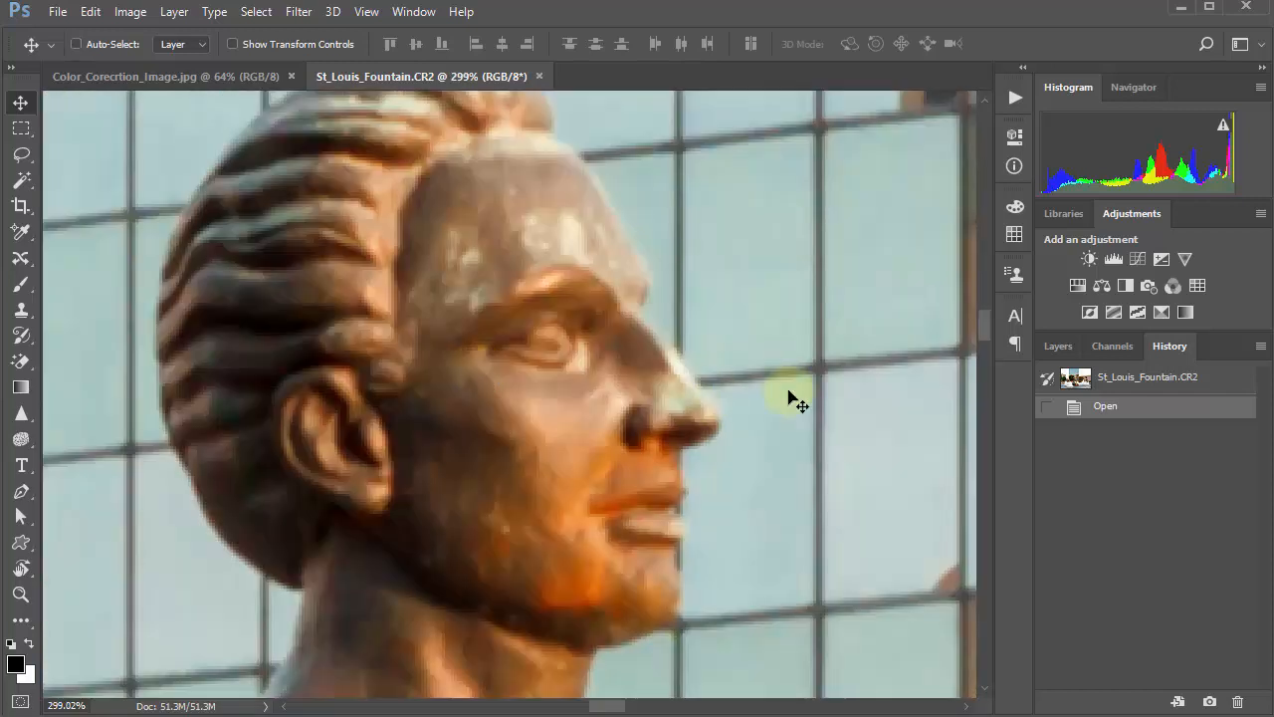
{"action": "key", "text": "ctrl+0"}
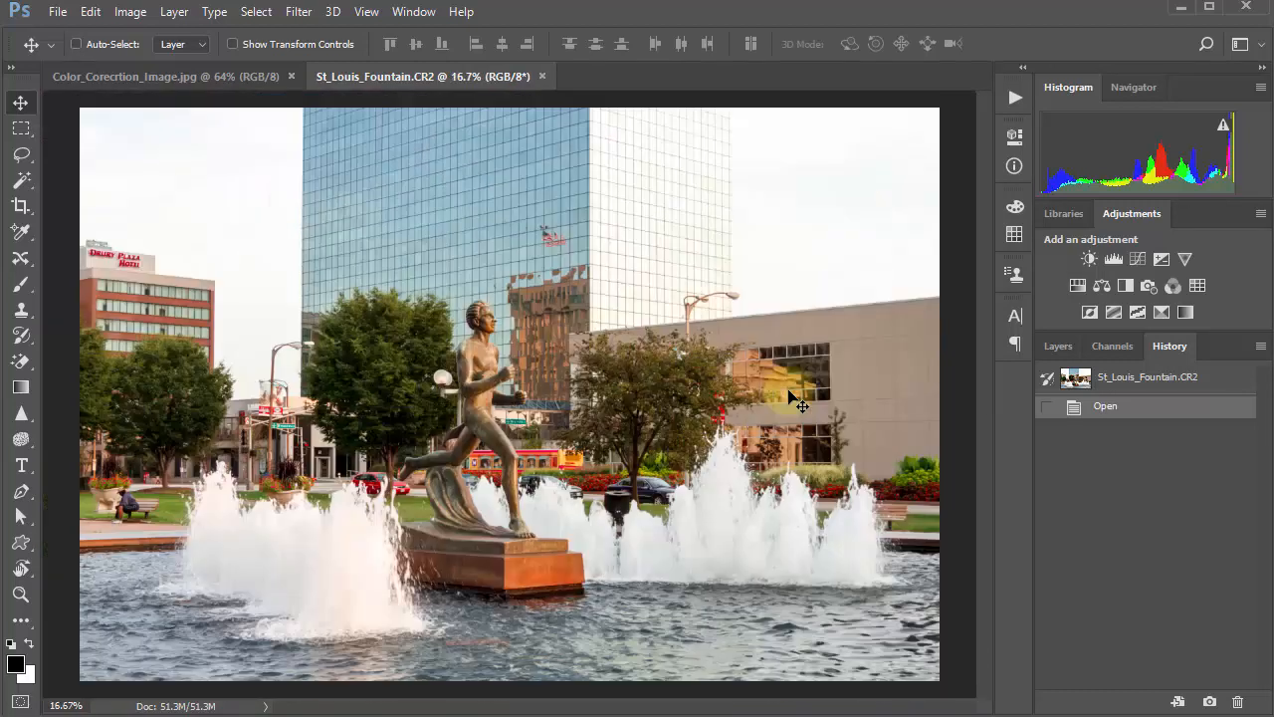
Step: Apply the Shake Reduction filter with the blur estimation region fitted around the statue's torso
{"action": "key", "text": "ctrl+space"}
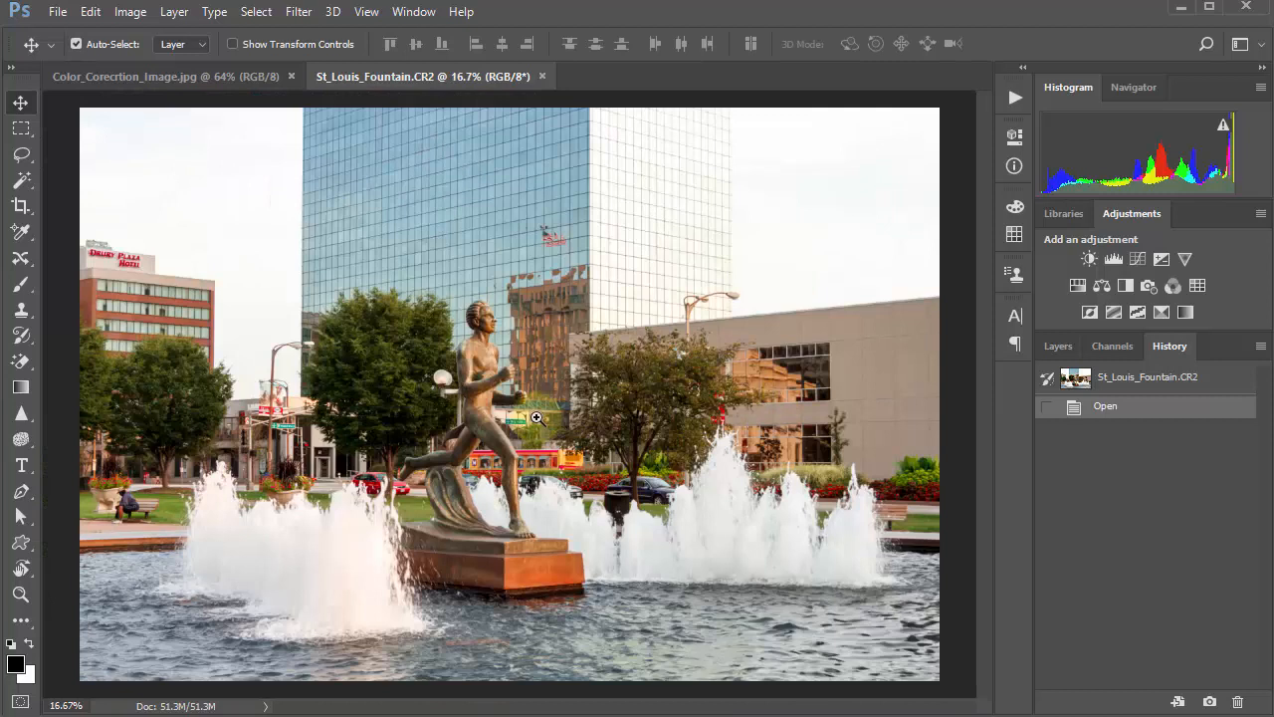
{"action": "left_click", "coordinate": [536, 418]}
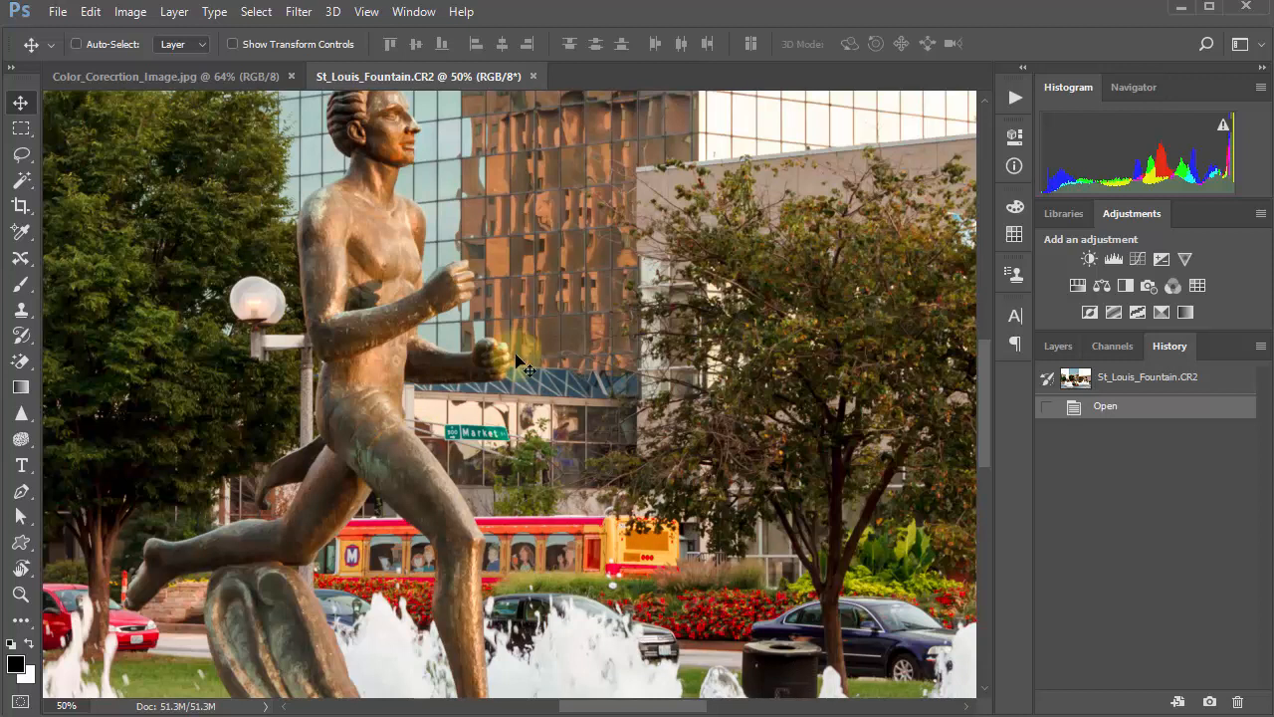
{"action": "left_click_drag", "start_coordinate": [428, 285], "coordinate": [447, 392]}
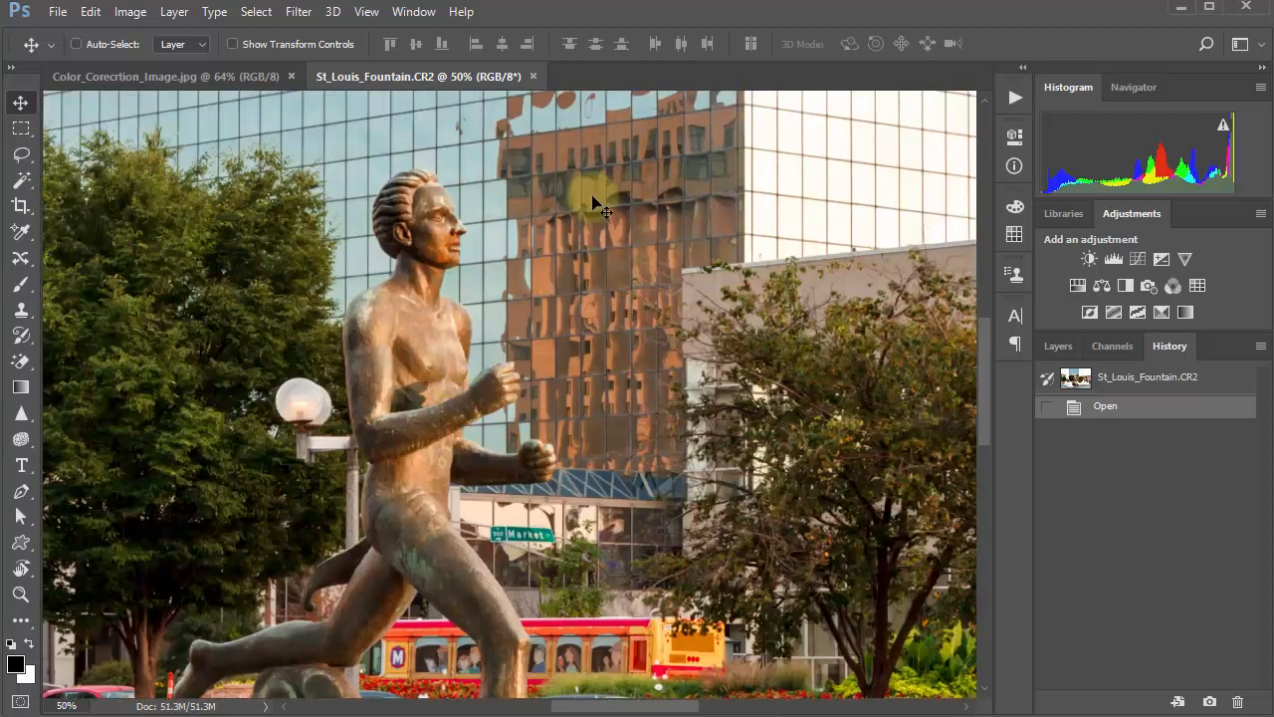
{"action": "left_click", "coordinate": [297, 10]}
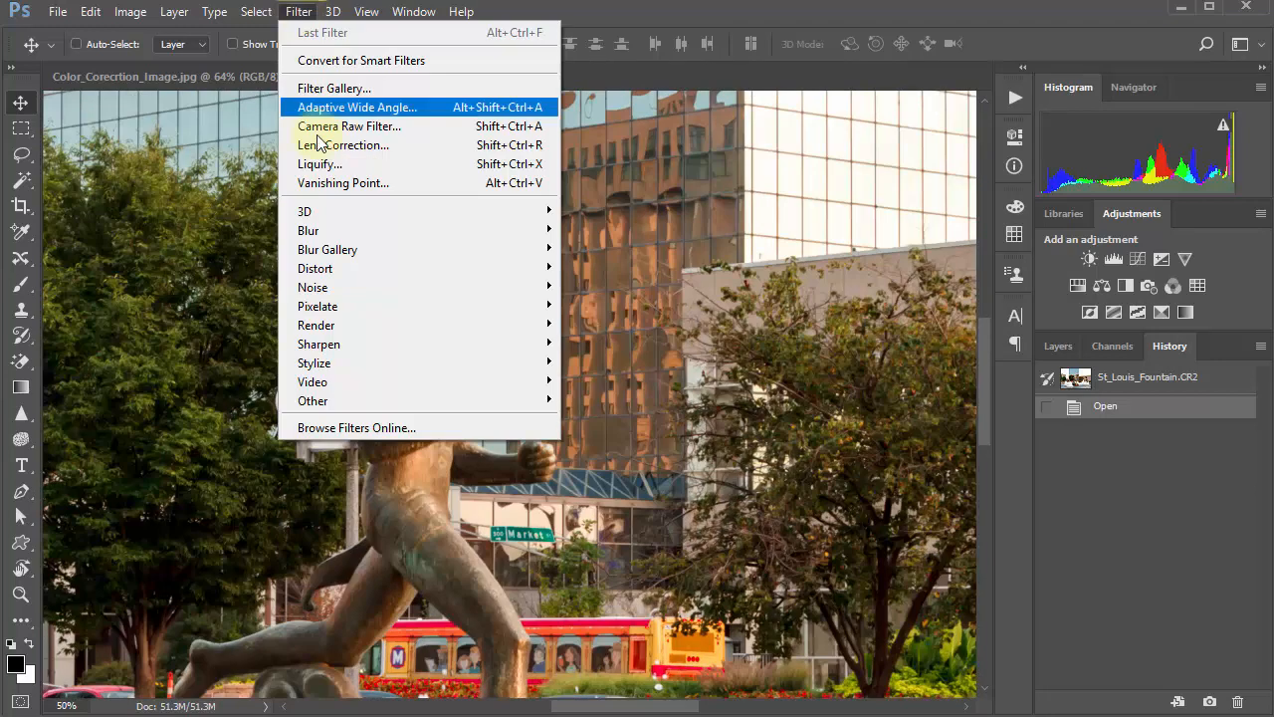
{"action": "mouse_move", "coordinate": [359, 341]}
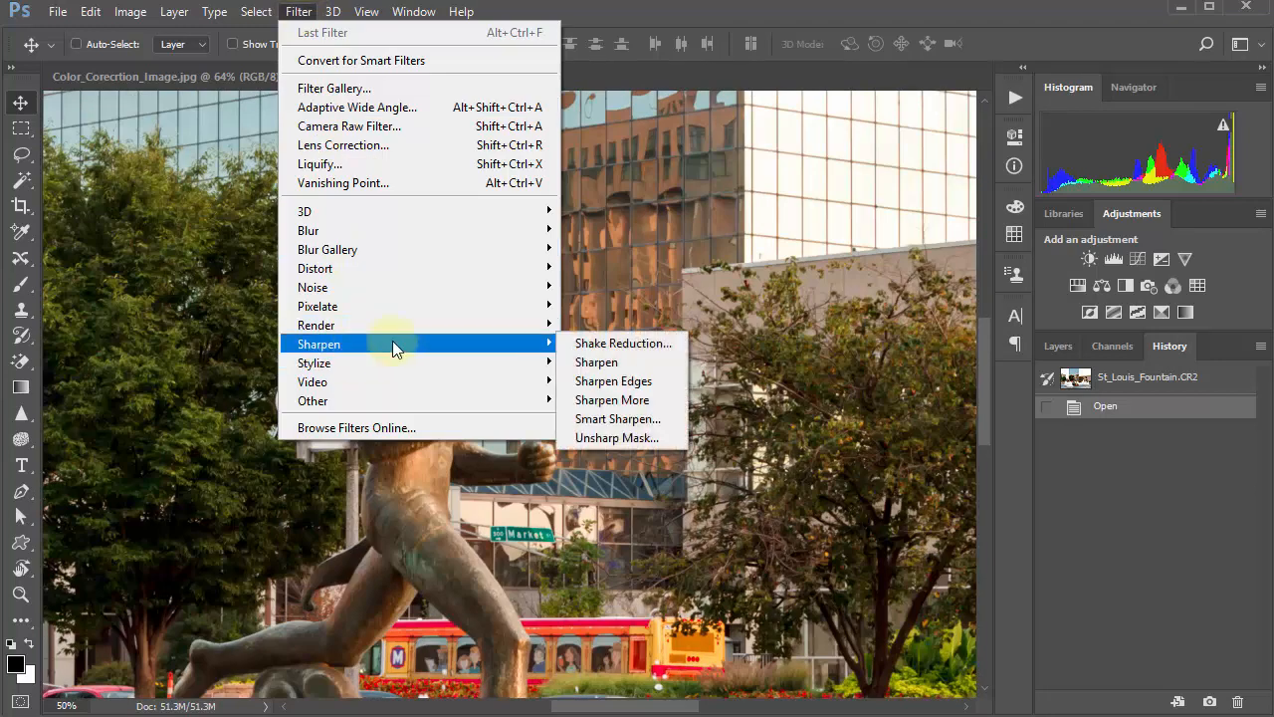
{"action": "left_click", "coordinate": [639, 342]}
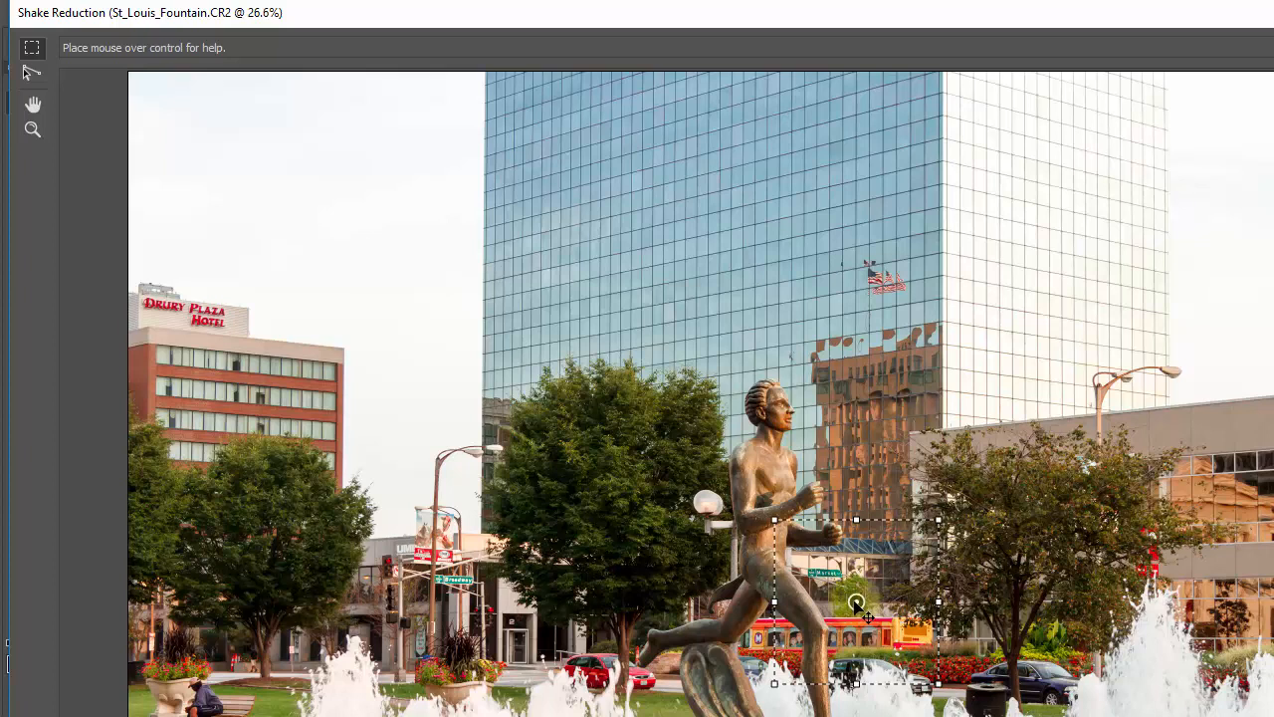
{"action": "mouse_move", "coordinate": [856, 602]}
{"action": "left_mouse_down"}
{"action": "mouse_move", "coordinate": [787, 565]}
{"action": "mouse_move", "coordinate": [767, 527]}
{"action": "left_mouse_up"}
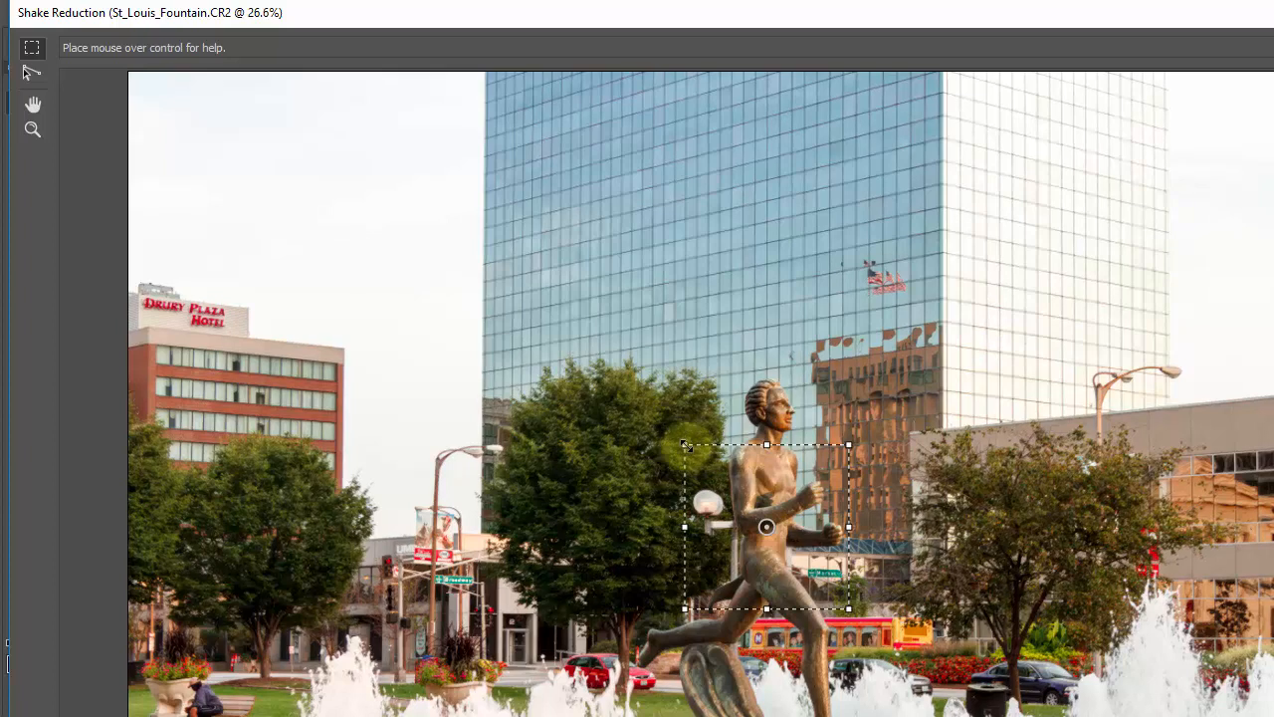
{"action": "left_click_drag", "start_coordinate": [685, 445], "coordinate": [726, 455]}
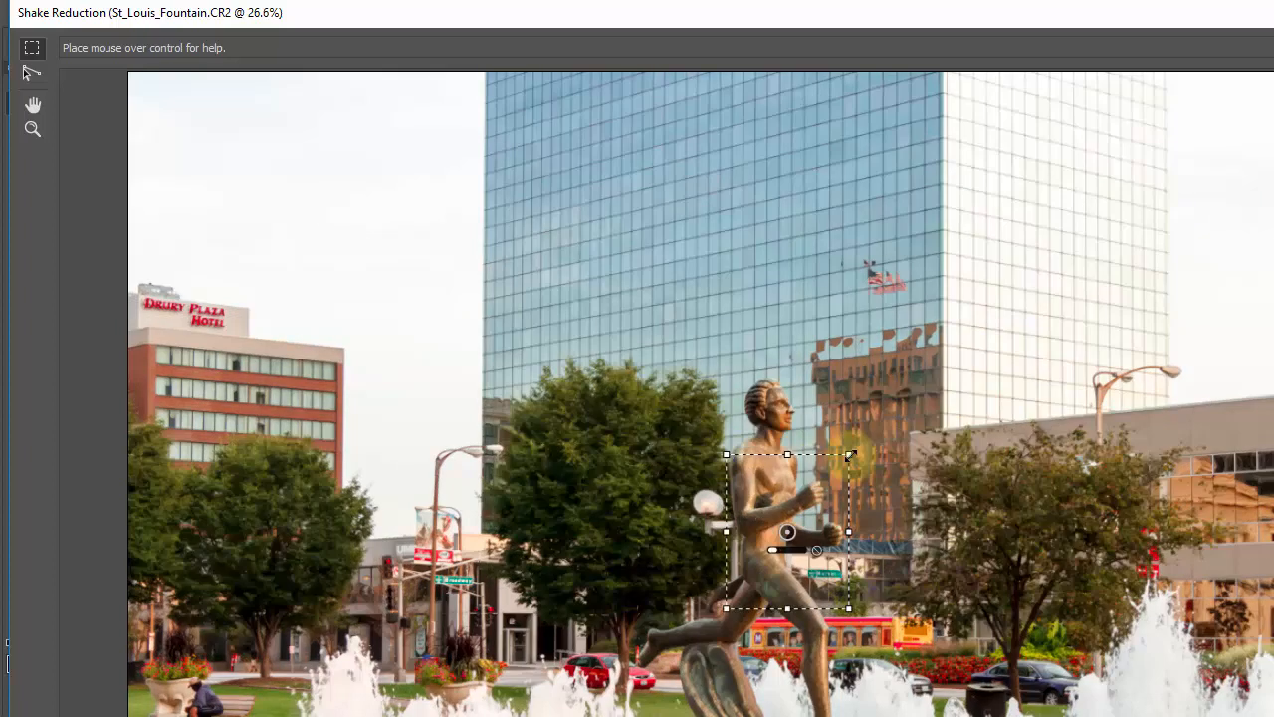
{"action": "left_click_drag", "start_coordinate": [849, 455], "coordinate": [796, 445]}
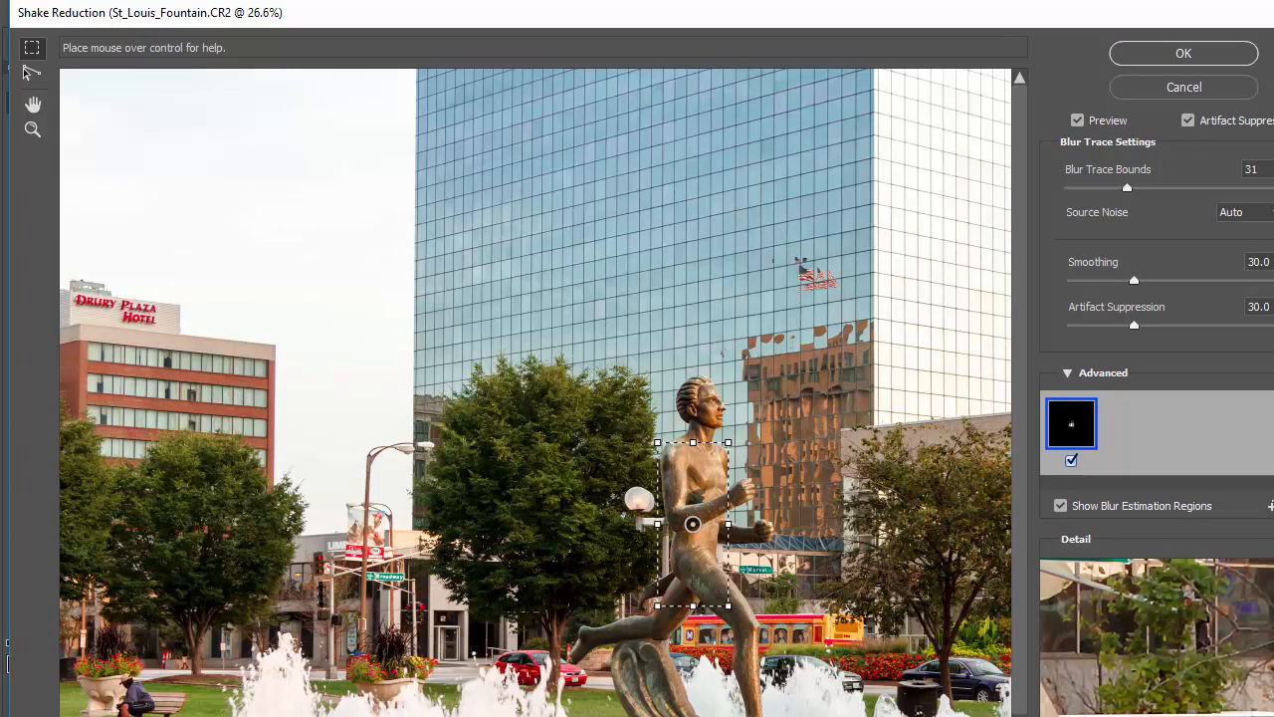
{"action": "left_click", "coordinate": [1167, 55]}
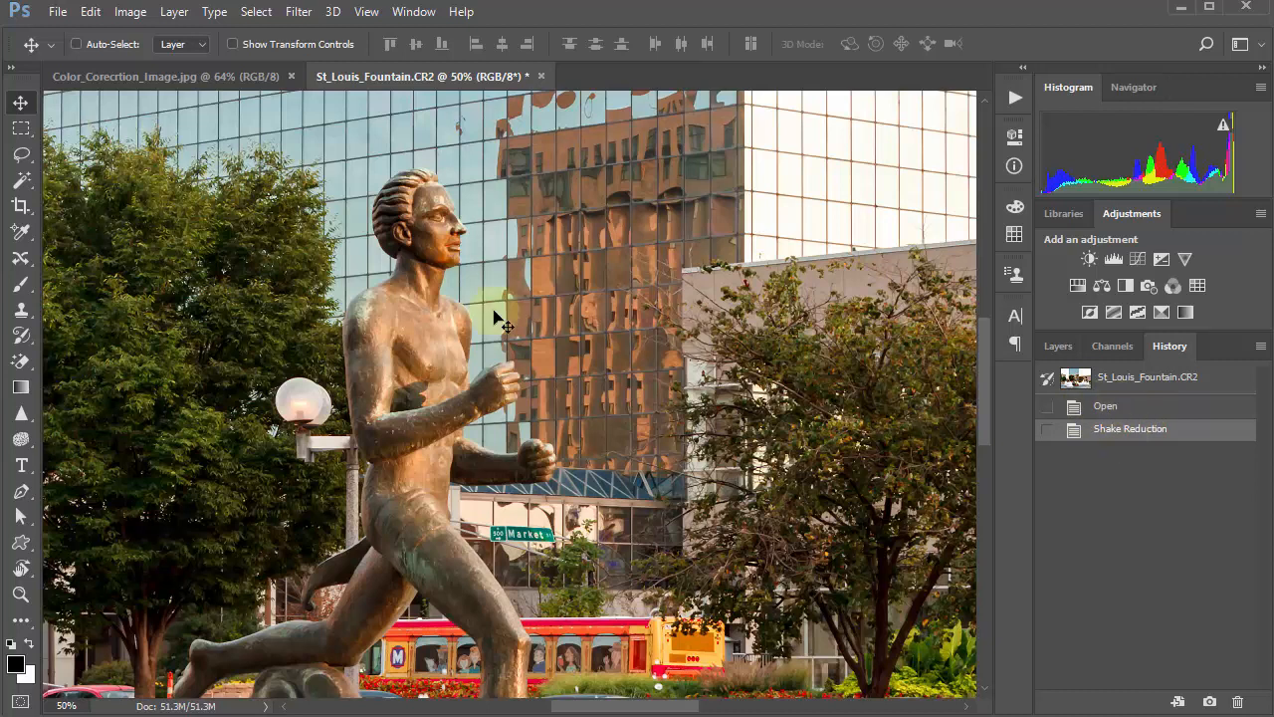
Step: Compare Shake Reduction fade strengths on the statue's face and fade the filter to 75% opacity
{"action": "key", "text": "ctrl+space"}
{"action": "left_click_drag", "start_coordinate": [423, 204], "coordinate": [503, 310]}
{"action": "key", "text": "space"}
{"action": "left_click_drag", "start_coordinate": [465, 233], "coordinate": [619, 402]}
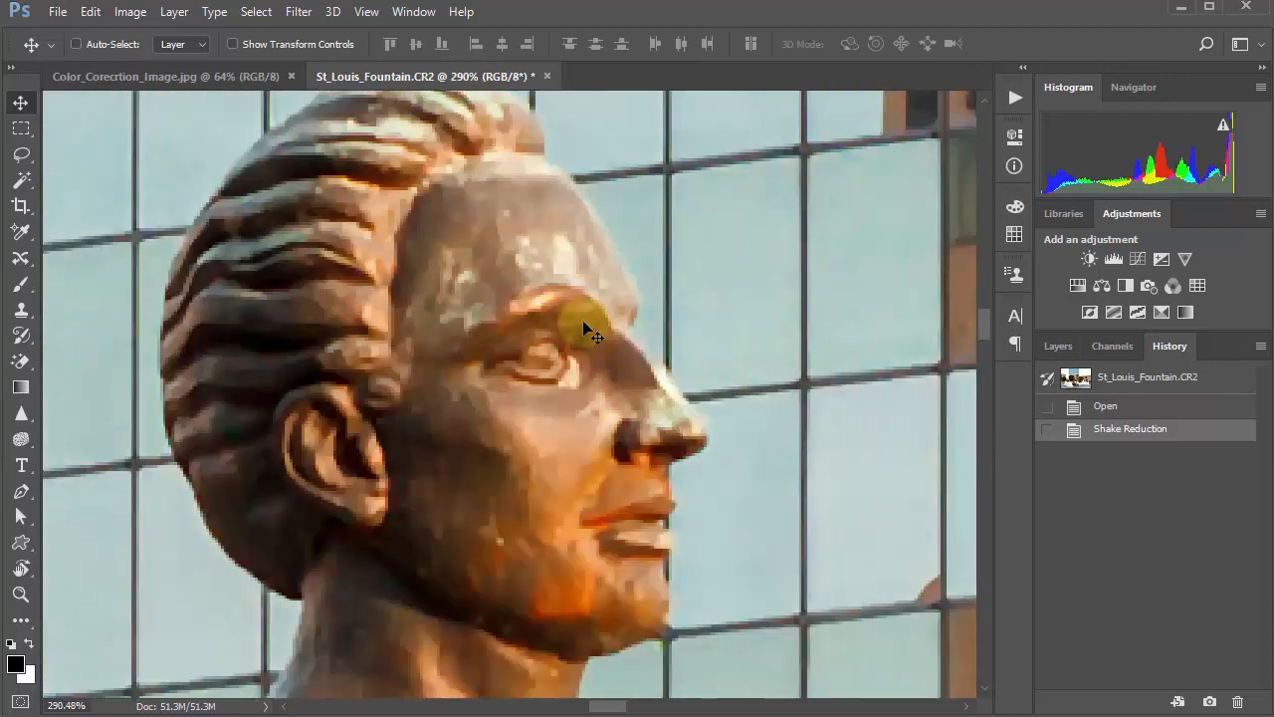
{"action": "left_click", "coordinate": [91, 11]}
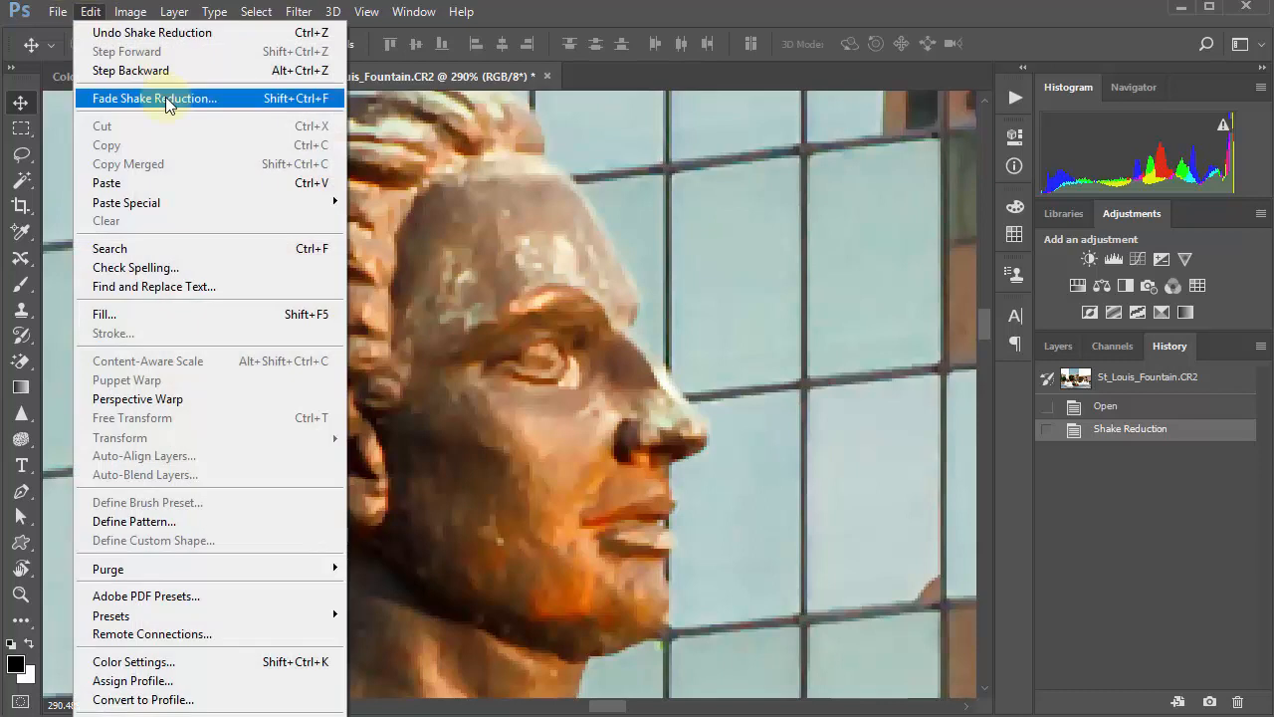
{"action": "left_click", "coordinate": [201, 98]}
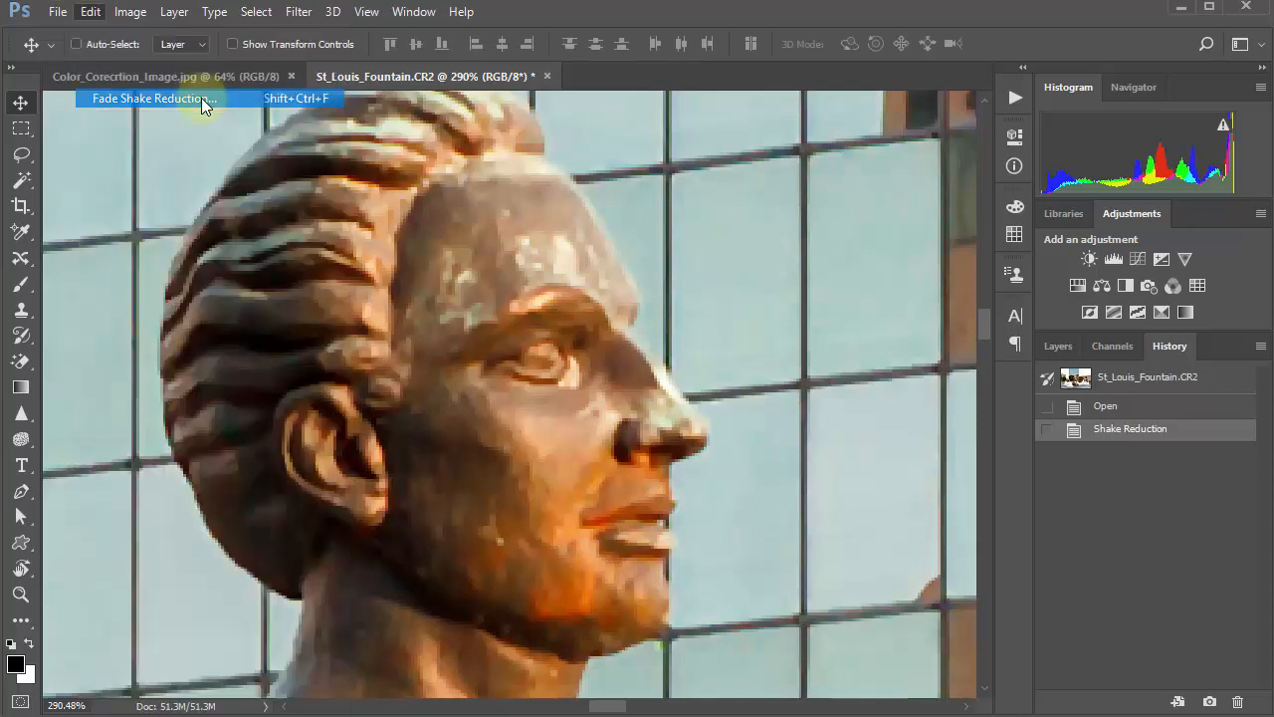
{"action": "left_click_drag", "start_coordinate": [513, 132], "coordinate": [954, 359]}
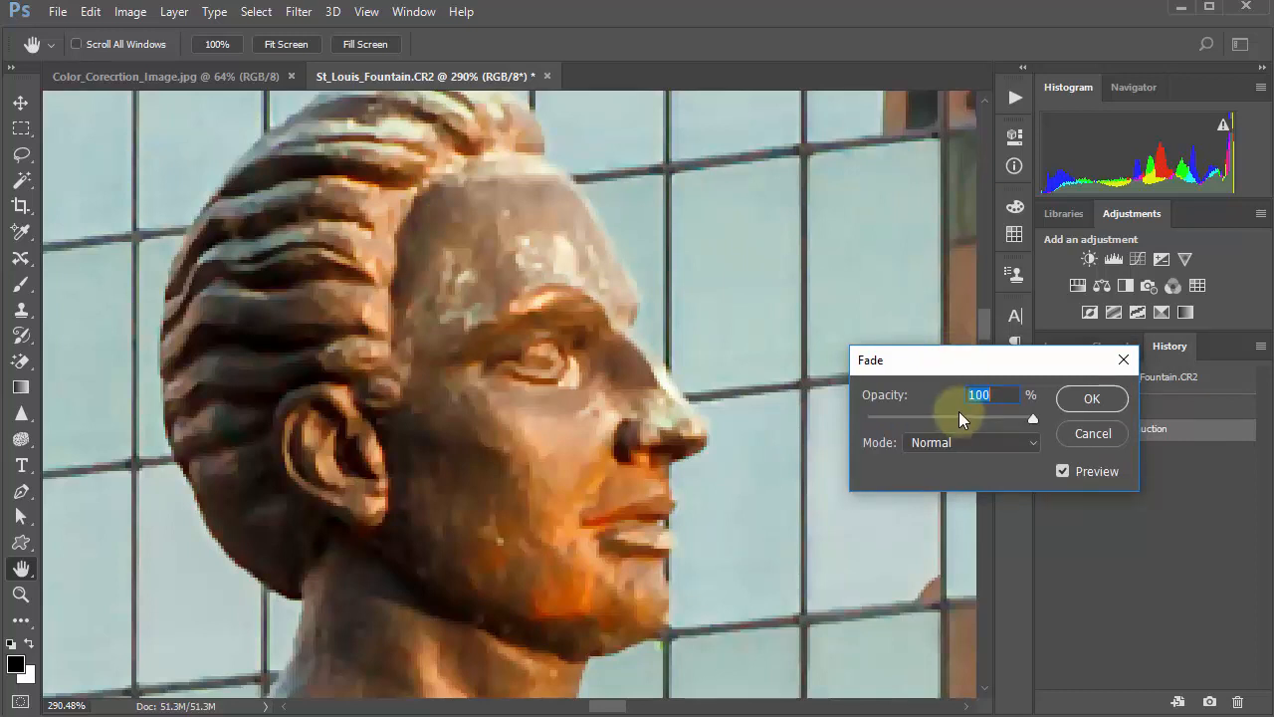
{"action": "left_click_drag", "start_coordinate": [1032, 419], "coordinate": [837, 411]}
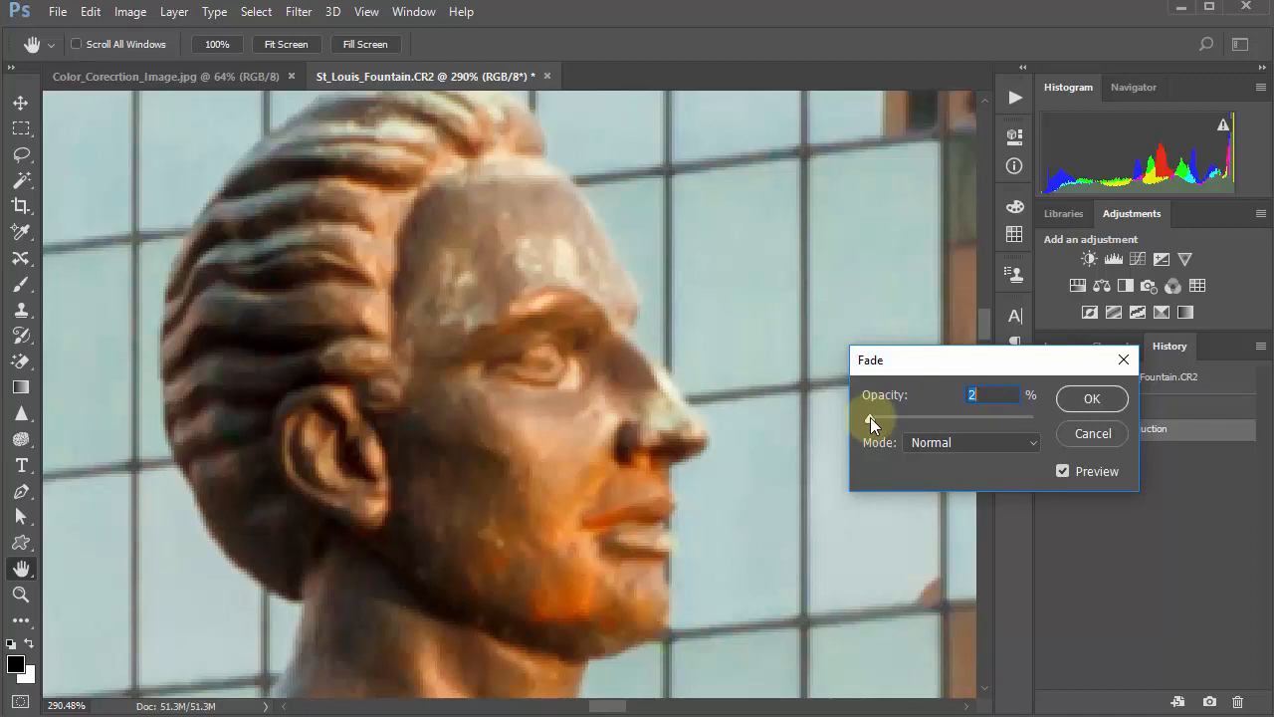
{"action": "left_click_drag", "start_coordinate": [868, 418], "coordinate": [1048, 435]}
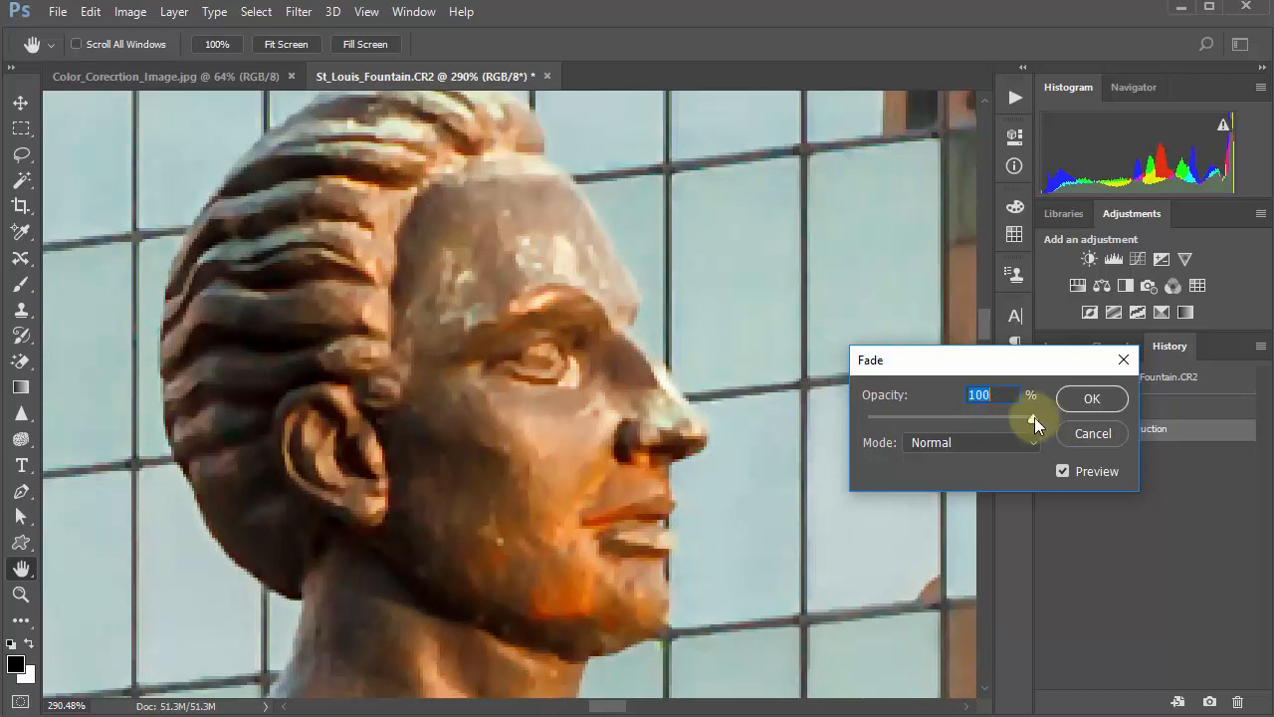
{"action": "left_click_drag", "start_coordinate": [1034, 417], "coordinate": [989, 421]}
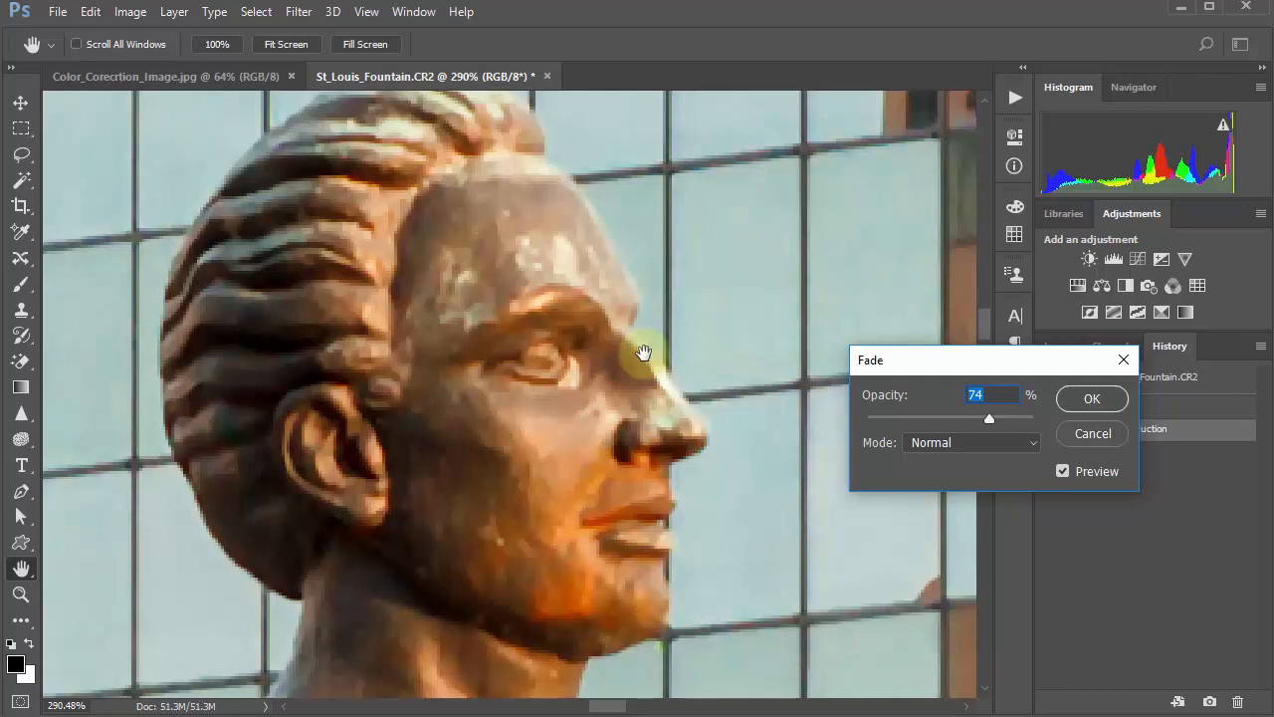
{"action": "left_click_drag", "start_coordinate": [989, 418], "coordinate": [1081, 428]}
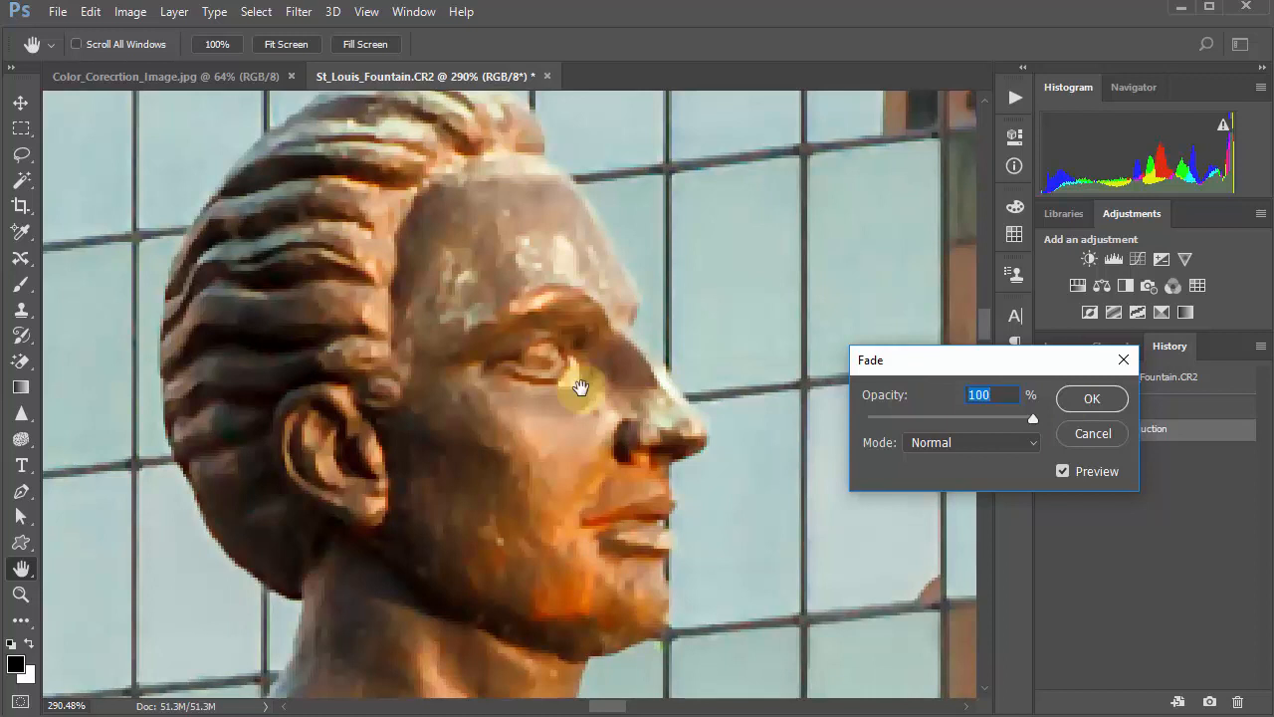
{"action": "left_click", "coordinate": [992, 417]}
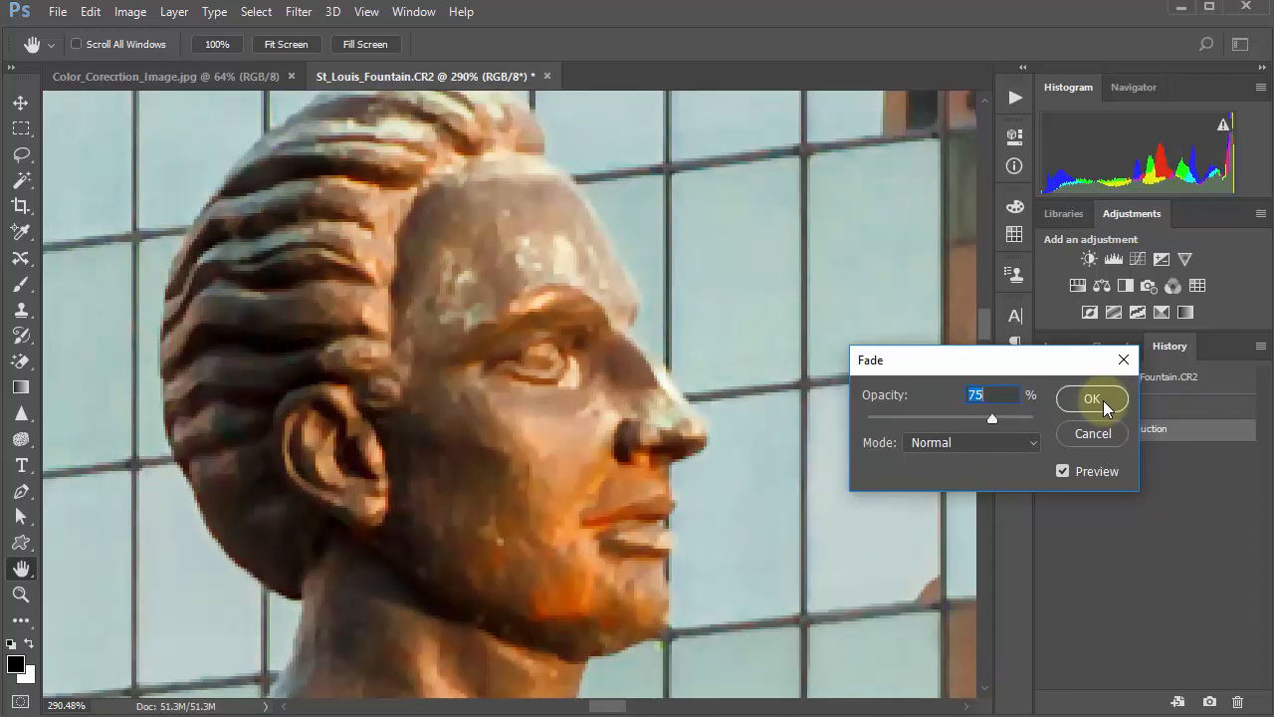
{"action": "left_click", "coordinate": [1092, 399]}
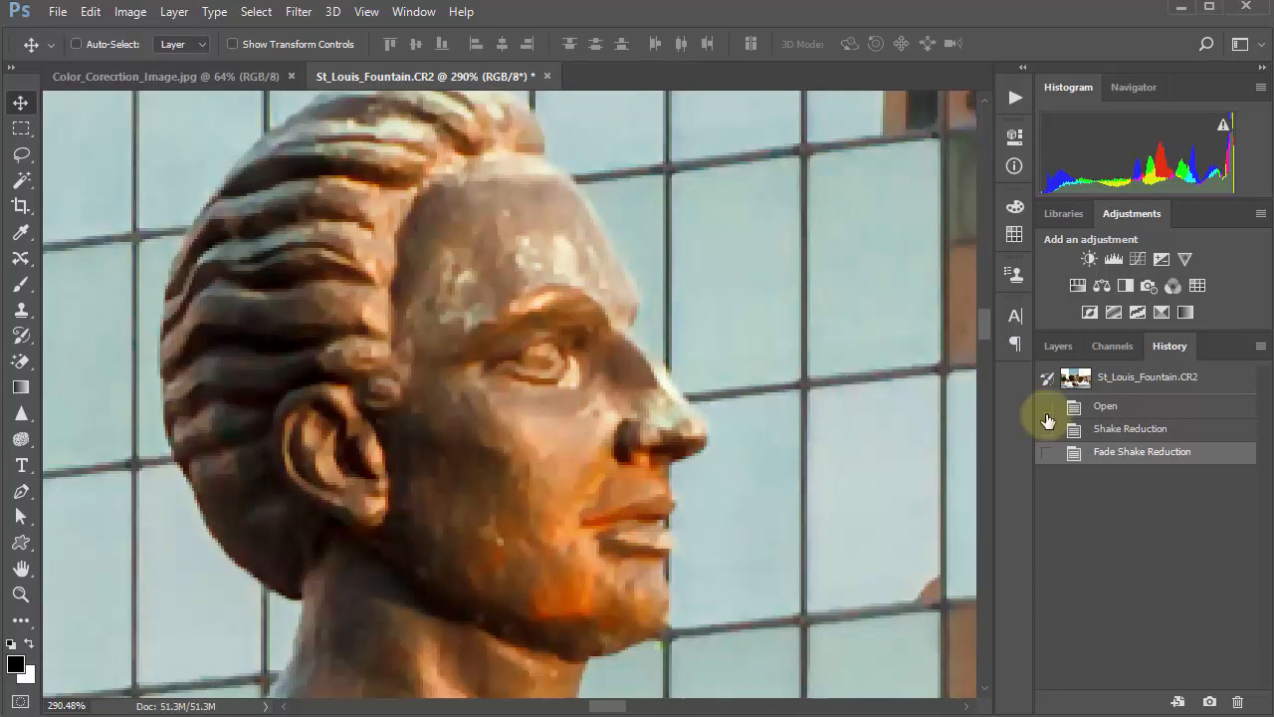
Step: Compare the opened photo, the full Shake Reduction and the faded Shake Reduction on the statue's face using the history states
{"action": "left_click", "coordinate": [1120, 410]}
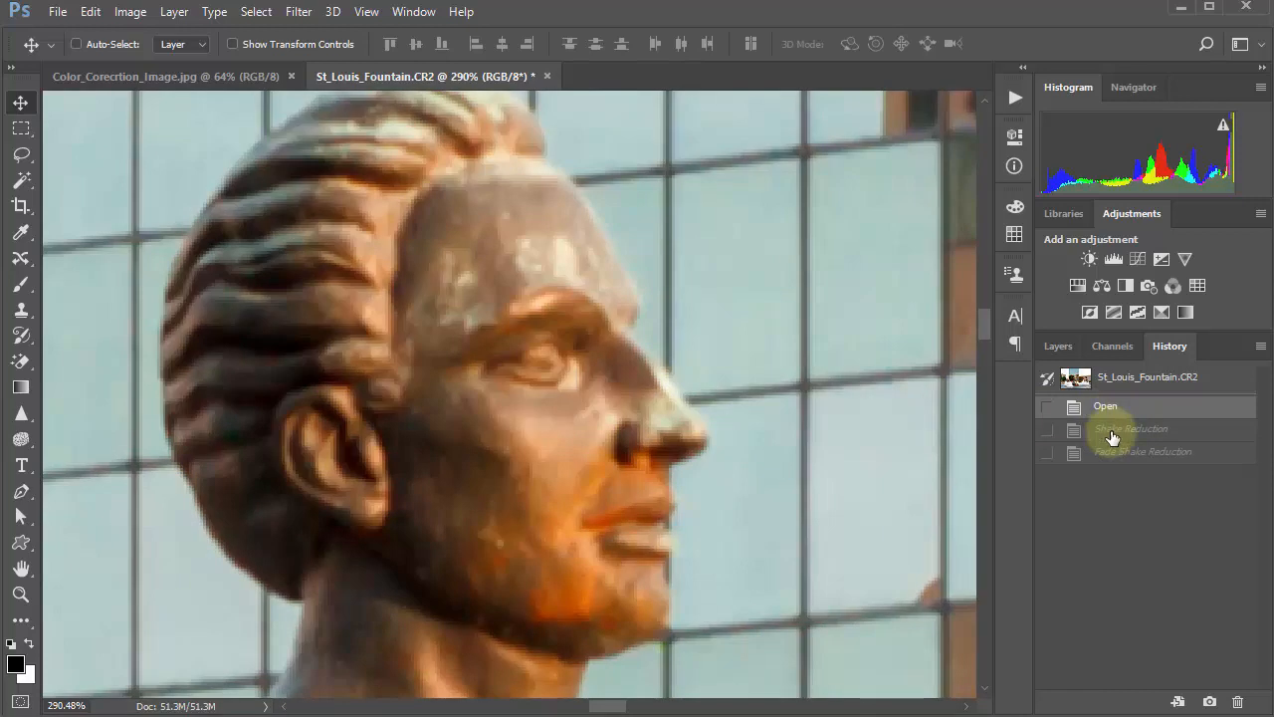
{"action": "left_click", "coordinate": [1112, 435]}
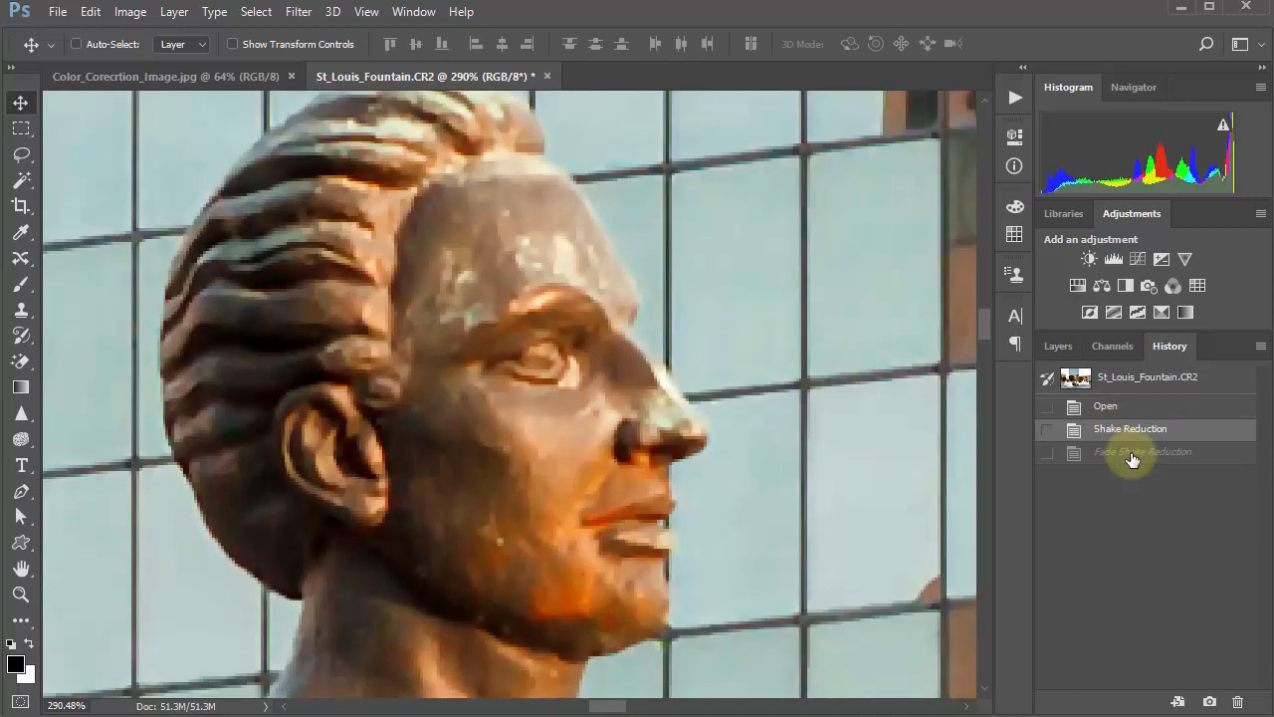
{"action": "left_click", "coordinate": [1131, 457]}
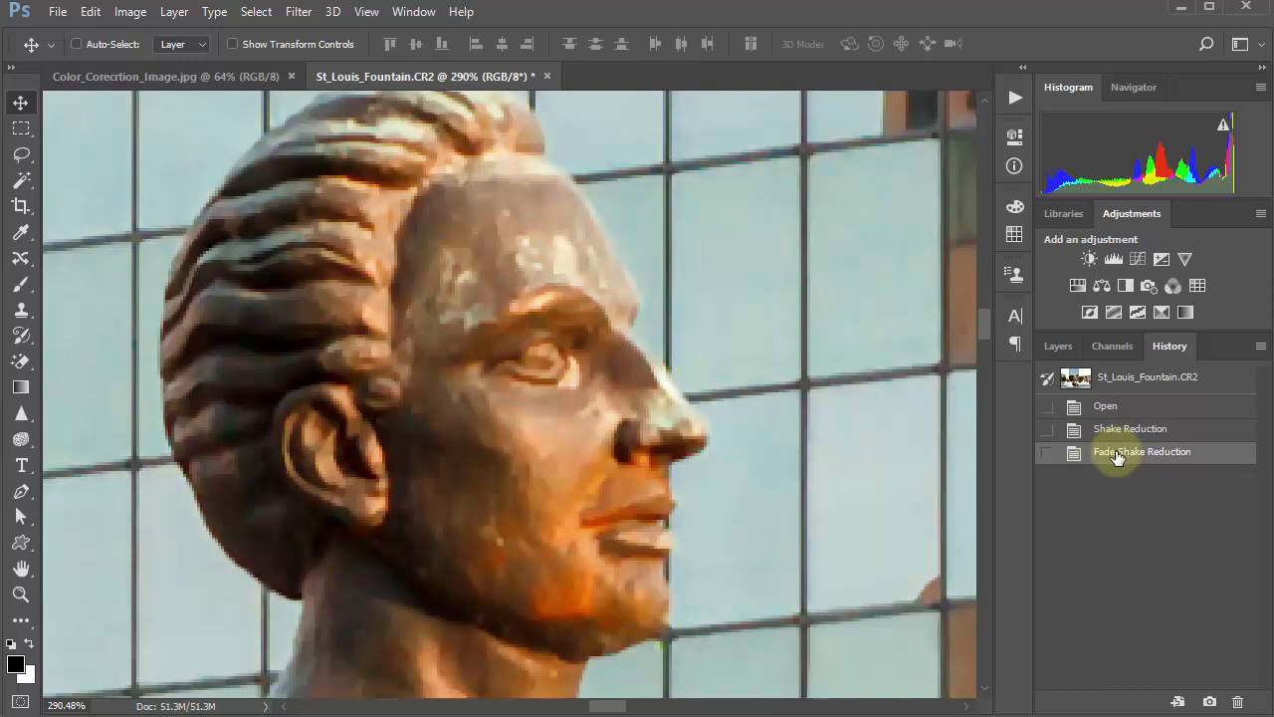
Step: Compare the original snapshot with the faded Shake Reduction state across the whole photo, ending on the faded version
{"action": "left_click", "coordinate": [1136, 380]}
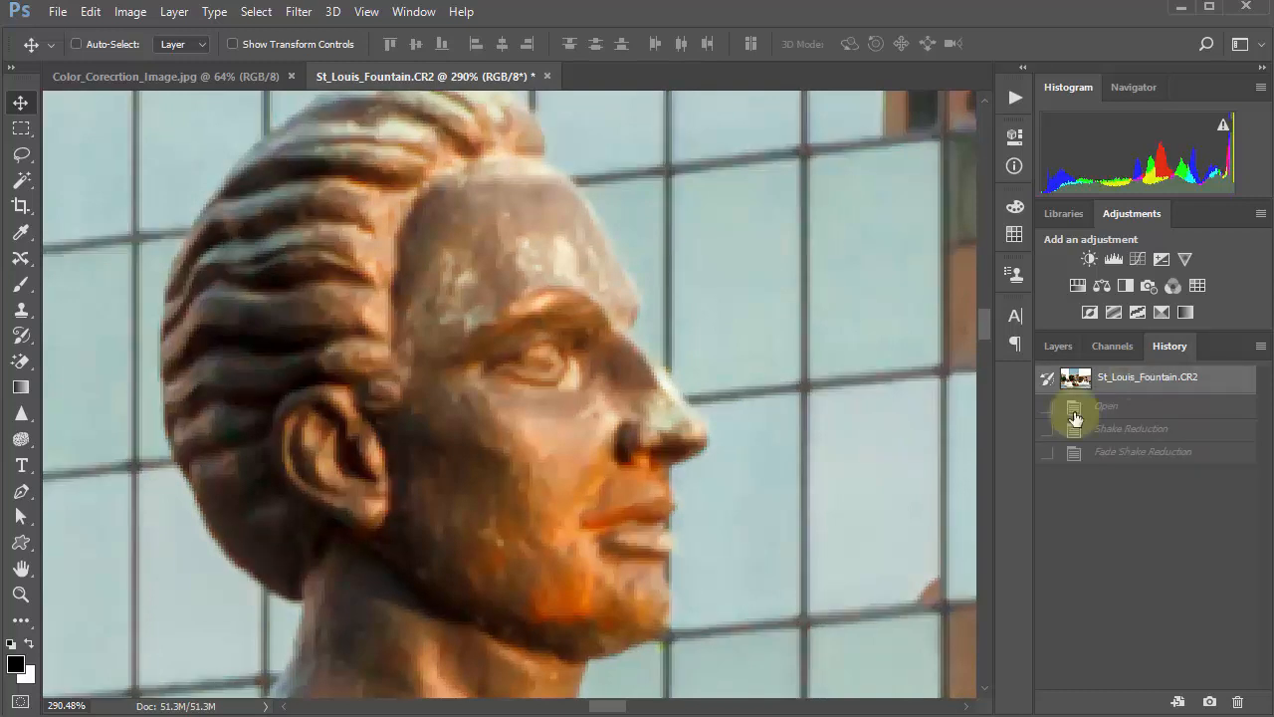
{"action": "key", "text": "ctrl"}
{"action": "key", "text": "ctrl+0"}
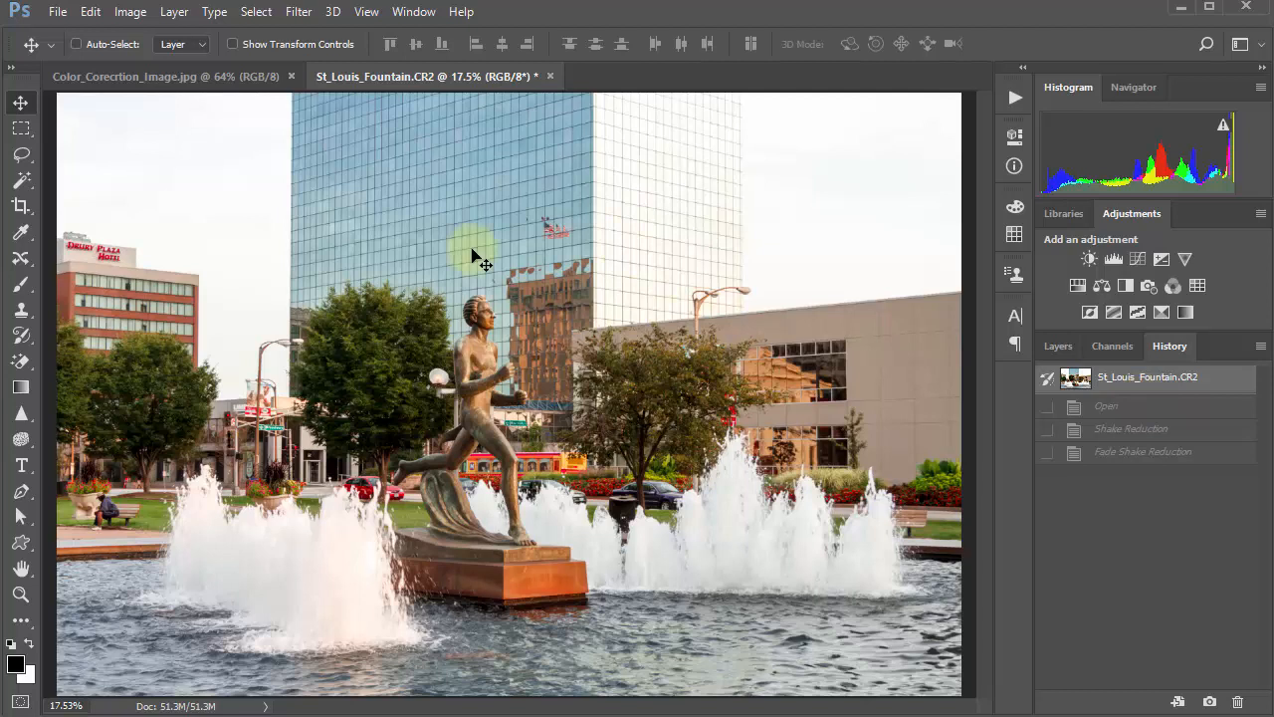
{"action": "left_click", "coordinate": [1117, 453]}
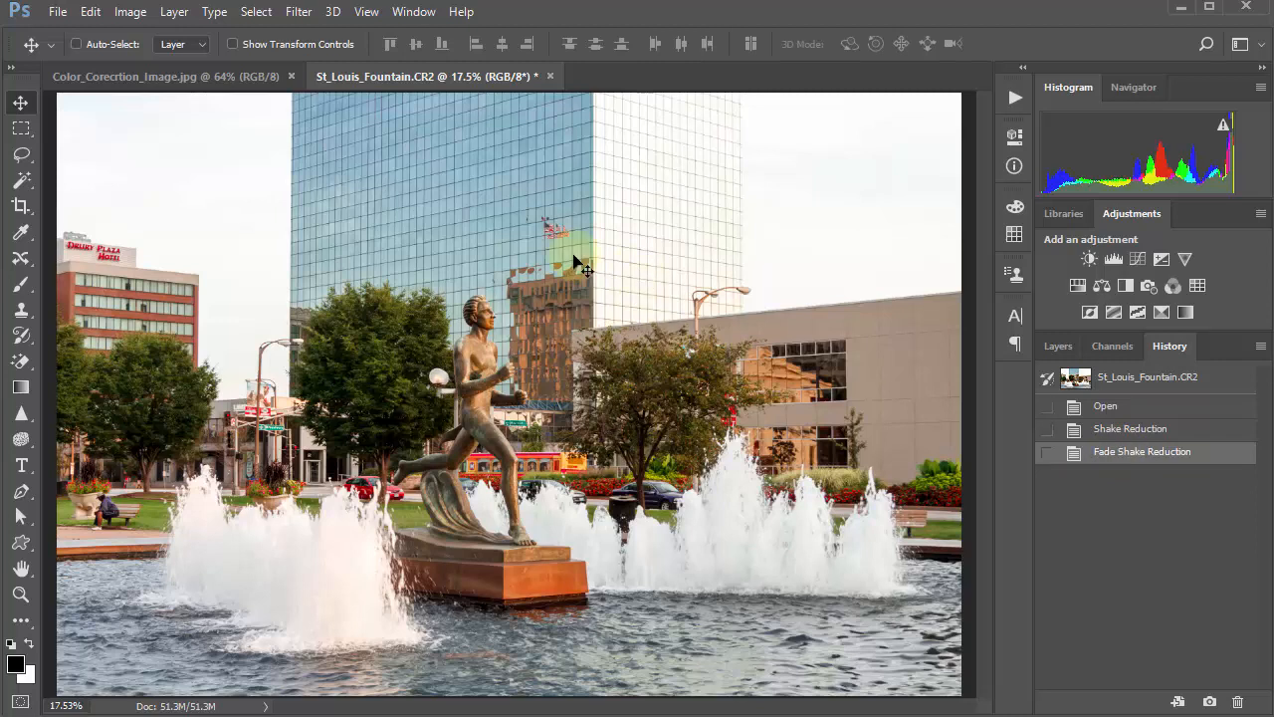
{"action": "left_click", "coordinate": [1140, 386]}
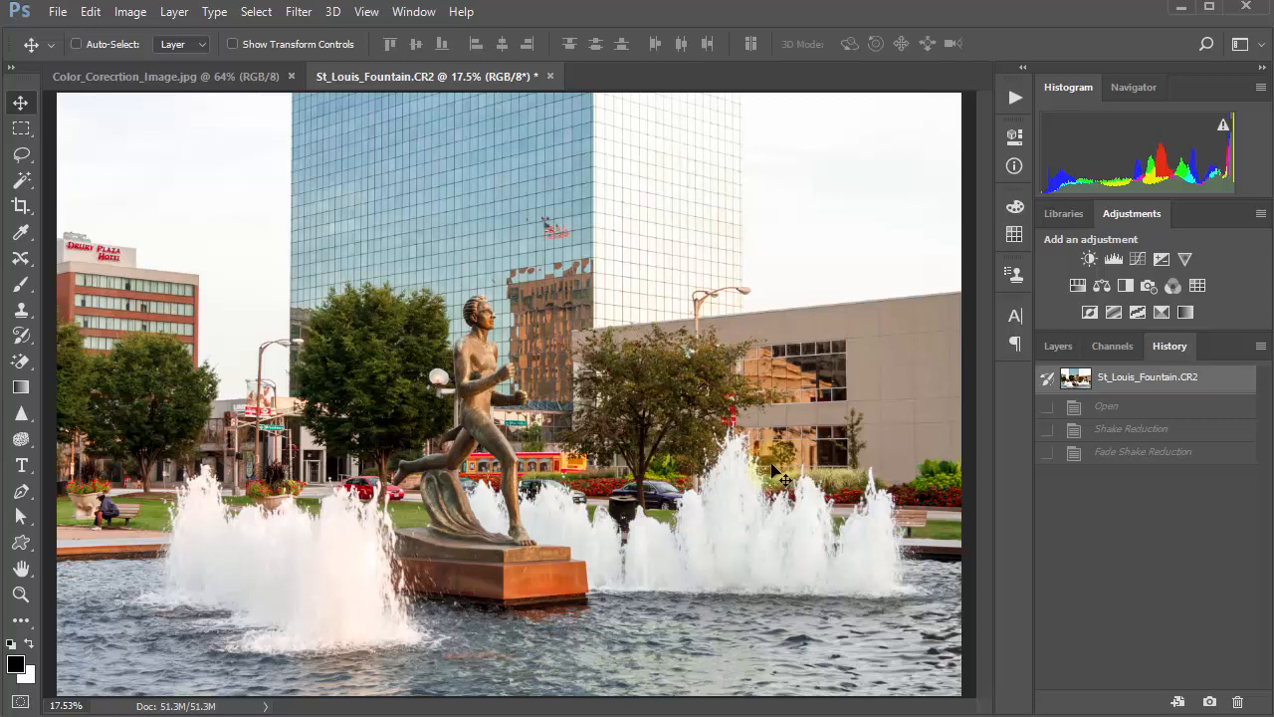
{"action": "left_click", "coordinate": [1130, 451]}
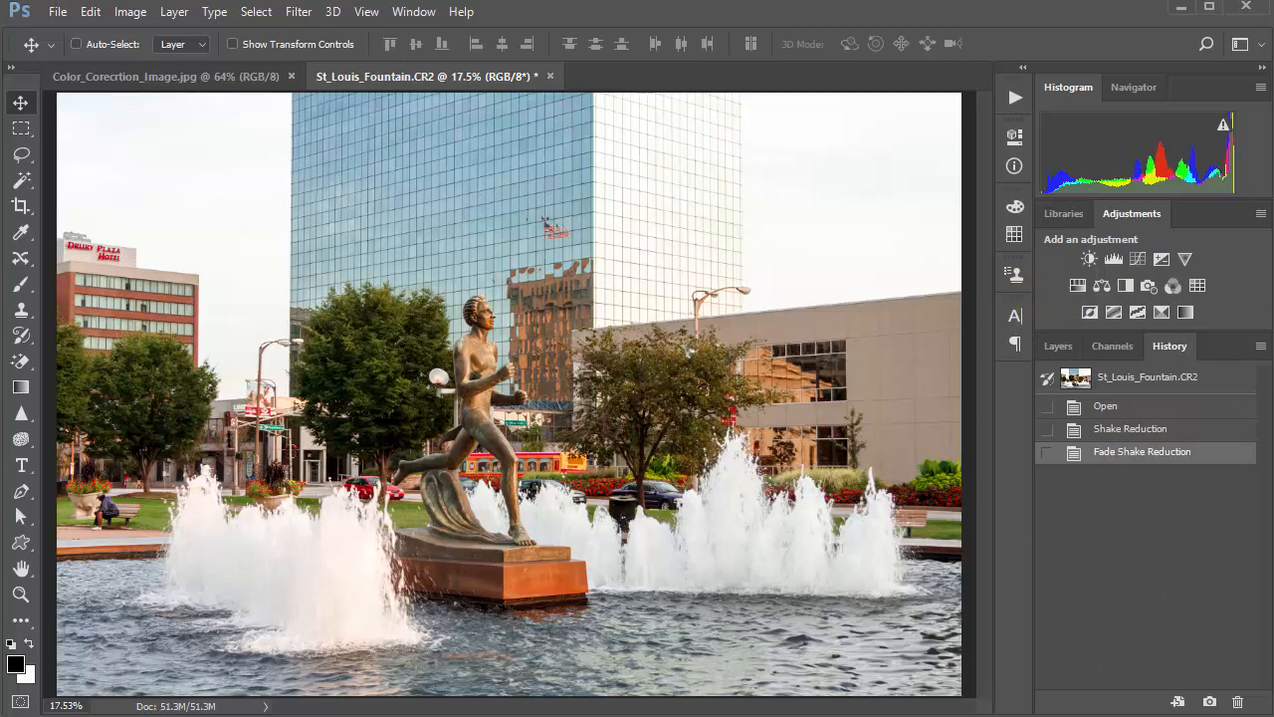
Step: Apply the Camera Raw Filter with white balance sampled from the white banner beside the street lamp, giving temperature -19 and tint -7
{"action": "left_click", "coordinate": [60, 12]}
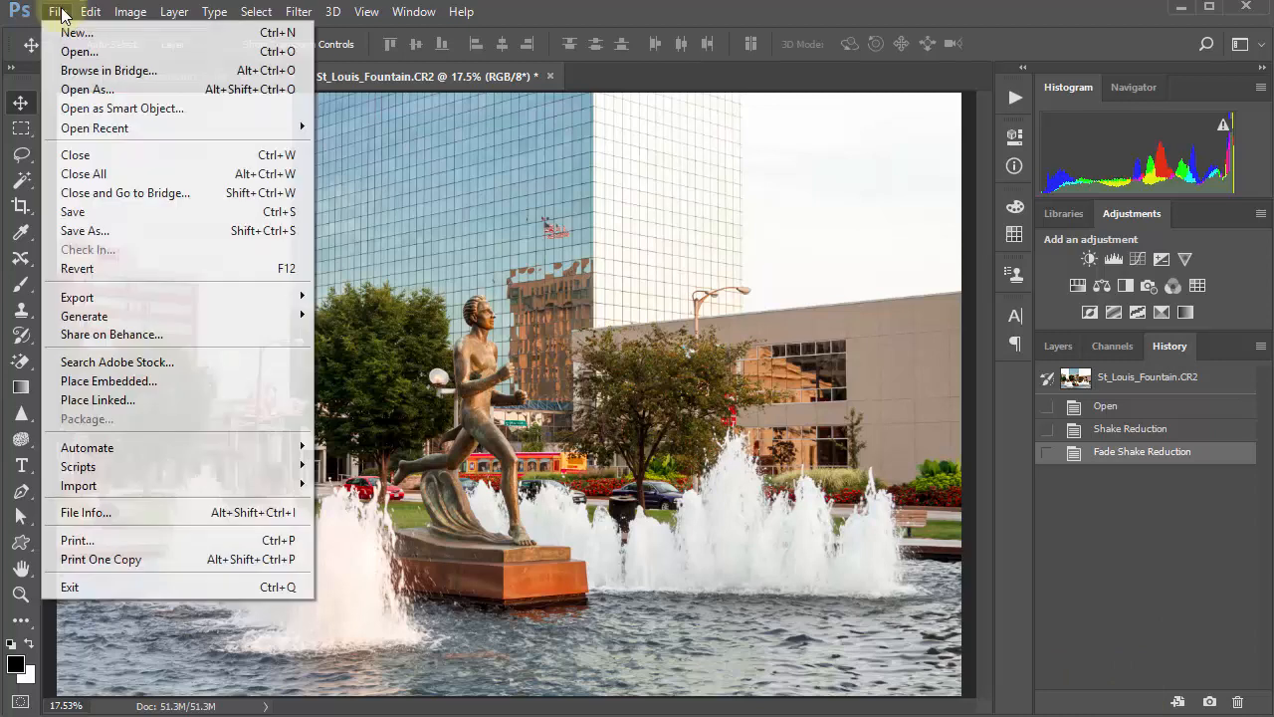
{"action": "mouse_move", "coordinate": [299, 14]}
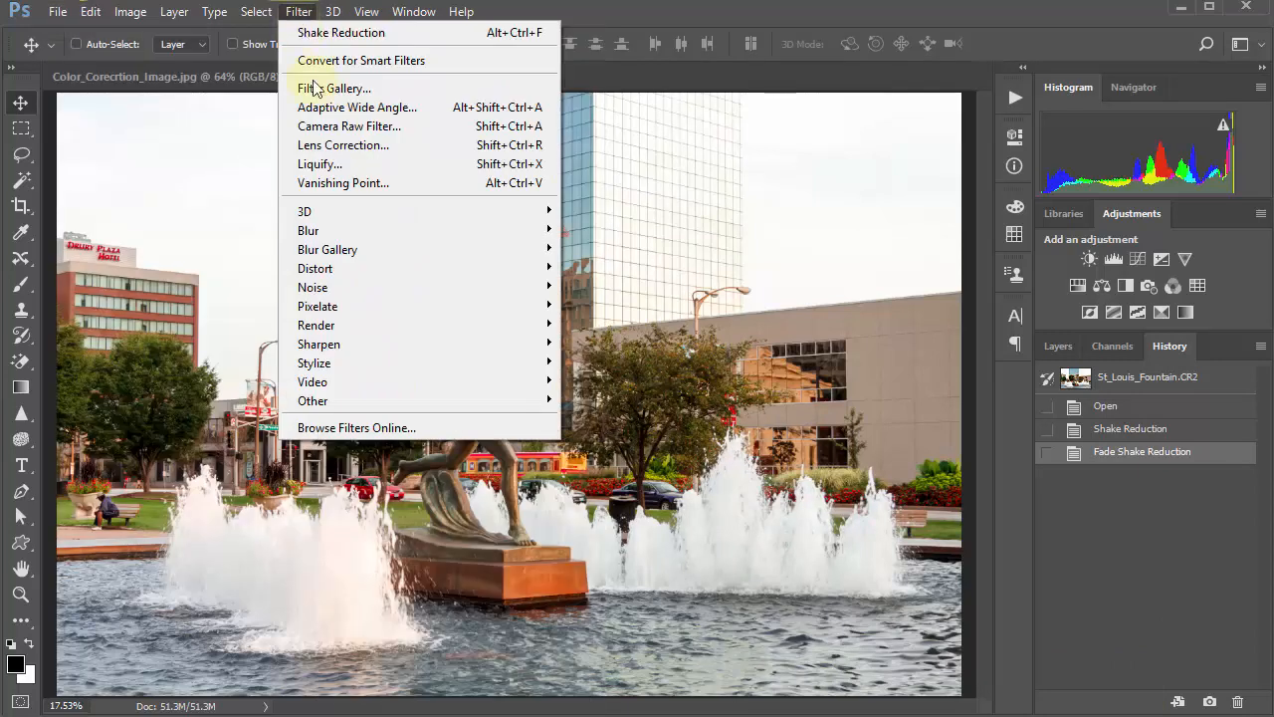
{"action": "left_click", "coordinate": [360, 126]}
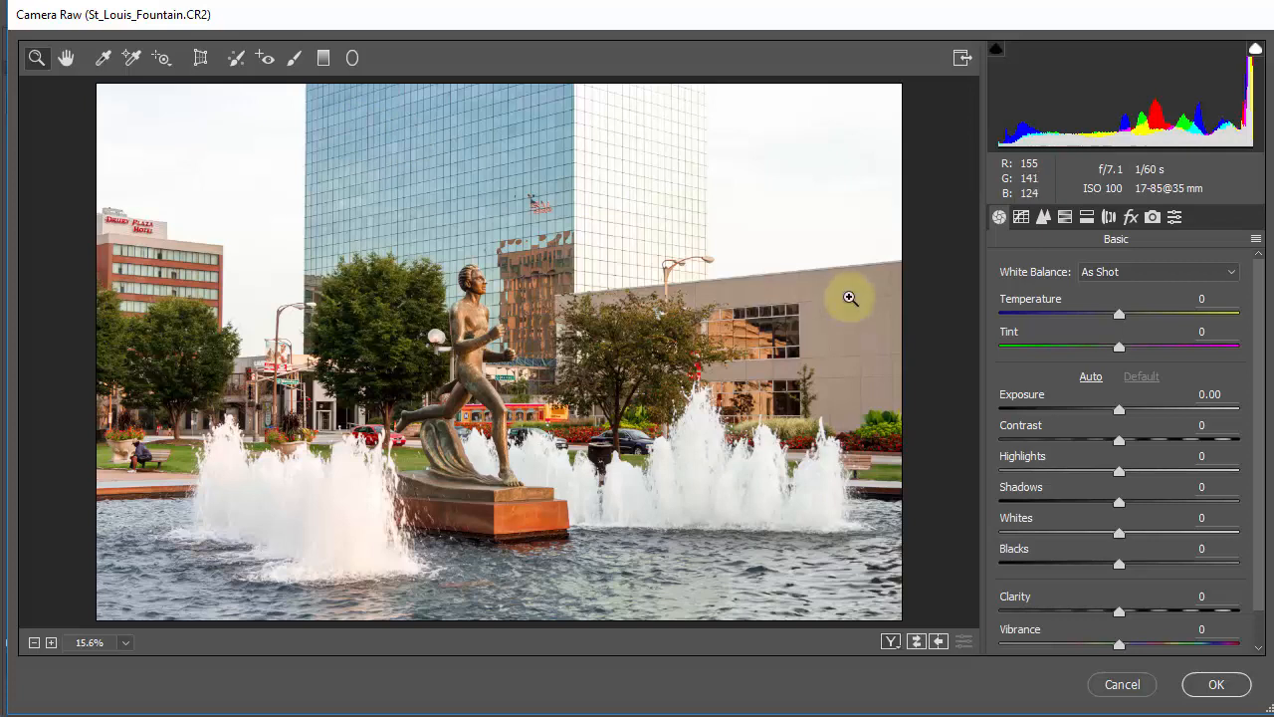
{"action": "left_click", "coordinate": [583, 335]}
{"action": "left_click_drag", "start_coordinate": [431, 316], "coordinate": [764, 344]}
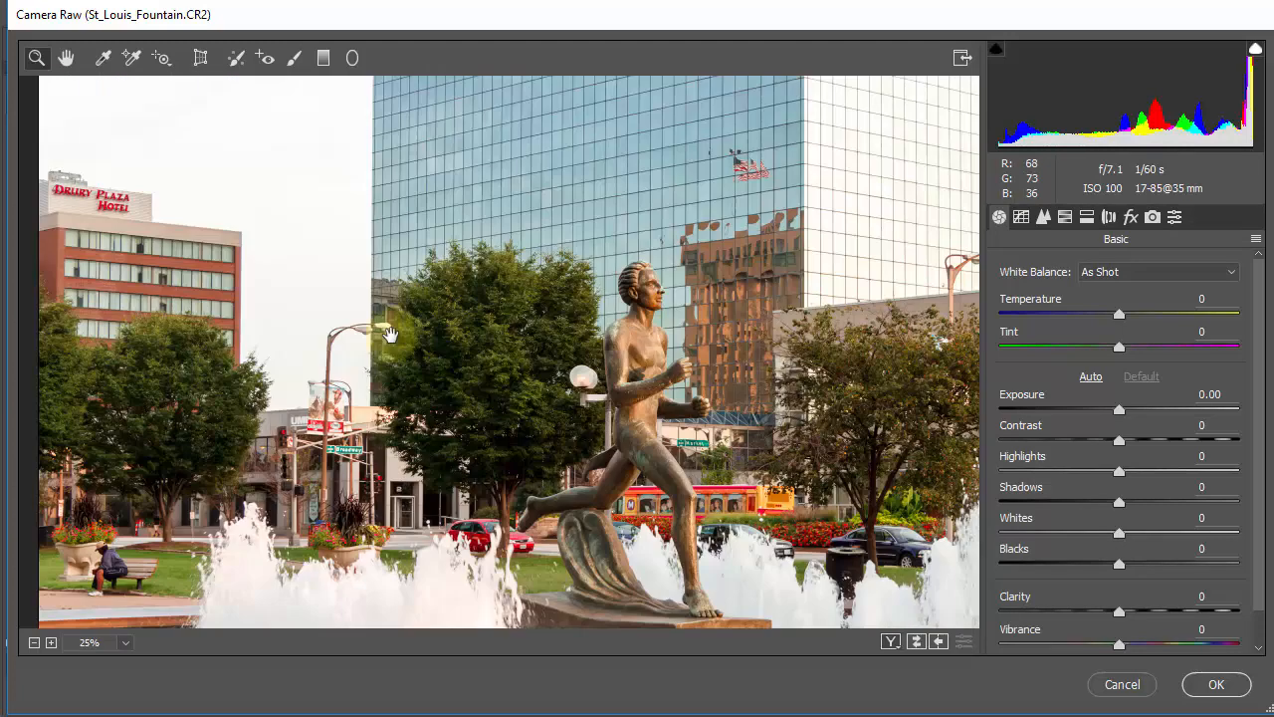
{"action": "left_click_drag", "start_coordinate": [394, 340], "coordinate": [622, 336]}
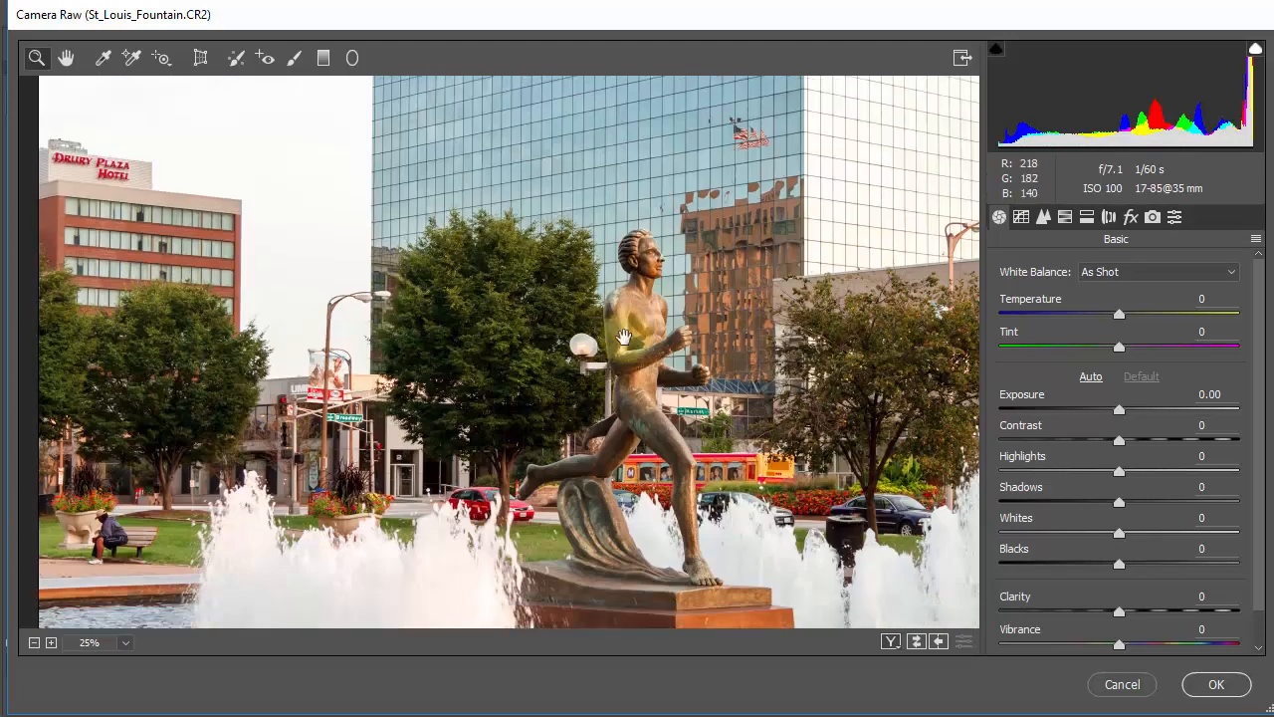
{"action": "left_click", "coordinate": [105, 62]}
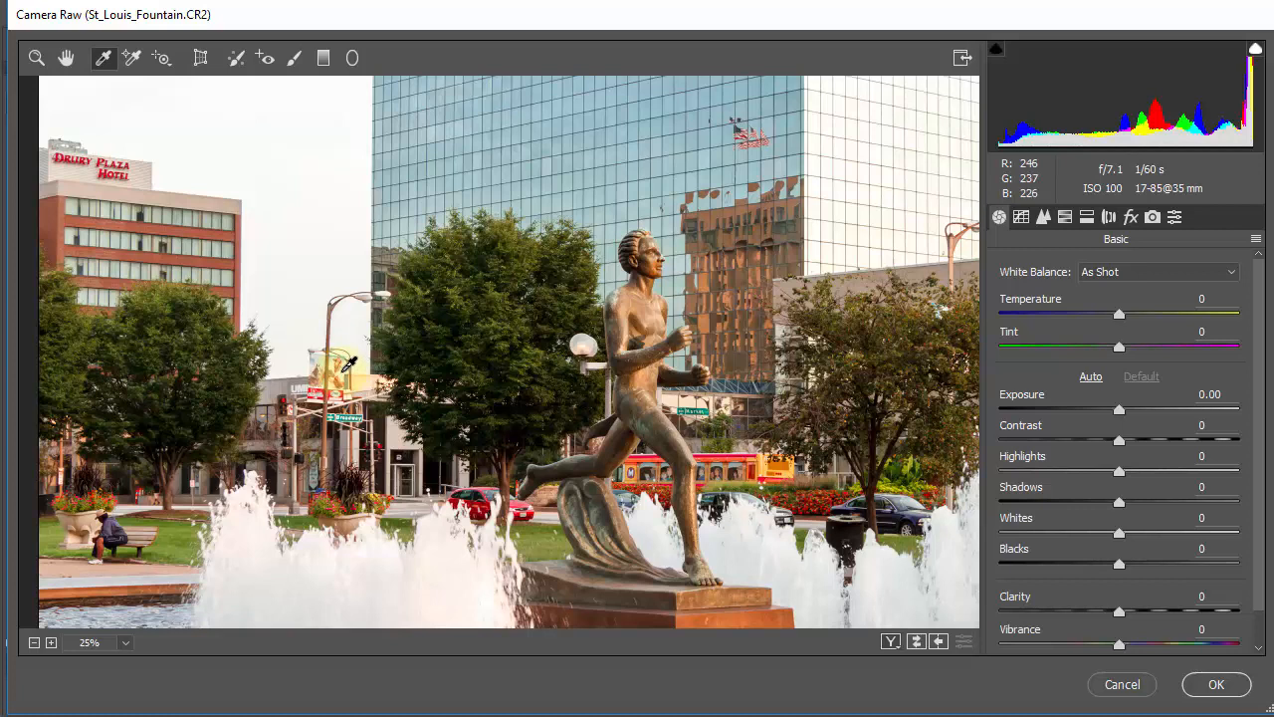
{"action": "left_click", "coordinate": [342, 370]}
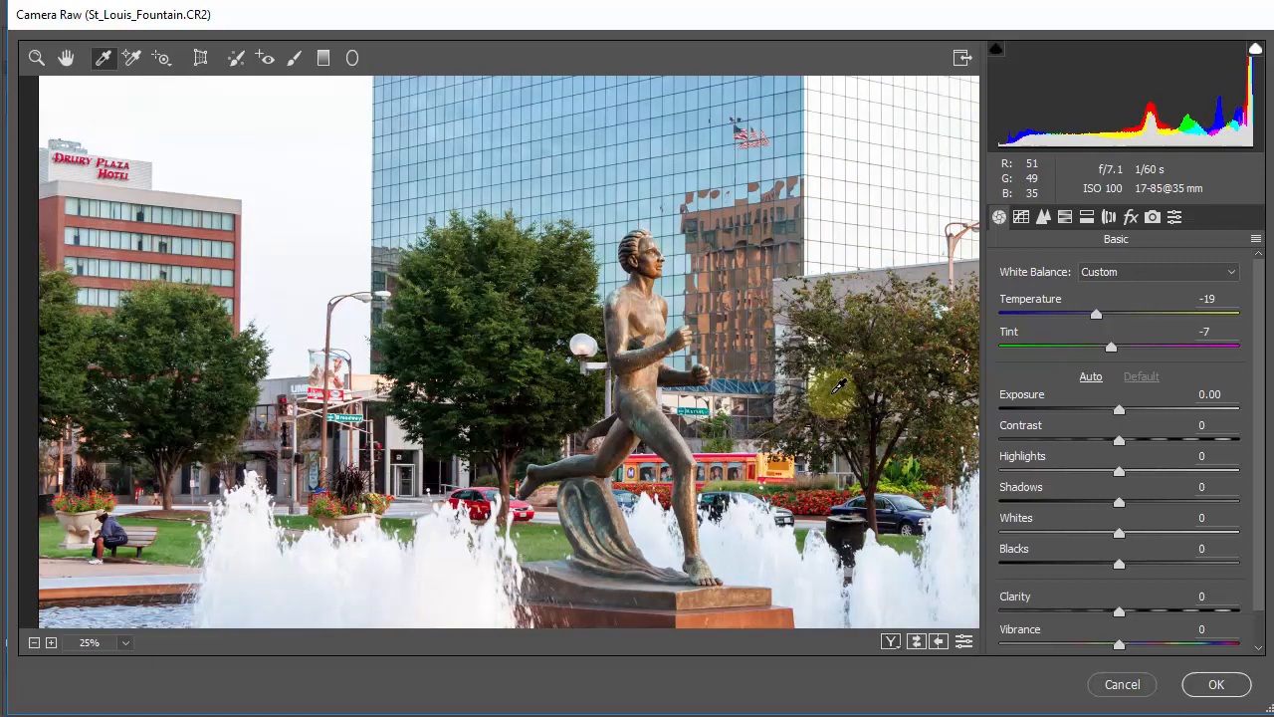
{"action": "left_click", "coordinate": [1216, 683]}
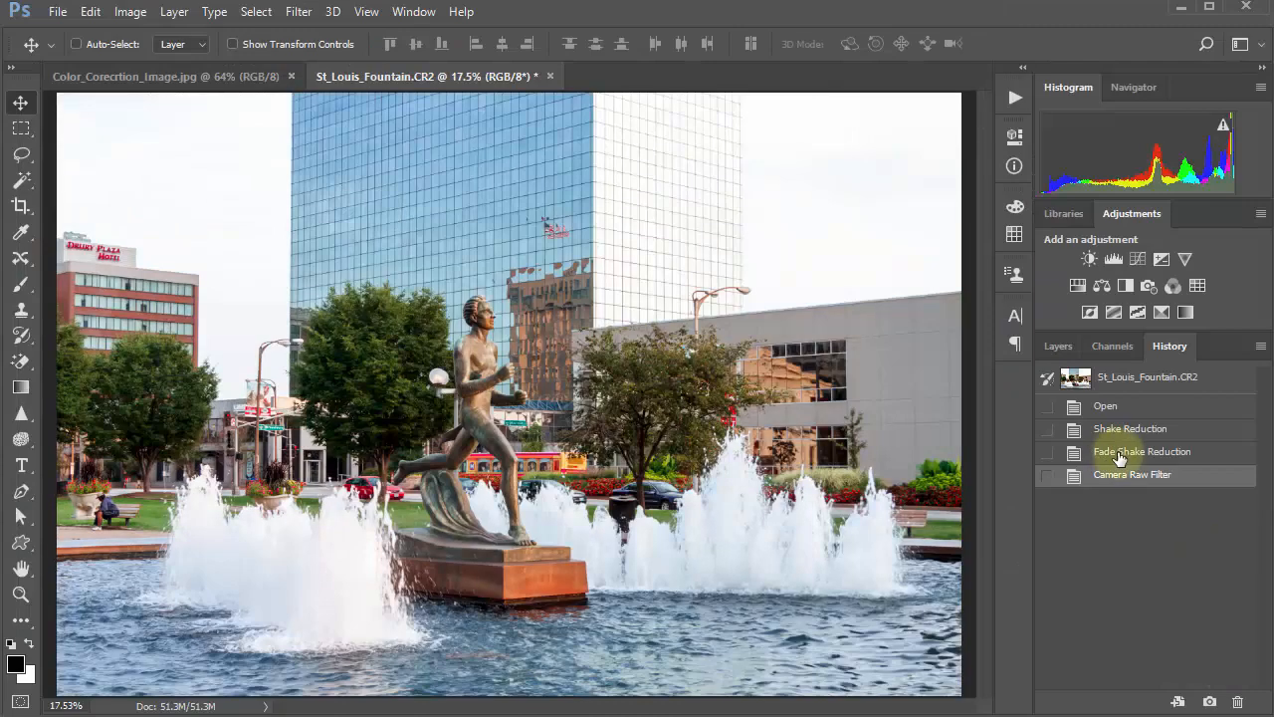
Step: Compare the photo before and after the Camera Raw Filter using the history states, ending on the filtered version
{"action": "left_click", "coordinate": [1123, 451]}
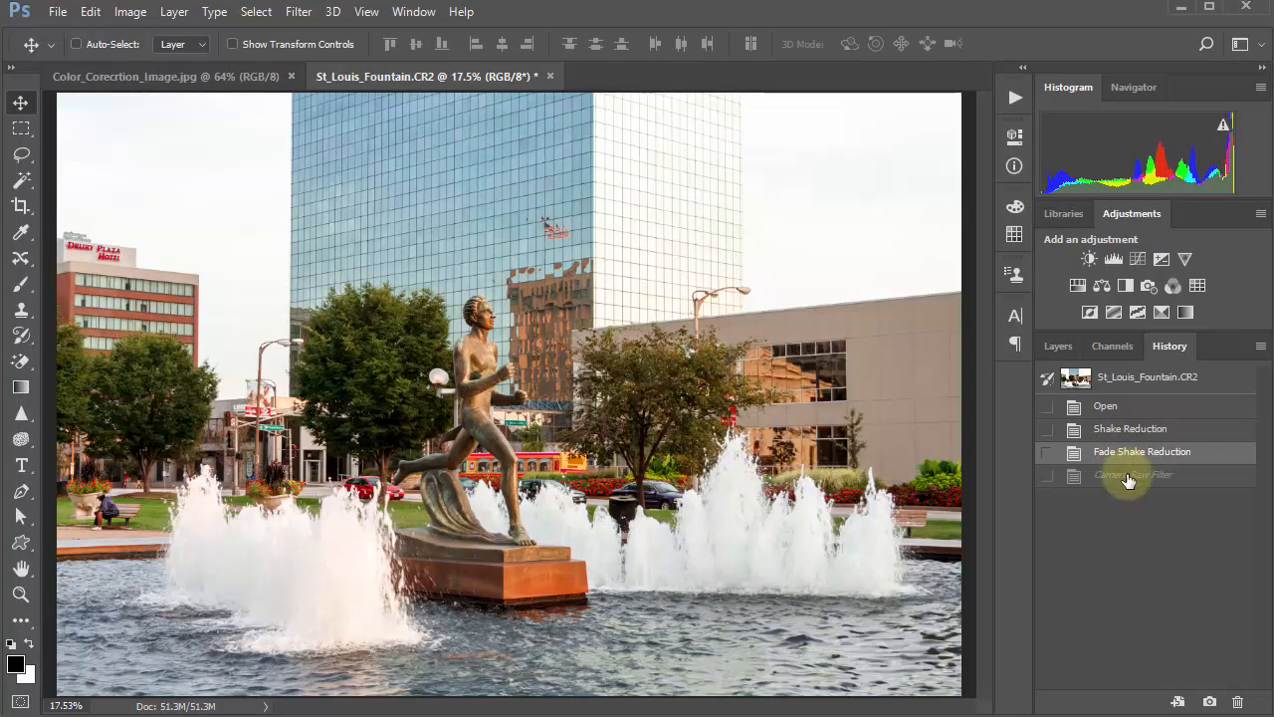
{"action": "left_click", "coordinate": [1127, 477]}
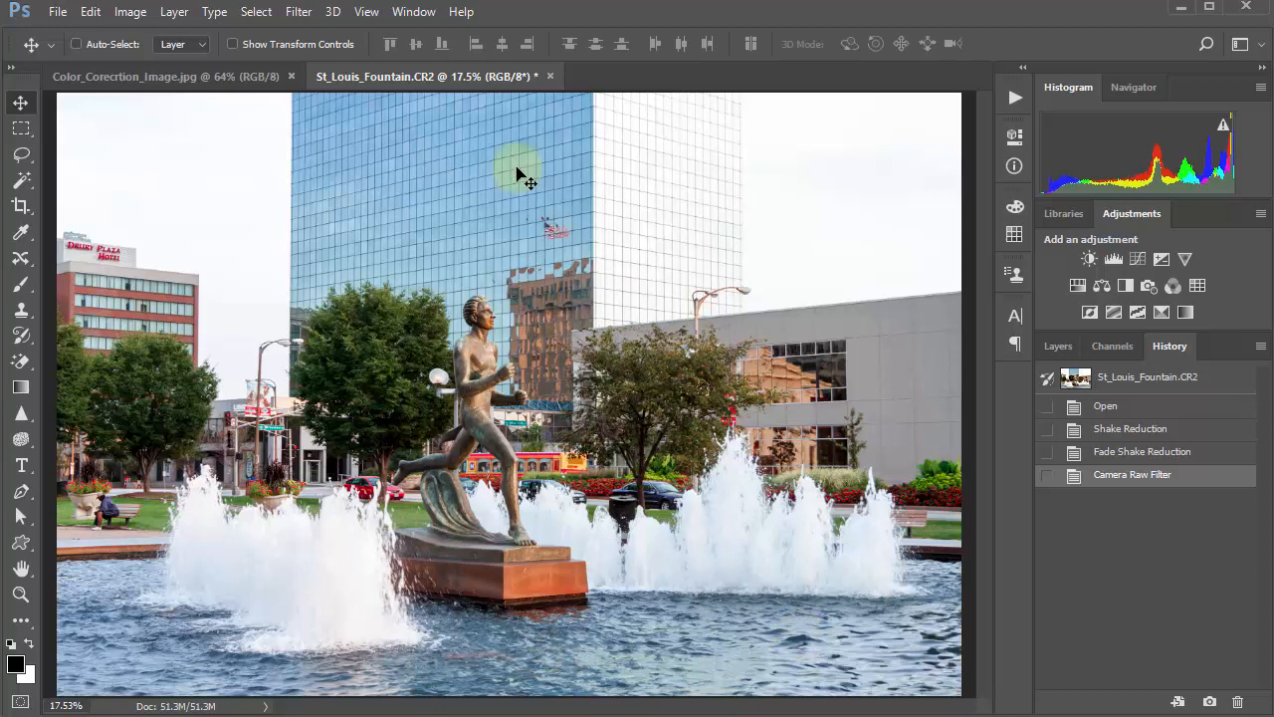
{"action": "left_click", "coordinate": [1123, 455]}
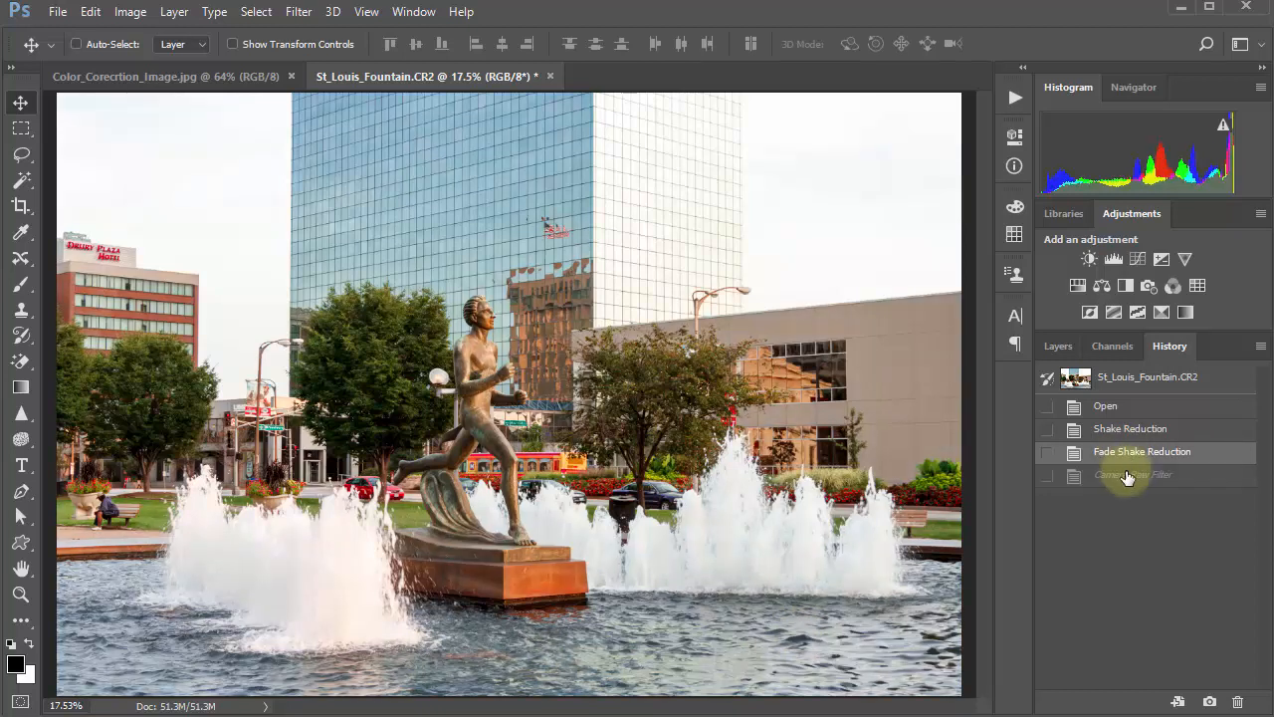
{"action": "left_click", "coordinate": [1127, 476]}
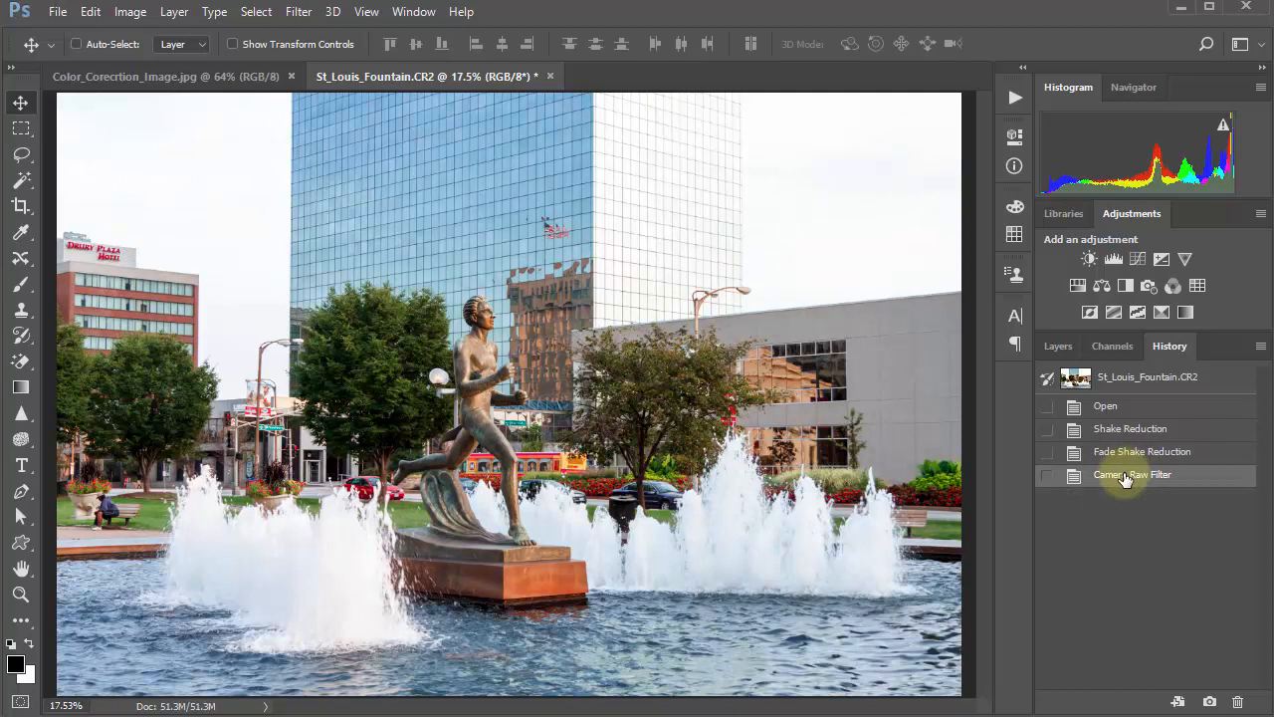
{"action": "left_click", "coordinate": [1125, 457]}
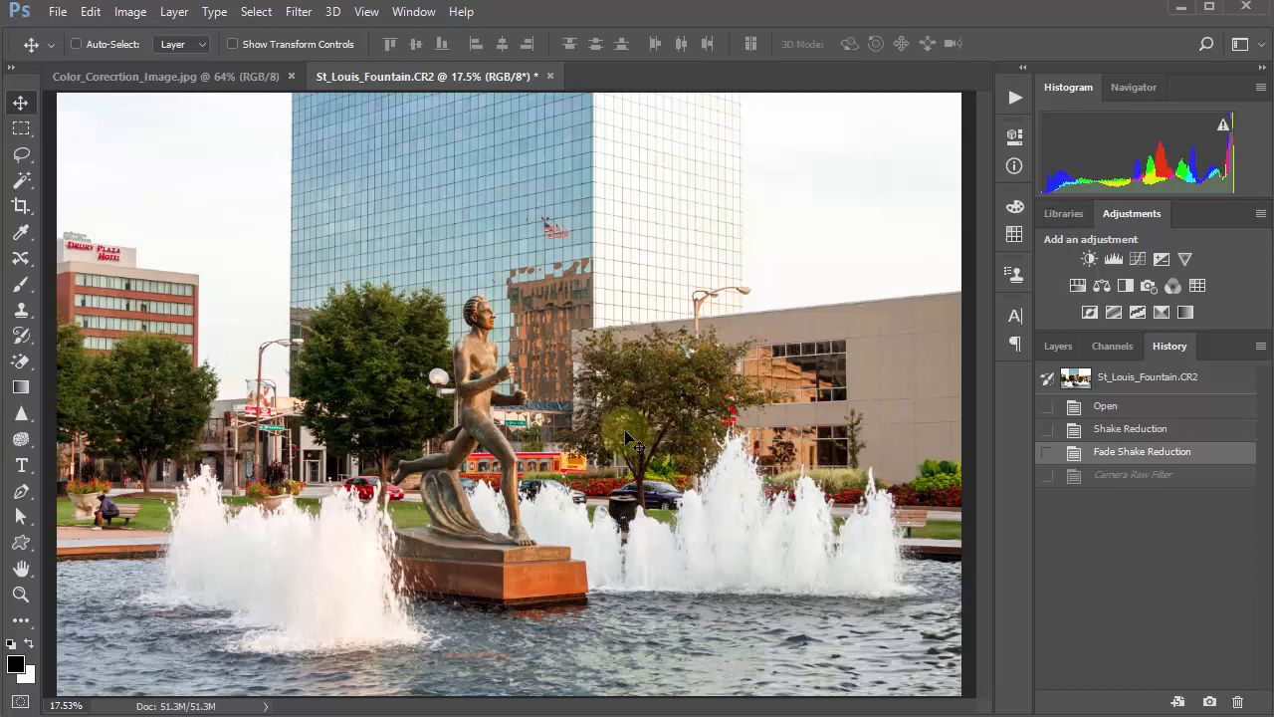
{"action": "left_click", "coordinate": [1122, 476]}
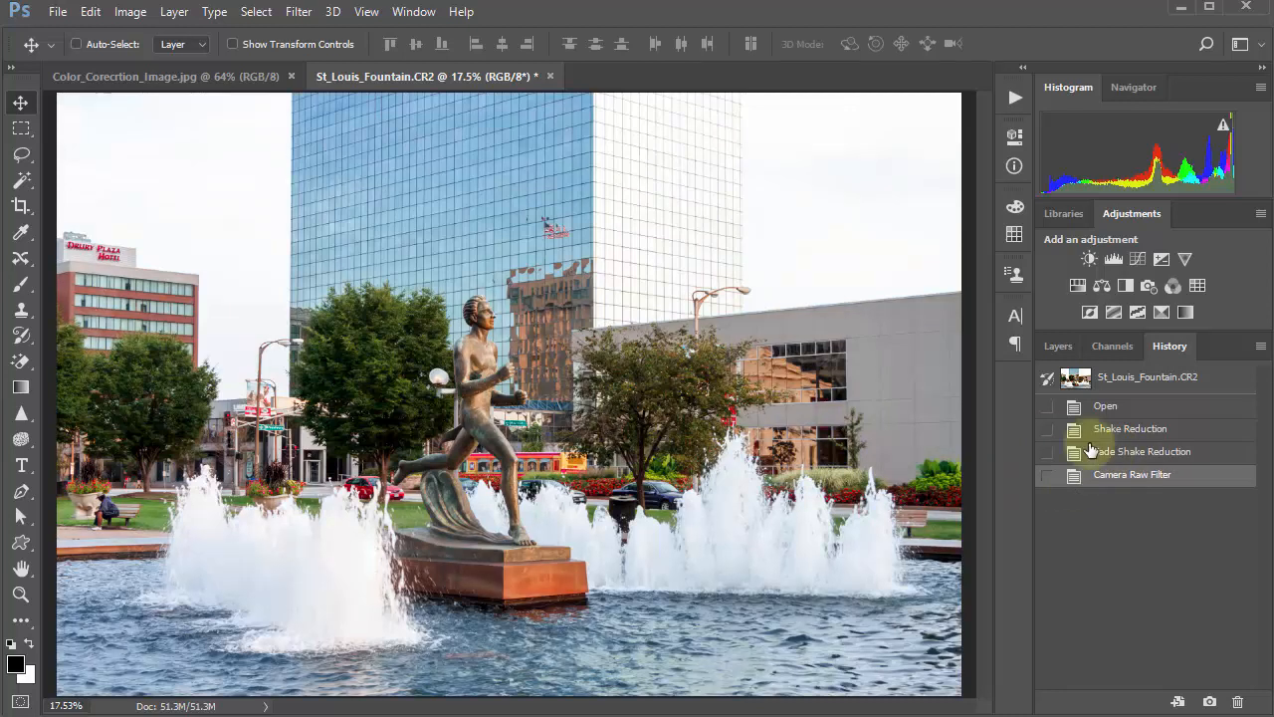
Step: Reopen the Camera Raw Filter and test white balance samples on the fountain water, the street lamp globe and the grey building wall
{"action": "left_click", "coordinate": [299, 12]}
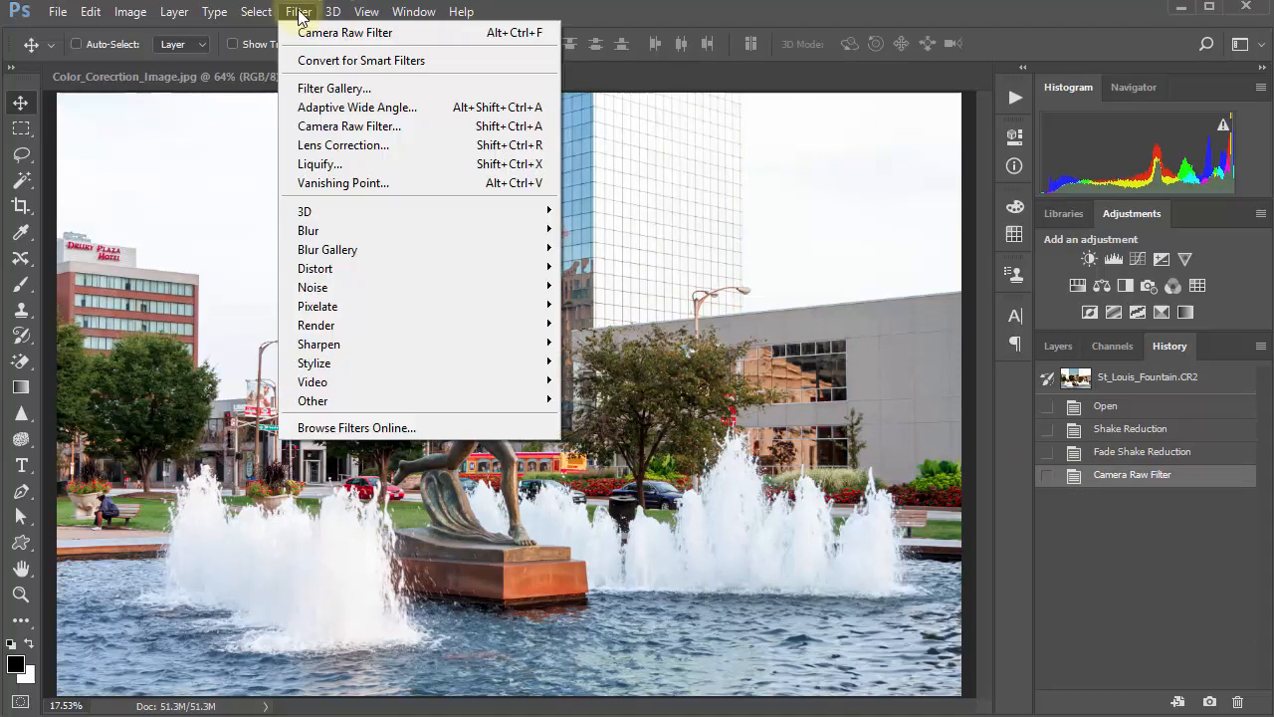
{"action": "left_click", "coordinate": [351, 127]}
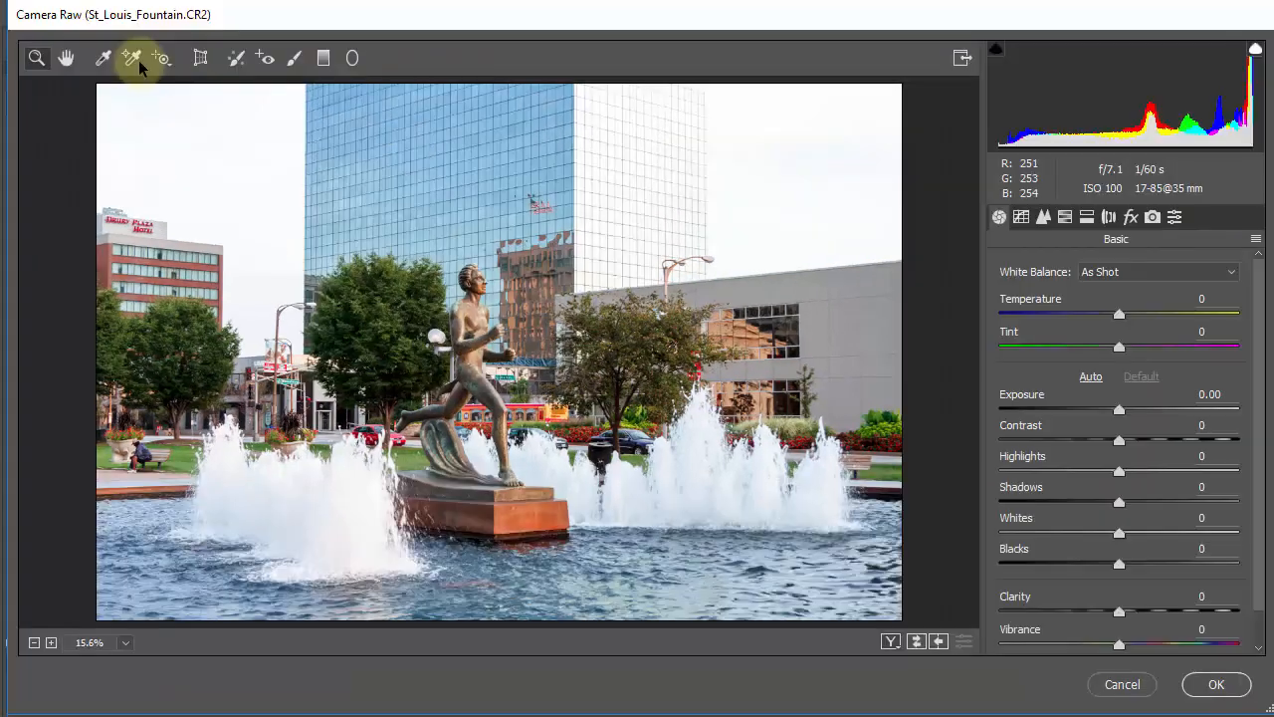
{"action": "left_click", "coordinate": [100, 58]}
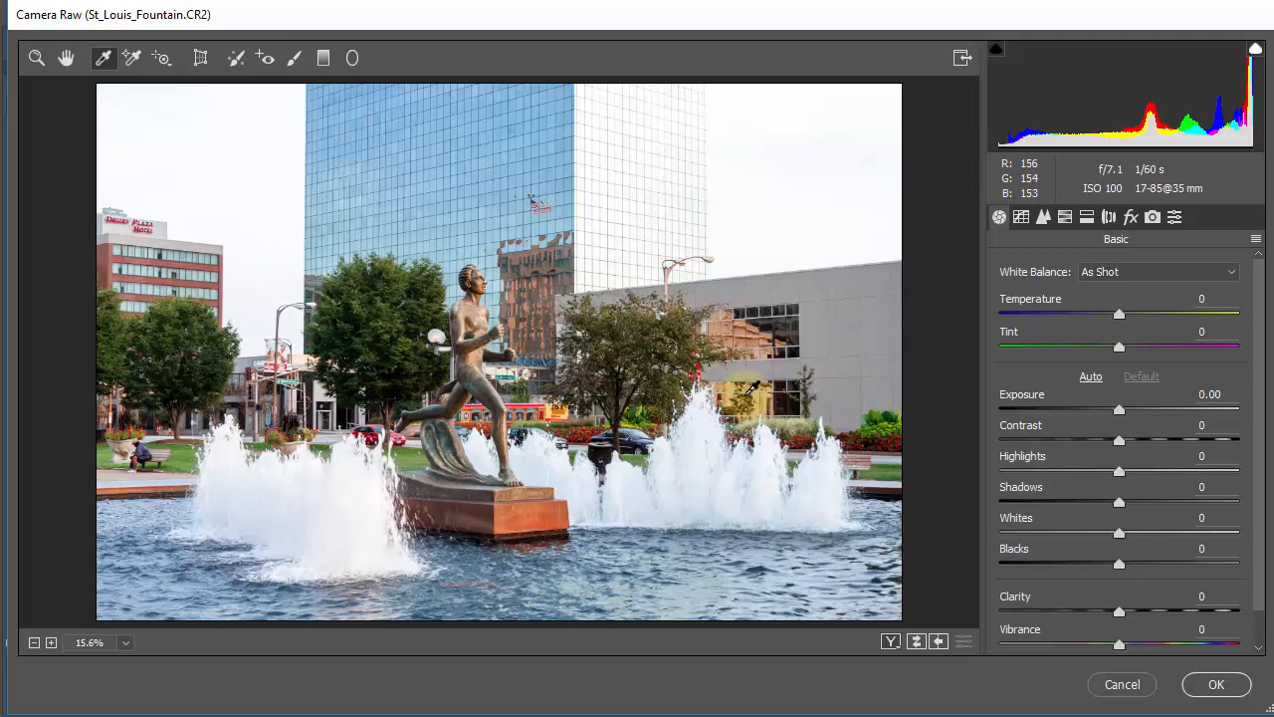
{"action": "left_click", "coordinate": [697, 424]}
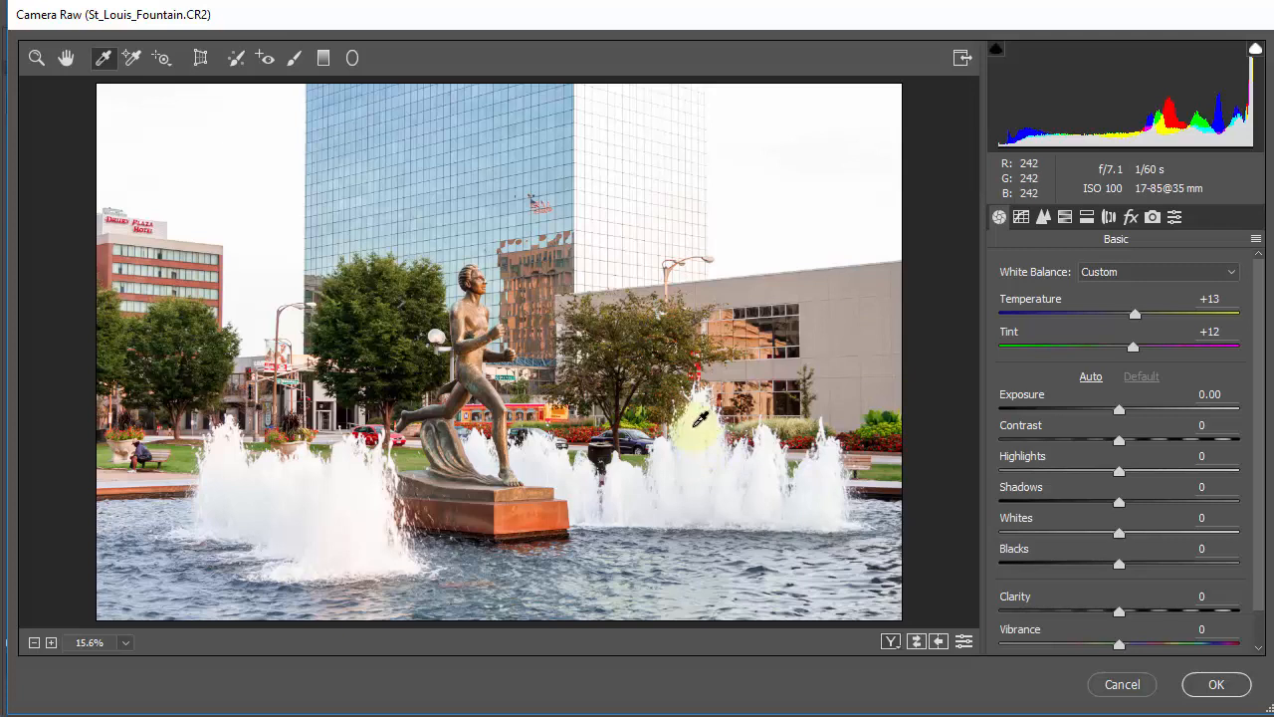
{"action": "left_click", "coordinate": [437, 335]}
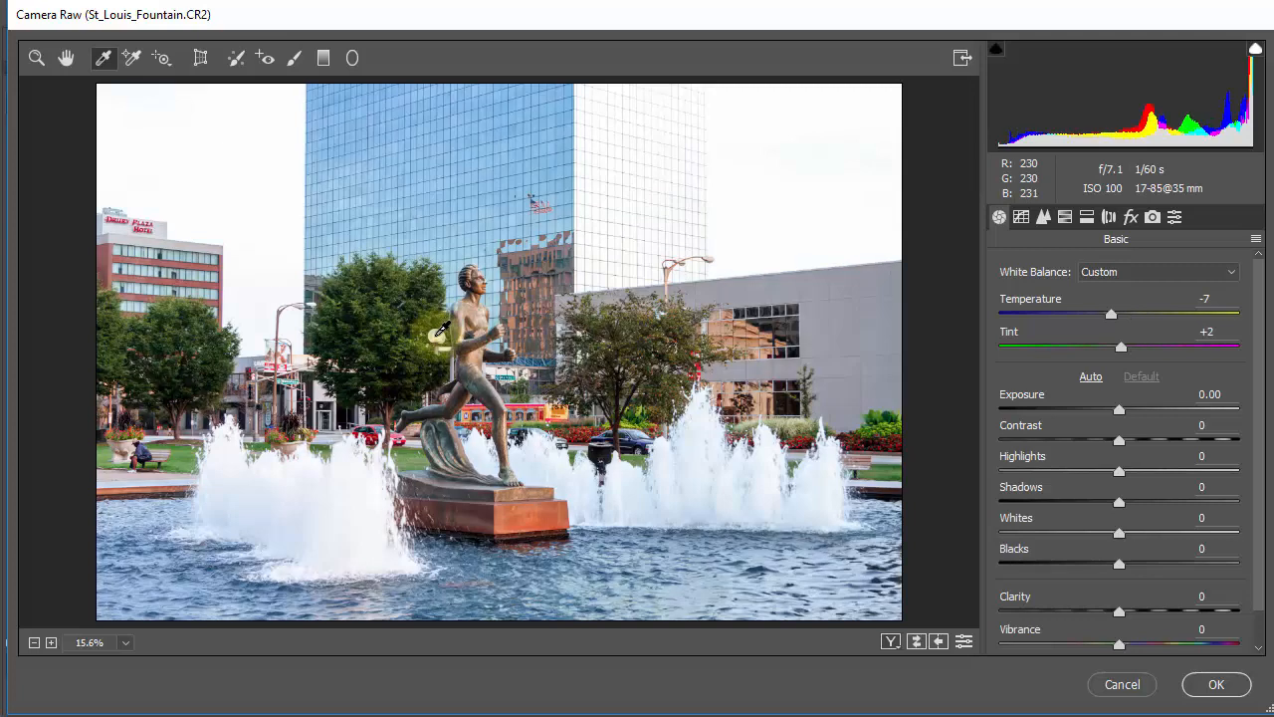
{"action": "left_click", "coordinate": [762, 455]}
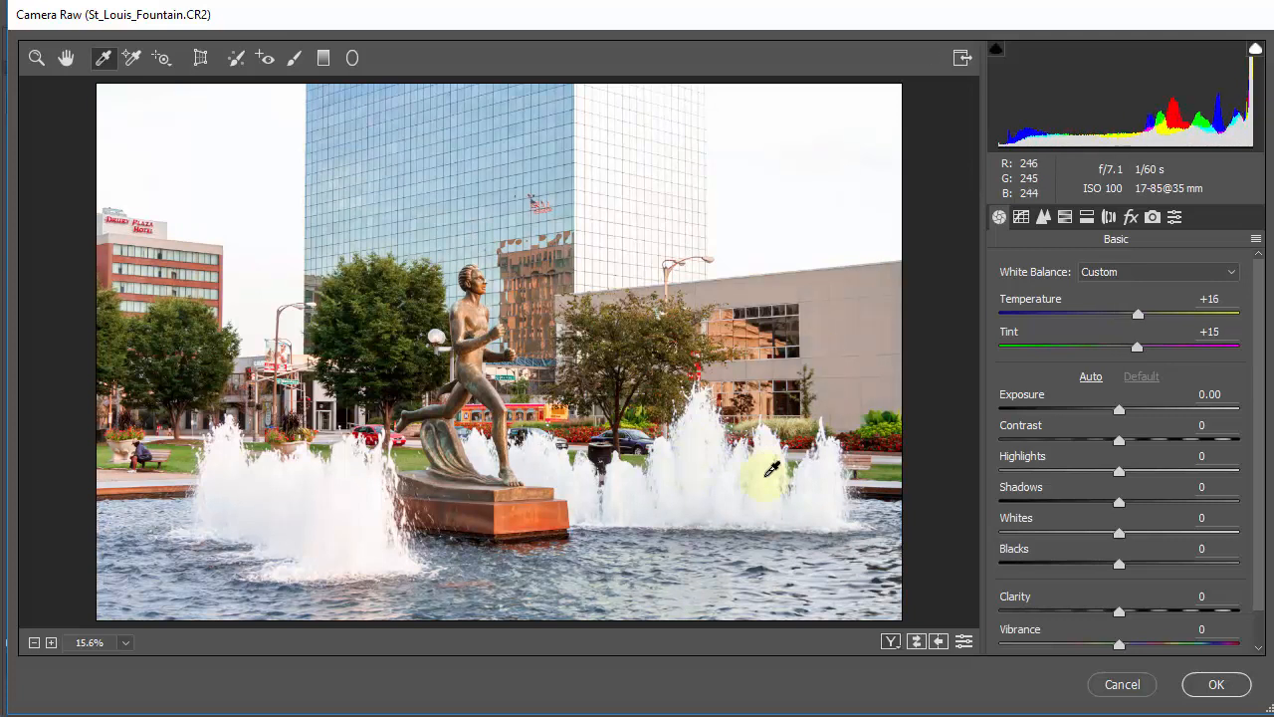
{"action": "left_click", "coordinate": [864, 289]}
{"action": "left_click", "coordinate": [858, 291]}
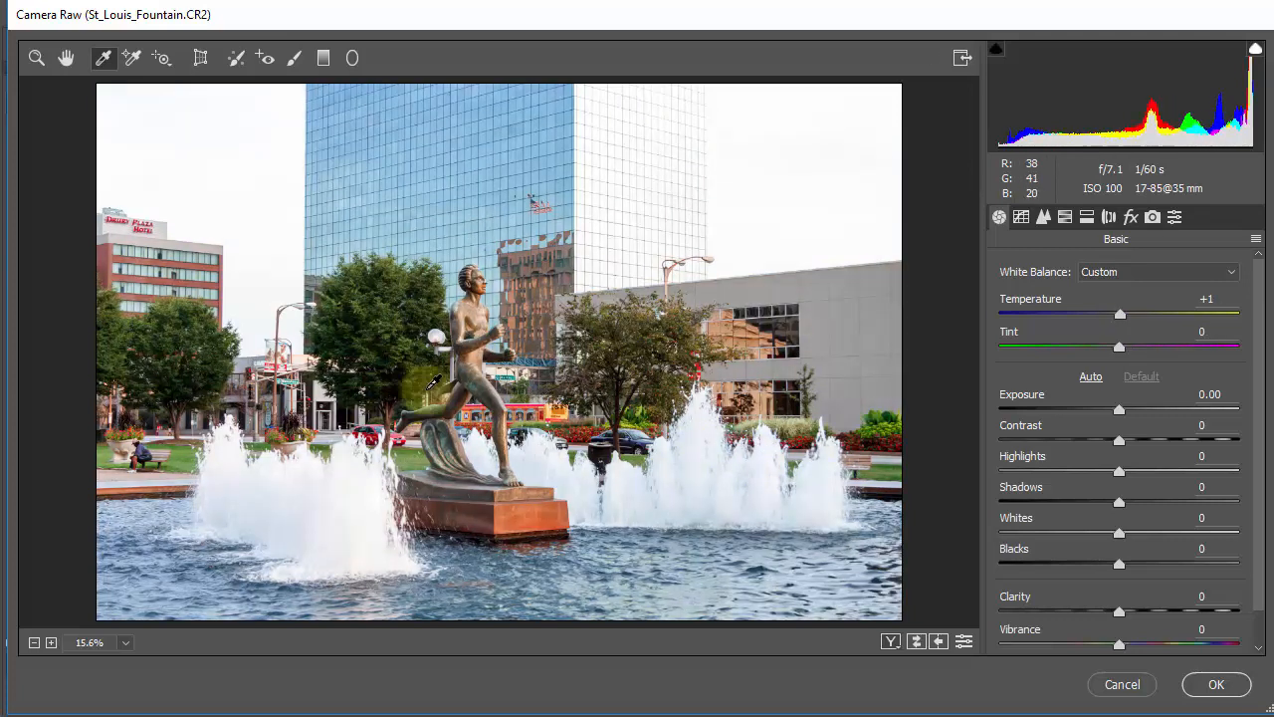
Step: Try white balance samples on colored areas such as the green tree and the red trolley, finishing with a sample from the grey wall
{"action": "left_click", "coordinate": [186, 332]}
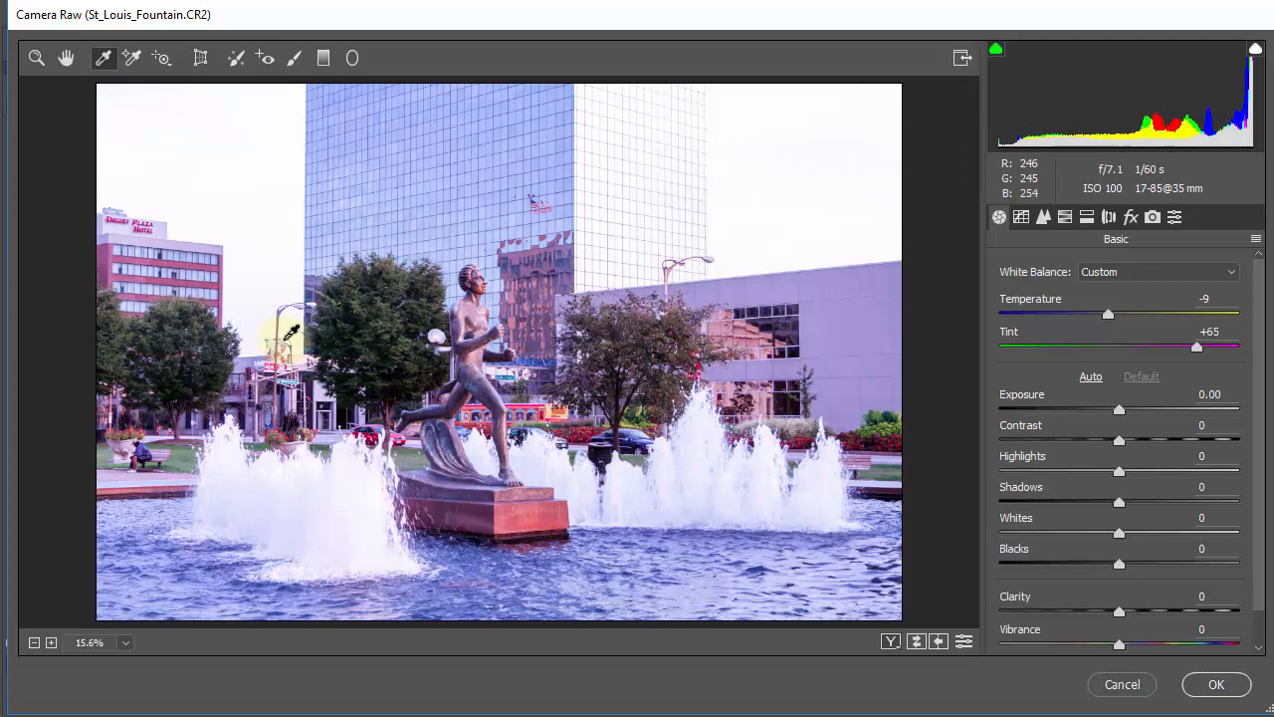
{"action": "left_click", "coordinate": [434, 329]}
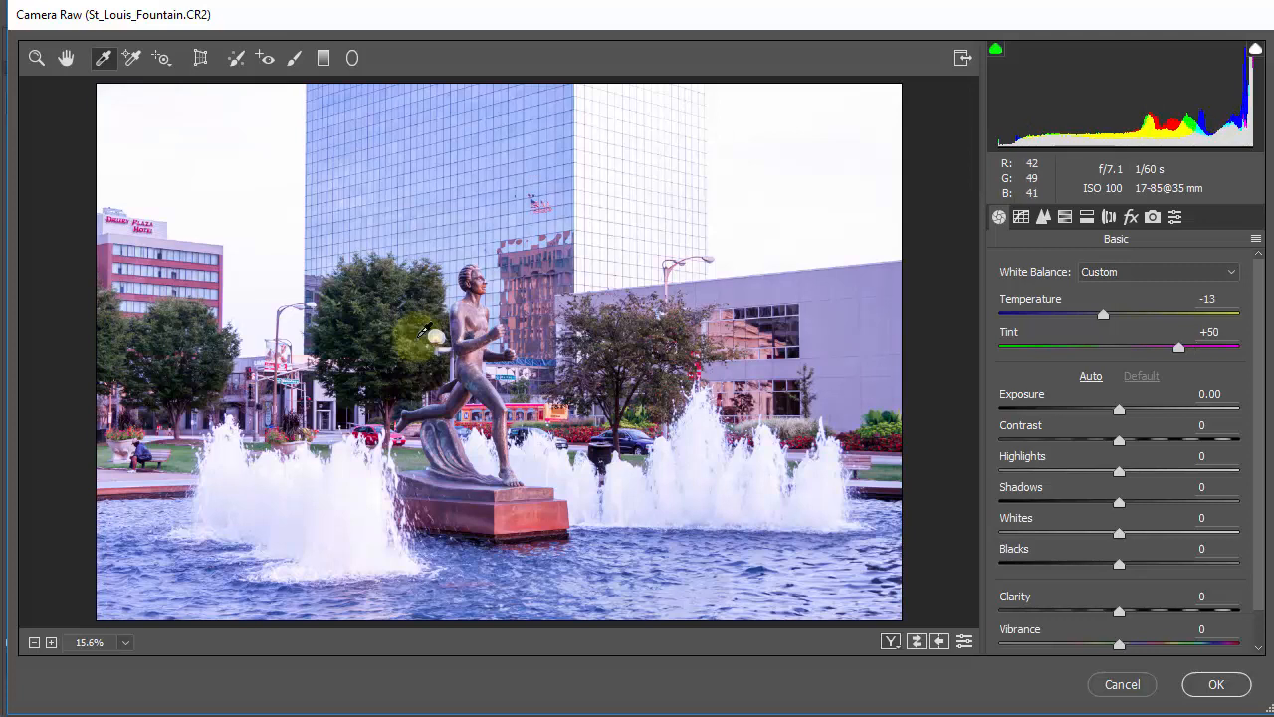
{"action": "left_click", "coordinate": [322, 386]}
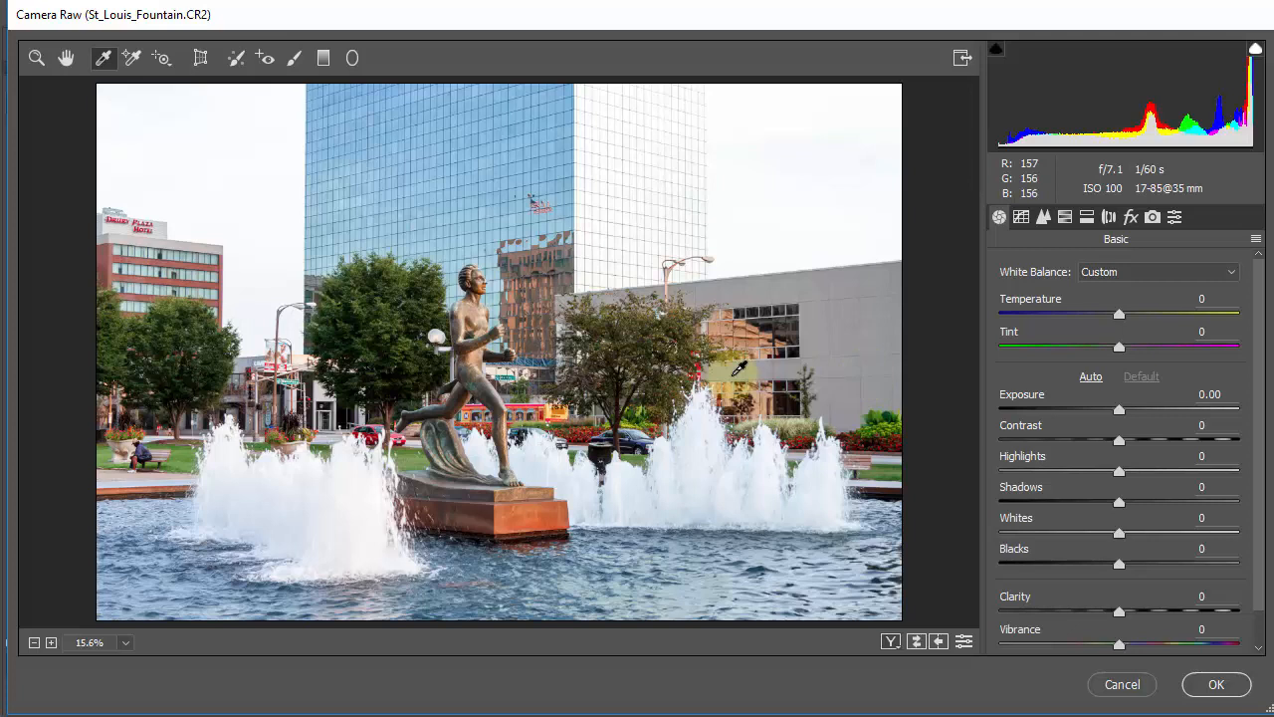
{"action": "left_click", "coordinate": [829, 314]}
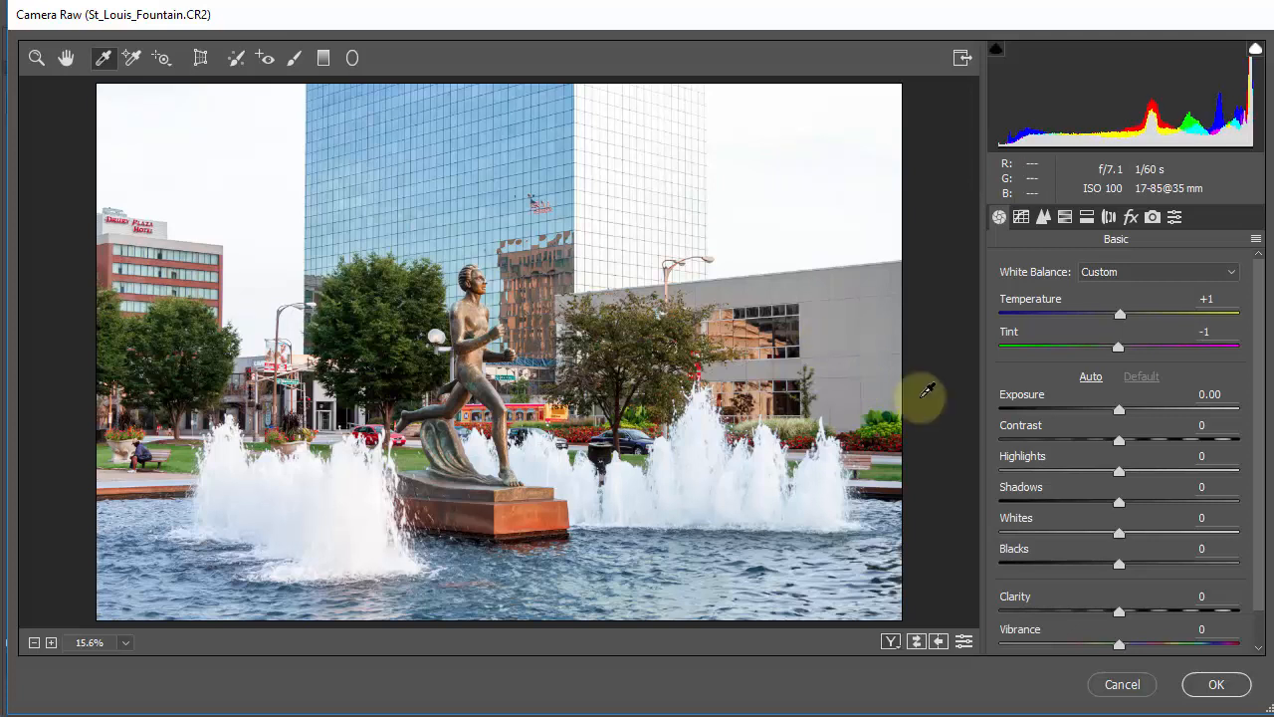
{"action": "left_click", "coordinate": [528, 400]}
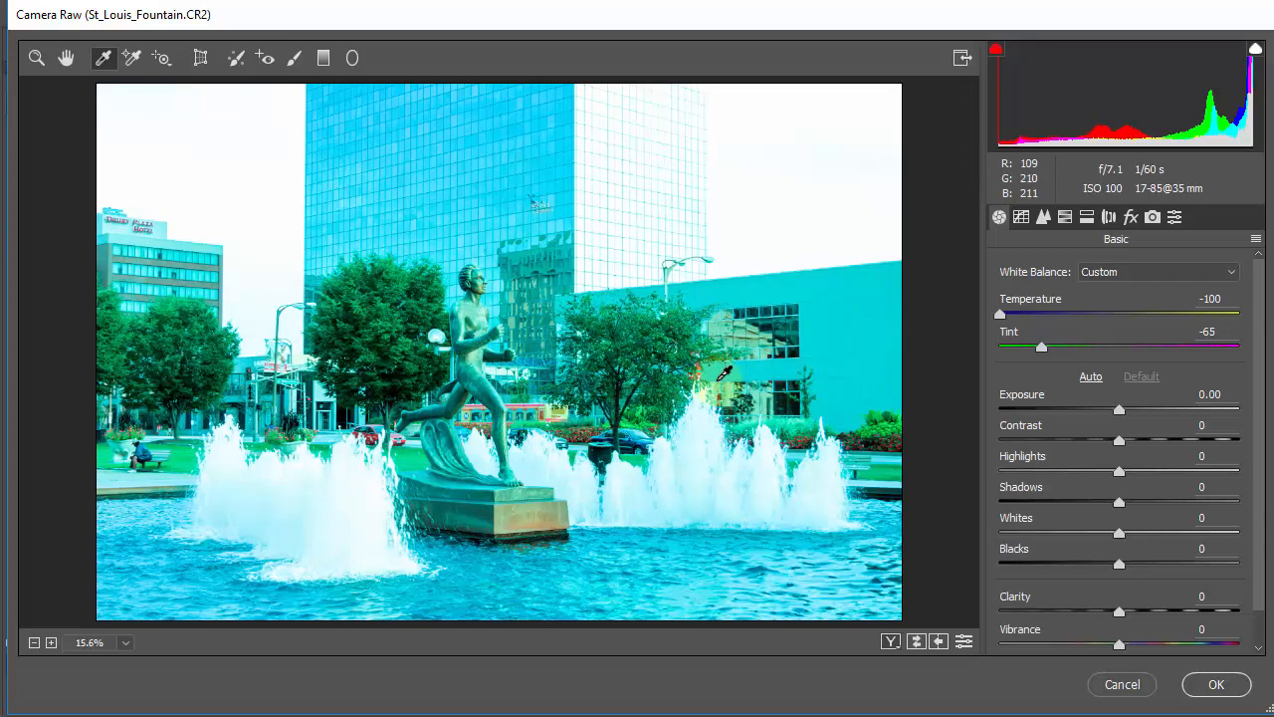
{"action": "left_click", "coordinate": [826, 296]}
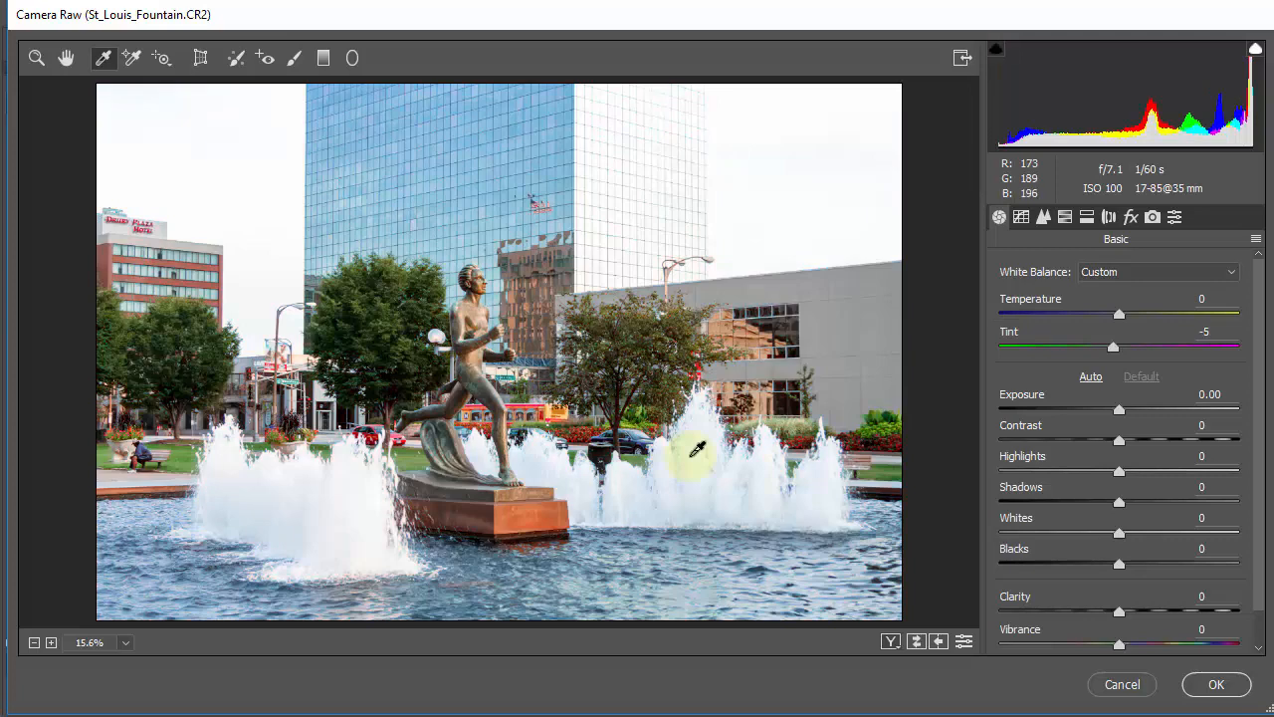
Step: Sample the white balance from the blue pool water, giving temperature +11 and tint +11, and apply the Camera Raw Filter
{"action": "left_click", "coordinate": [733, 595]}
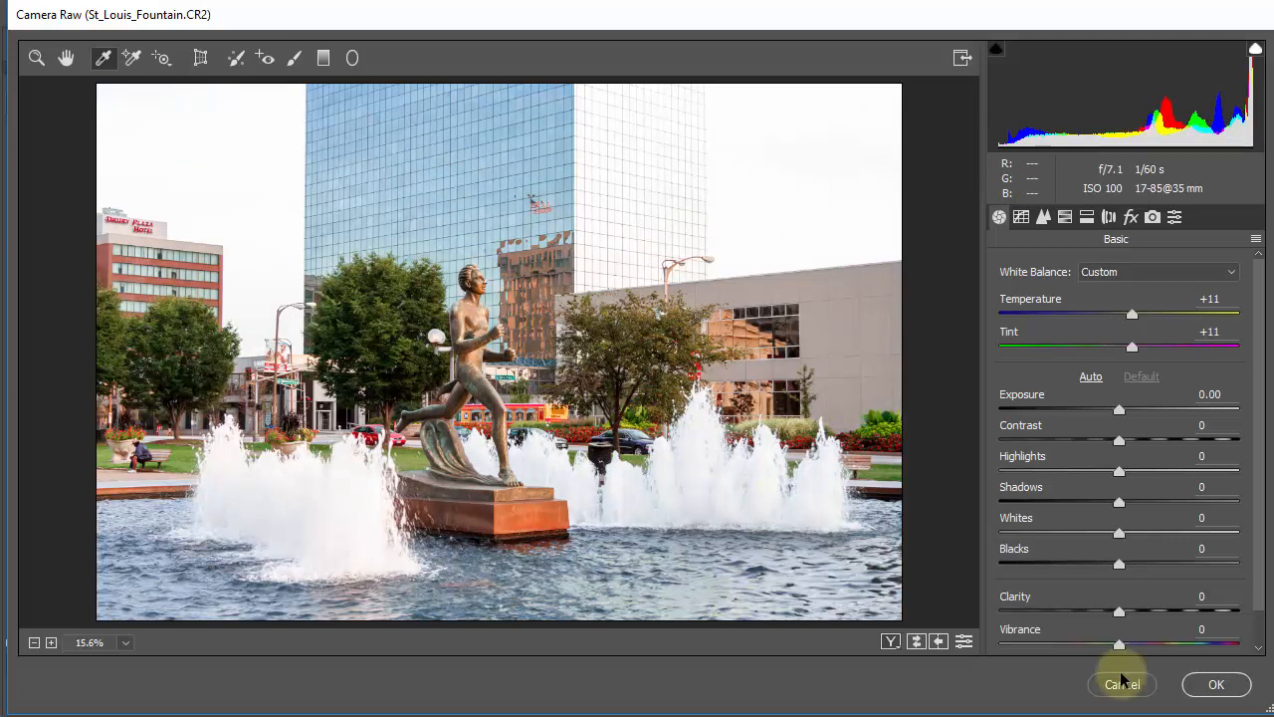
{"action": "left_click", "coordinate": [1151, 689]}
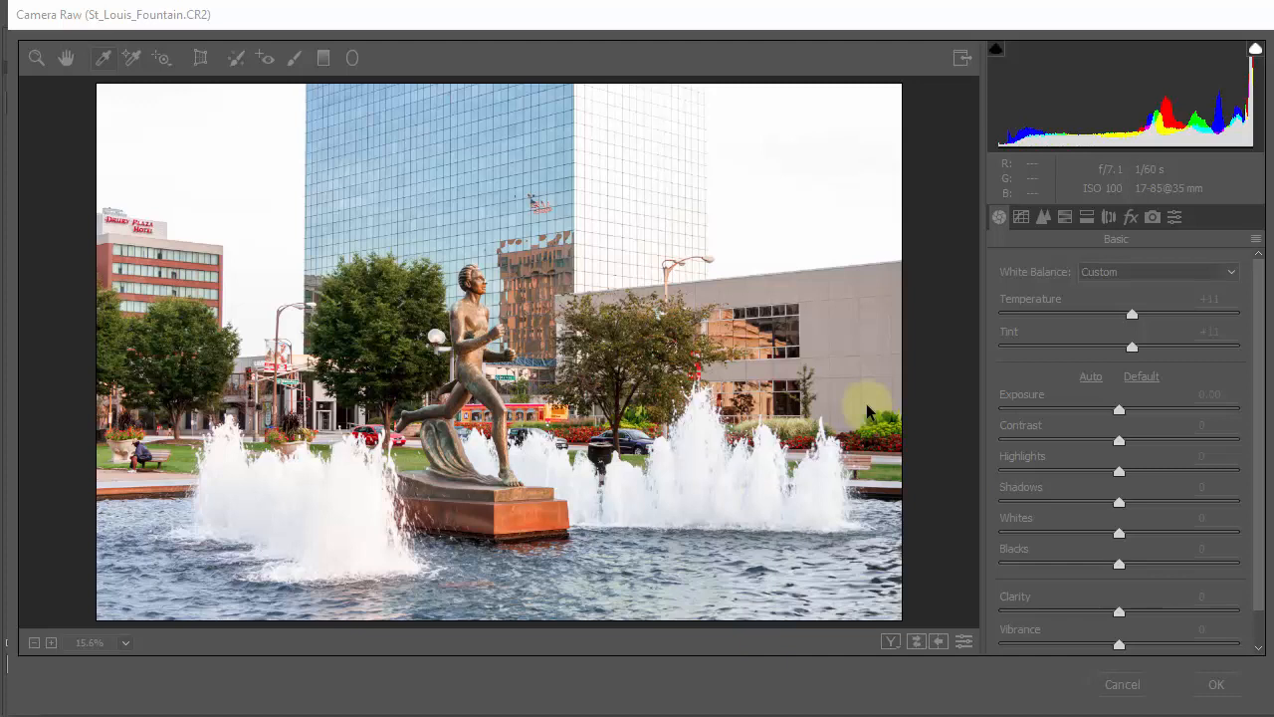
{"action": "left_click", "coordinate": [447, 23]}
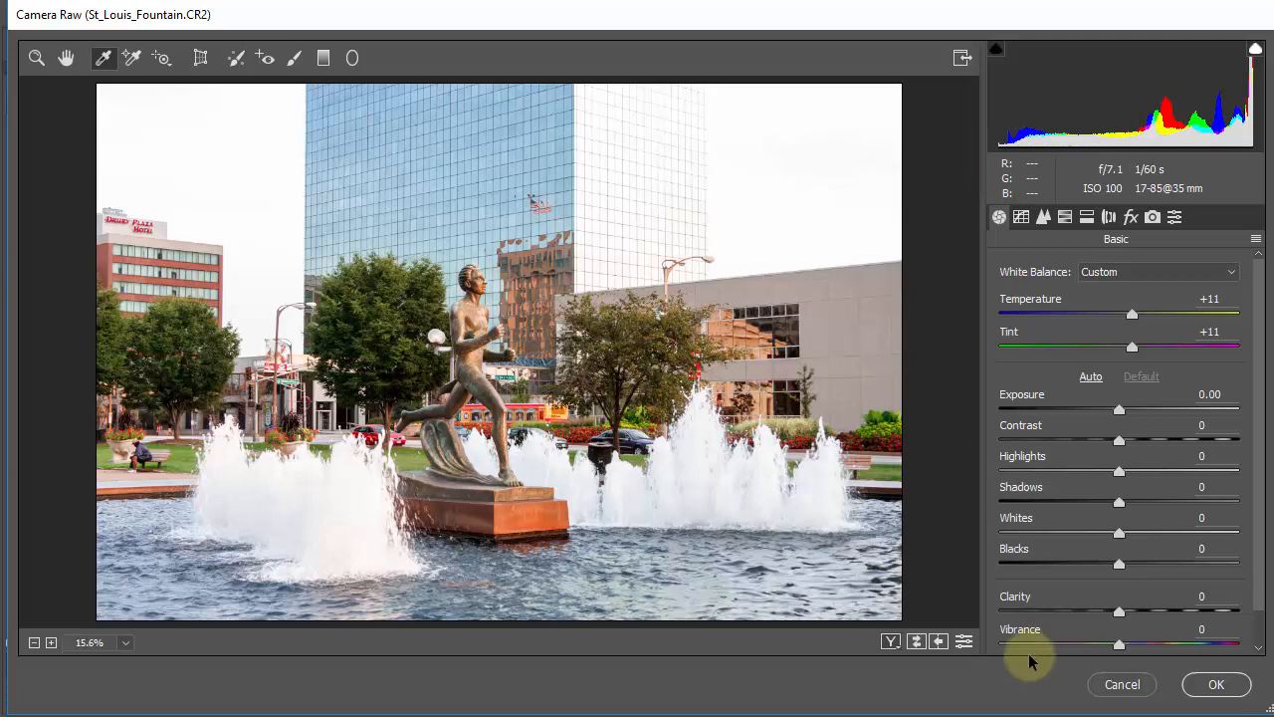
{"action": "left_click", "coordinate": [1216, 685]}
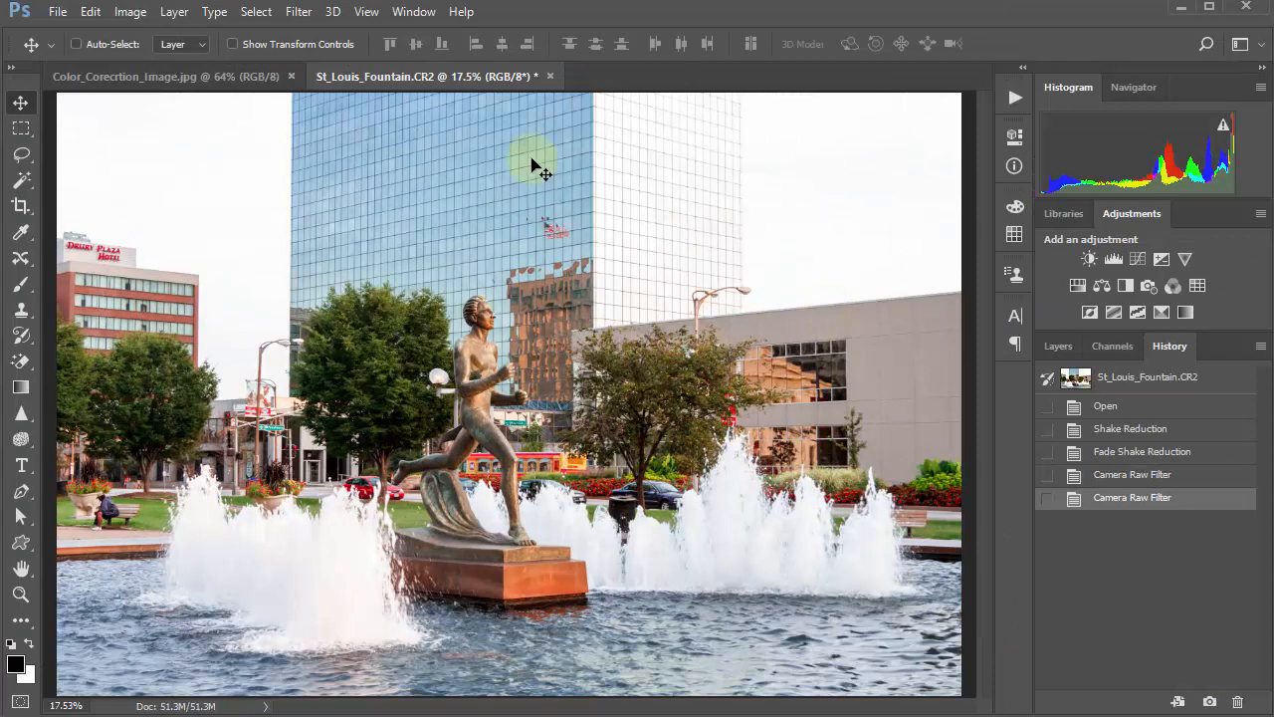
{"action": "left_click", "coordinate": [165, 76]}
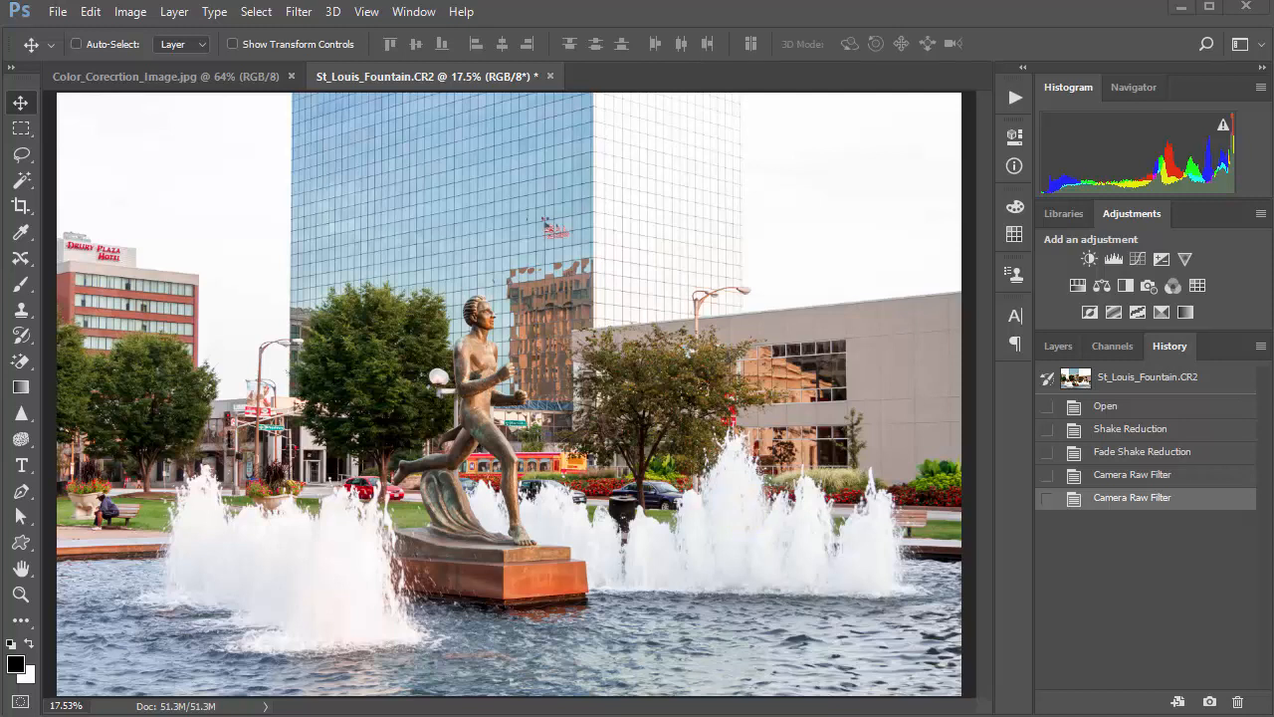
Step: Open the Image Size settings for the fountain photo and zoom out the preview to show more of the statue
{"action": "left_click", "coordinate": [132, 12]}
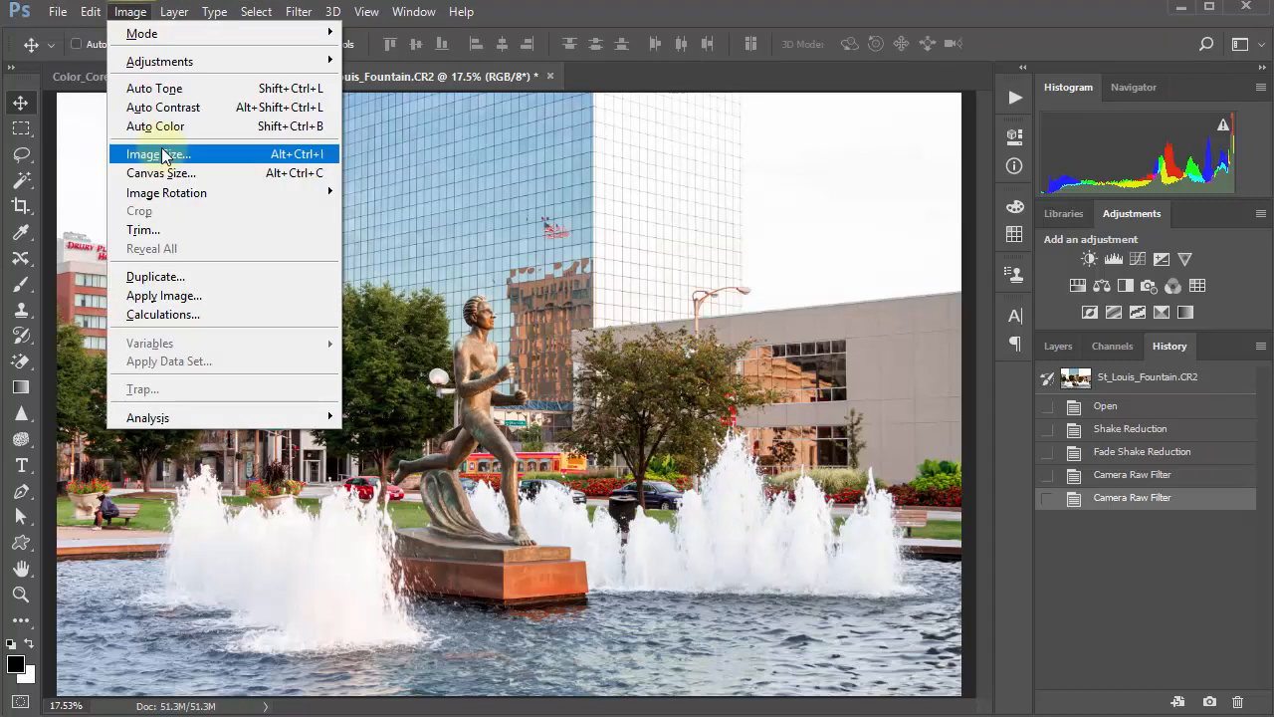
{"action": "left_click", "coordinate": [248, 154]}
{"action": "left_click_drag", "start_coordinate": [950, 241], "coordinate": [614, 182]}
{"action": "mouse_move", "coordinate": [426, 285]}
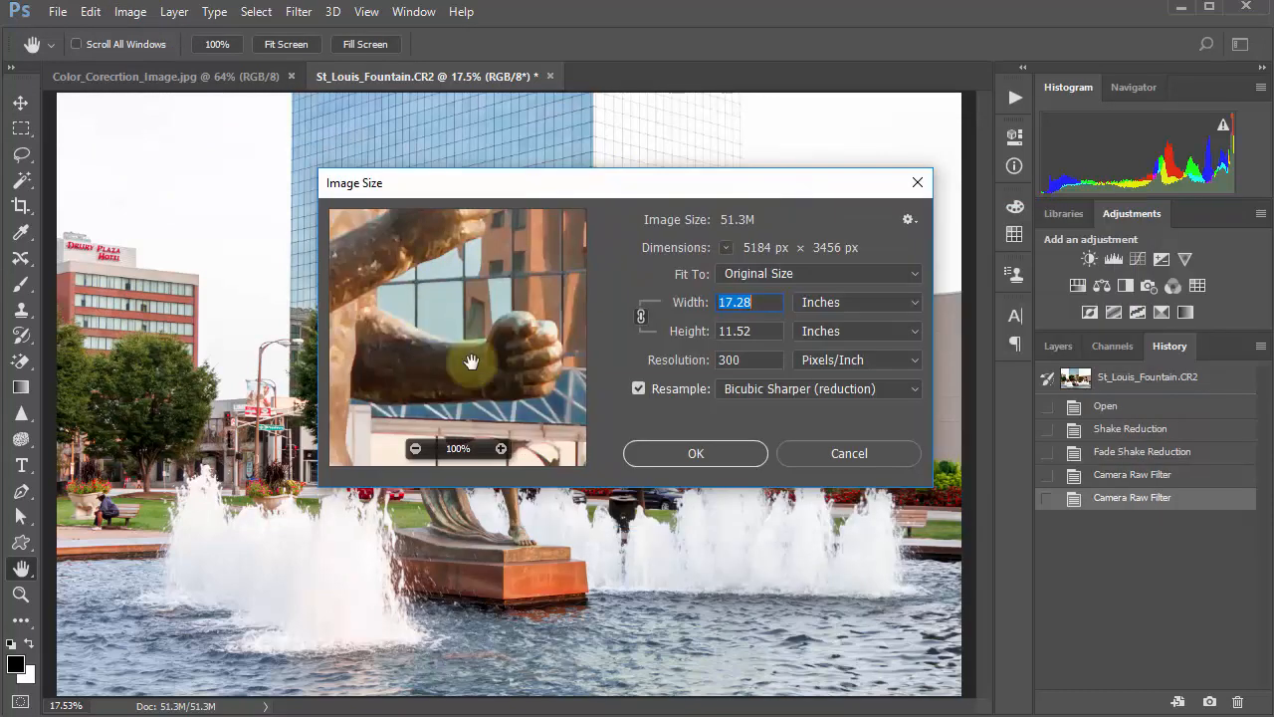
{"action": "left_click", "coordinate": [416, 449]}
{"action": "left_click", "coordinate": [416, 449]}
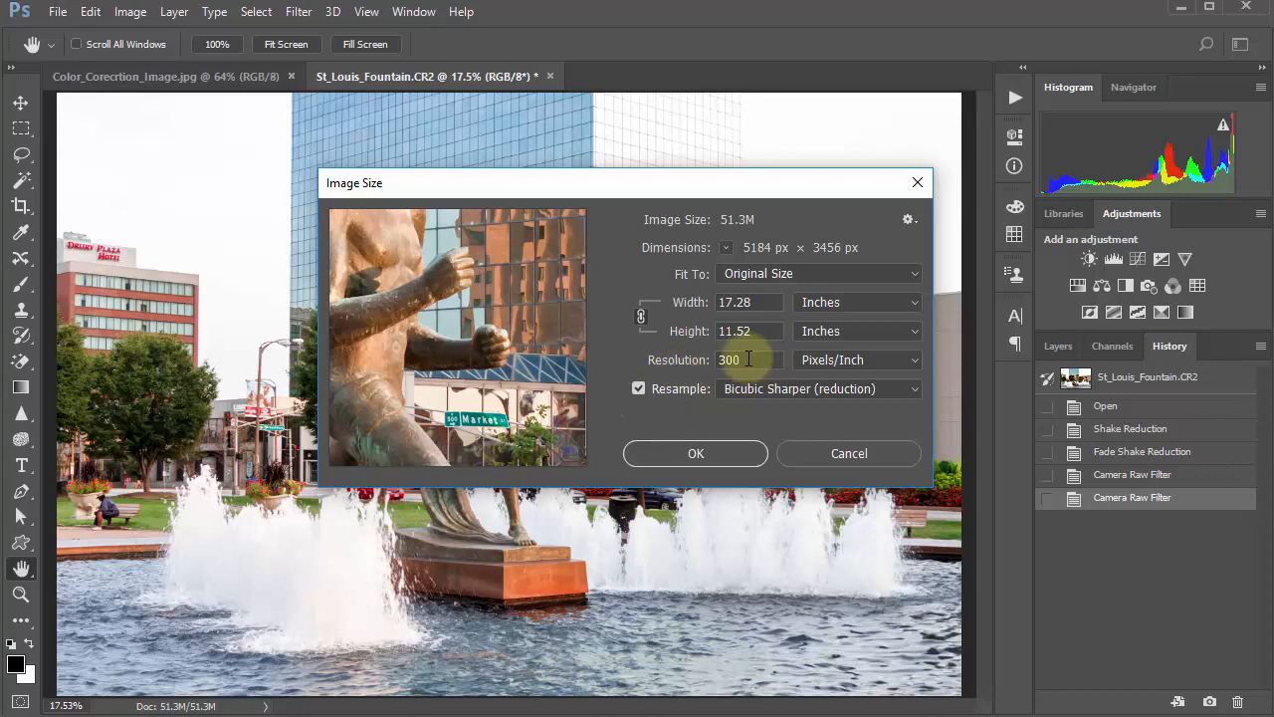
Step: Set the image width to 10 inches while keeping the resolution at 300 pixels per inch
{"action": "double_click", "coordinate": [758, 360]}
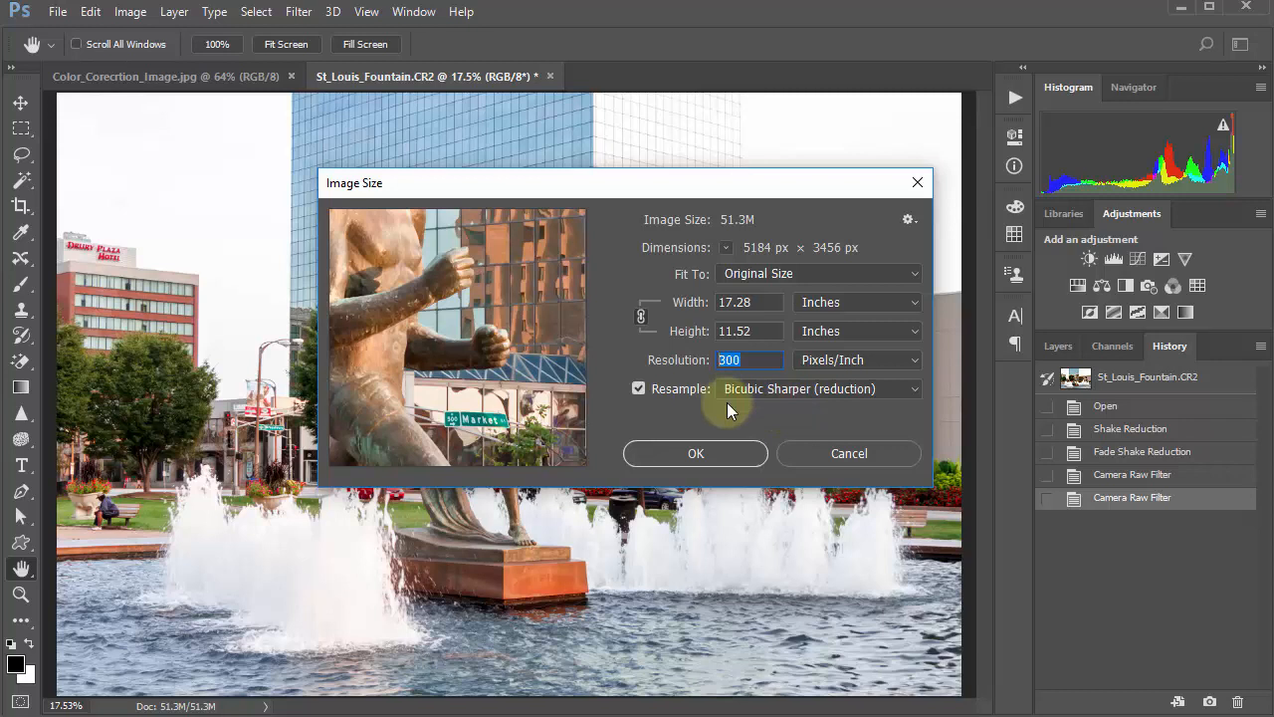
{"action": "left_click", "coordinate": [752, 361]}
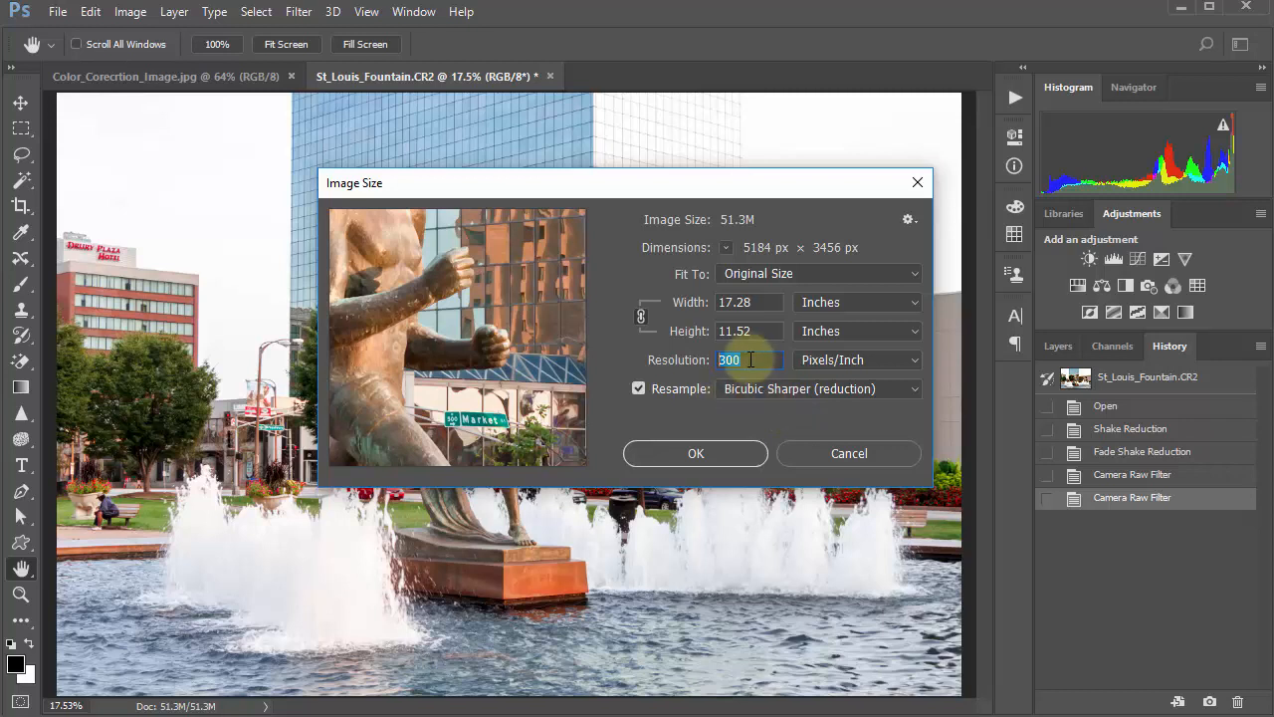
{"action": "left_click_drag", "start_coordinate": [752, 362], "coordinate": [702, 361]}
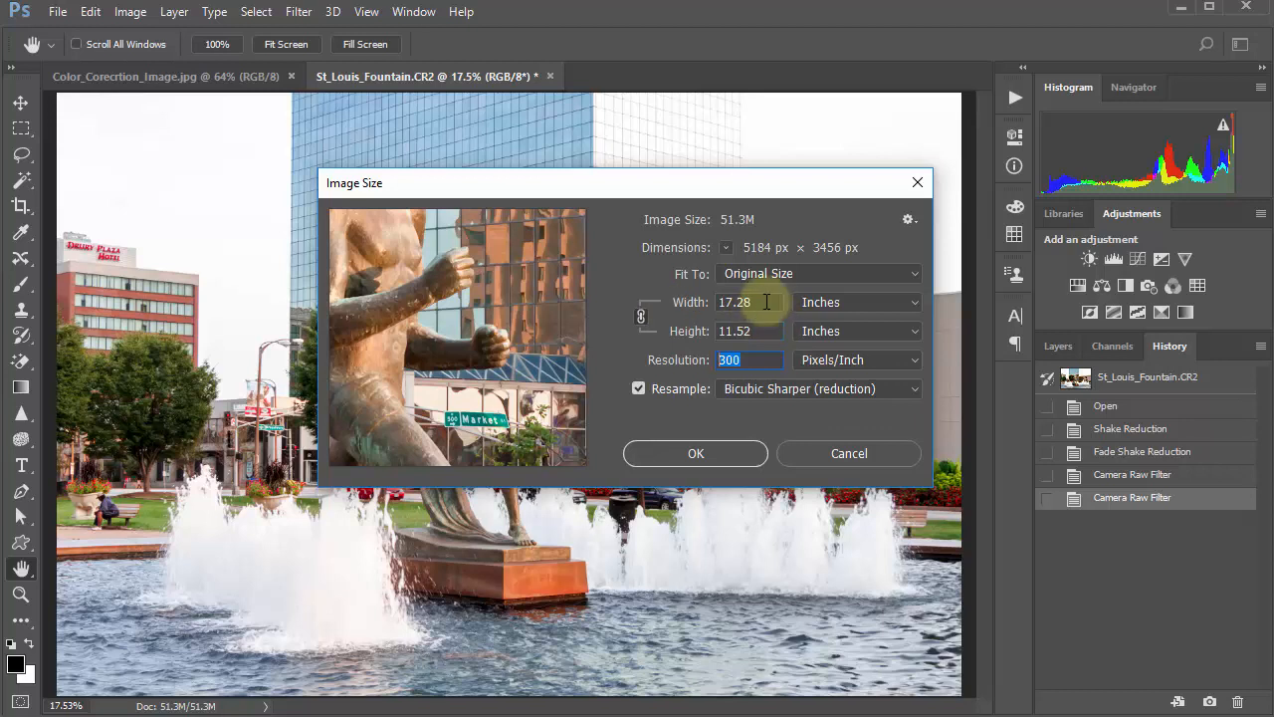
{"action": "double_click", "coordinate": [766, 302]}
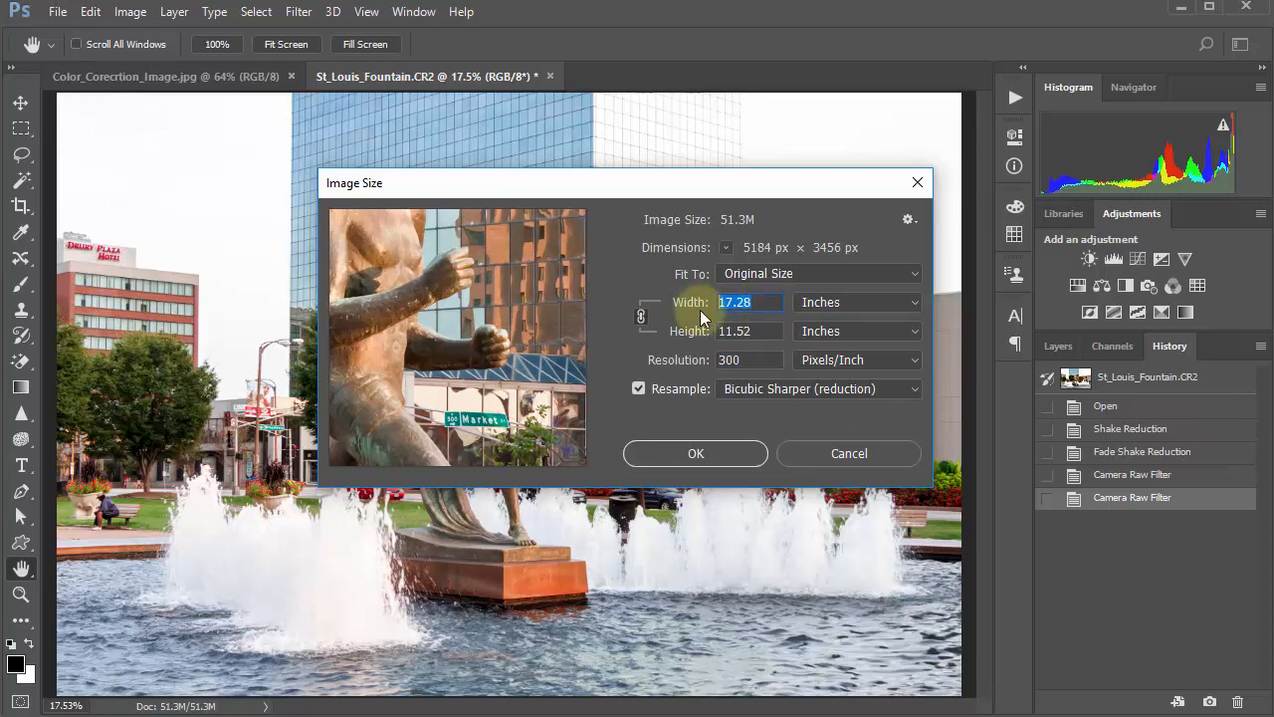
{"action": "type", "text": "10"}
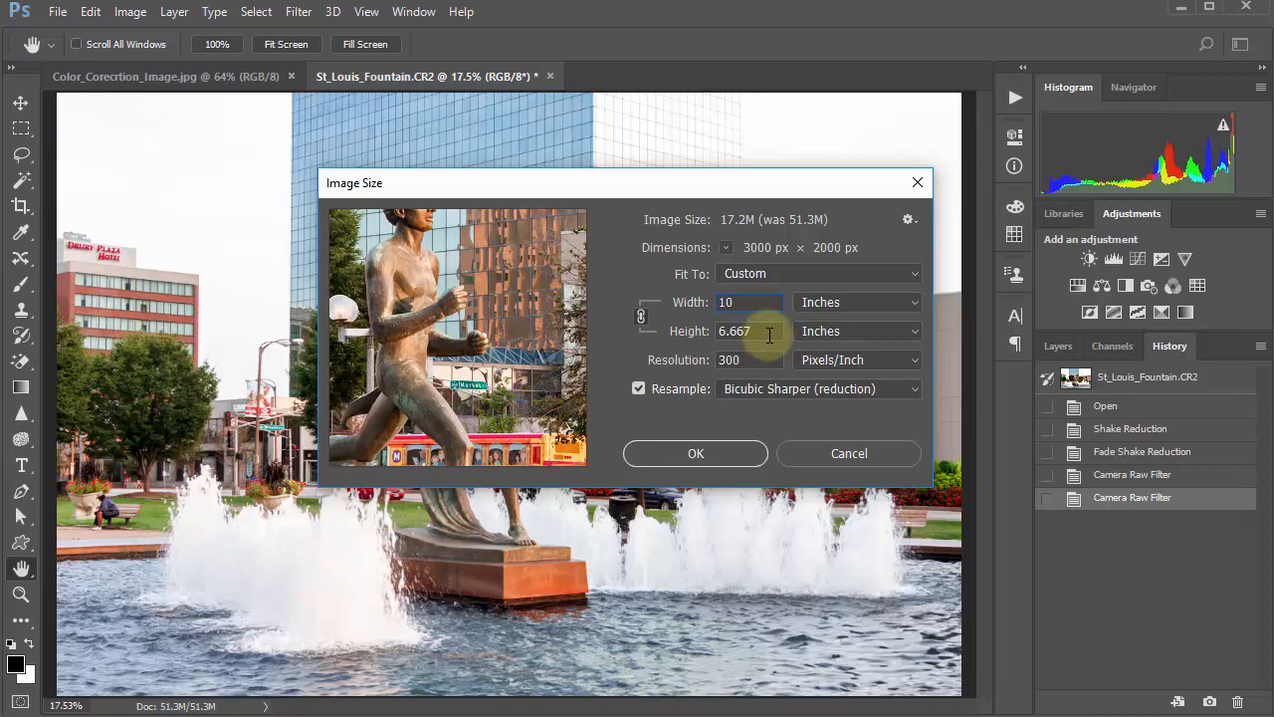
Step: Set the image height to 8 inches and apply the resize with Bicubic Sharper (reduction) resampling
{"action": "left_click_drag", "start_coordinate": [765, 333], "coordinate": [692, 331]}
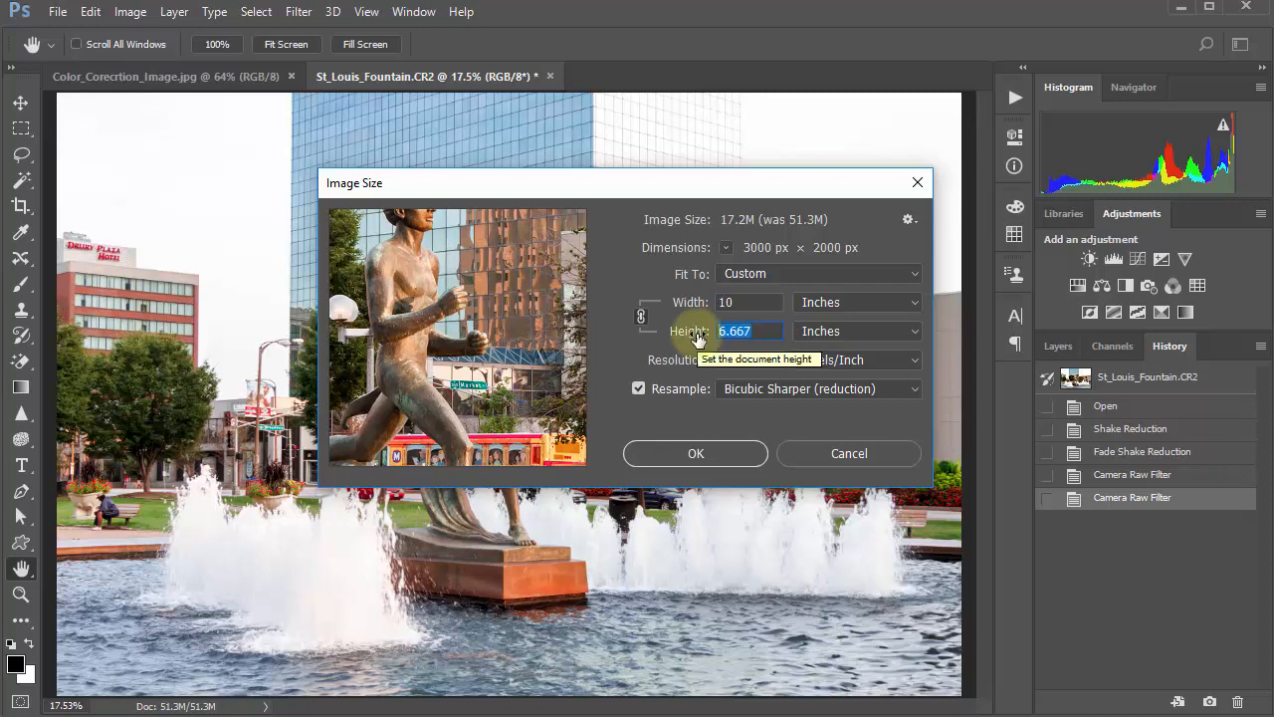
{"action": "type", "text": "8"}
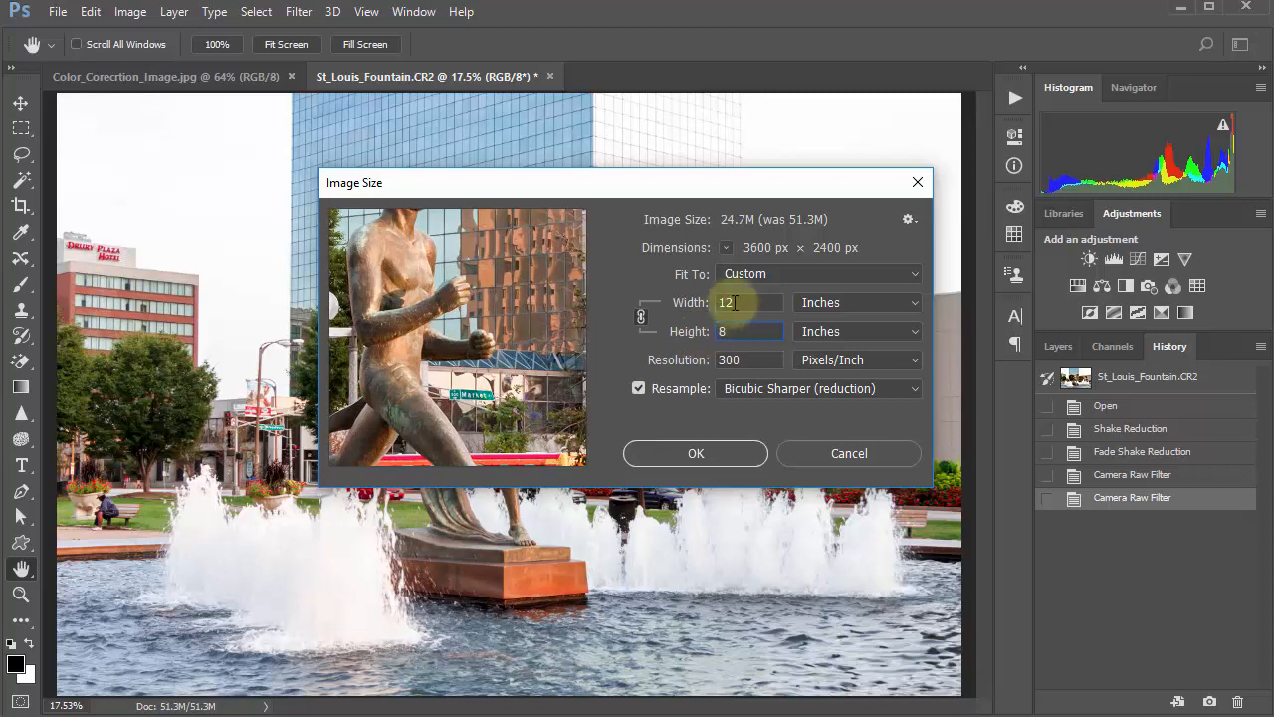
{"action": "left_click", "coordinate": [786, 390]}
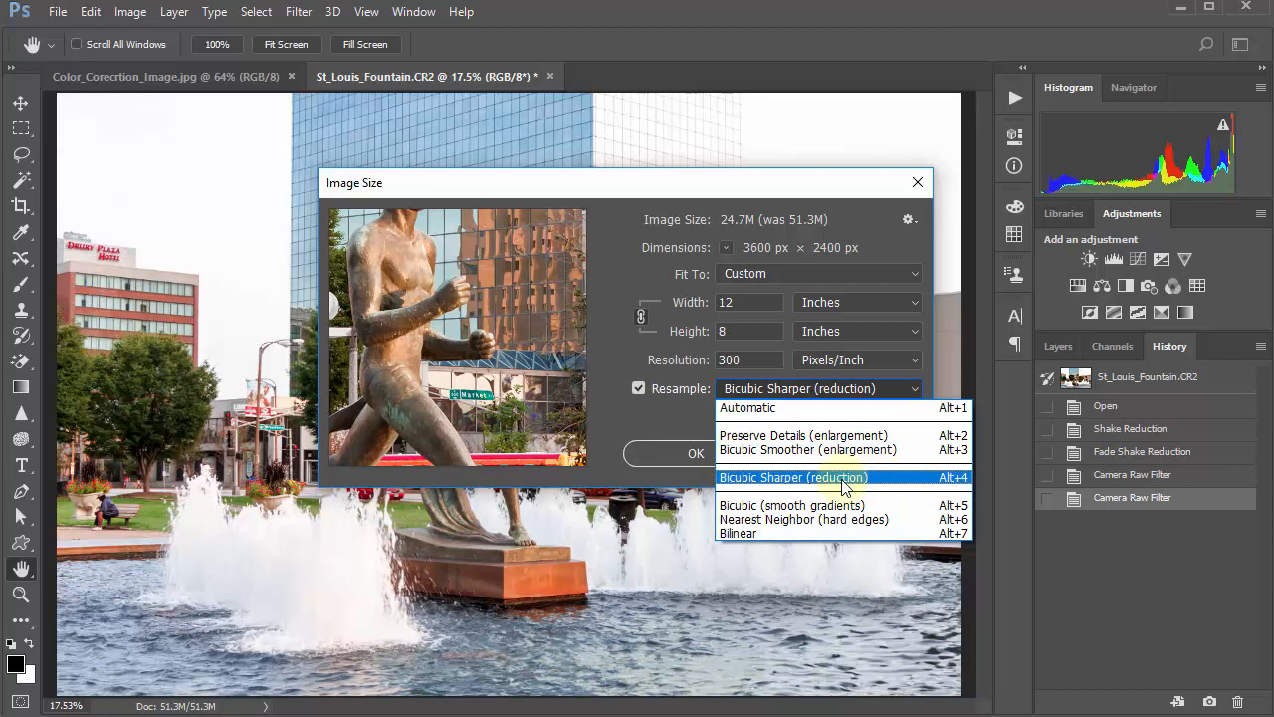
{"action": "left_click", "coordinate": [729, 182]}
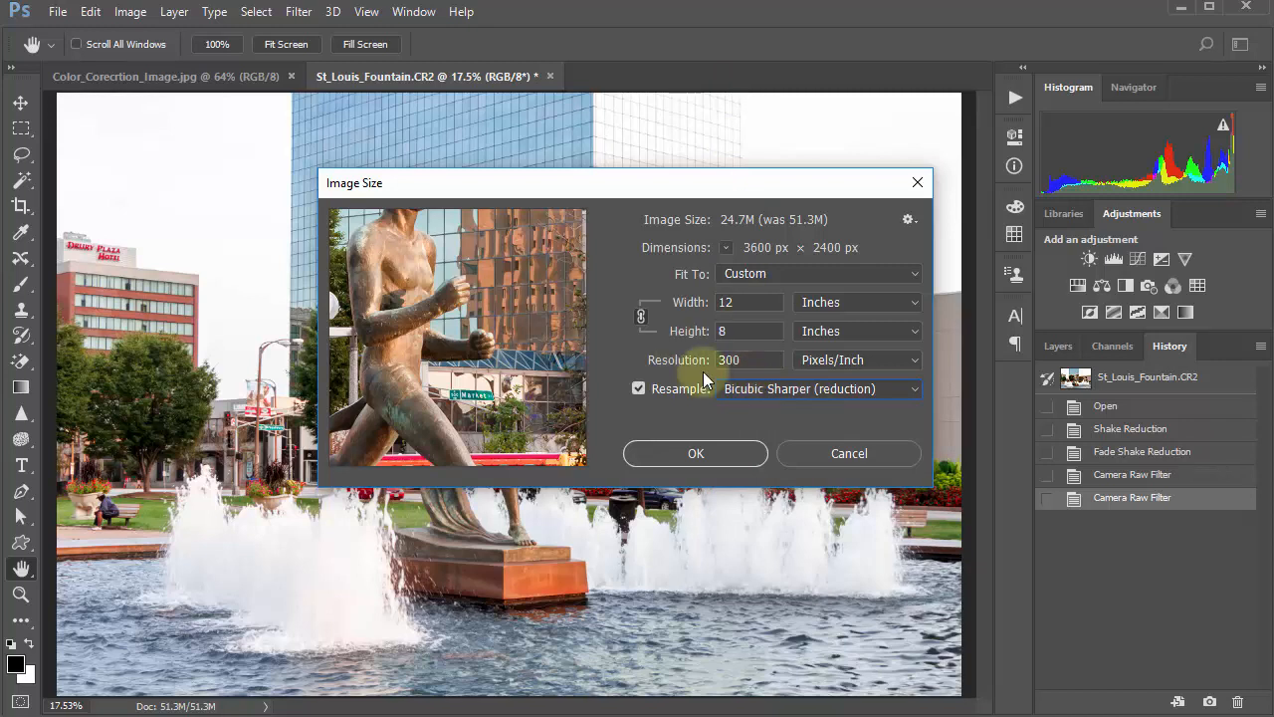
{"action": "left_click", "coordinate": [713, 454]}
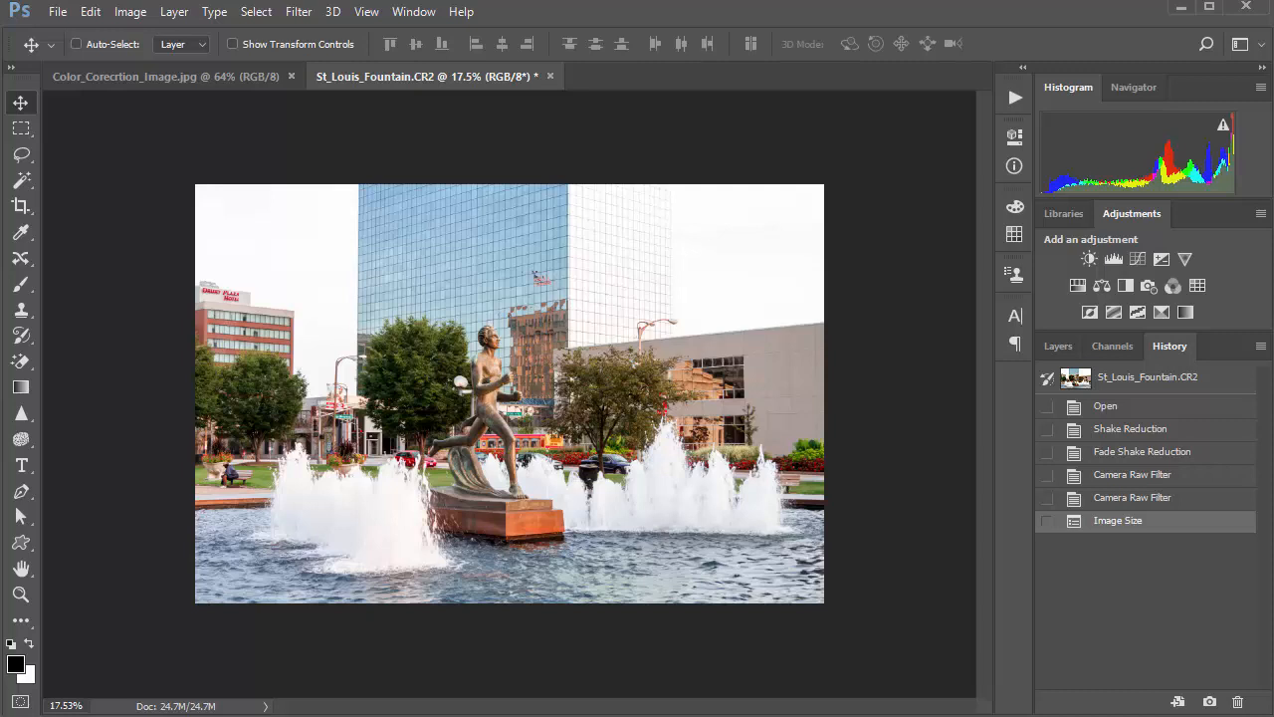
Step: Show the rulers, try pixels as the ruler unit in the Units & Rulers preferences, and close them with inches kept
{"action": "key", "text": "ctrl+r"}
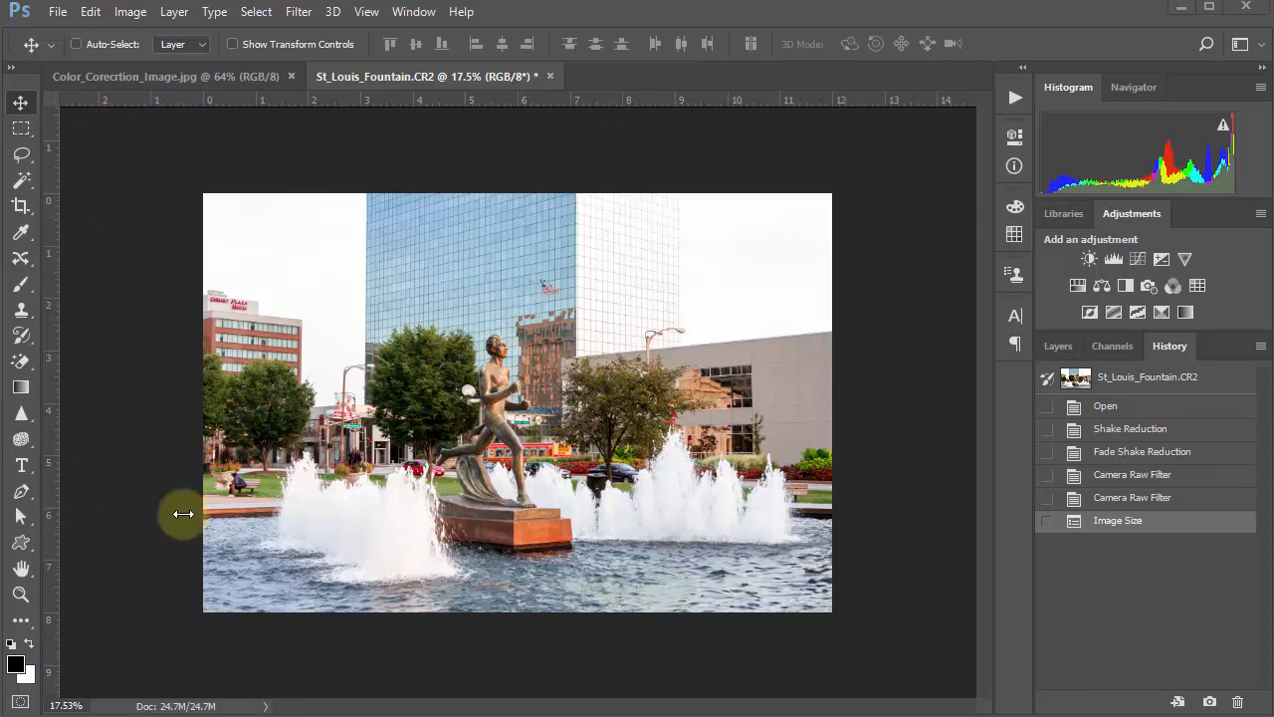
{"action": "double_click", "coordinate": [598, 97]}
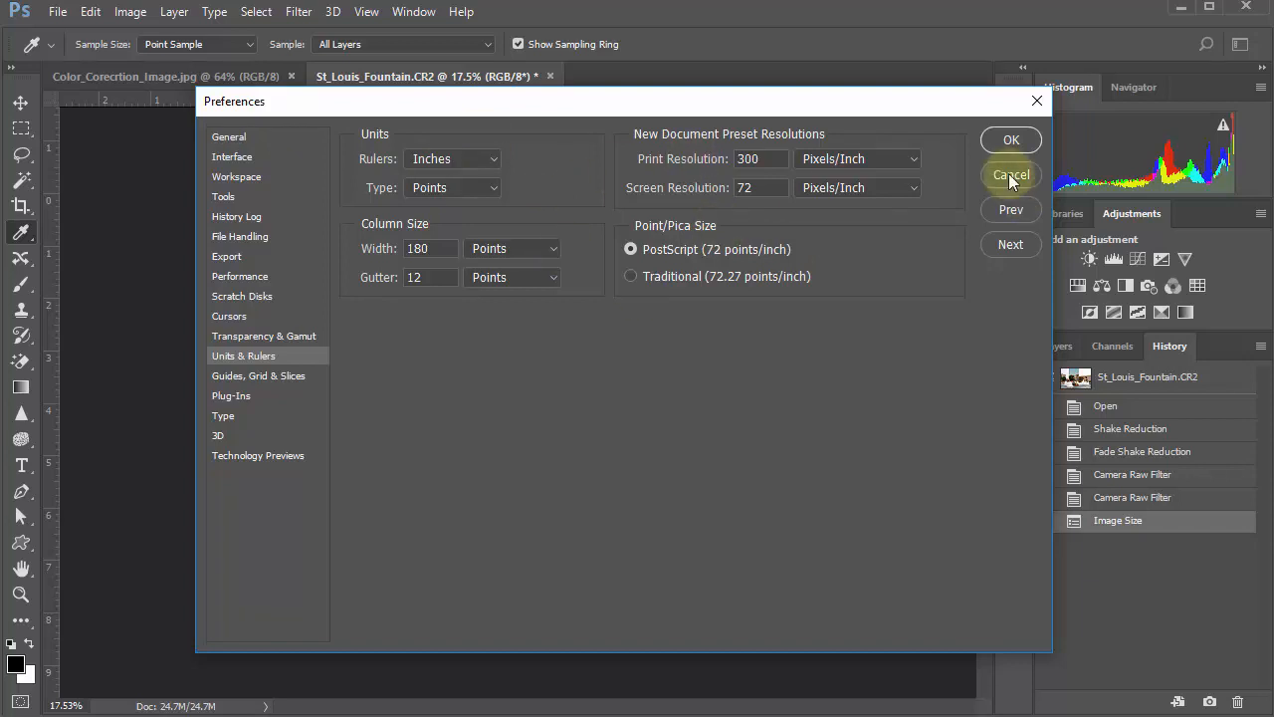
{"action": "left_click", "coordinate": [484, 159]}
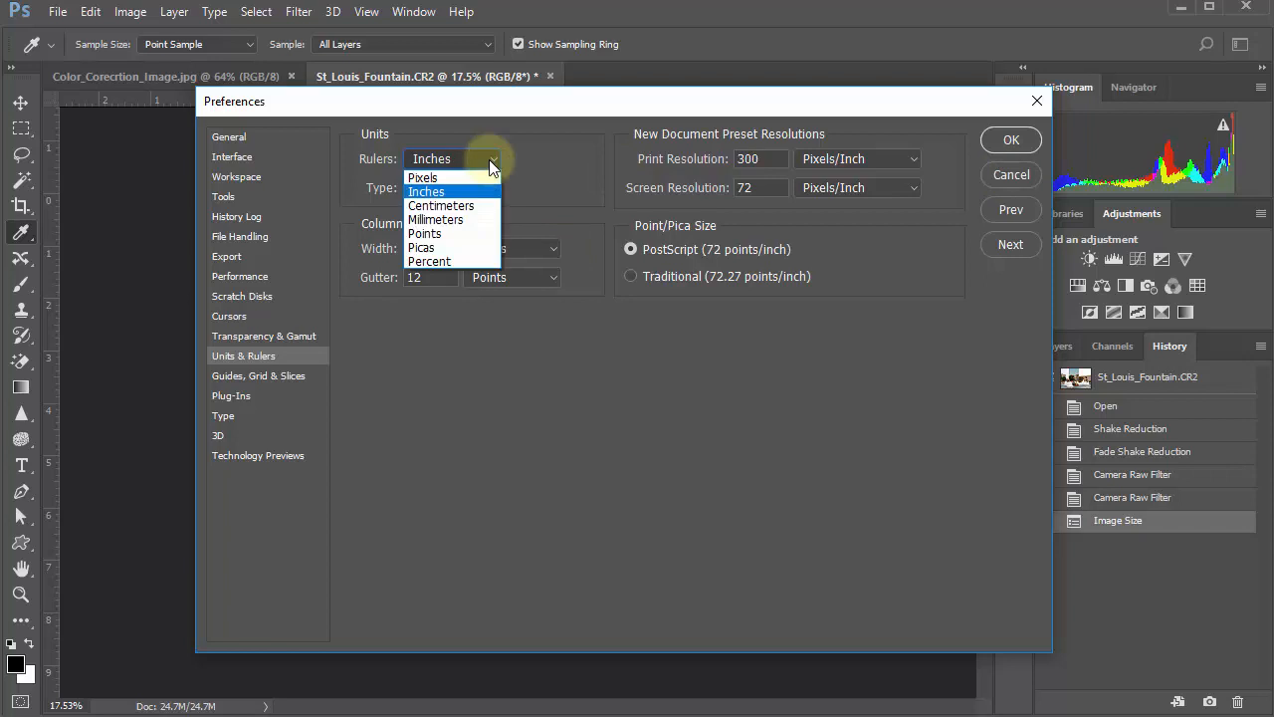
{"action": "left_click", "coordinate": [439, 180]}
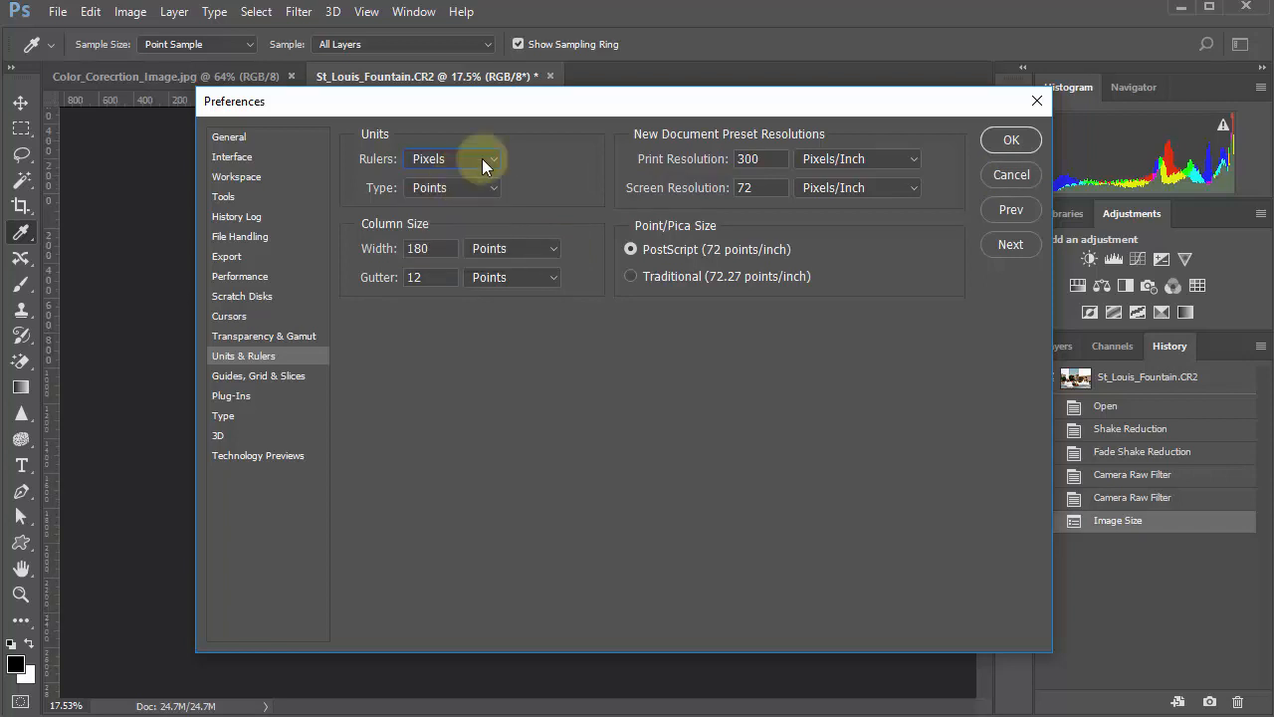
{"action": "left_click", "coordinate": [469, 164]}
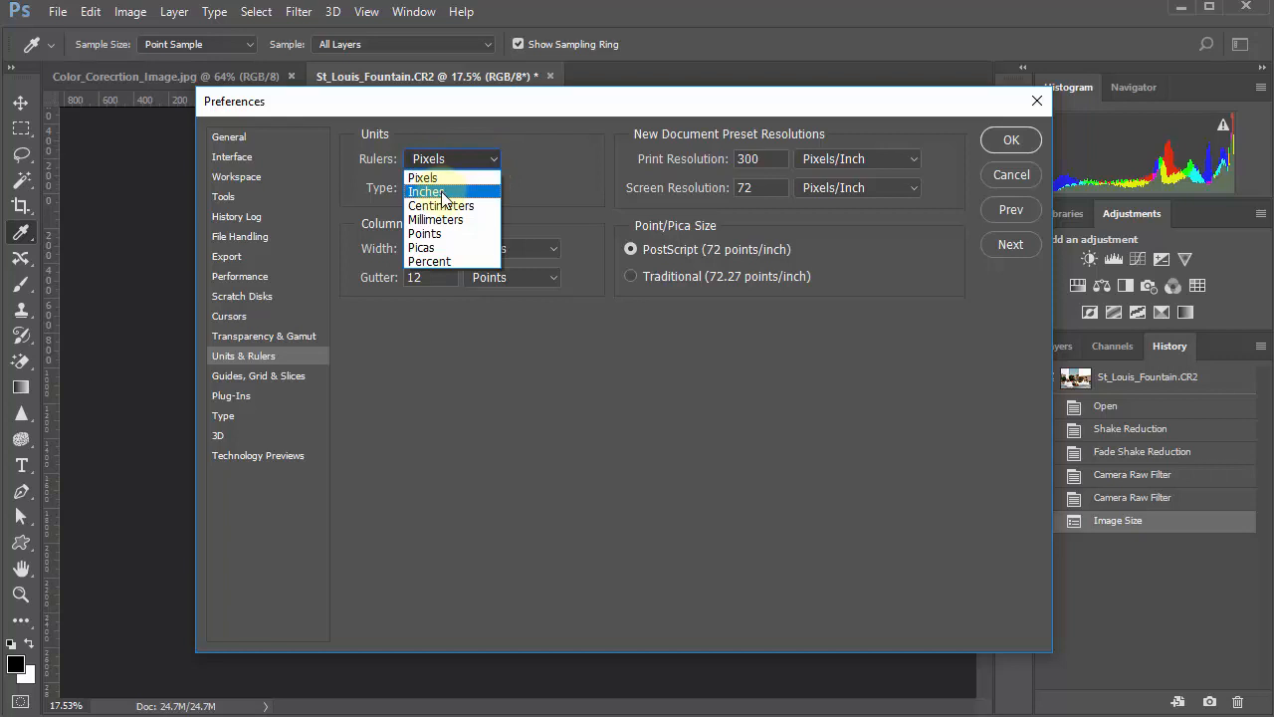
{"action": "left_click", "coordinate": [438, 192]}
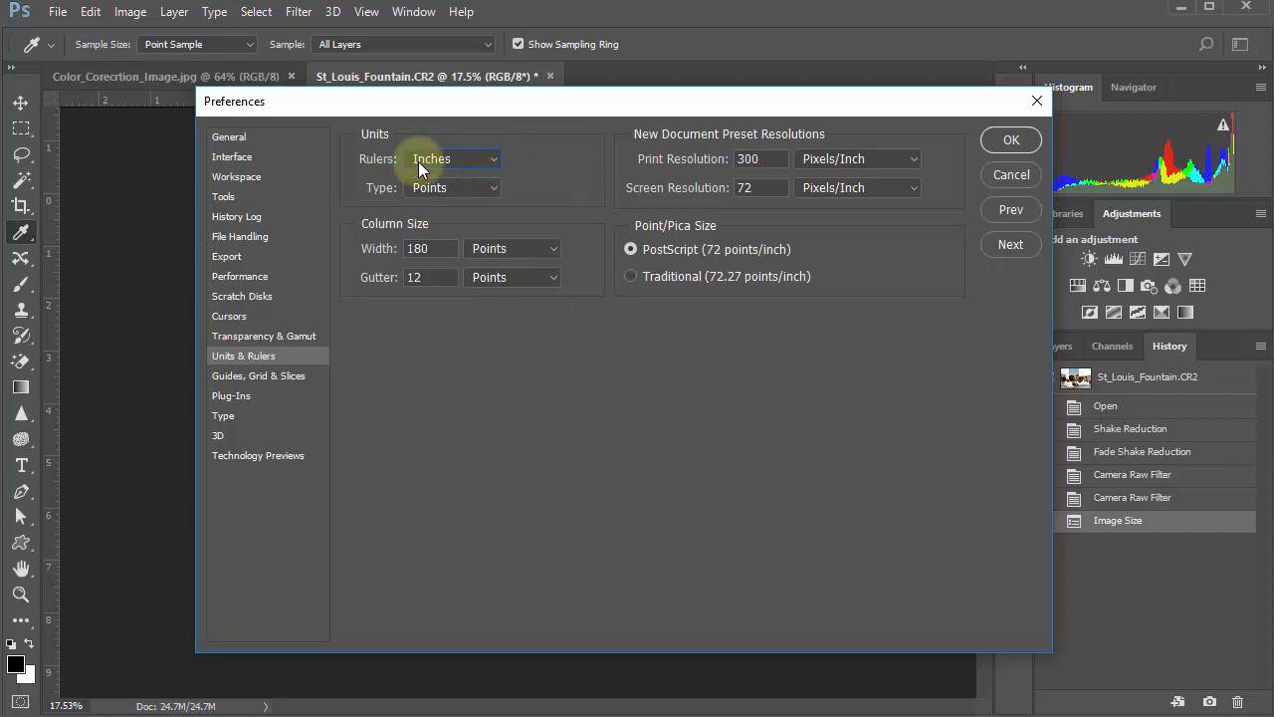
{"action": "left_click", "coordinate": [496, 161]}
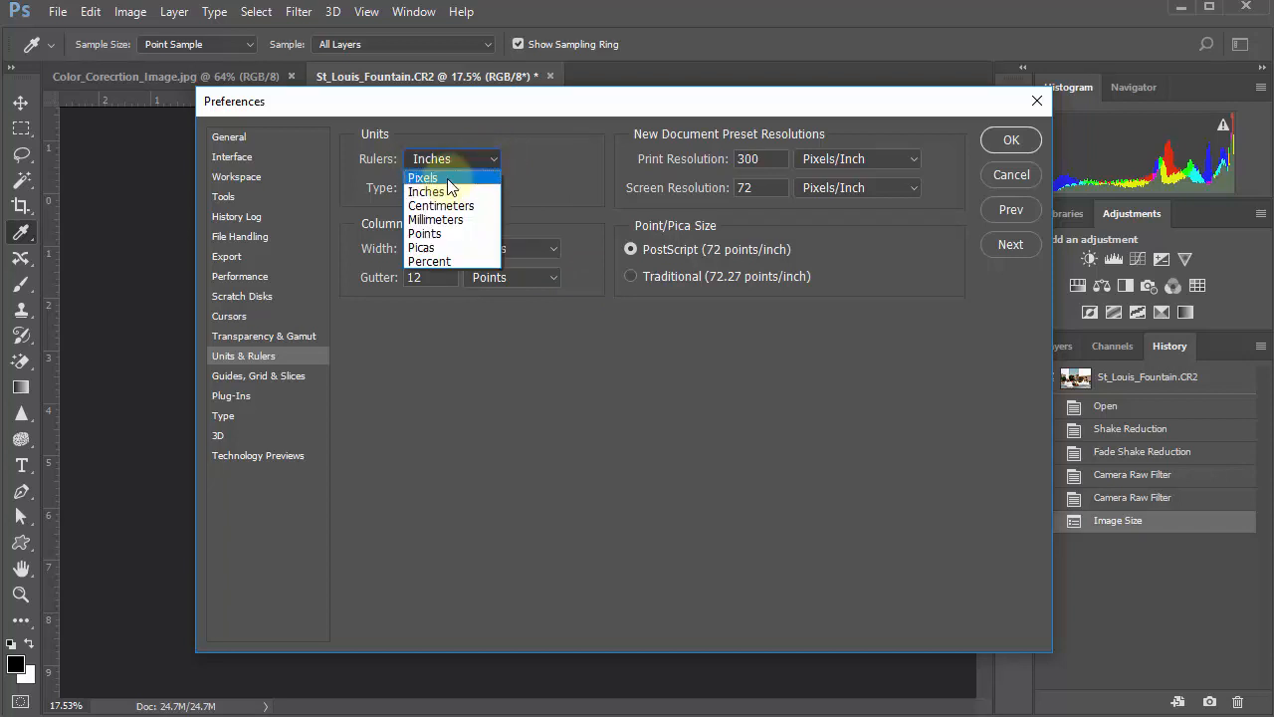
{"action": "left_click", "coordinate": [1026, 182]}
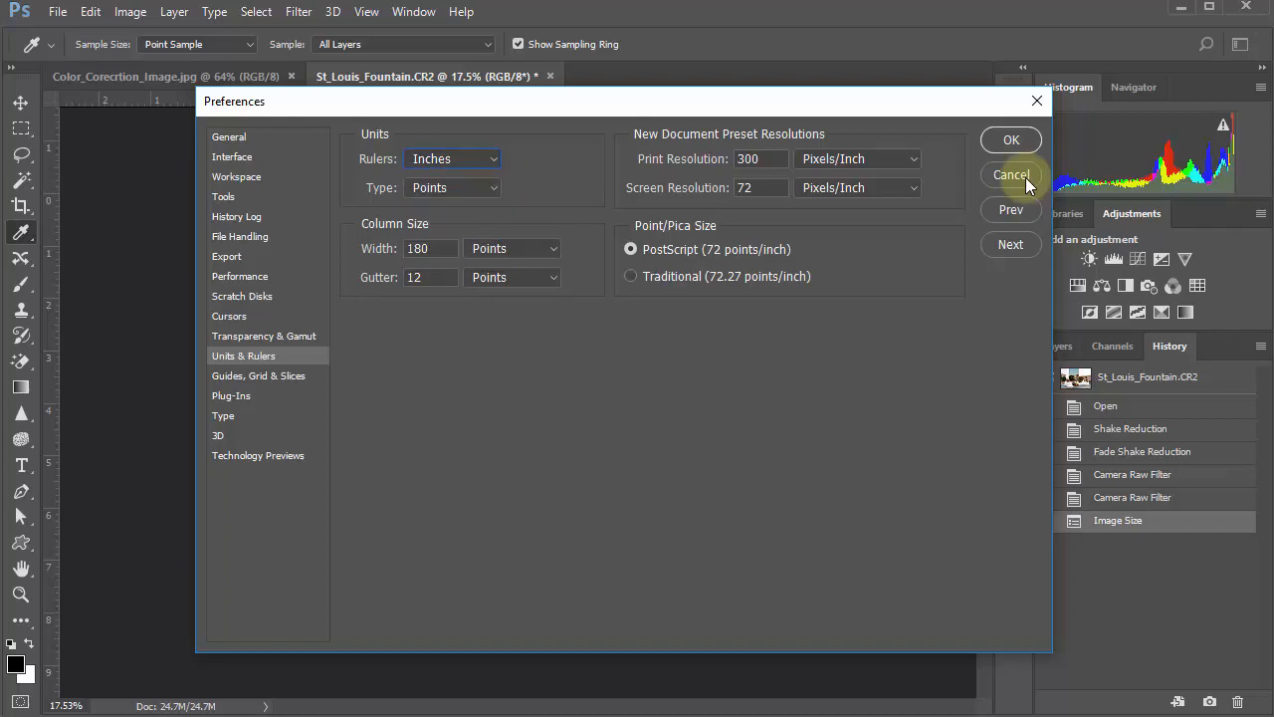
{"action": "left_click", "coordinate": [1020, 178]}
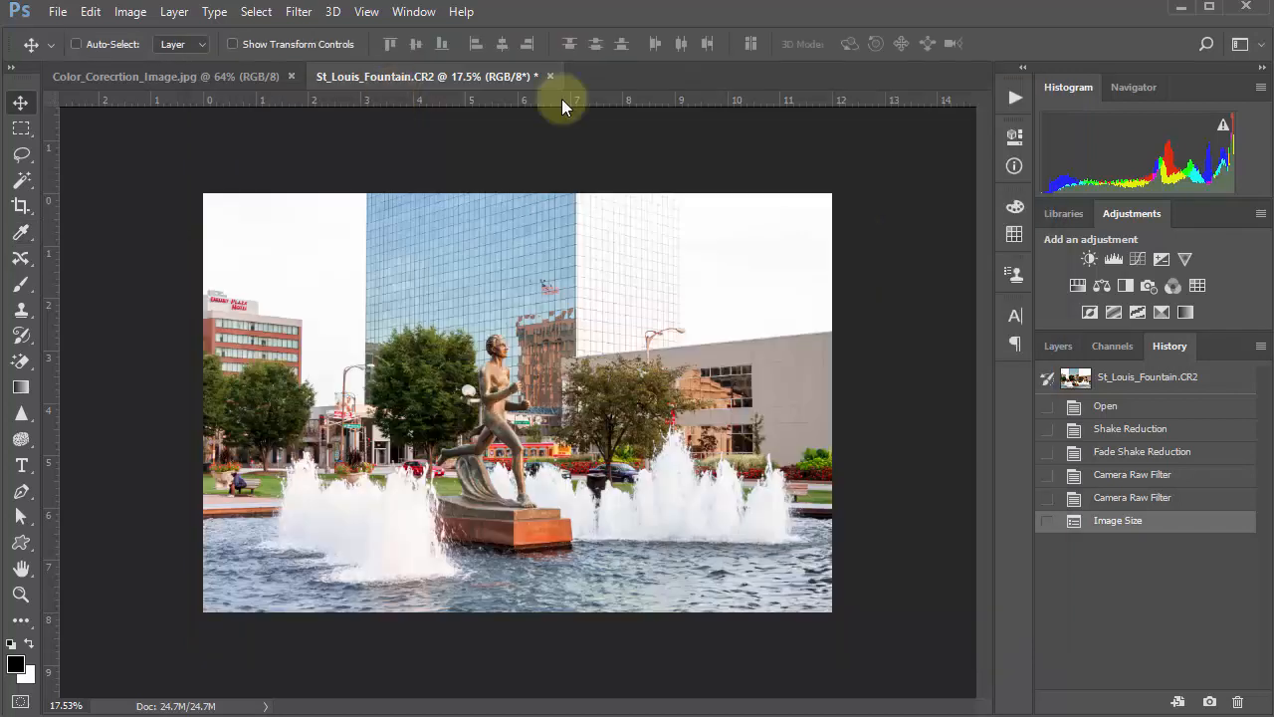
Step: Review the measurement units offered directly on the horizontal ruler, leaving it in inches
{"action": "right_click", "coordinate": [597, 100]}
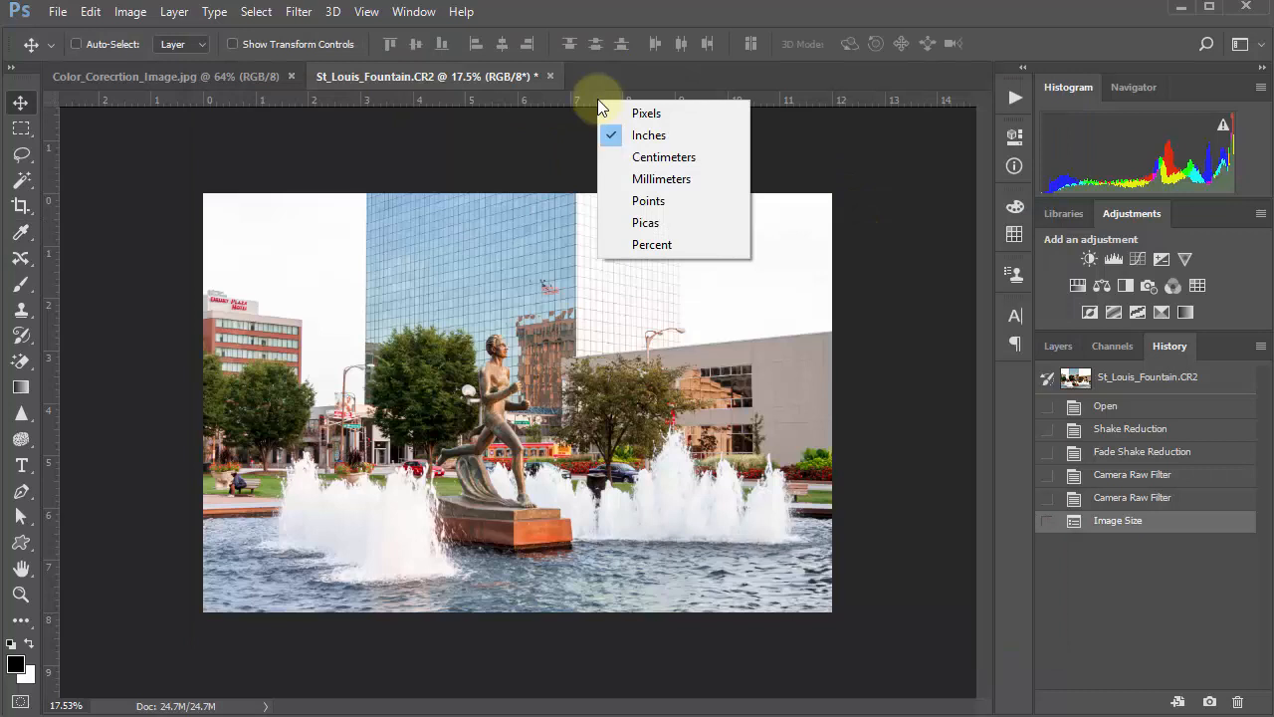
{"action": "right_click", "coordinate": [548, 97]}
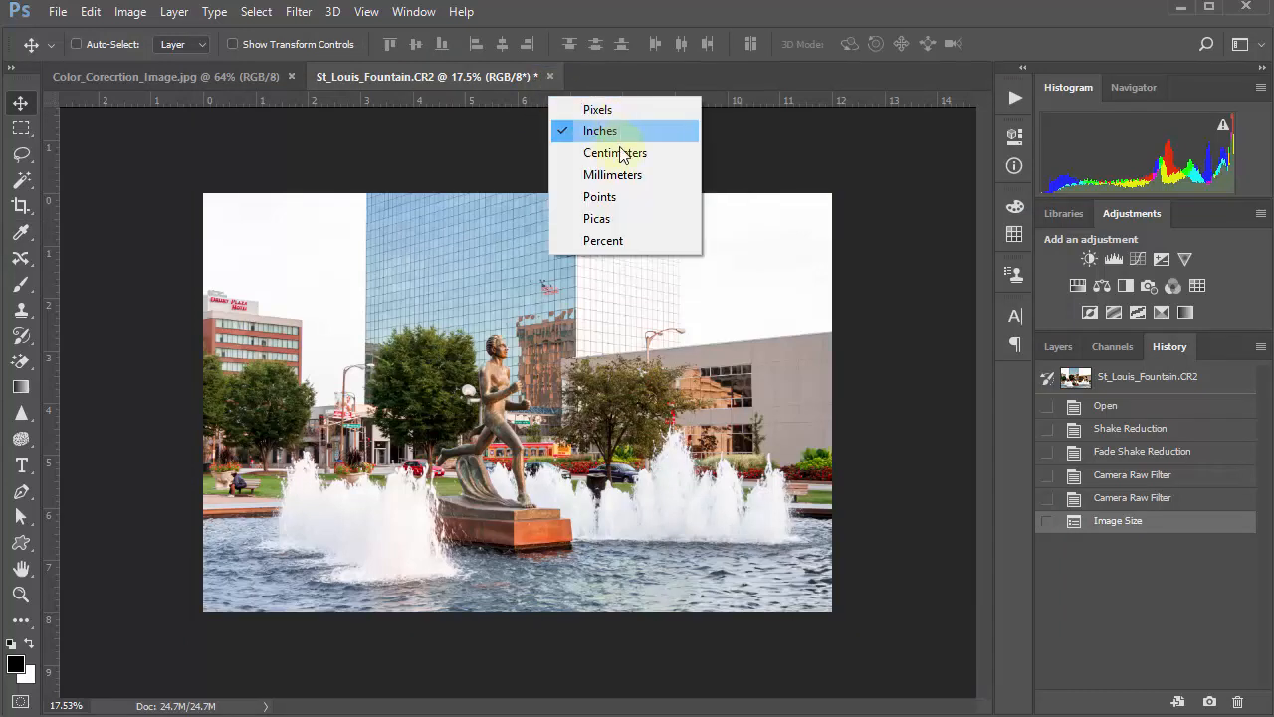
{"action": "left_click", "coordinate": [741, 101]}
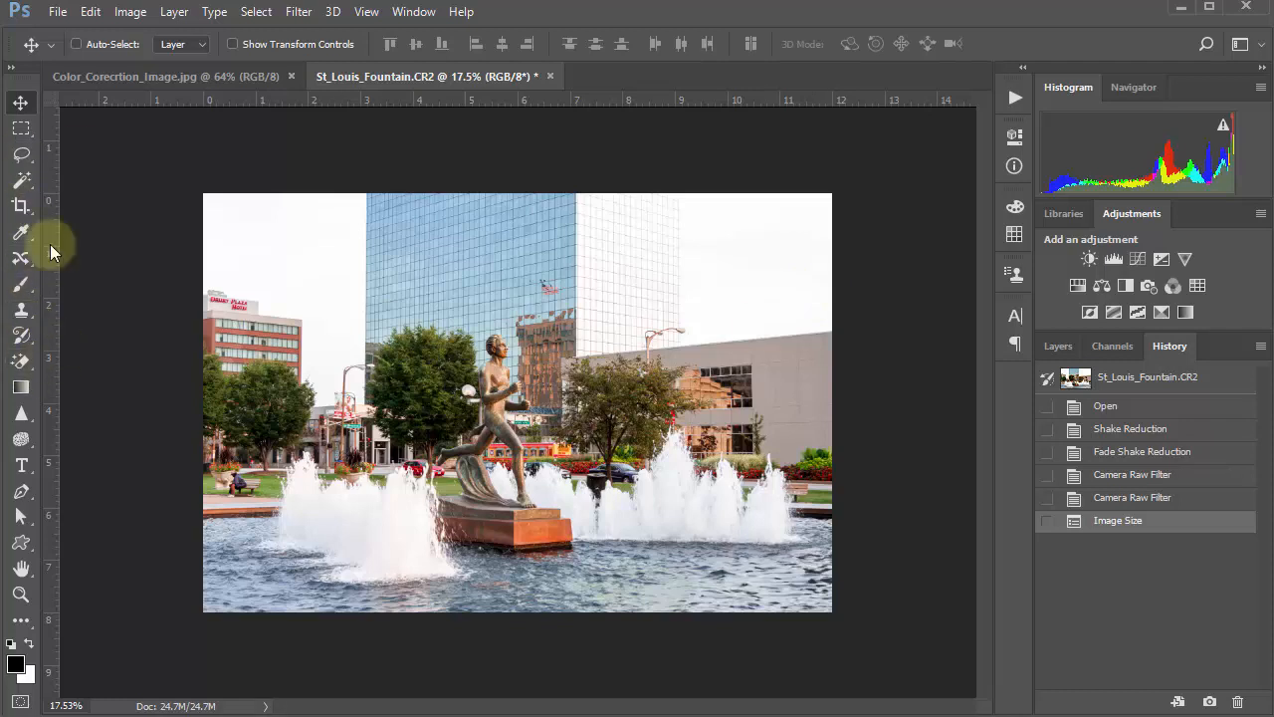
Step: Start the Crop tool and set its frame to 10 in wide by 8 in high at 300 px/in
{"action": "left_click", "coordinate": [24, 207]}
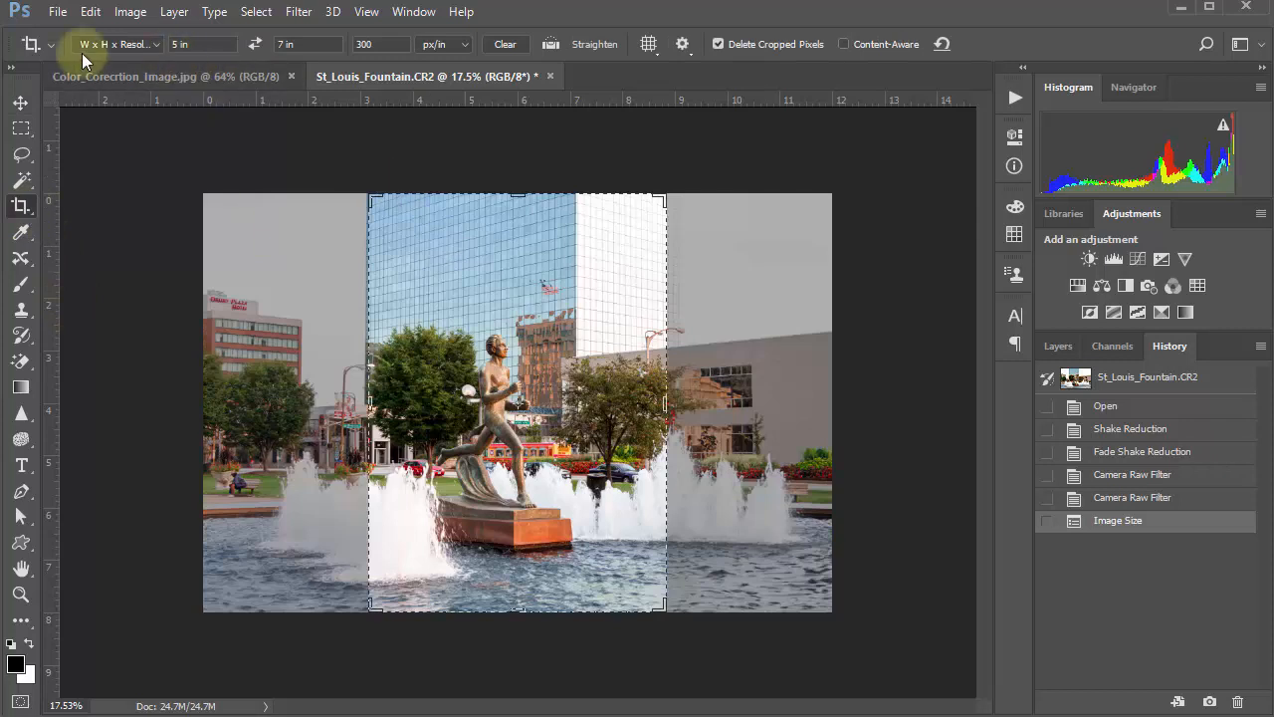
{"action": "double_click", "coordinate": [179, 43]}
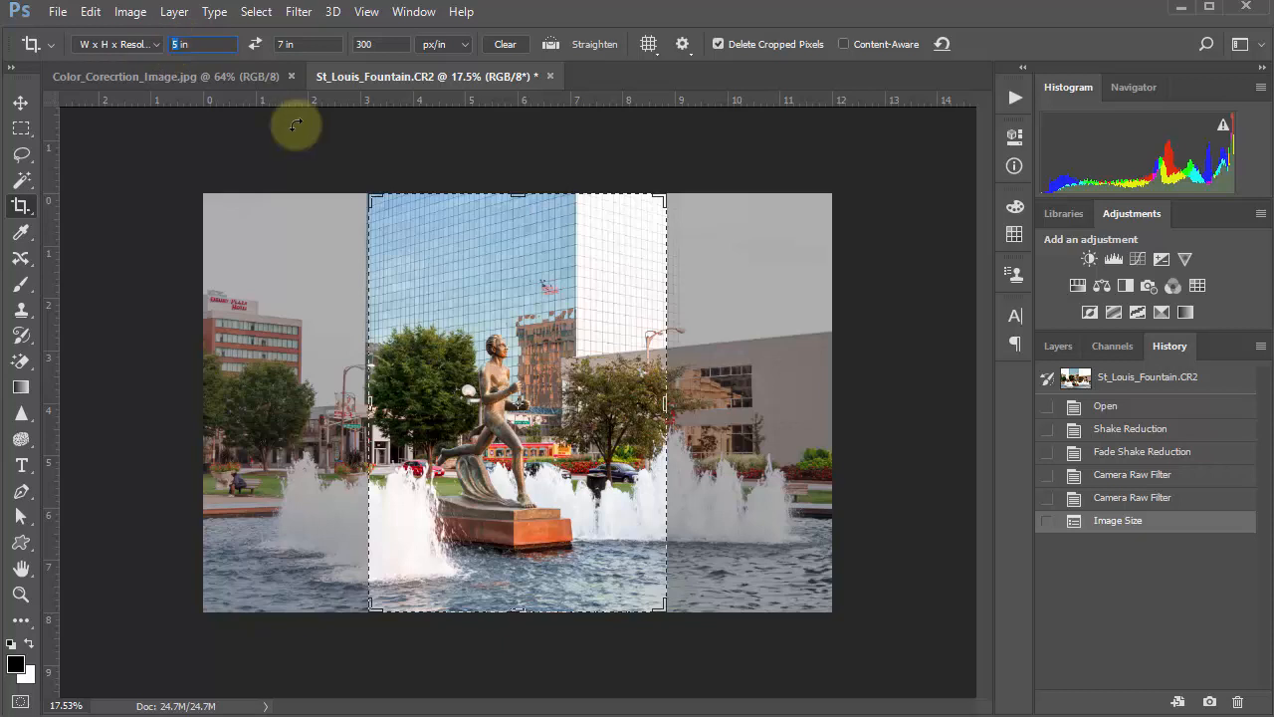
{"action": "type", "text": "10"}
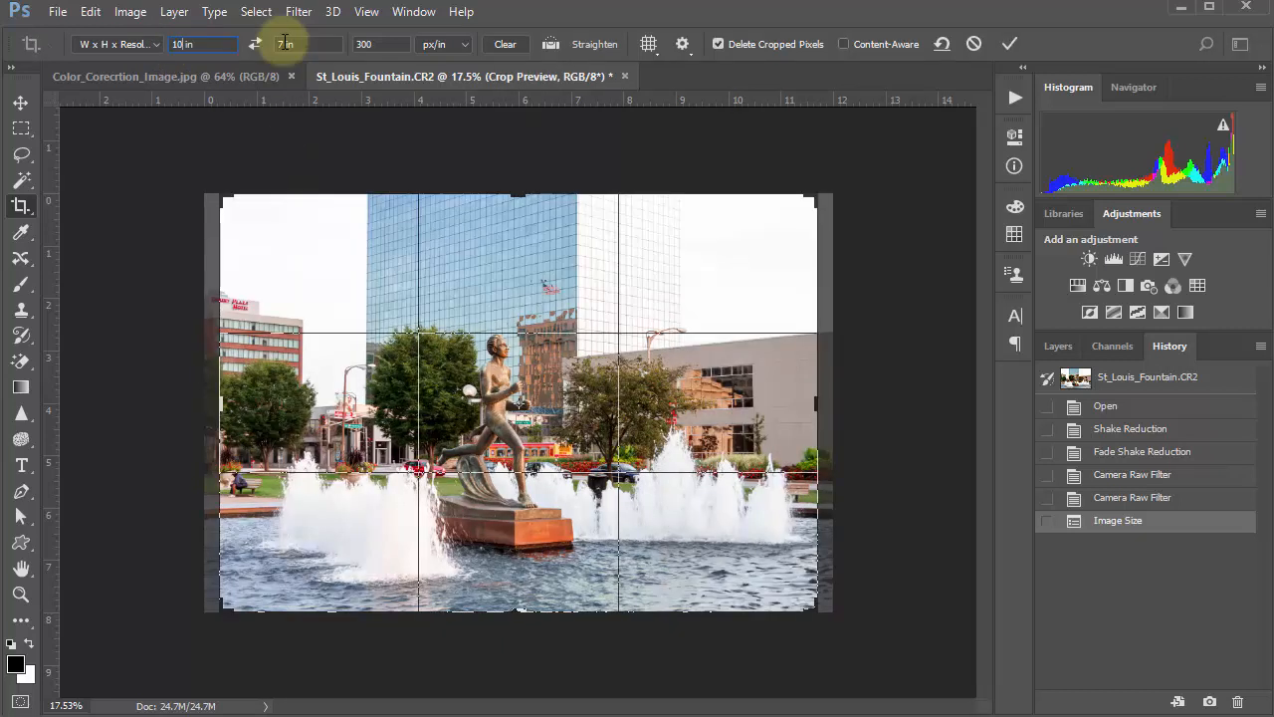
{"action": "double_click", "coordinate": [285, 44]}
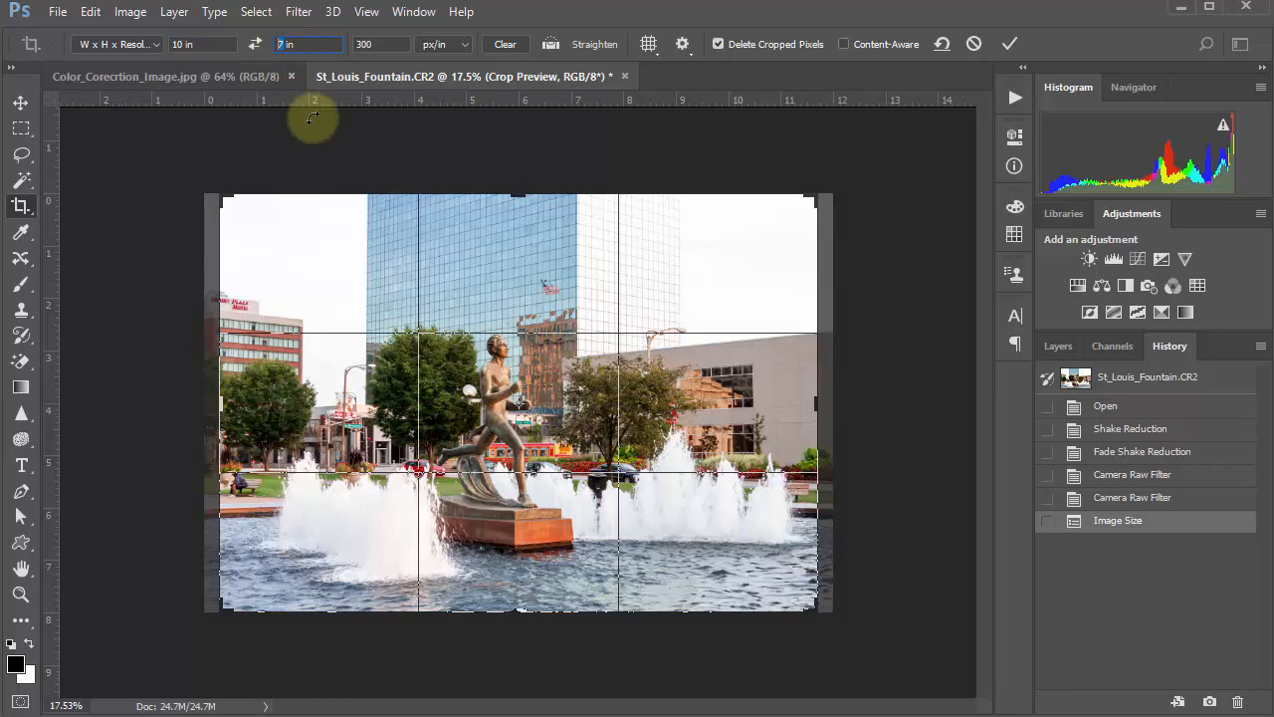
{"action": "type", "text": "8"}
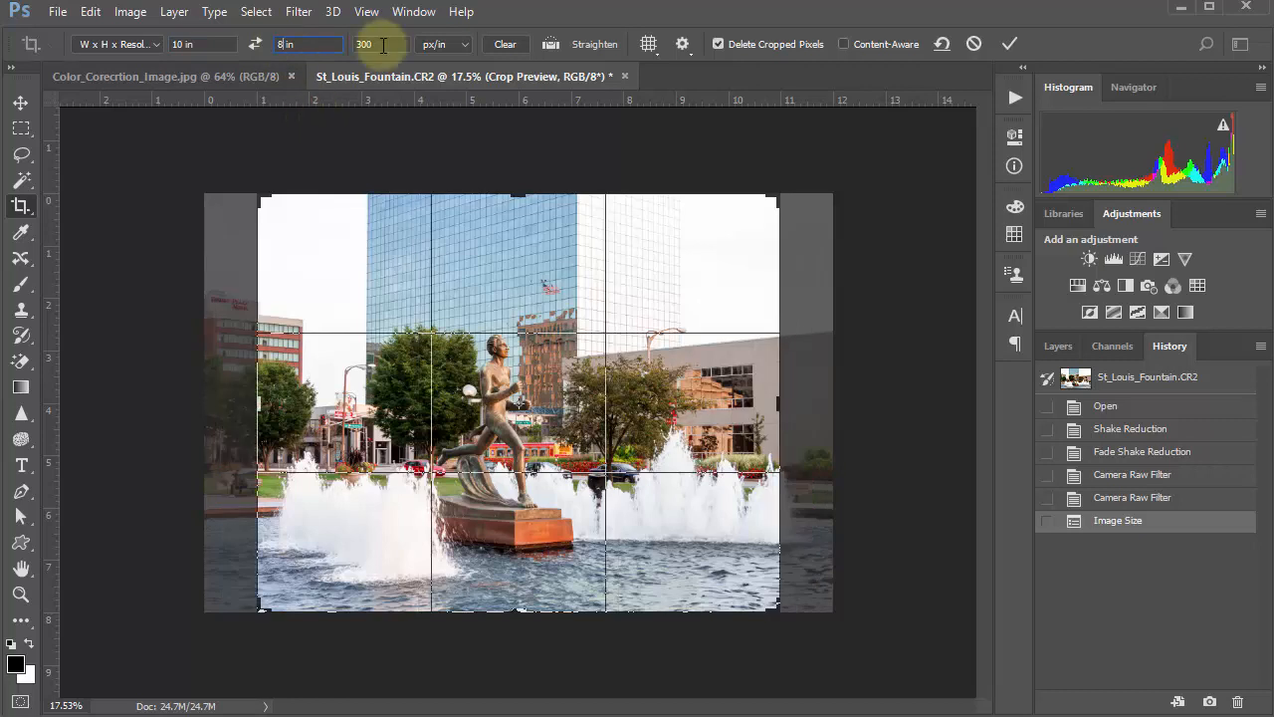
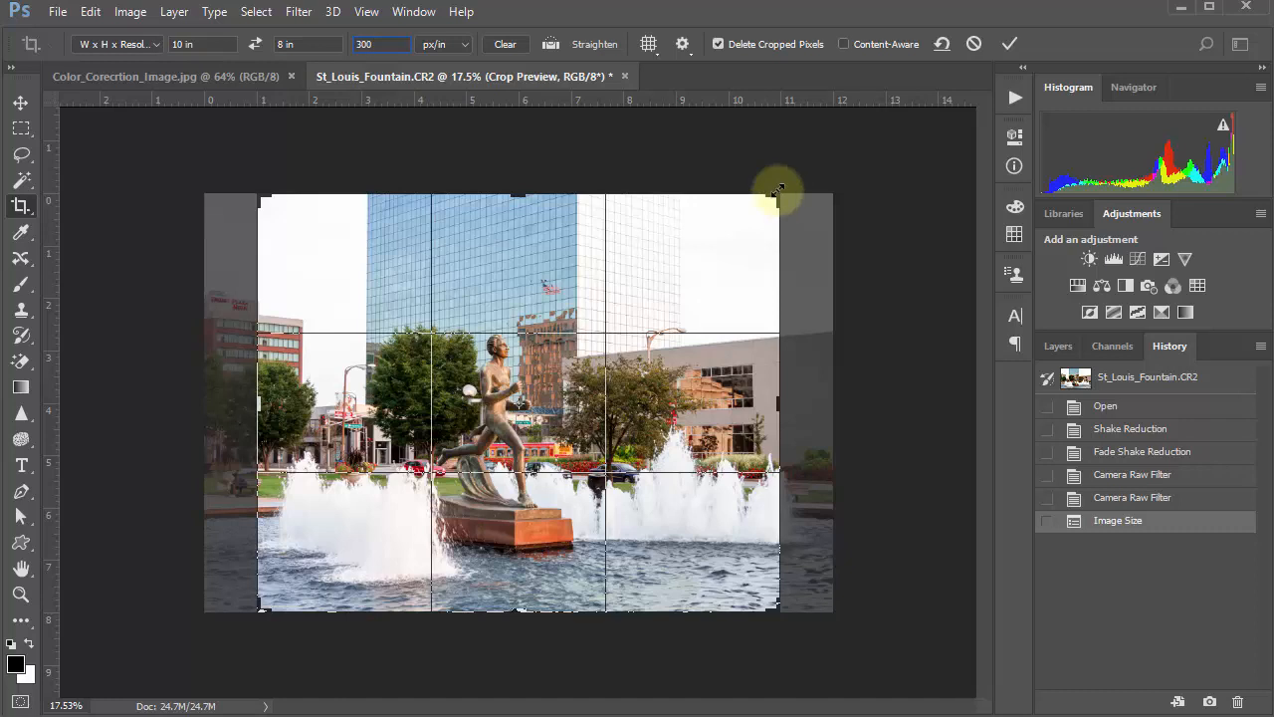
Step: Try a smaller 10 by 8 inch crop frame around the statue, resizing it and shifting the photo within it
{"action": "left_click_drag", "start_coordinate": [776, 189], "coordinate": [700, 246]}
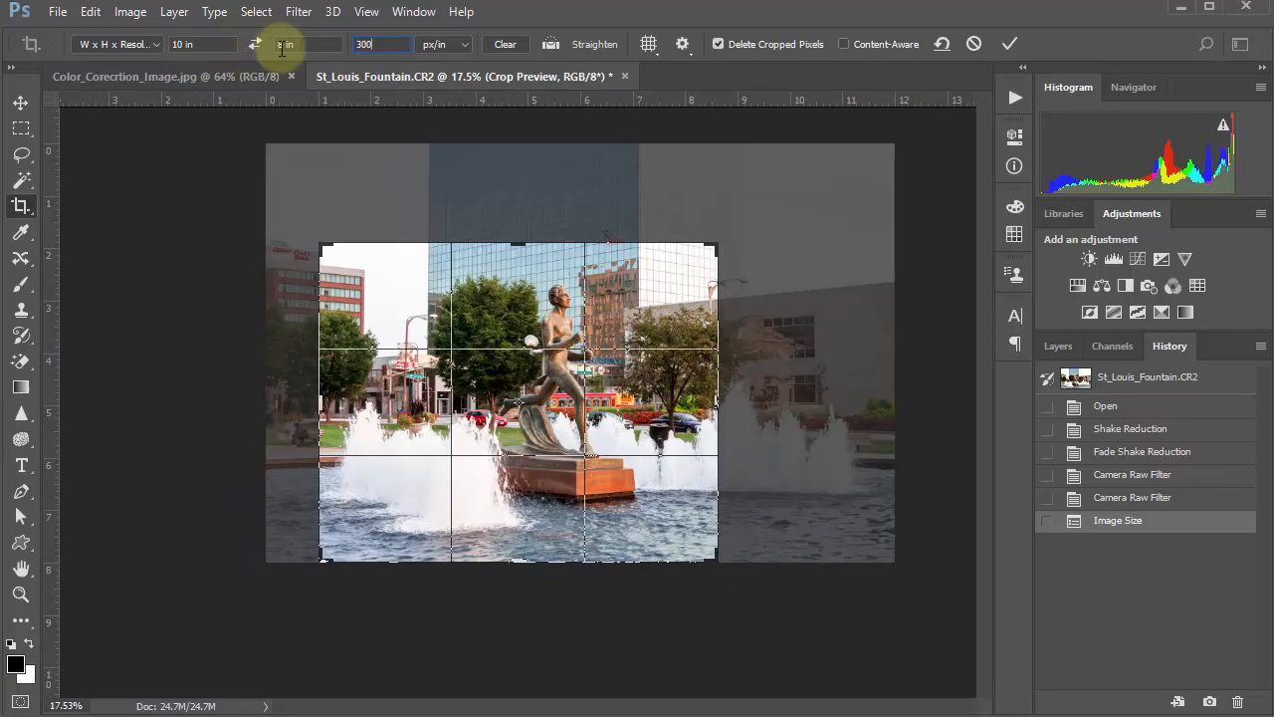
{"action": "left_click_drag", "start_coordinate": [322, 245], "coordinate": [327, 211]}
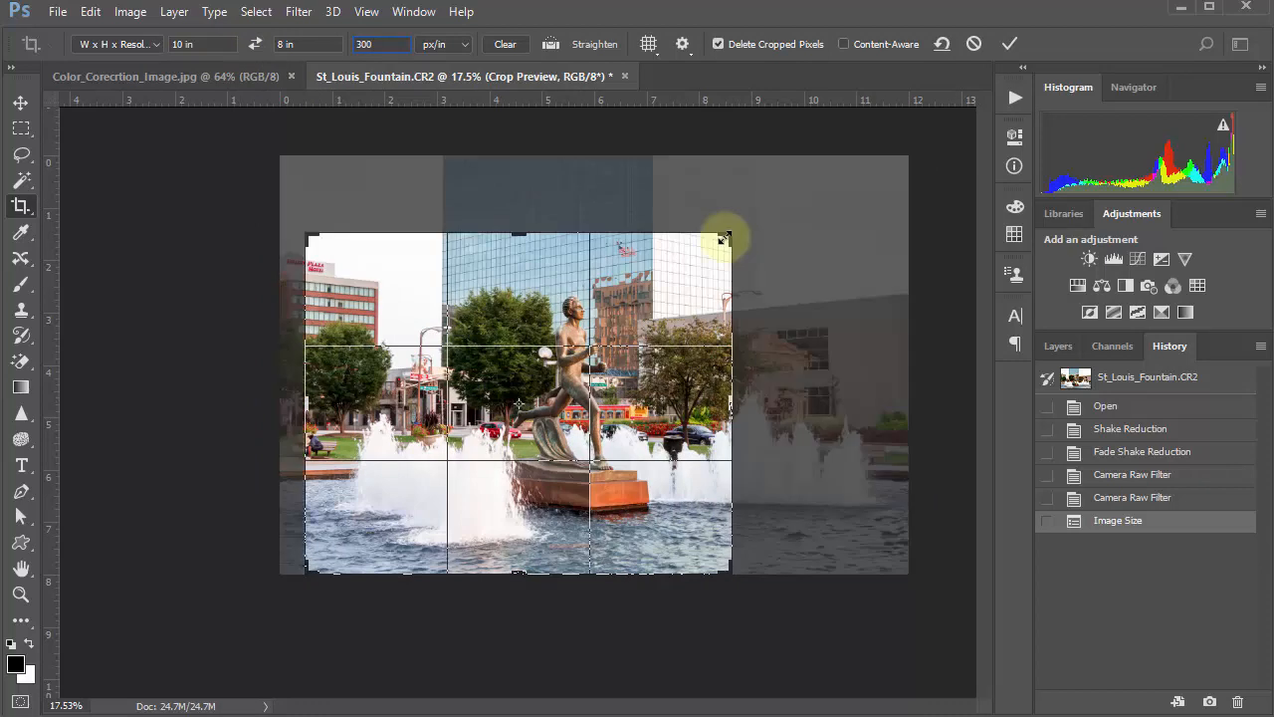
{"action": "left_click_drag", "start_coordinate": [728, 233], "coordinate": [763, 217]}
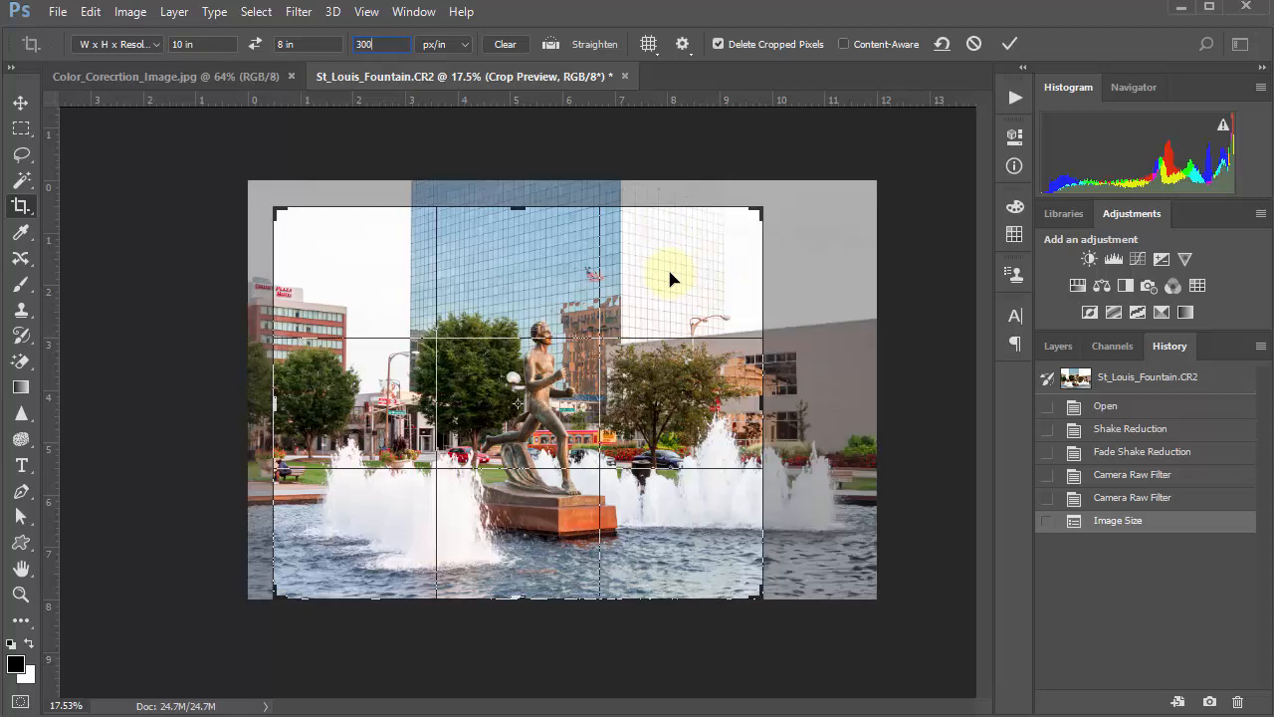
{"action": "left_click_drag", "start_coordinate": [666, 269], "coordinate": [634, 274]}
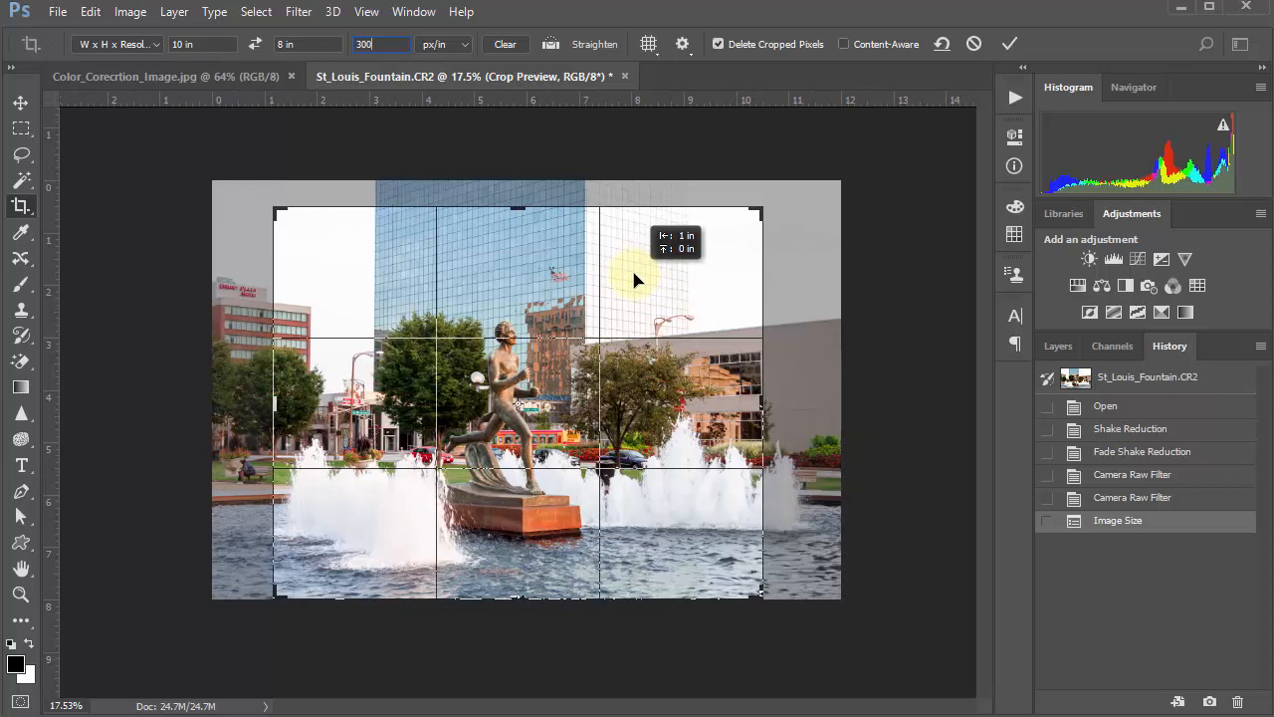
{"action": "left_click_drag", "start_coordinate": [634, 274], "coordinate": [634, 273]}
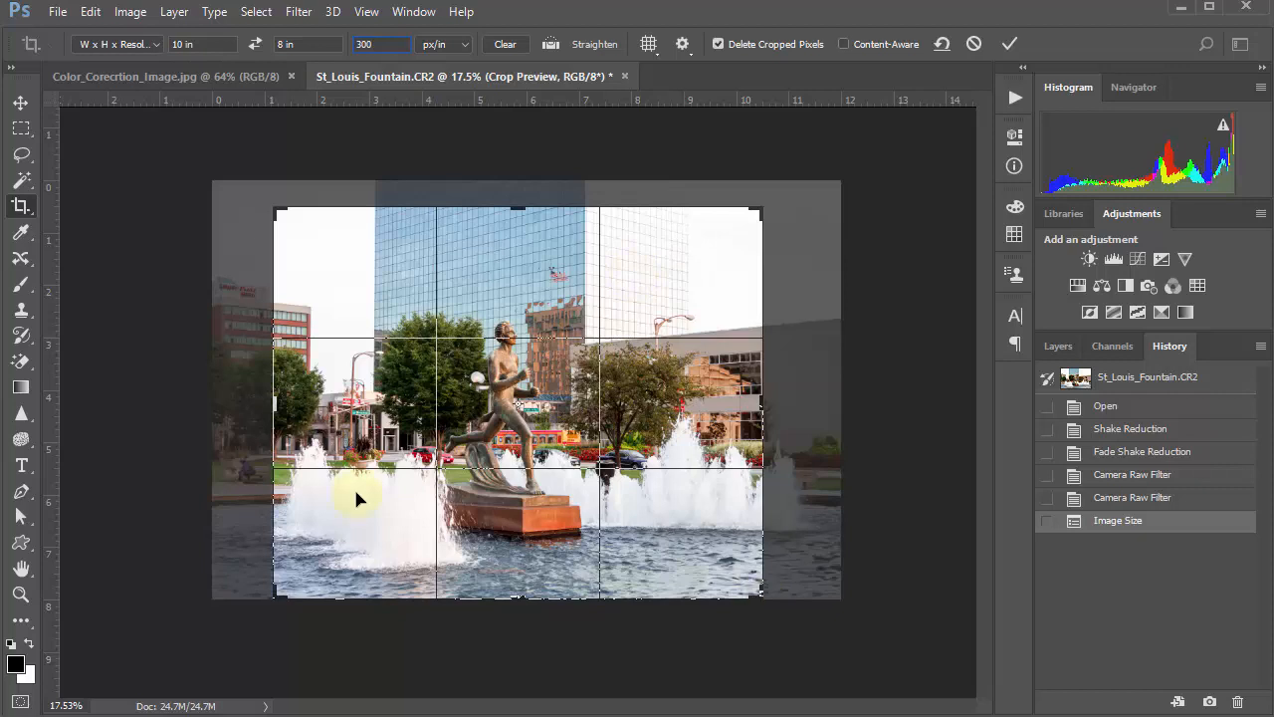
Step: Try a tighter crop with the statue left of centre, apply it, and undo the crop
{"action": "left_click_drag", "start_coordinate": [270, 207], "coordinate": [248, 242]}
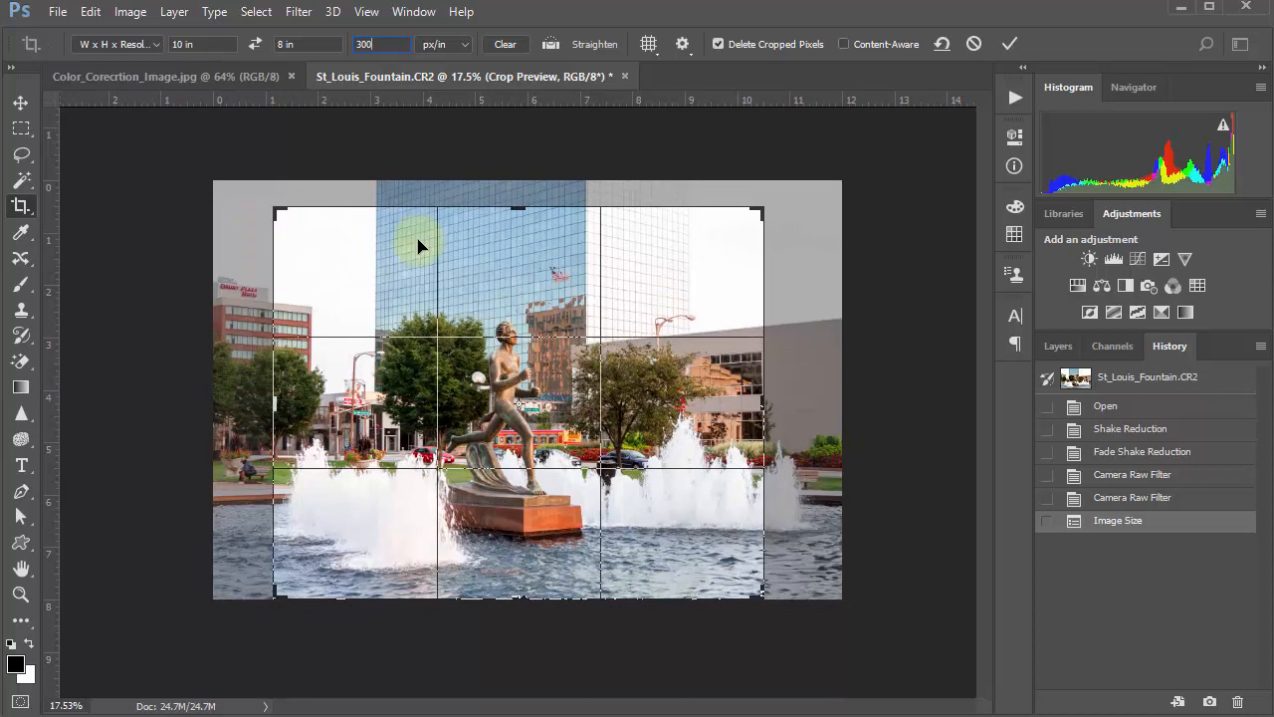
{"action": "left_click_drag", "start_coordinate": [755, 212], "coordinate": [776, 203]}
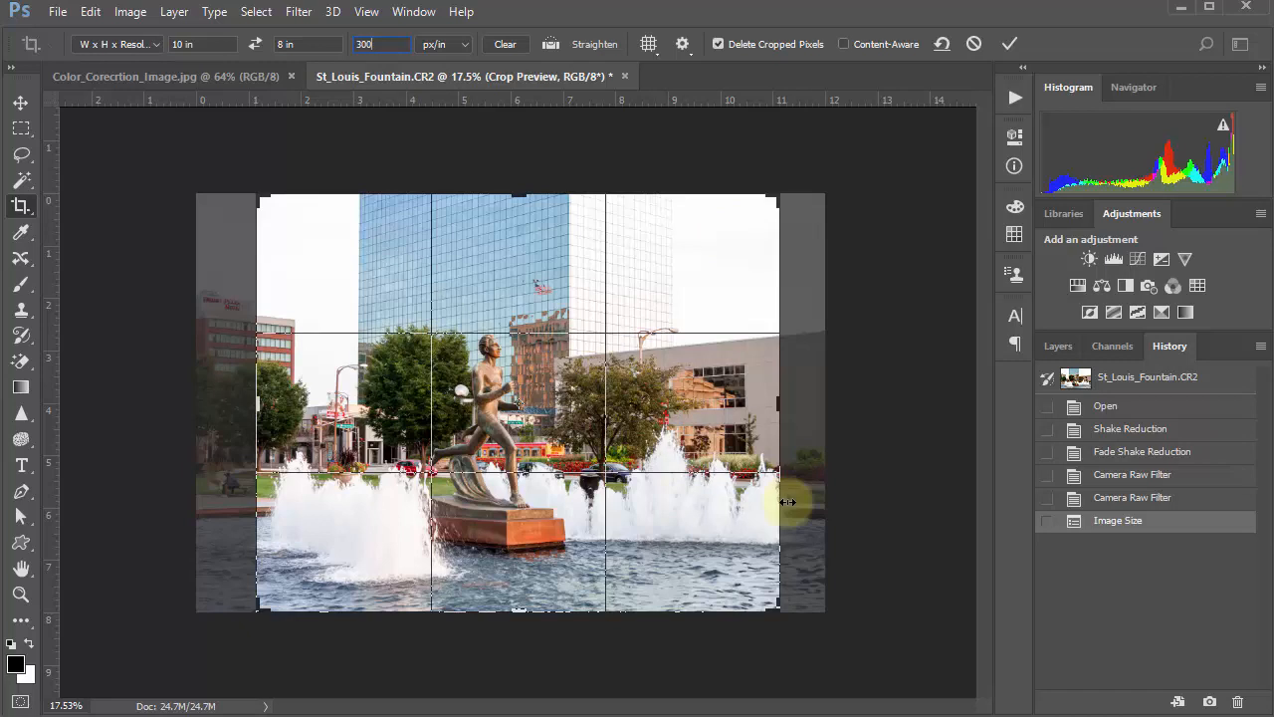
{"action": "left_click_drag", "start_coordinate": [724, 422], "coordinate": [714, 423]}
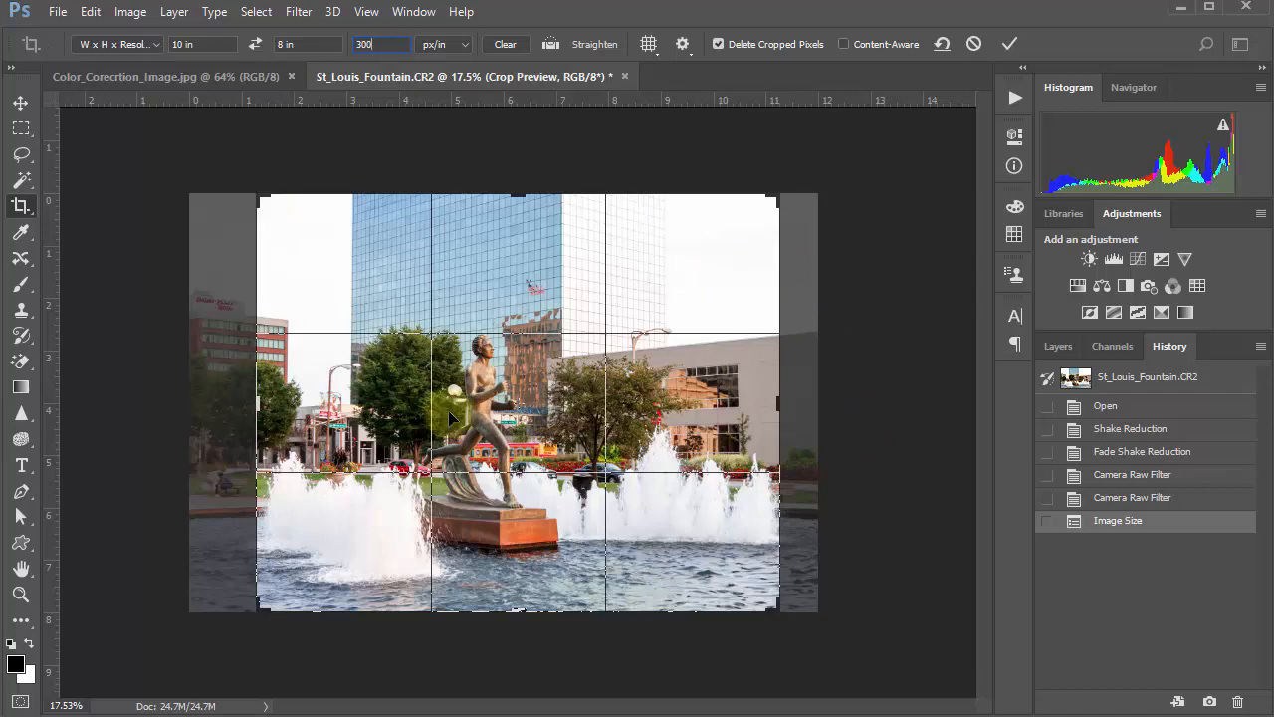
{"action": "left_click_drag", "start_coordinate": [257, 198], "coordinate": [293, 227]}
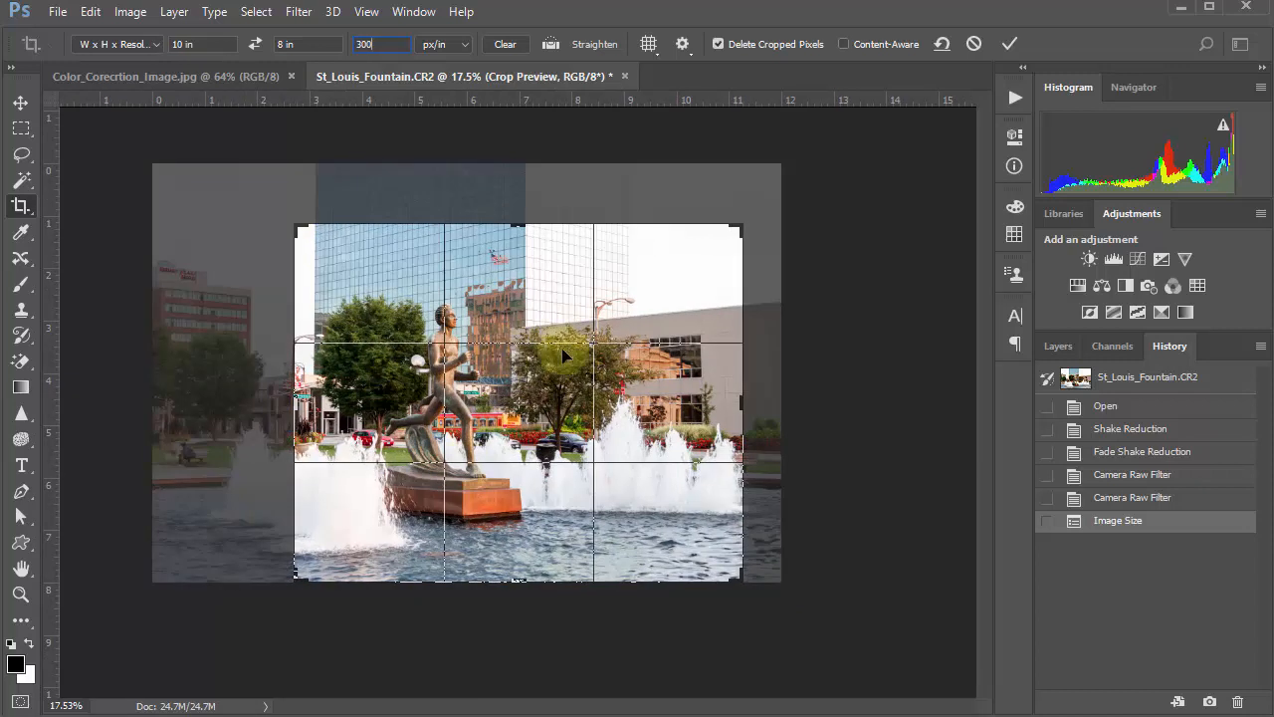
{"action": "key", "text": "Return"}
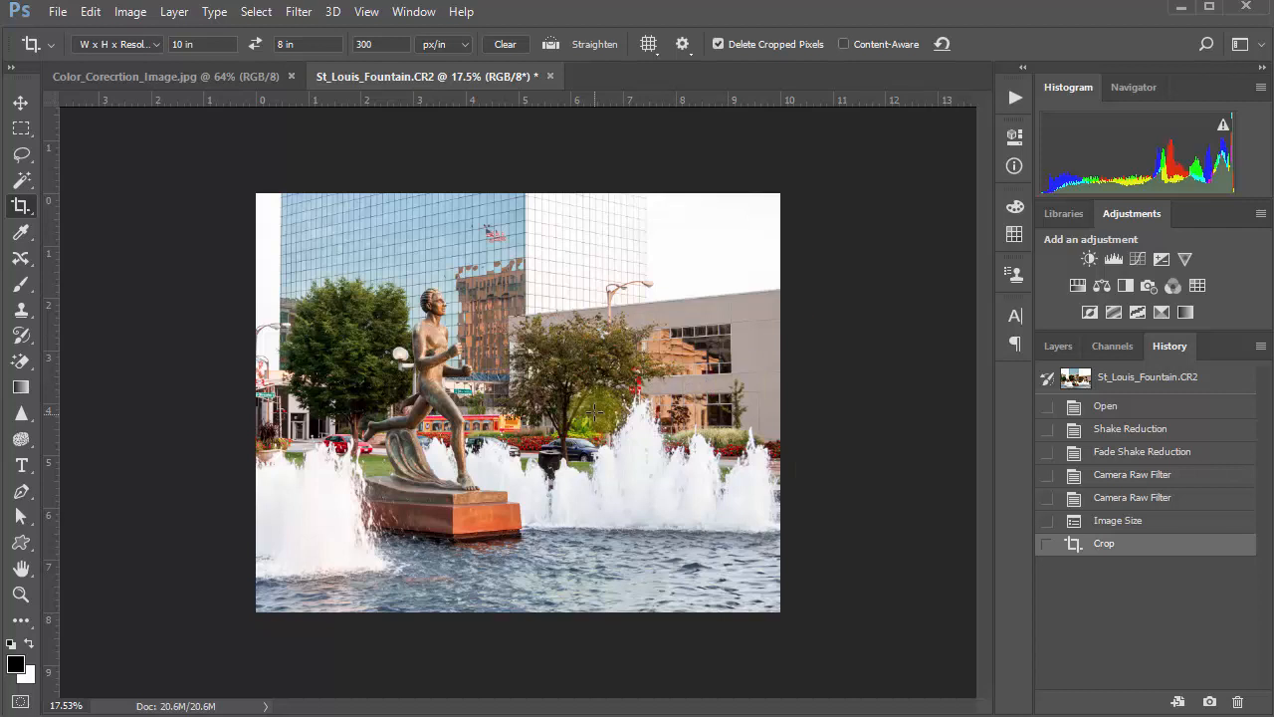
{"action": "key", "text": "ctrl+z"}
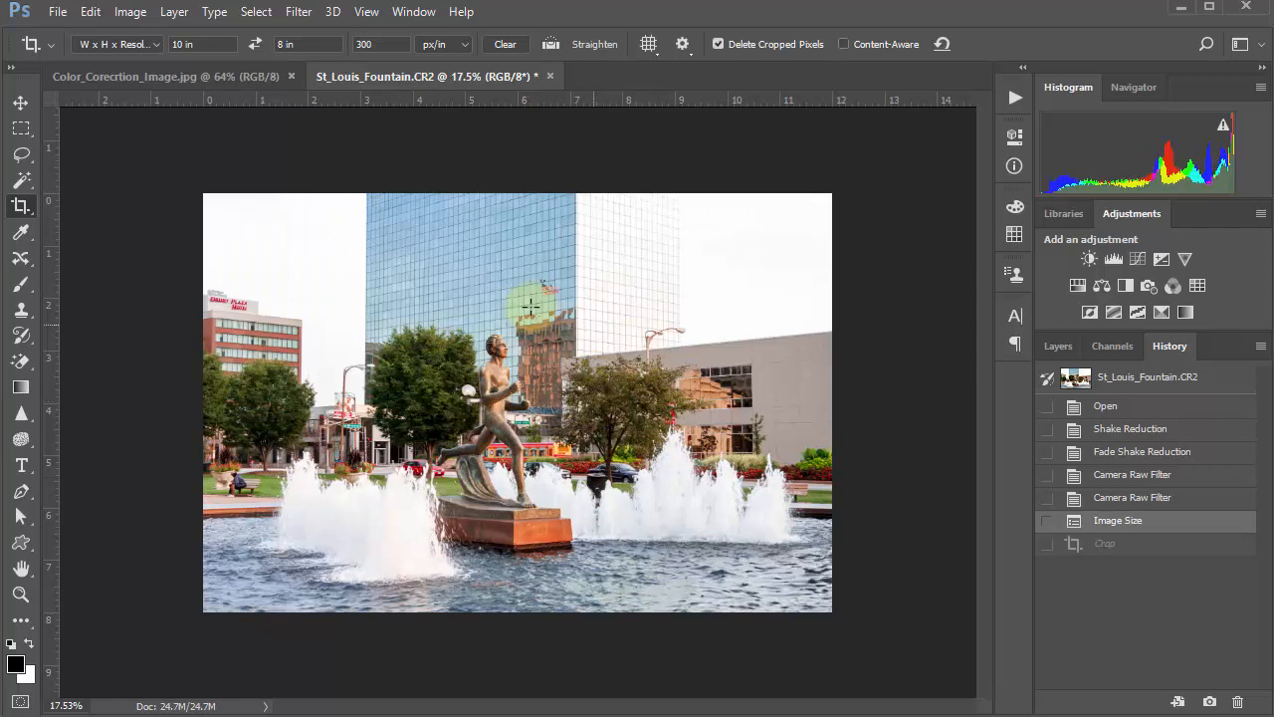
Step: Crop the photo to 10 by 8 inches with a slightly reduced frame, placing the statue left of centre and trimming the red-brick building
{"action": "left_click", "coordinate": [418, 265]}
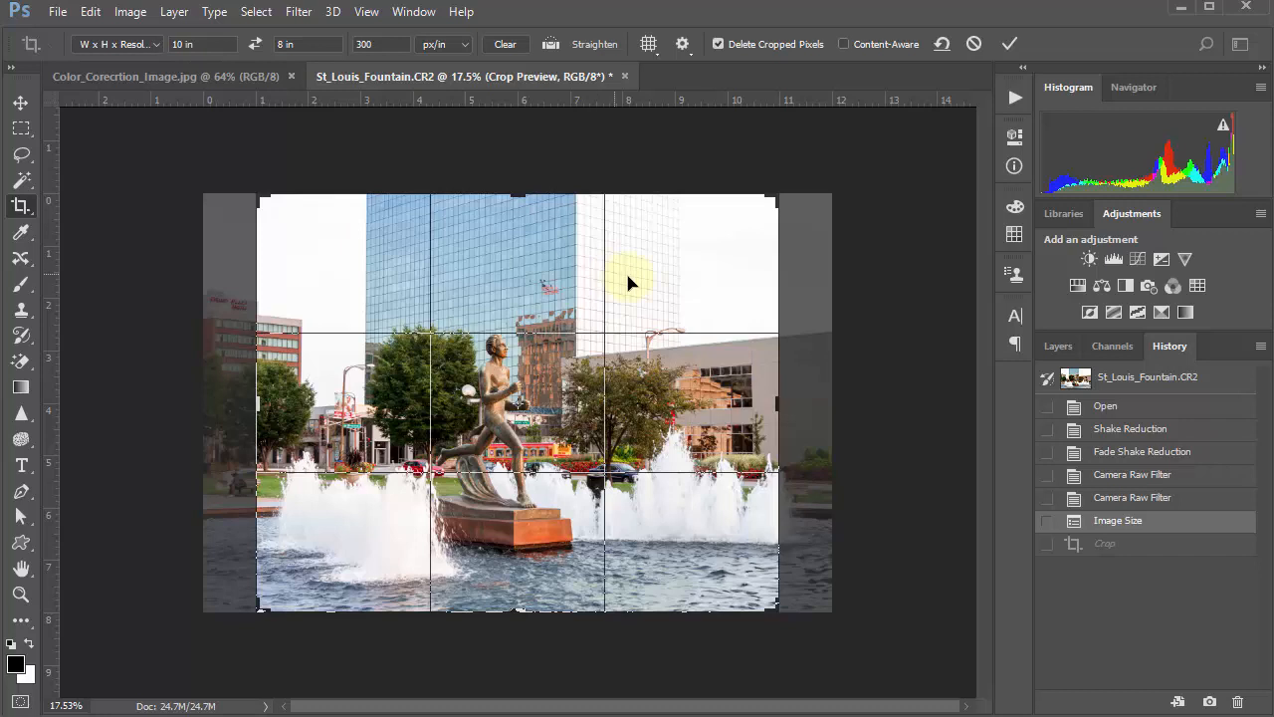
{"action": "left_click_drag", "start_coordinate": [690, 278], "coordinate": [692, 276]}
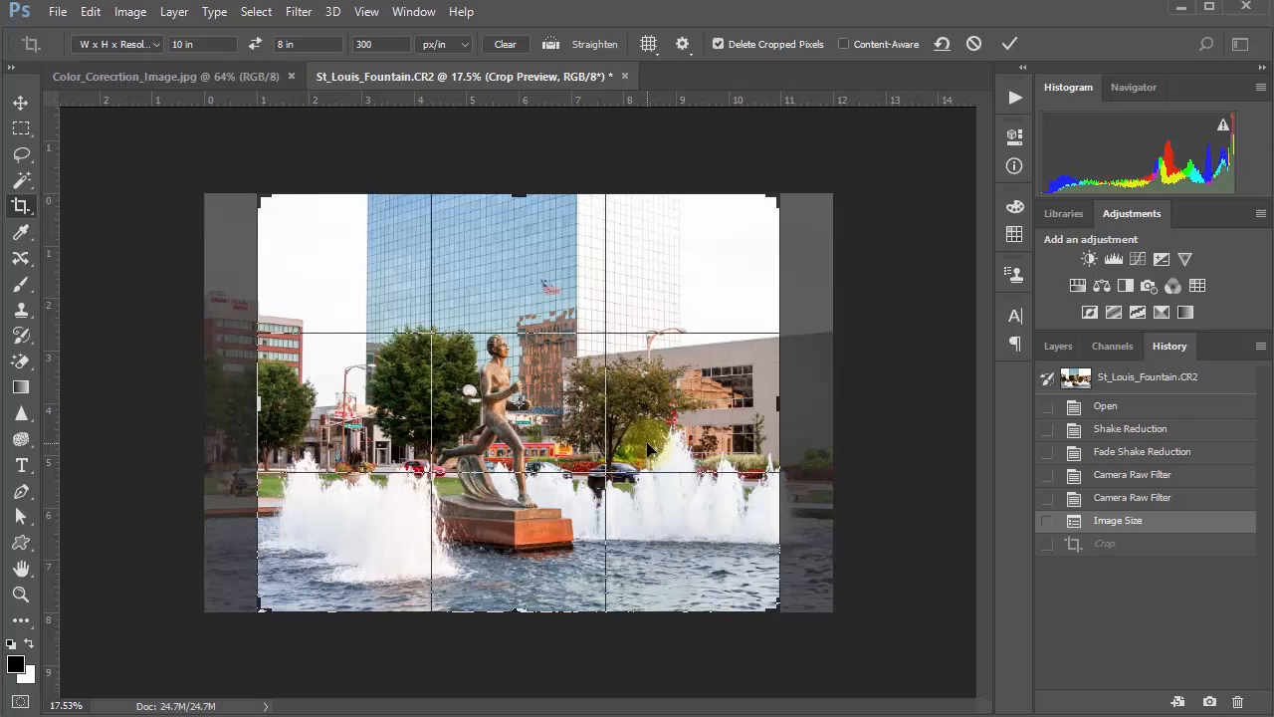
{"action": "left_click_drag", "start_coordinate": [261, 198], "coordinate": [283, 215]}
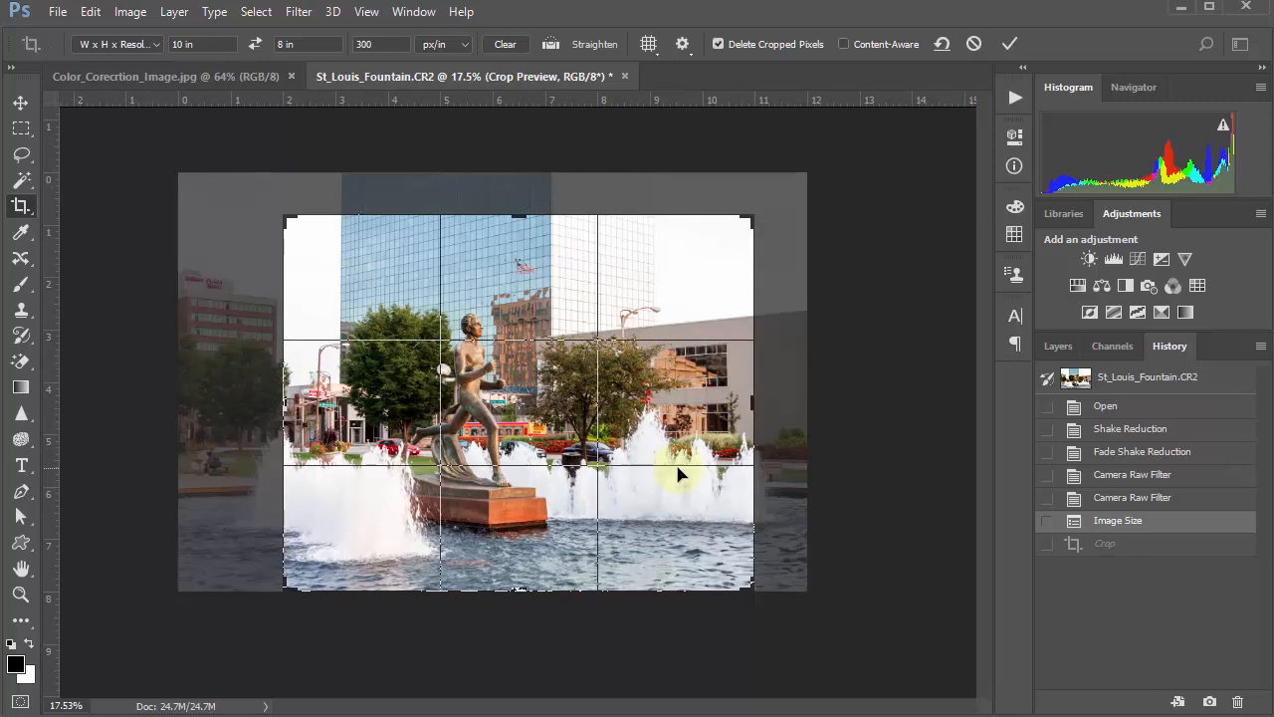
{"action": "left_click_drag", "start_coordinate": [681, 469], "coordinate": [649, 476]}
{"action": "double_click", "coordinate": [534, 404]}
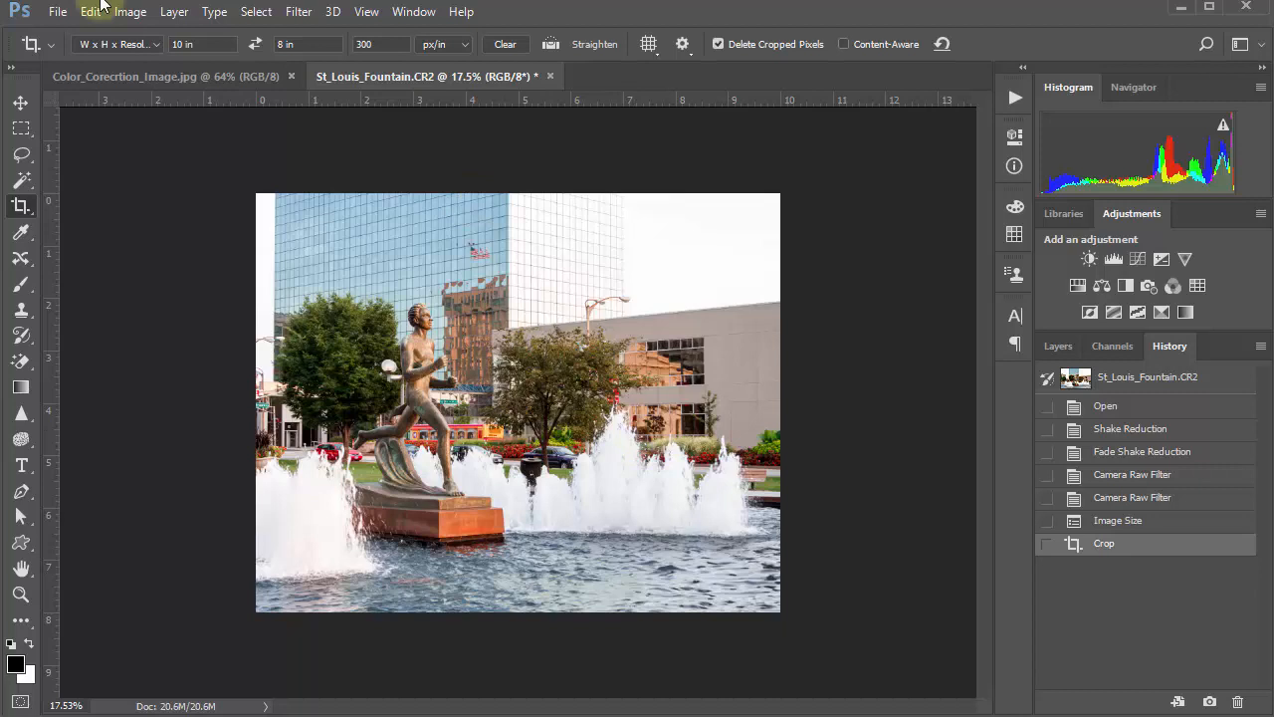
Step: Start saving the cropped photo under a new name, entering print_8x10_St_Louis_Fountain.jpg as the file name
{"action": "left_click", "coordinate": [54, 12]}
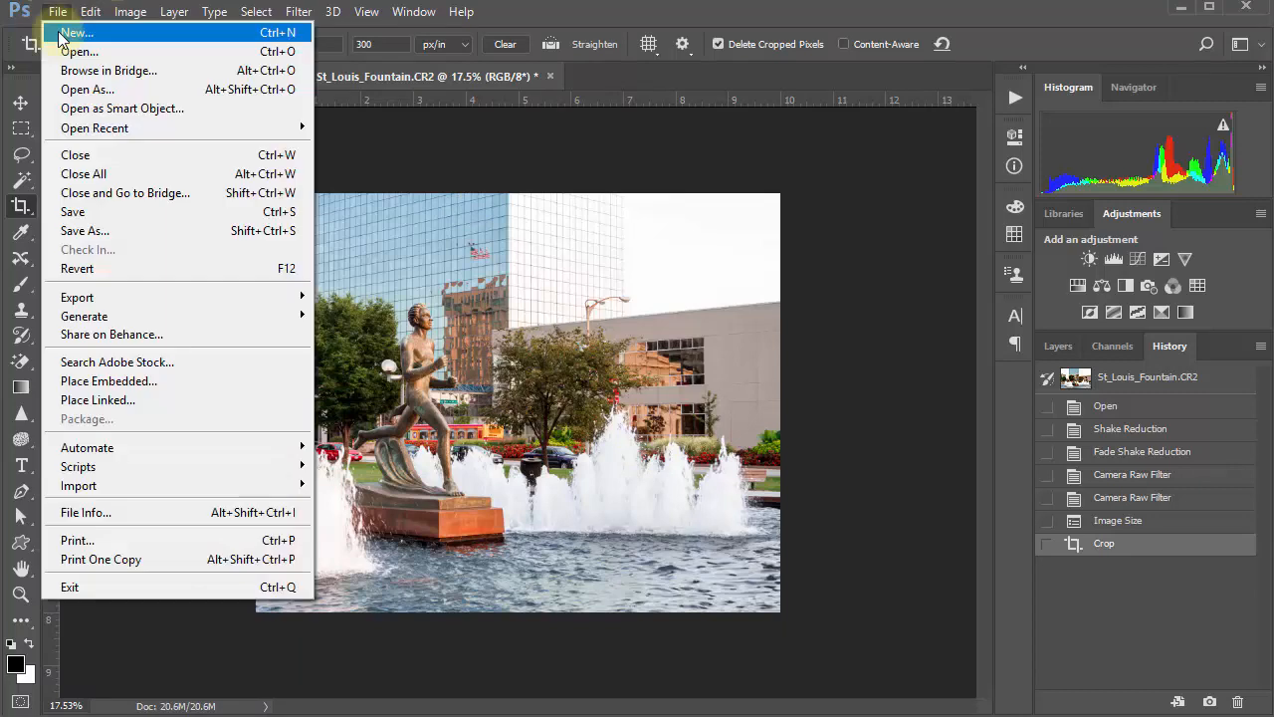
{"action": "left_click", "coordinate": [118, 231]}
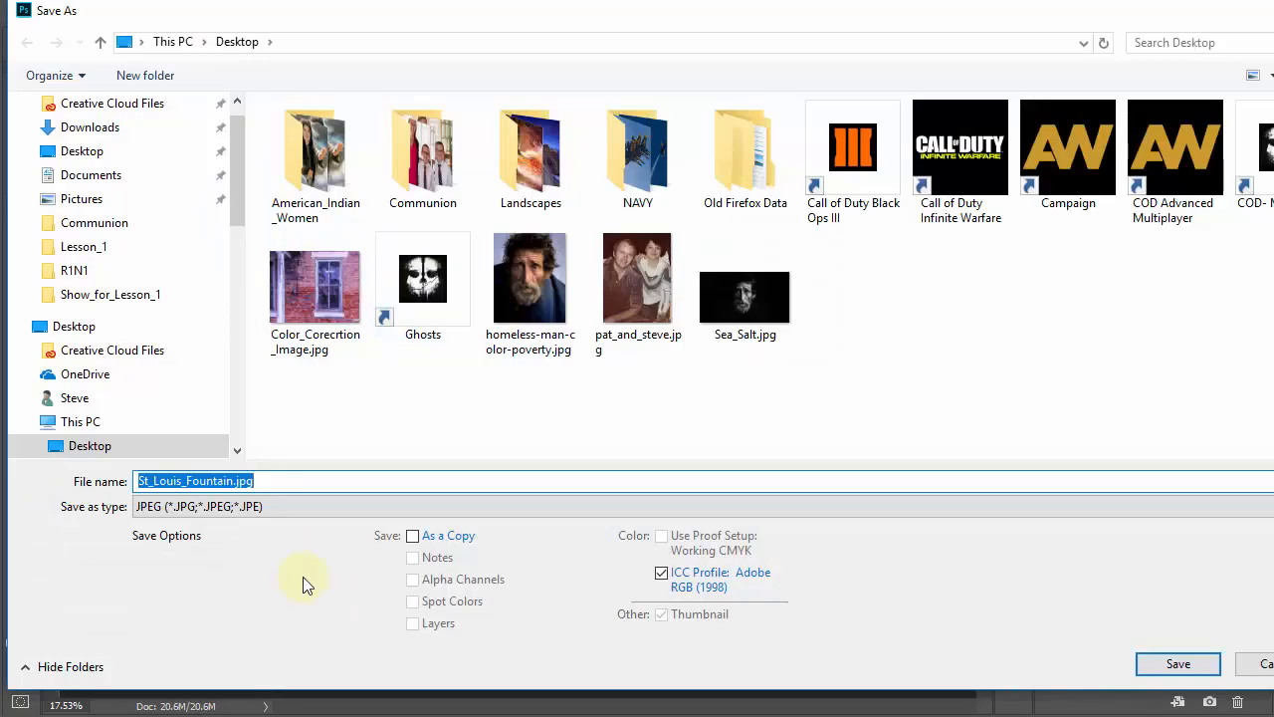
{"action": "left_click", "coordinate": [140, 481]}
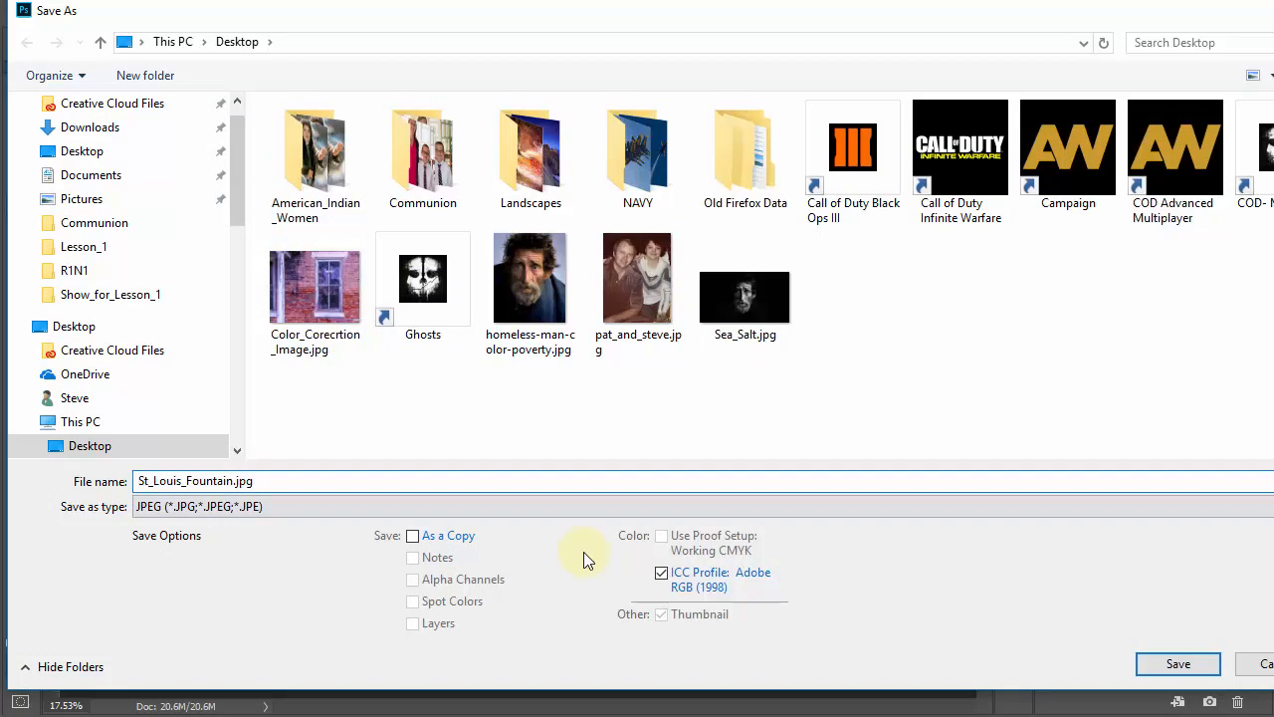
{"action": "type", "text": "print"}
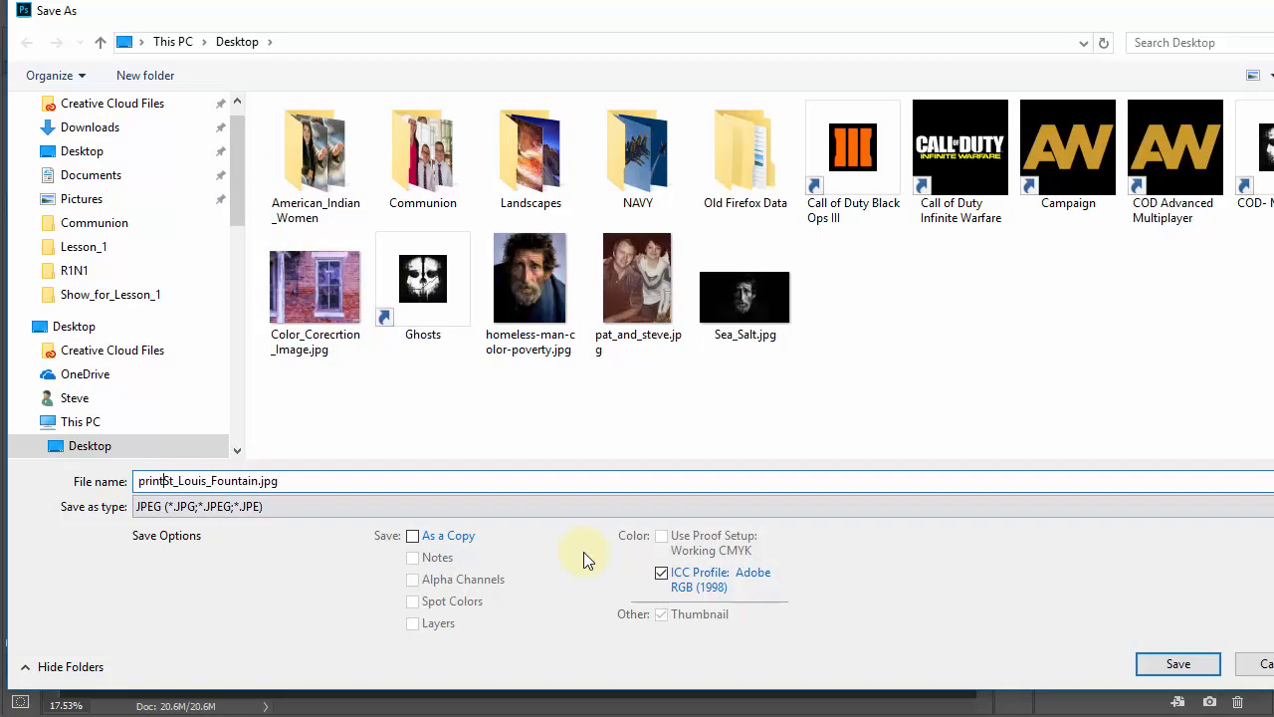
{"action": "type", "text": "_"}
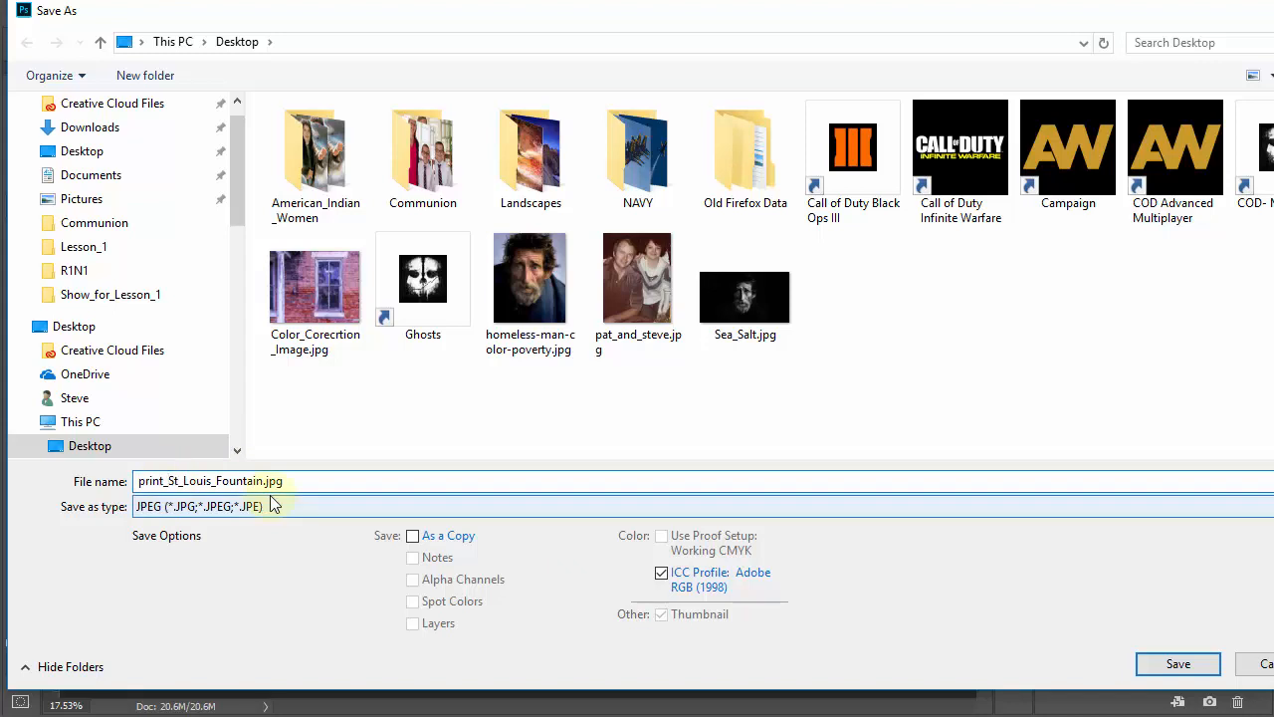
{"action": "type", "text": "8x"}
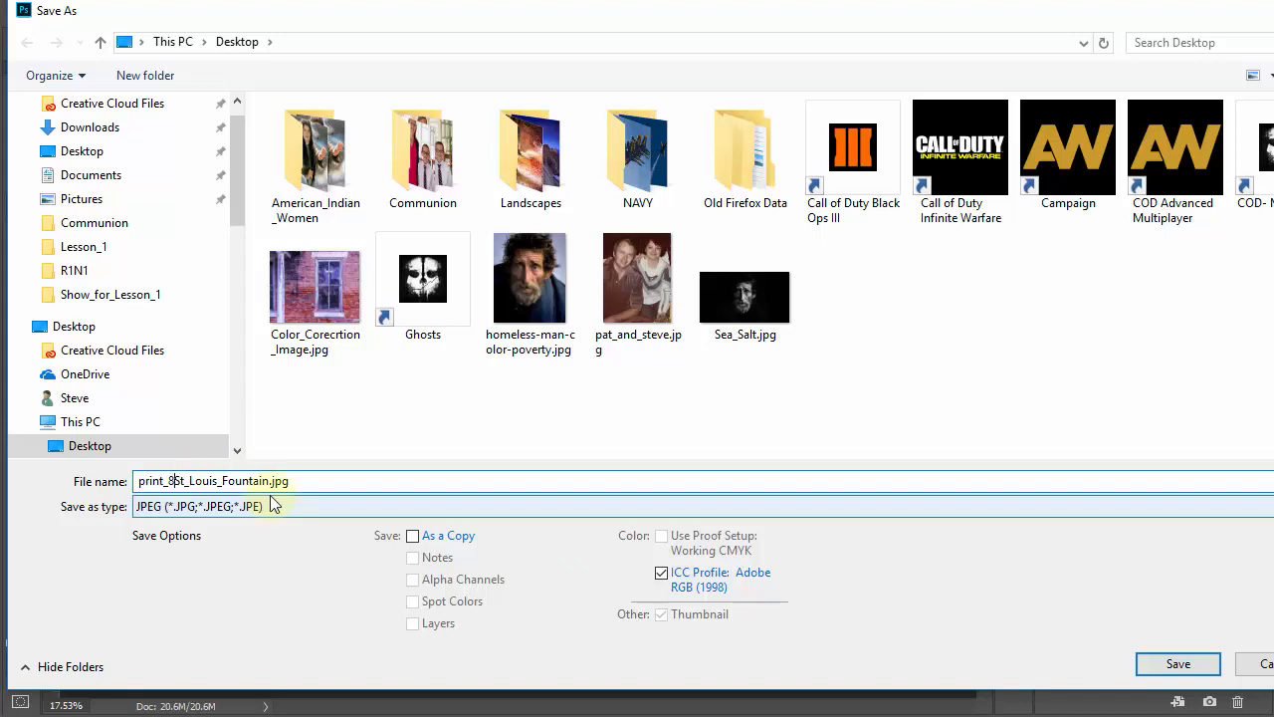
{"action": "type", "text": "10"}
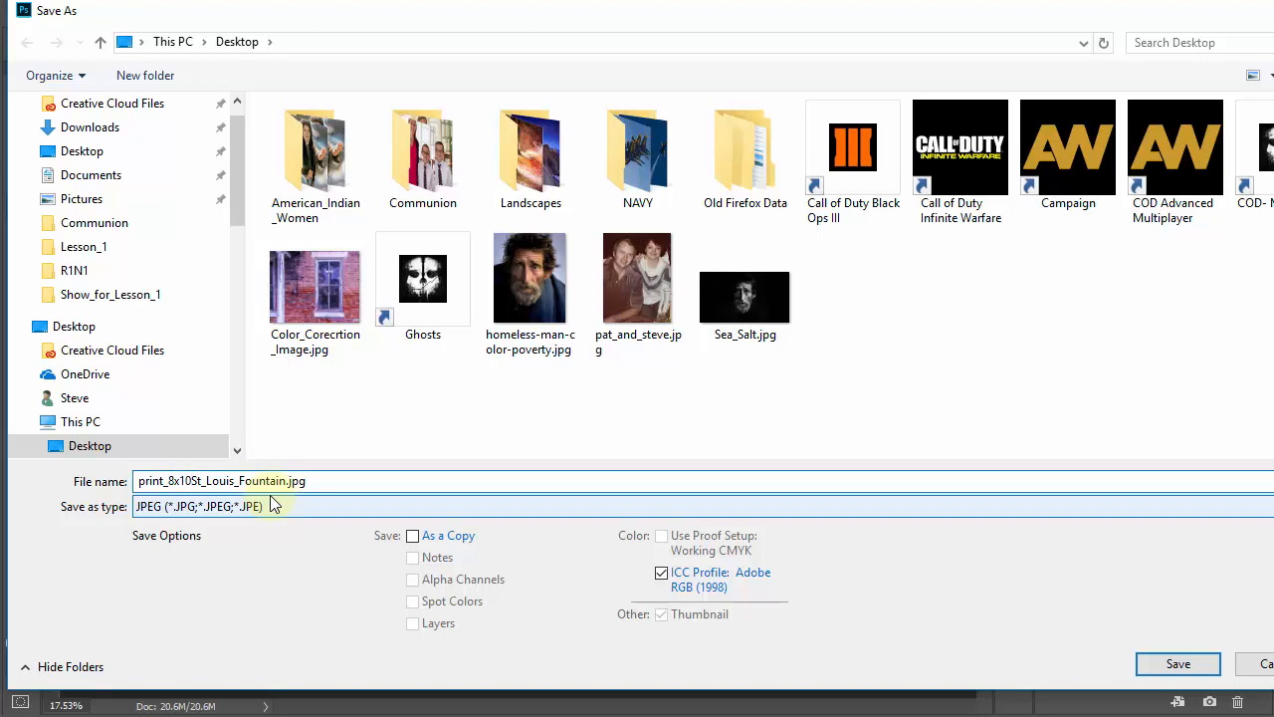
{"action": "type", "text": "_"}
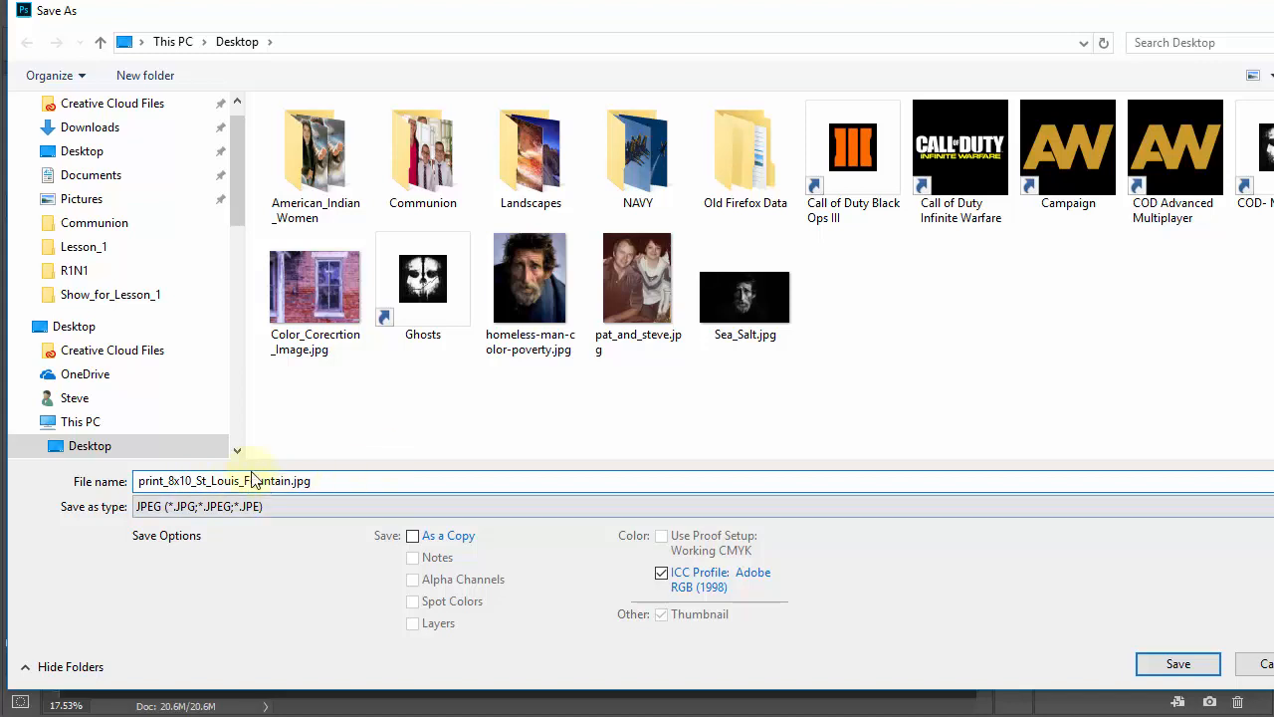
{"action": "left_click", "coordinate": [249, 481]}
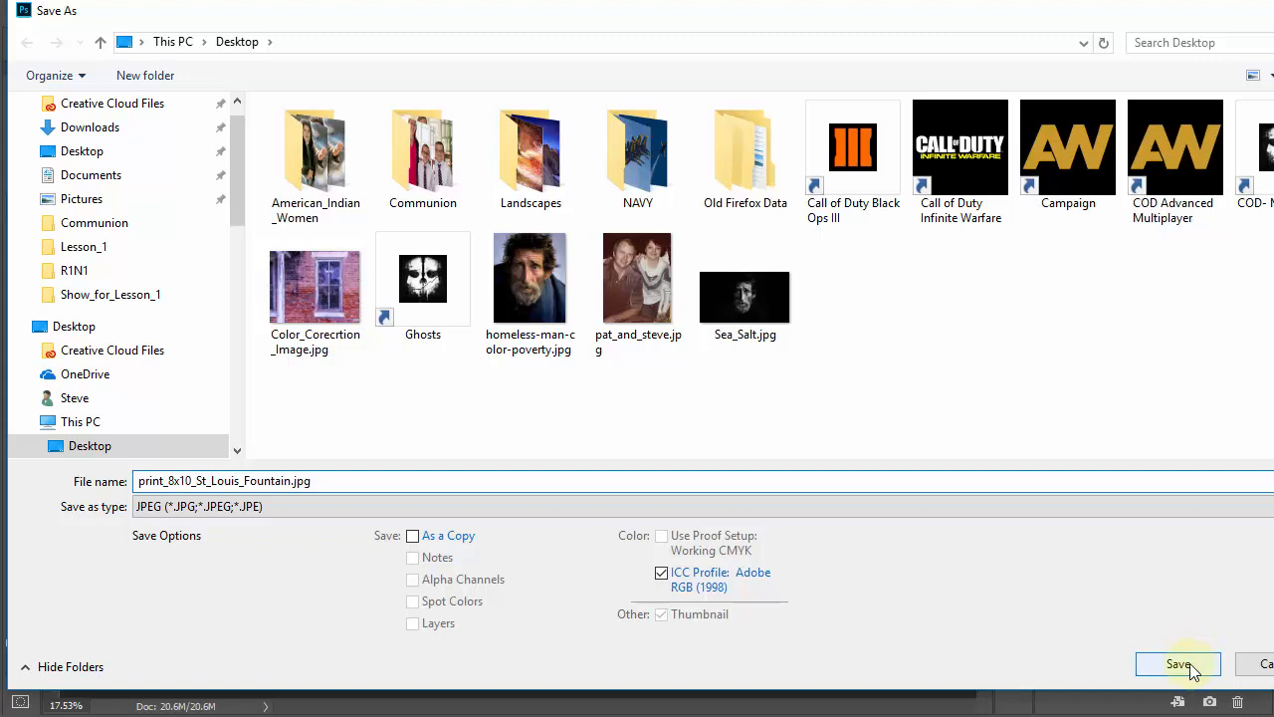
Step: Review the file formats offered for the save, keep JPEG, and cancel the save
{"action": "left_click", "coordinate": [227, 507]}
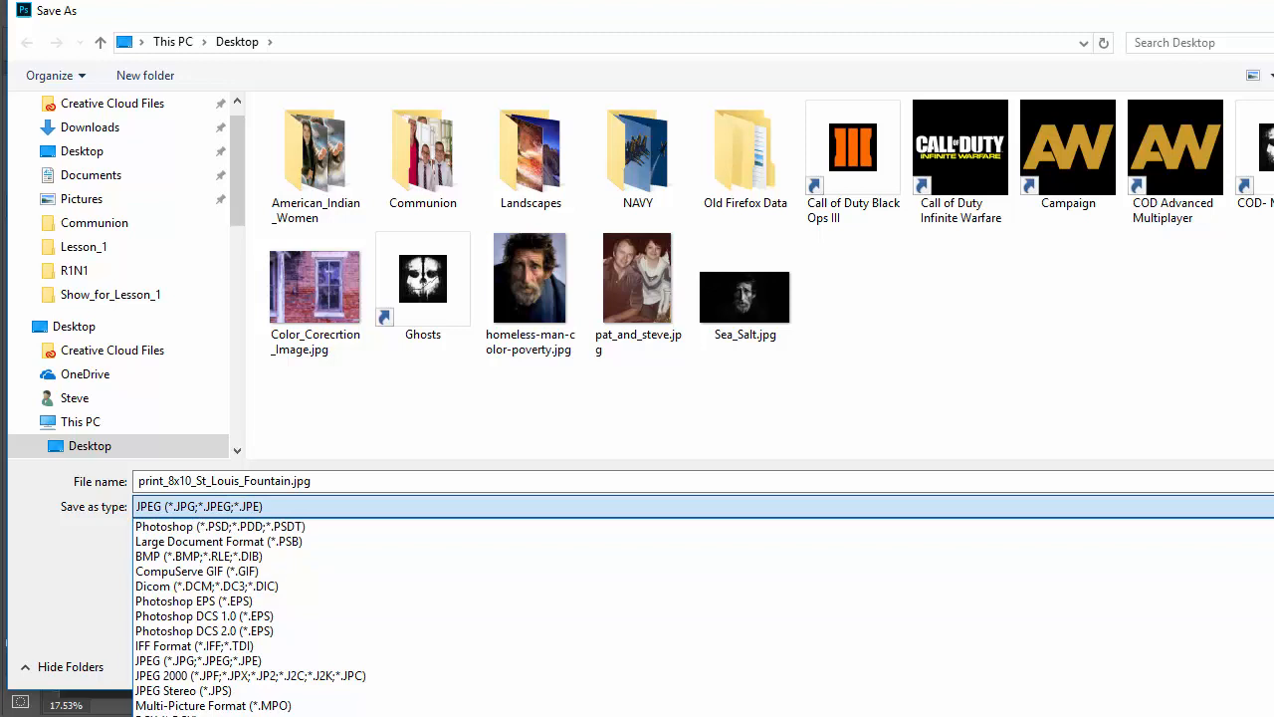
{"action": "left_click", "coordinate": [354, 481]}
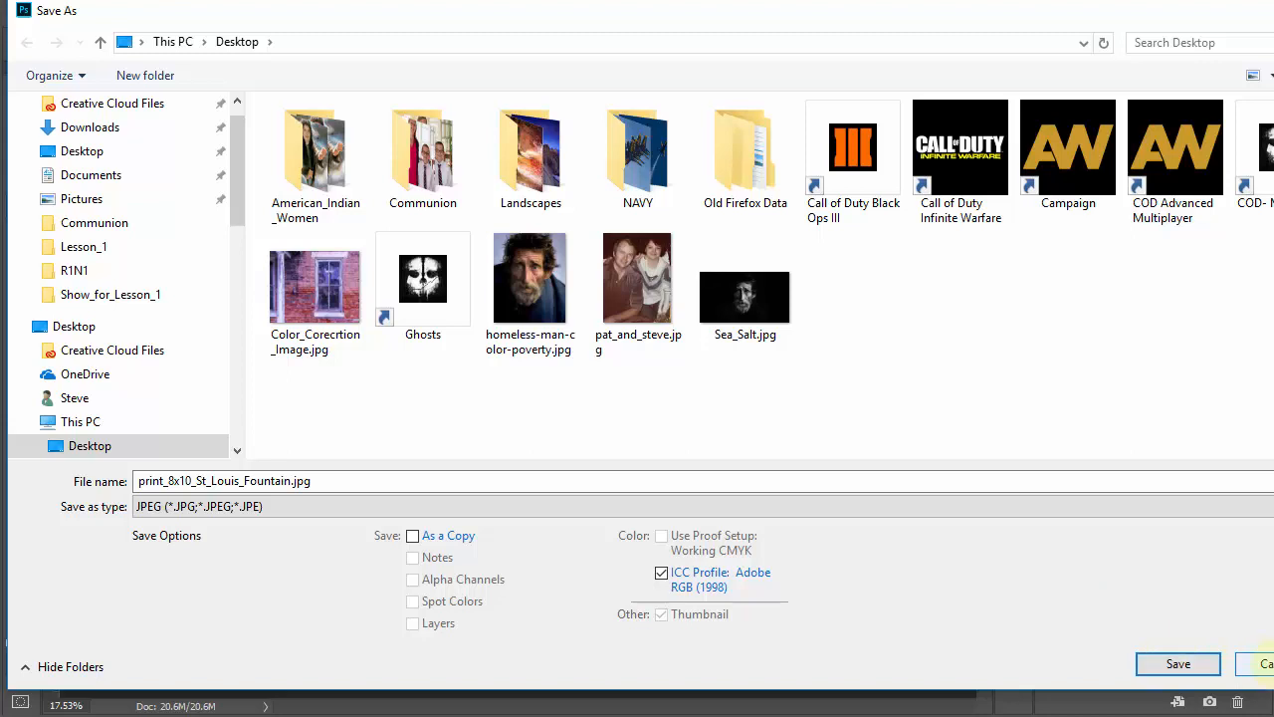
{"action": "left_click", "coordinate": [1258, 663]}
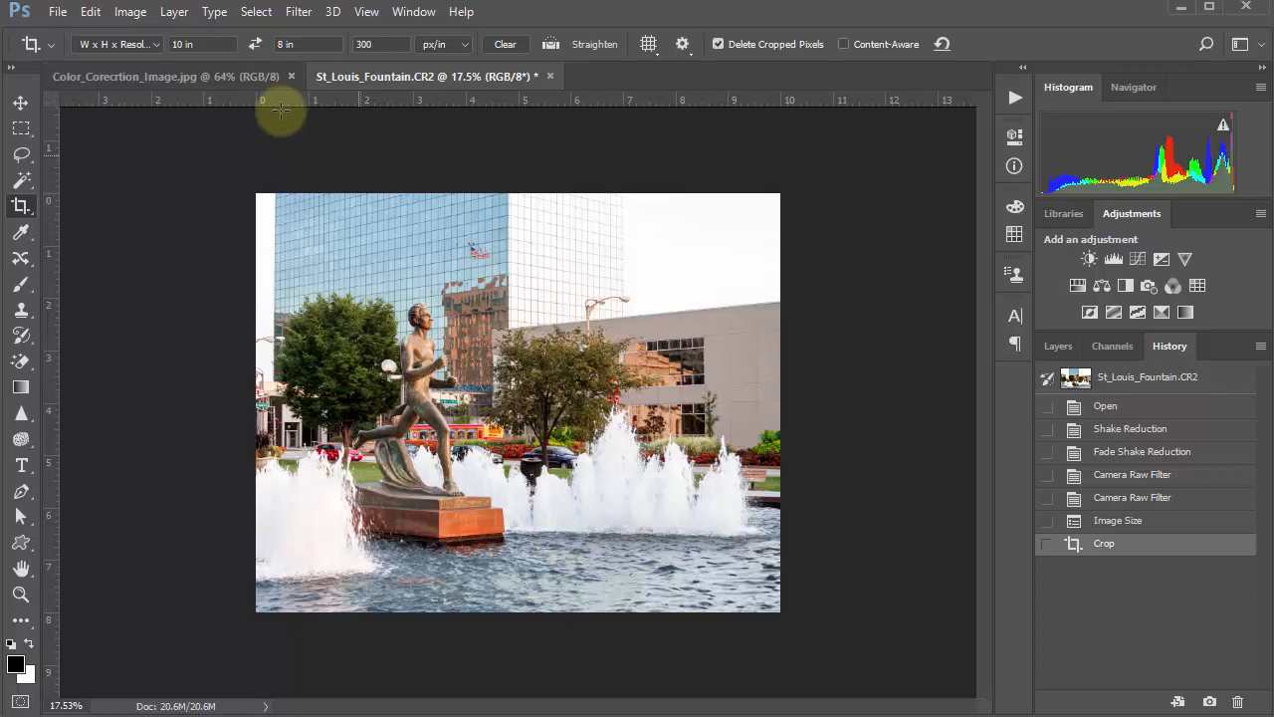
Step: Open the image size settings, switch the dimensions to pixels, and set the resolution to 72 pixels per inch
{"action": "left_click", "coordinate": [131, 11]}
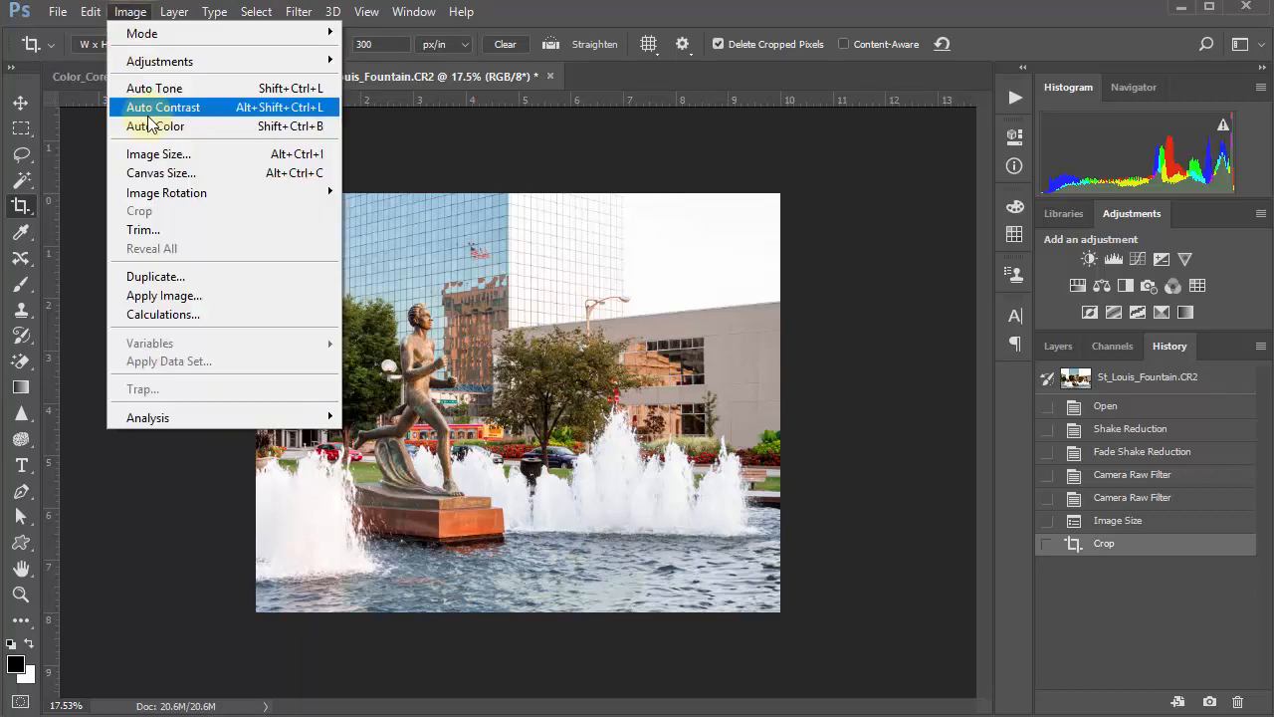
{"action": "left_click", "coordinate": [157, 156]}
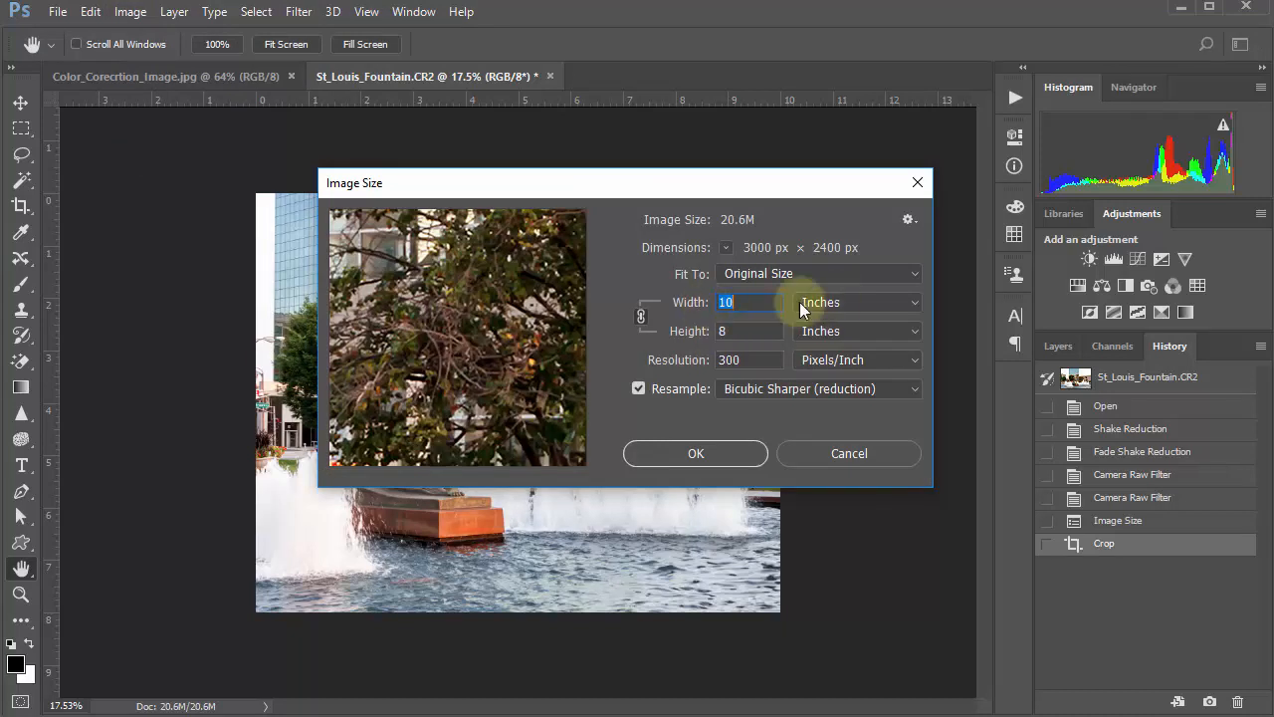
{"action": "left_click", "coordinate": [861, 303]}
{"action": "left_click", "coordinate": [843, 334]}
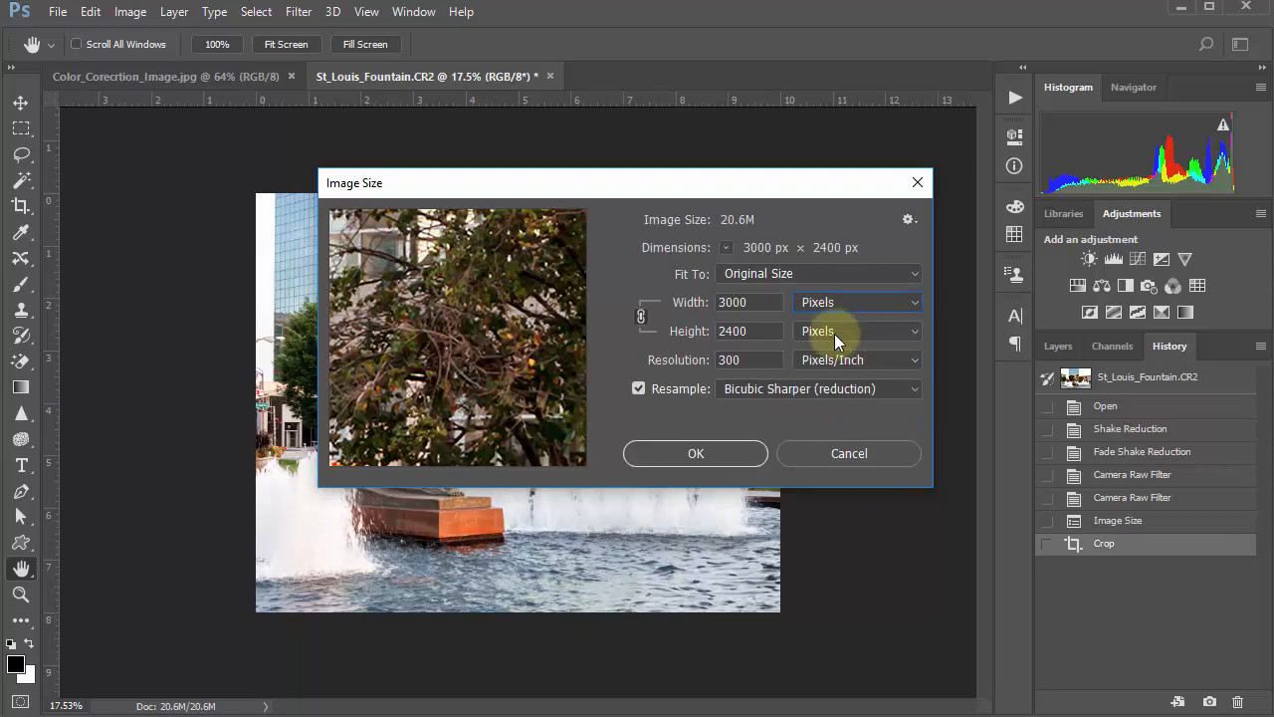
{"action": "double_click", "coordinate": [750, 362]}
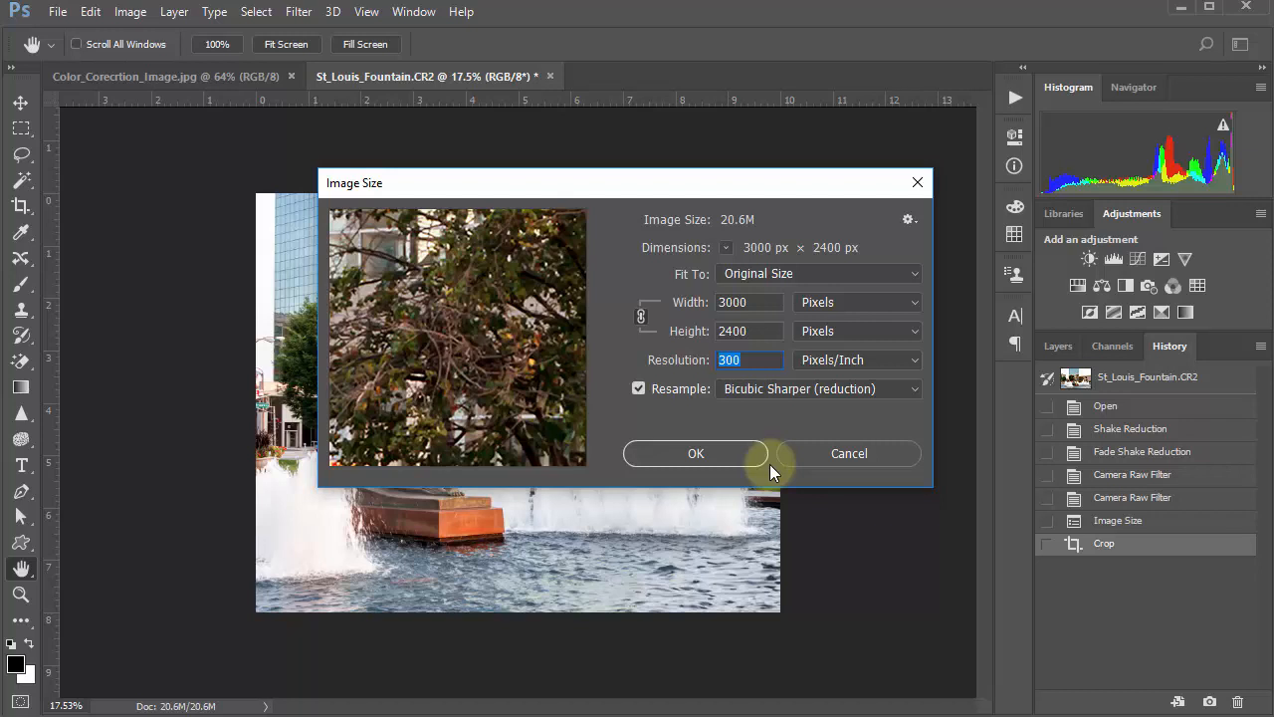
{"action": "type", "text": "72"}
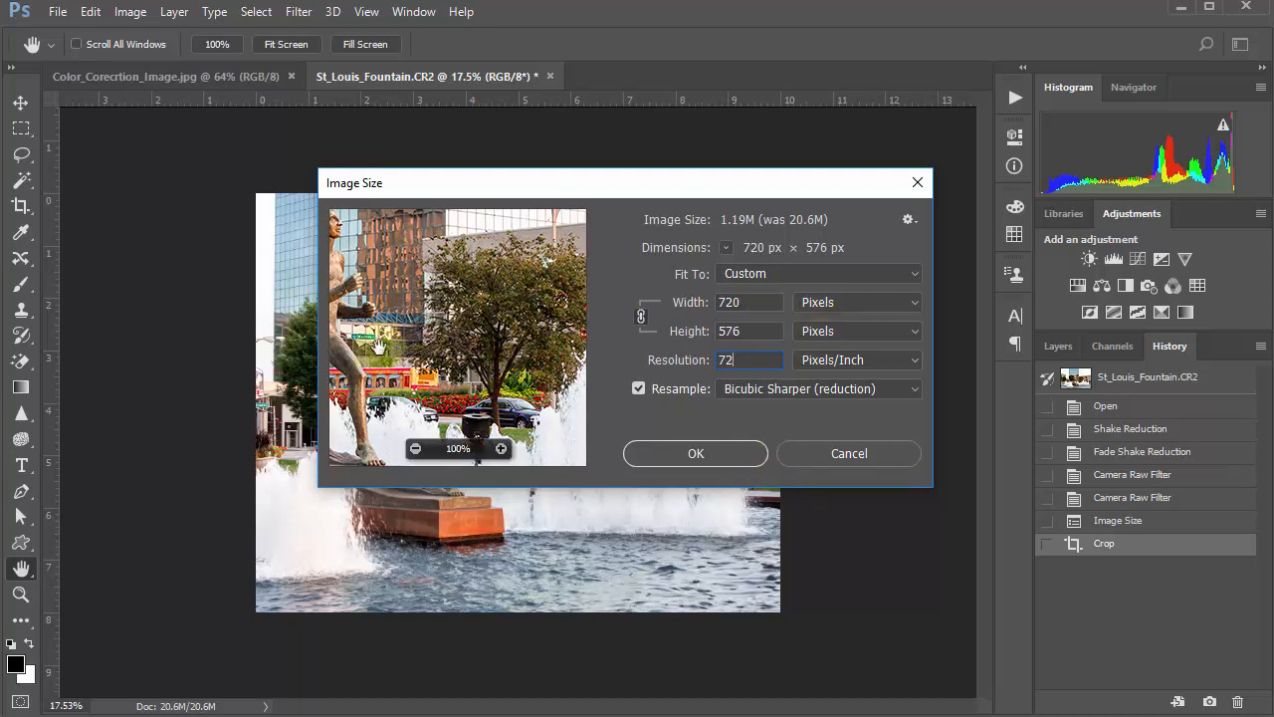
Step: Set the image width to 640 pixels with proportions kept, and apply the resize
{"action": "left_click", "coordinate": [754, 301]}
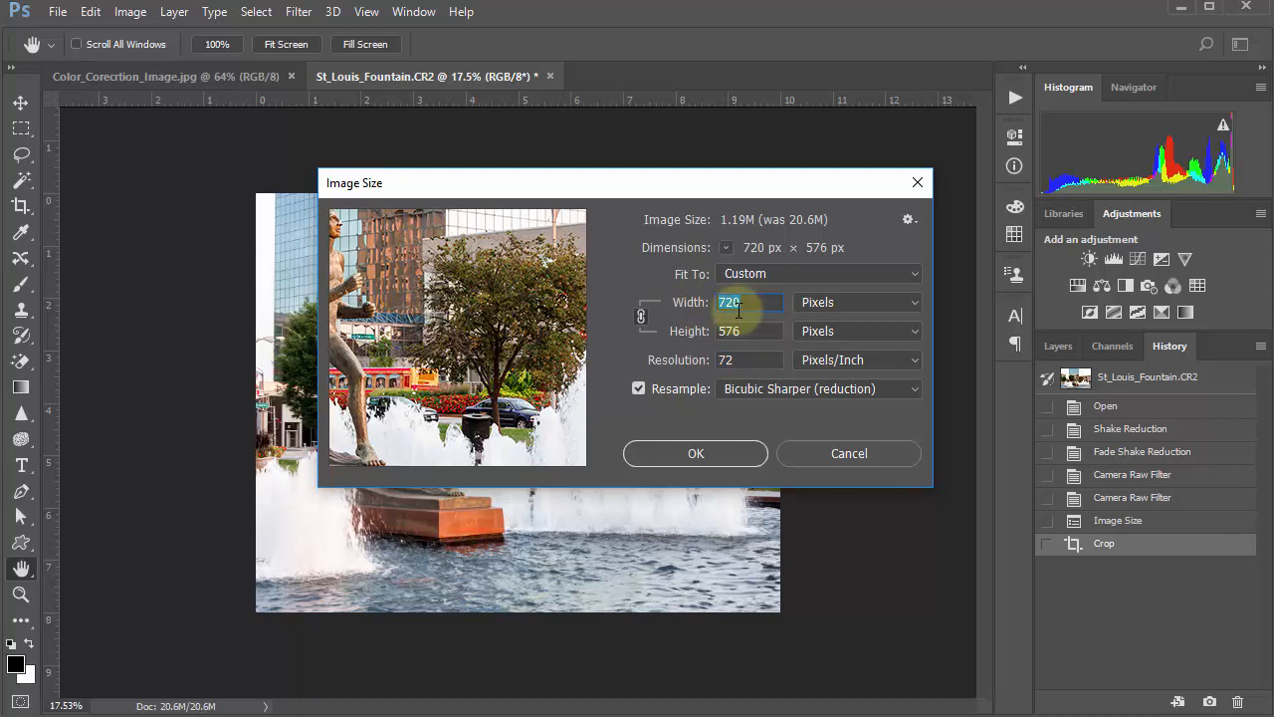
{"action": "type", "text": "640"}
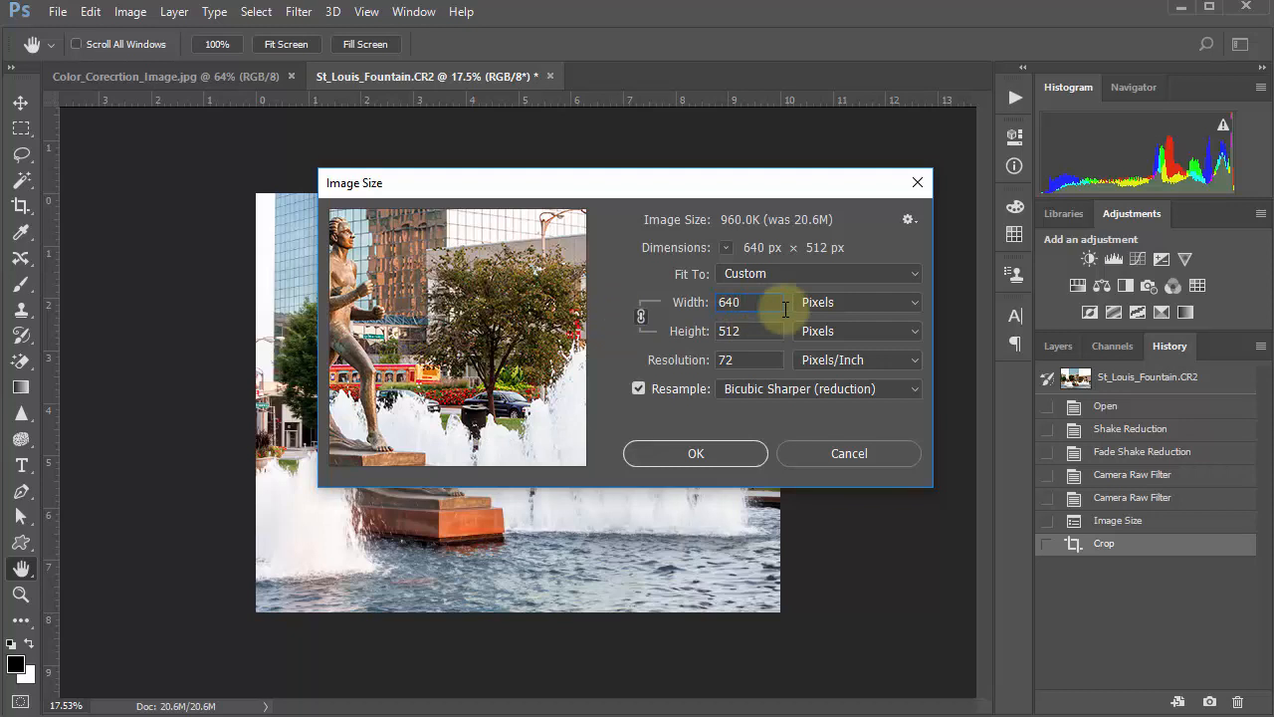
{"action": "double_click", "coordinate": [735, 302]}
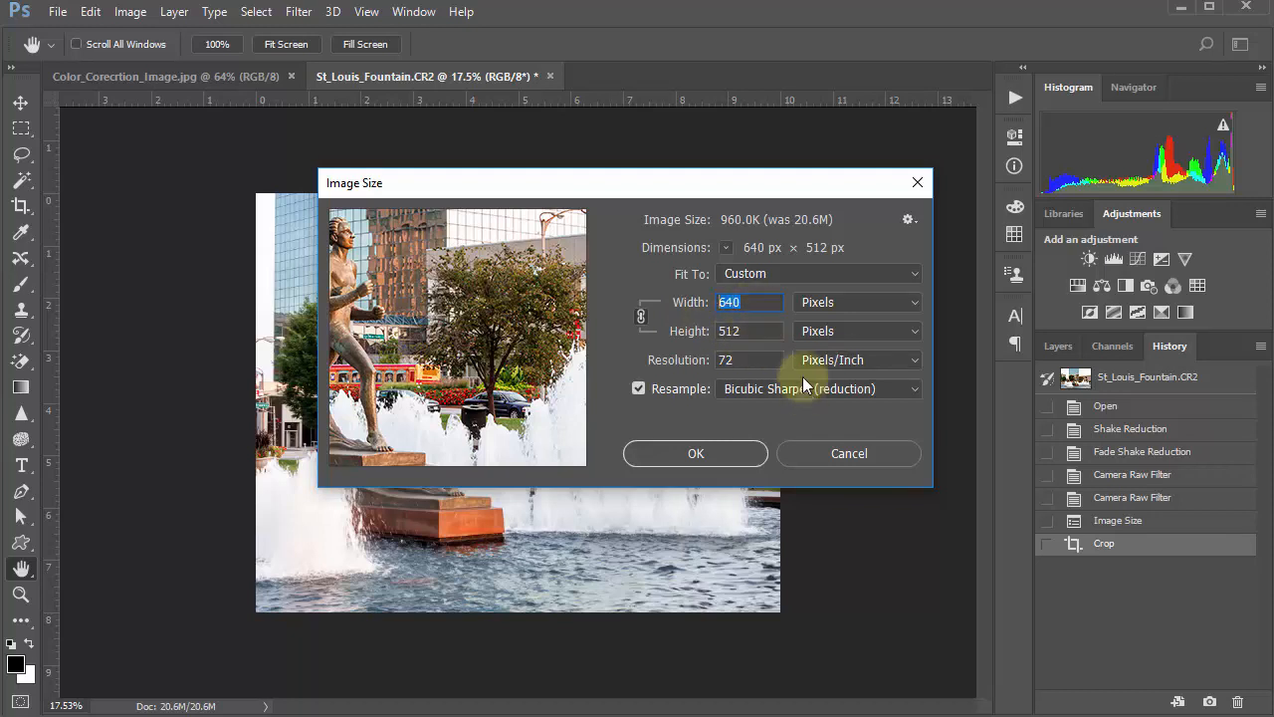
{"action": "double_click", "coordinate": [733, 360]}
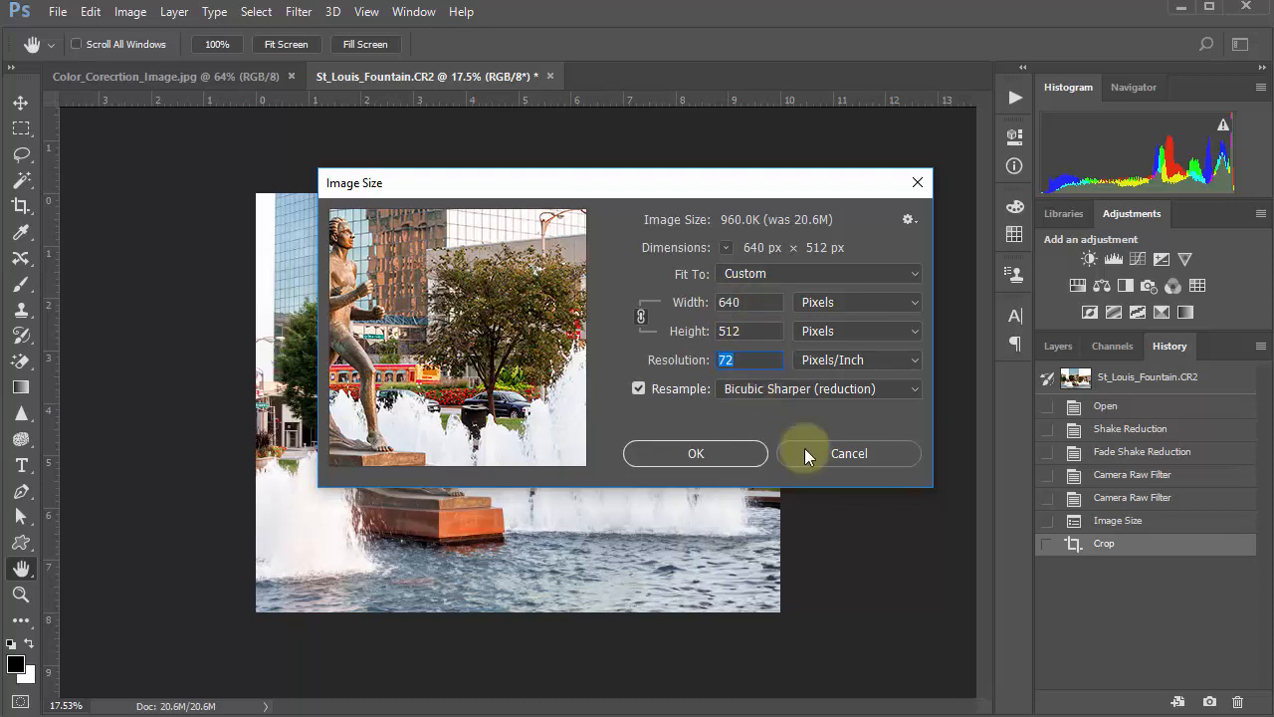
{"action": "left_click", "coordinate": [716, 447]}
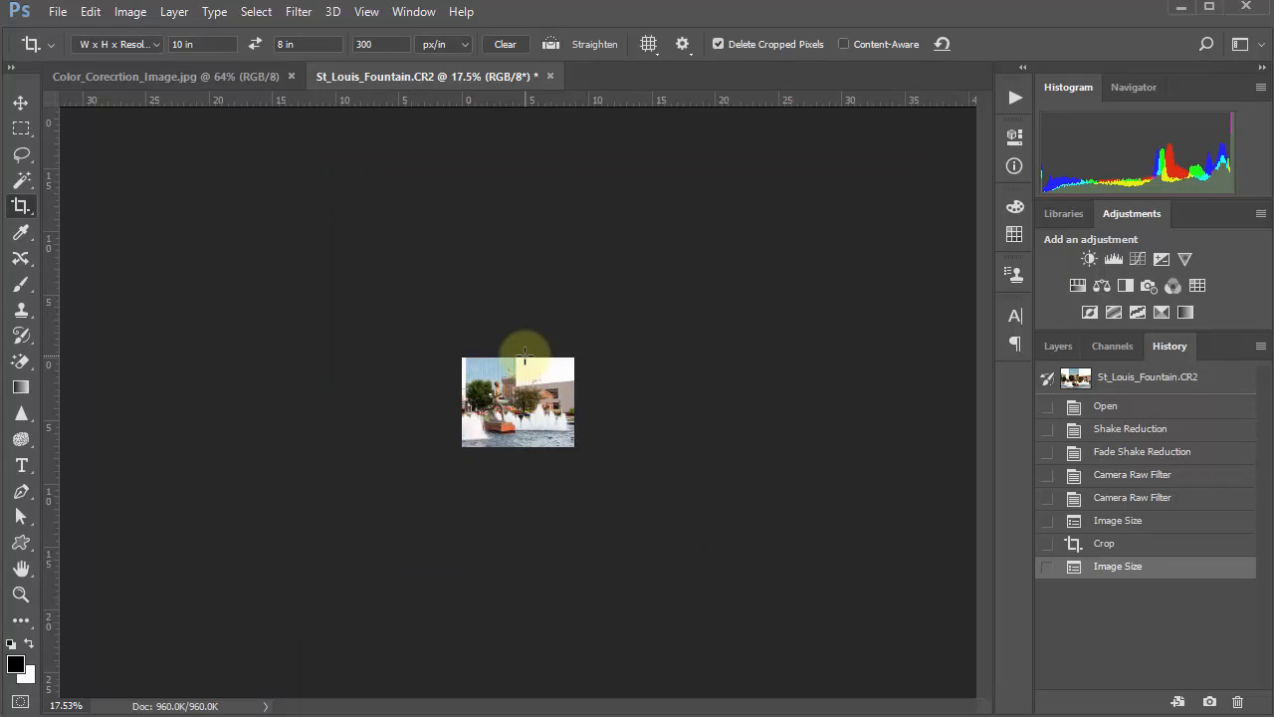
{"action": "key", "text": "ctrl+0"}
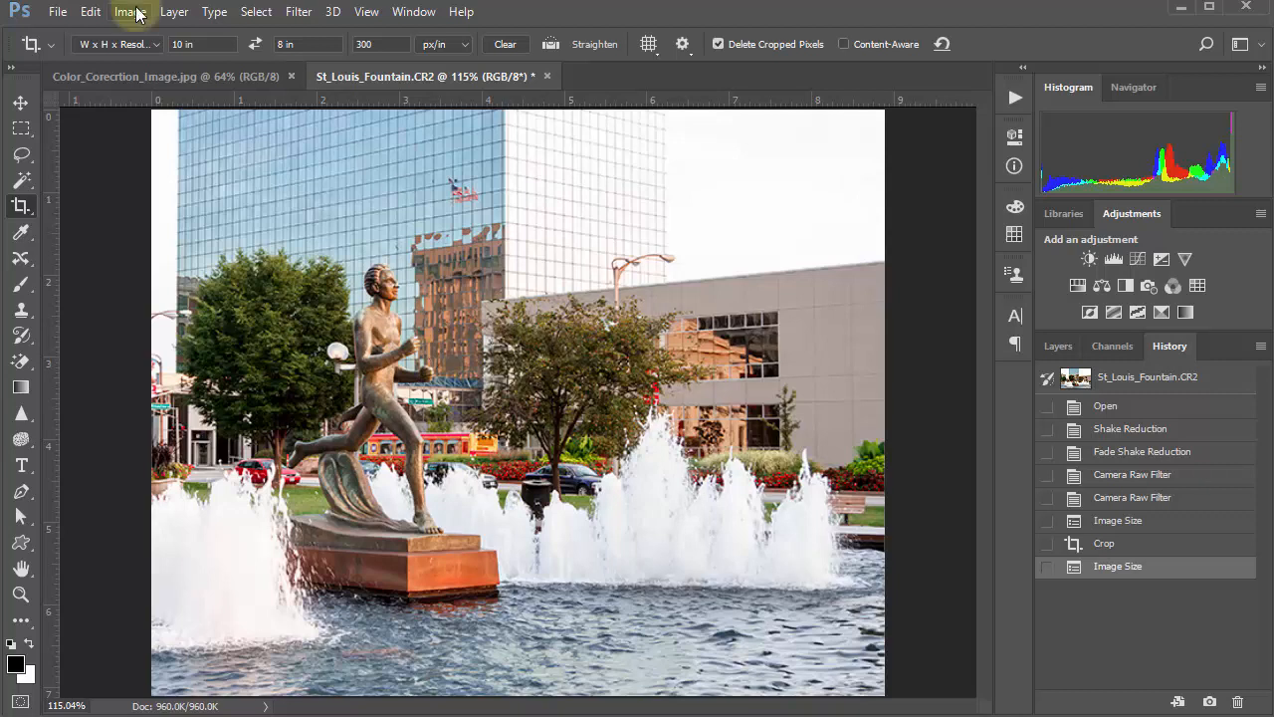
Step: Open the photo in Save for Web (Legacy) and show the original with three JPEG versions in the 4-Up comparison
{"action": "left_click", "coordinate": [60, 12]}
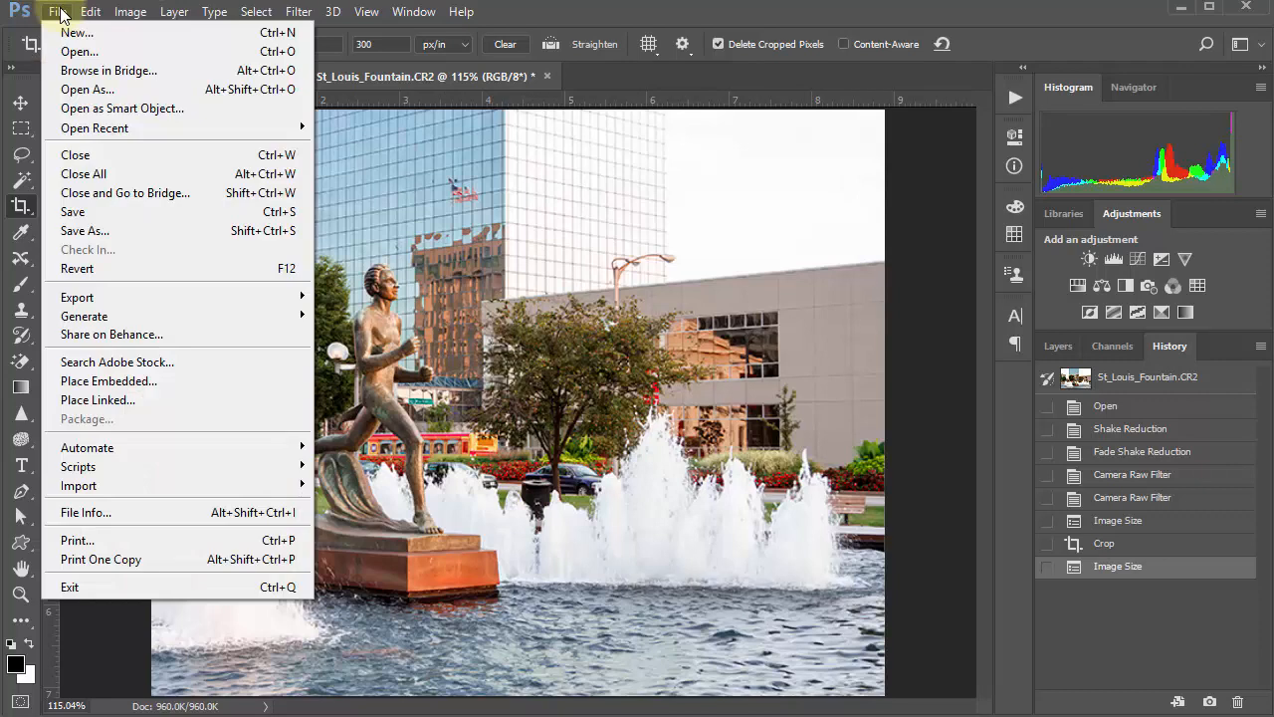
{"action": "mouse_move", "coordinate": [106, 300]}
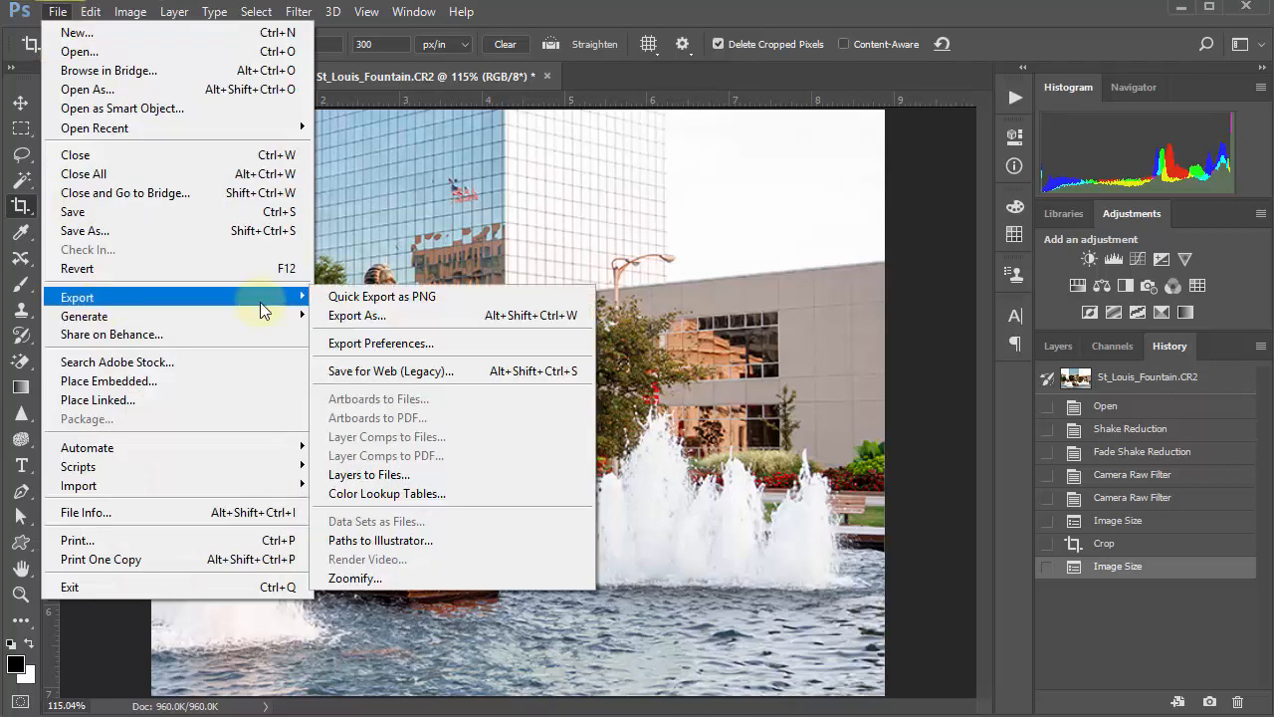
{"action": "left_click", "coordinate": [506, 370]}
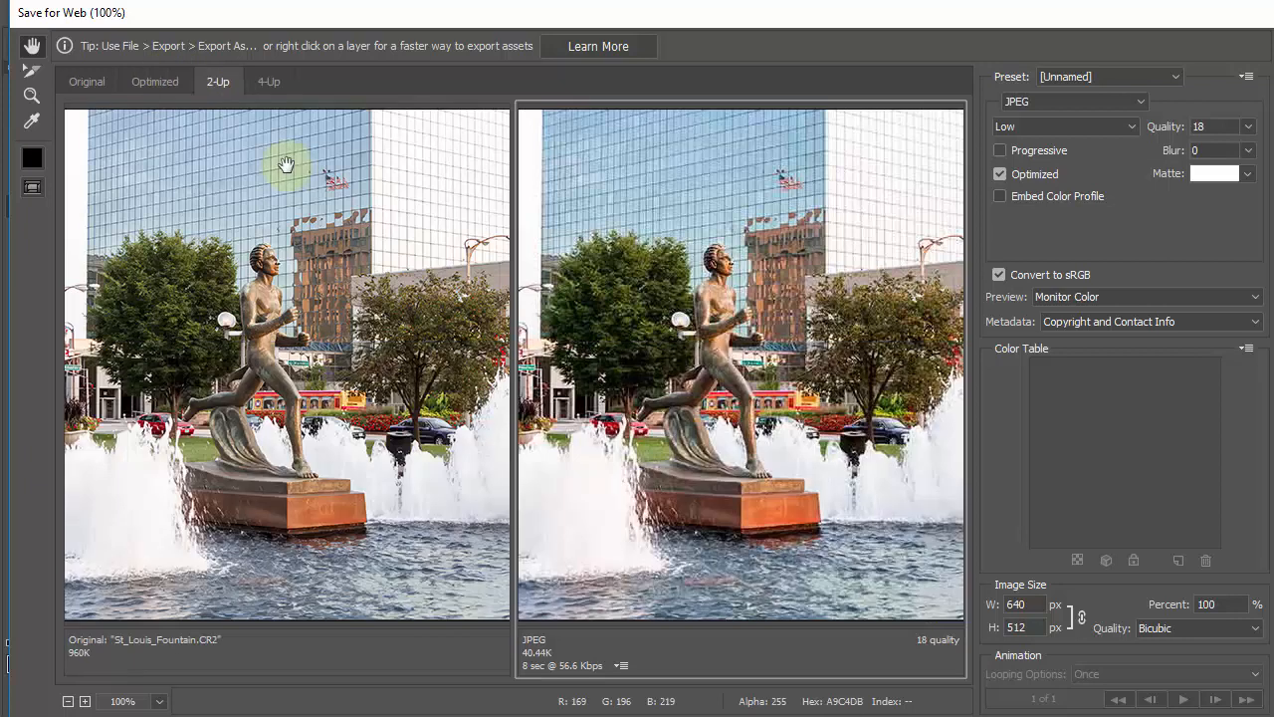
{"action": "left_click", "coordinate": [153, 77]}
{"action": "left_click", "coordinate": [85, 74]}
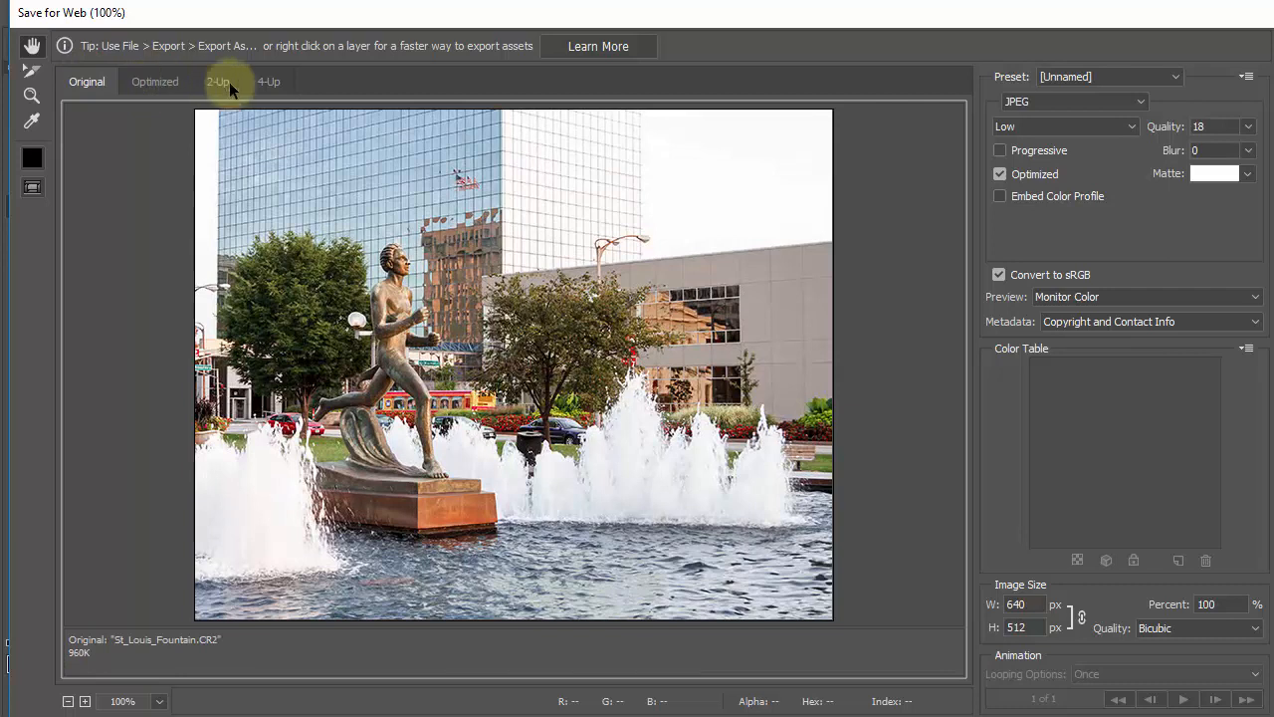
{"action": "left_click", "coordinate": [267, 81]}
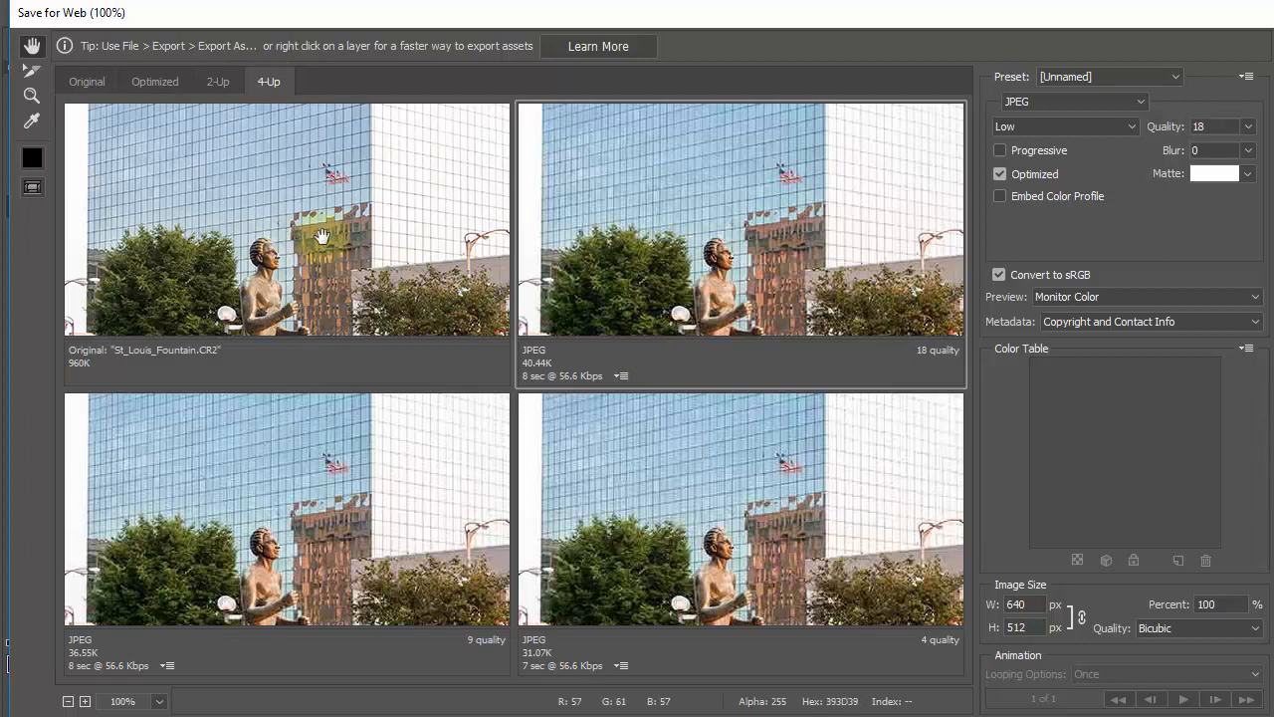
Step: Compare the statue and building details between the original and the JPEG versions at 300% magnification
{"action": "mouse_move", "coordinate": [344, 207]}
{"action": "left_mouse_down"}
{"action": "mouse_move", "coordinate": [341, 258]}
{"action": "mouse_move", "coordinate": [330, 196]}
{"action": "mouse_move", "coordinate": [354, 246]}
{"action": "mouse_move", "coordinate": [324, 164]}
{"action": "mouse_move", "coordinate": [378, 149]}
{"action": "mouse_move", "coordinate": [349, 231]}
{"action": "left_mouse_up"}
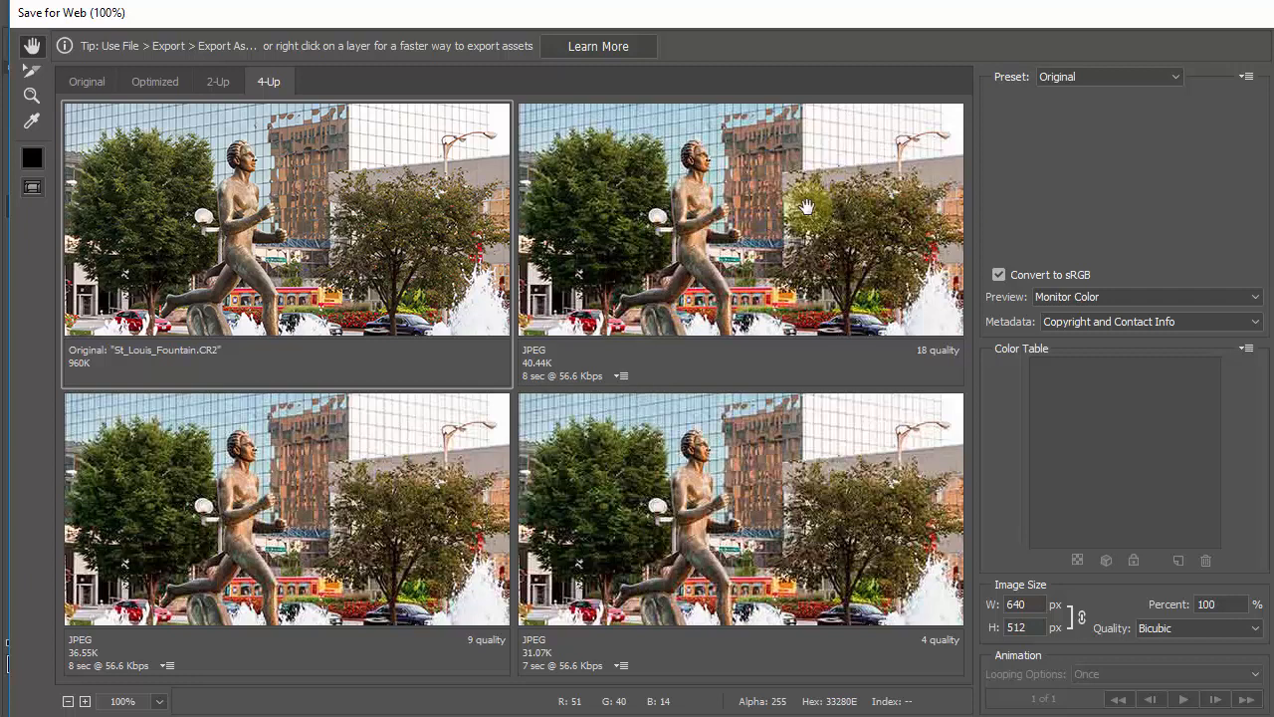
{"action": "left_click", "coordinate": [784, 246]}
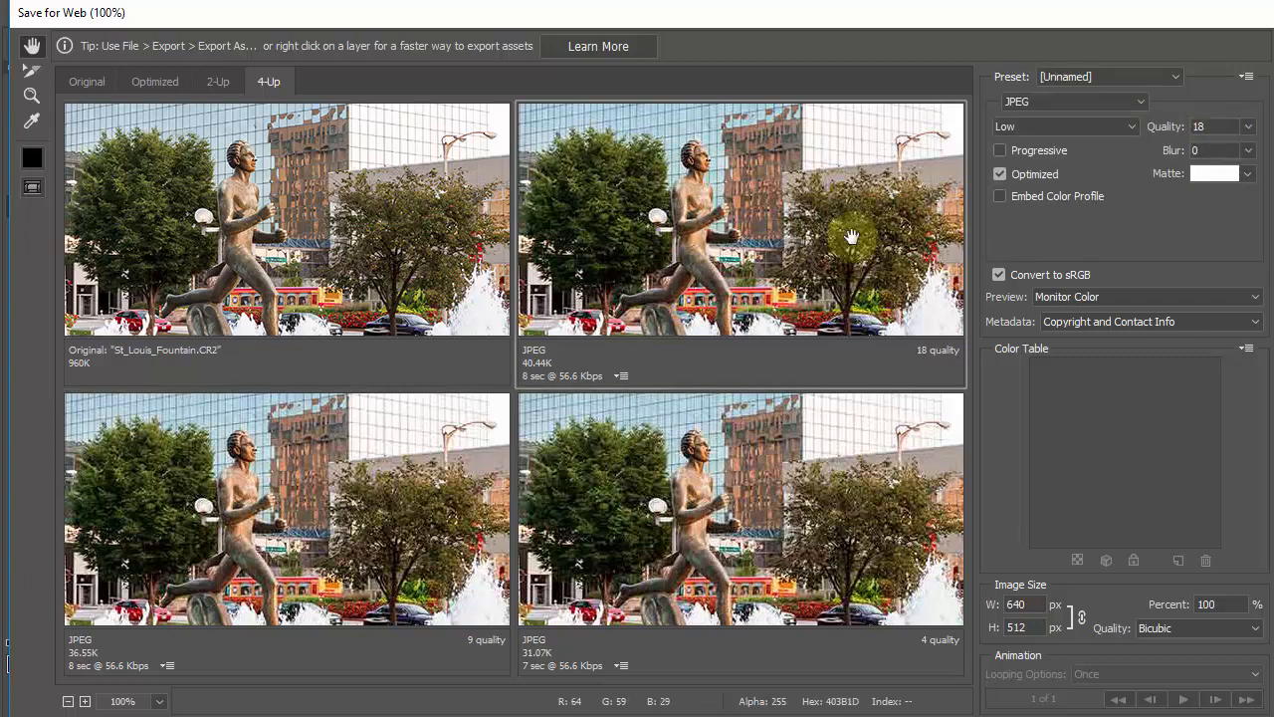
{"action": "left_click", "coordinate": [754, 211]}
{"action": "left_click", "coordinate": [698, 199]}
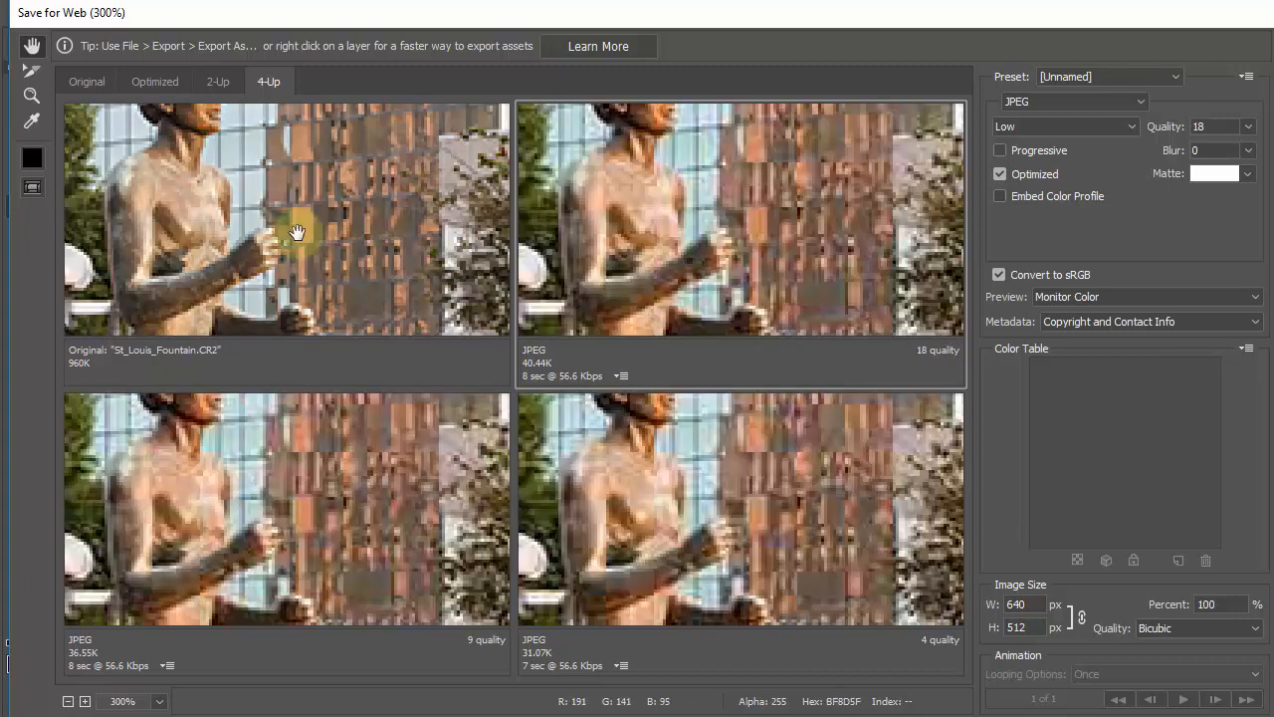
{"action": "left_click_drag", "start_coordinate": [265, 208], "coordinate": [265, 284]}
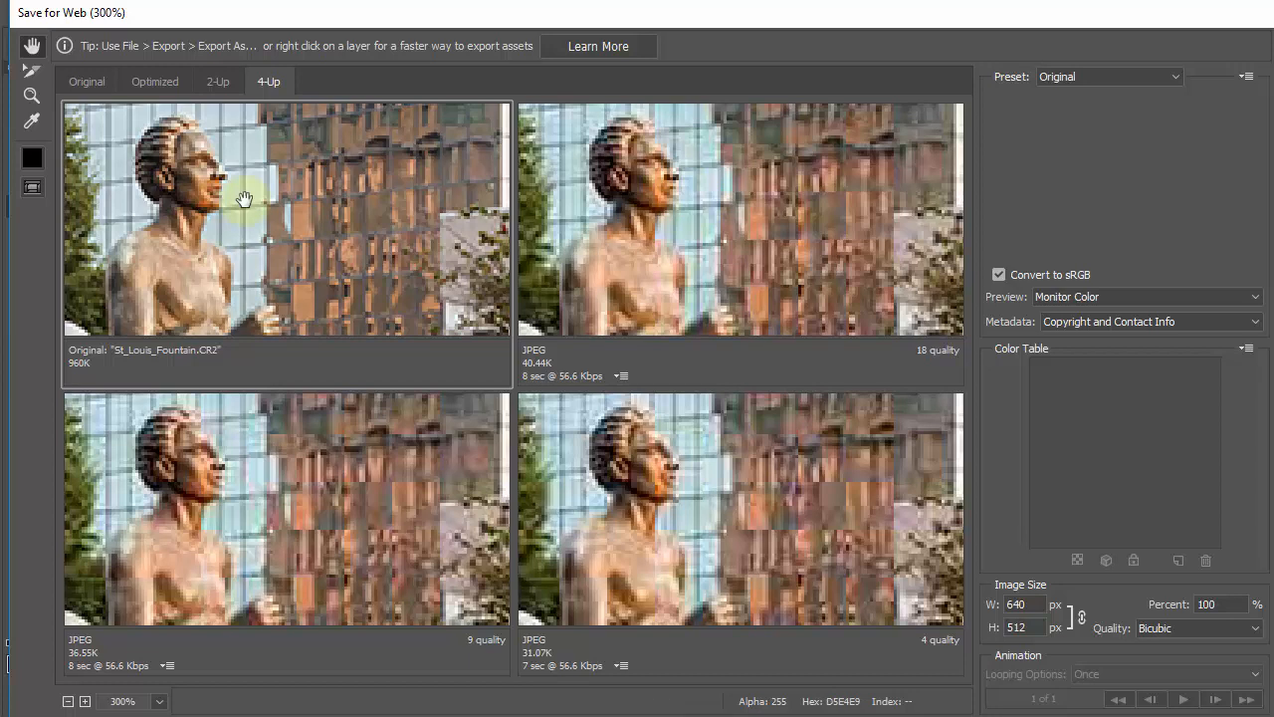
Step: Set the 18-quality JPEG version to quality 50 and compare its details with the original from the statue to the trolley
{"action": "left_click", "coordinate": [769, 207]}
{"action": "left_click", "coordinate": [1247, 126]}
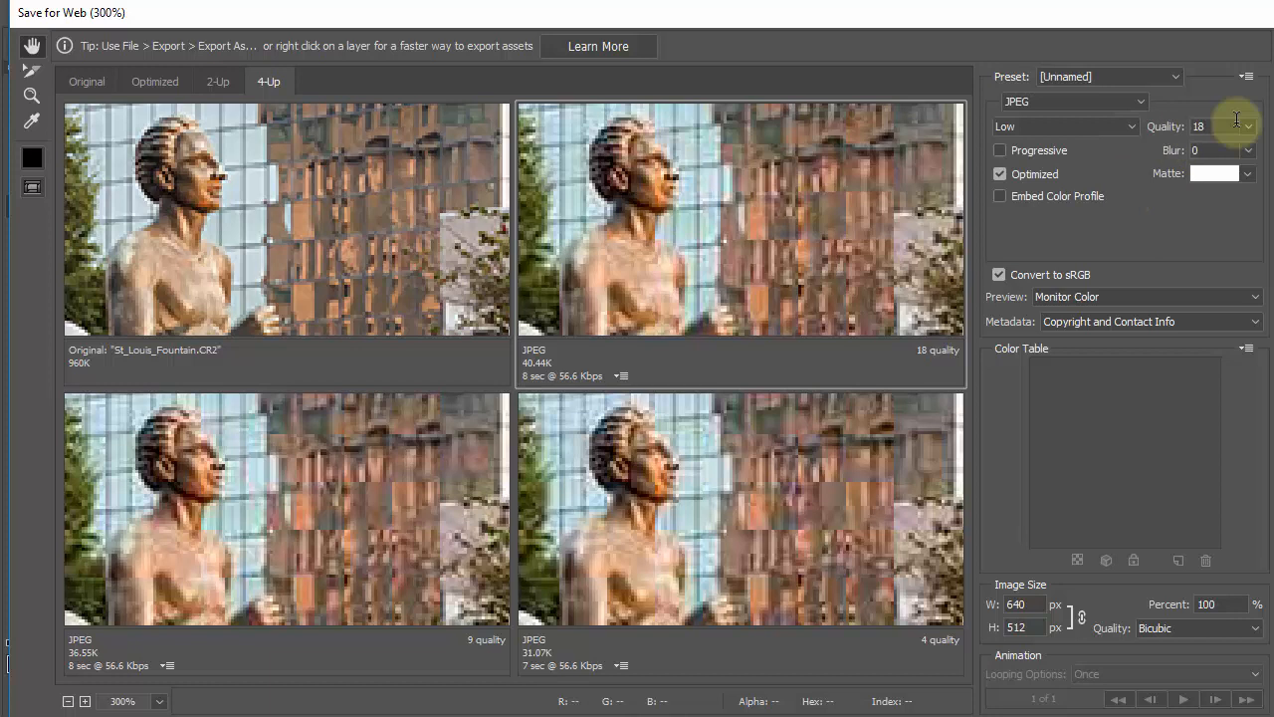
{"action": "left_click", "coordinate": [1197, 151]}
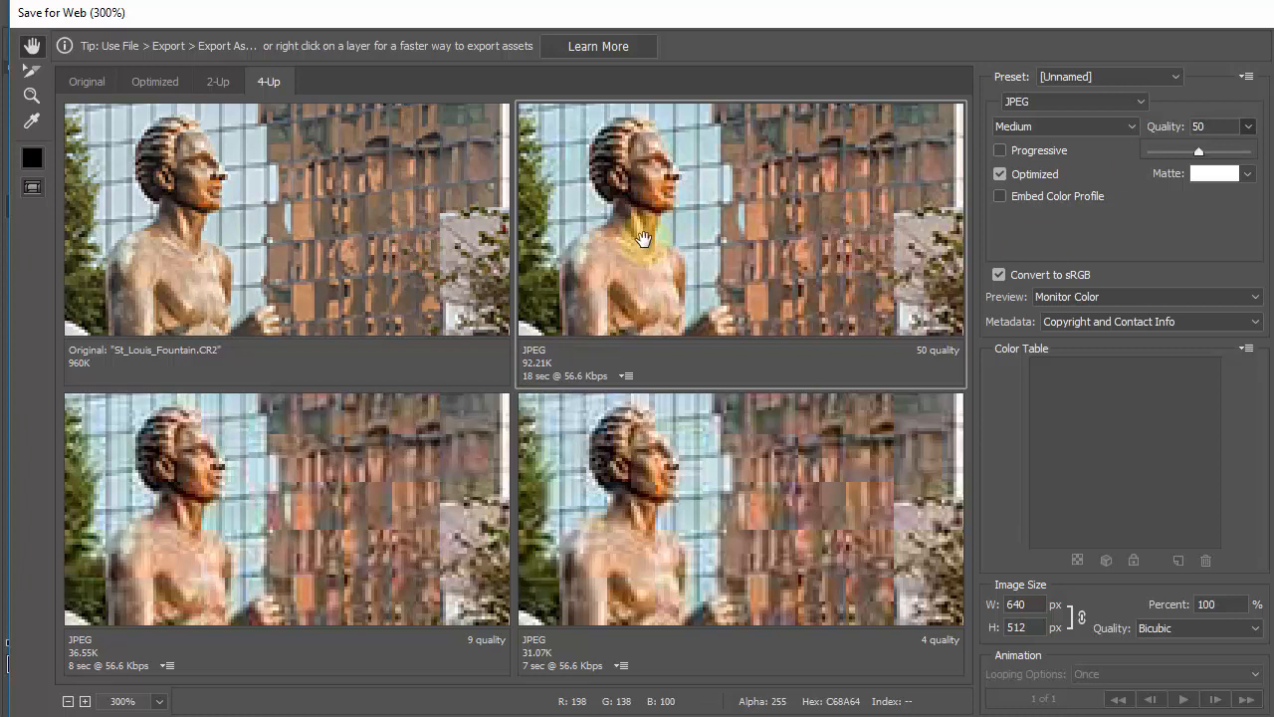
{"action": "left_click_drag", "start_coordinate": [696, 241], "coordinate": [665, 174]}
{"action": "left_click_drag", "start_coordinate": [743, 239], "coordinate": [734, 108]}
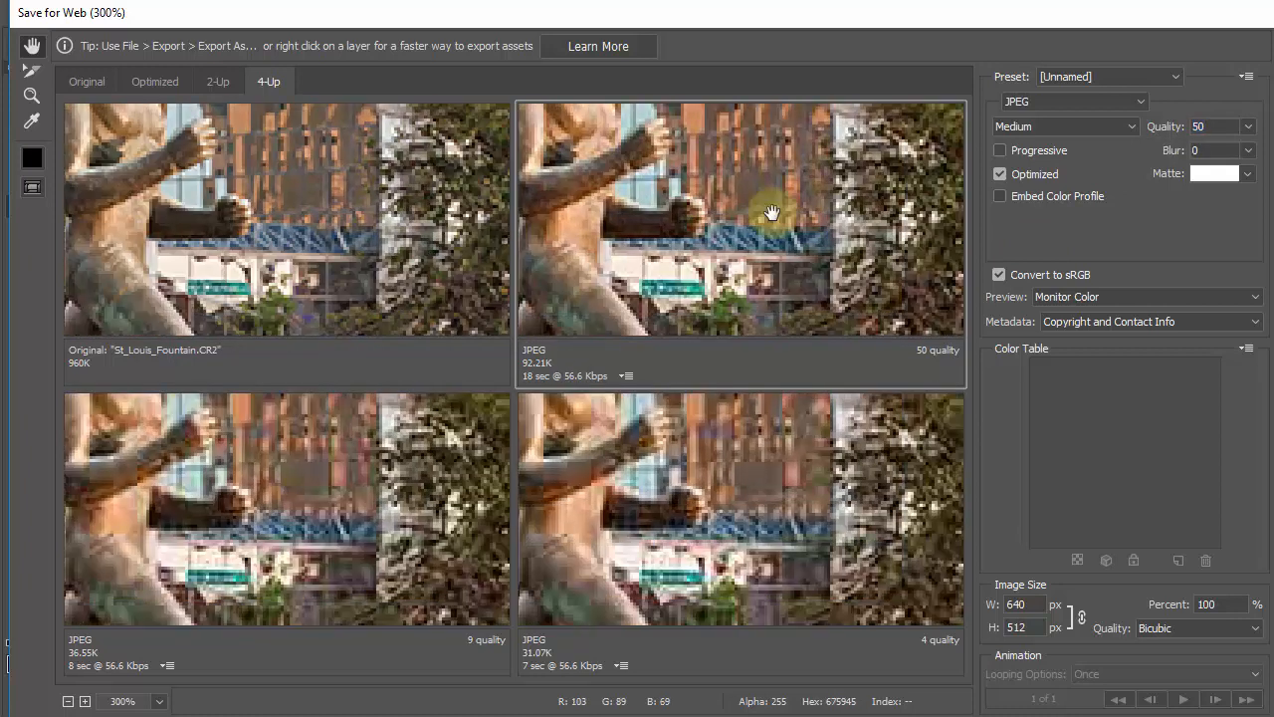
{"action": "left_click_drag", "start_coordinate": [771, 212], "coordinate": [761, 148]}
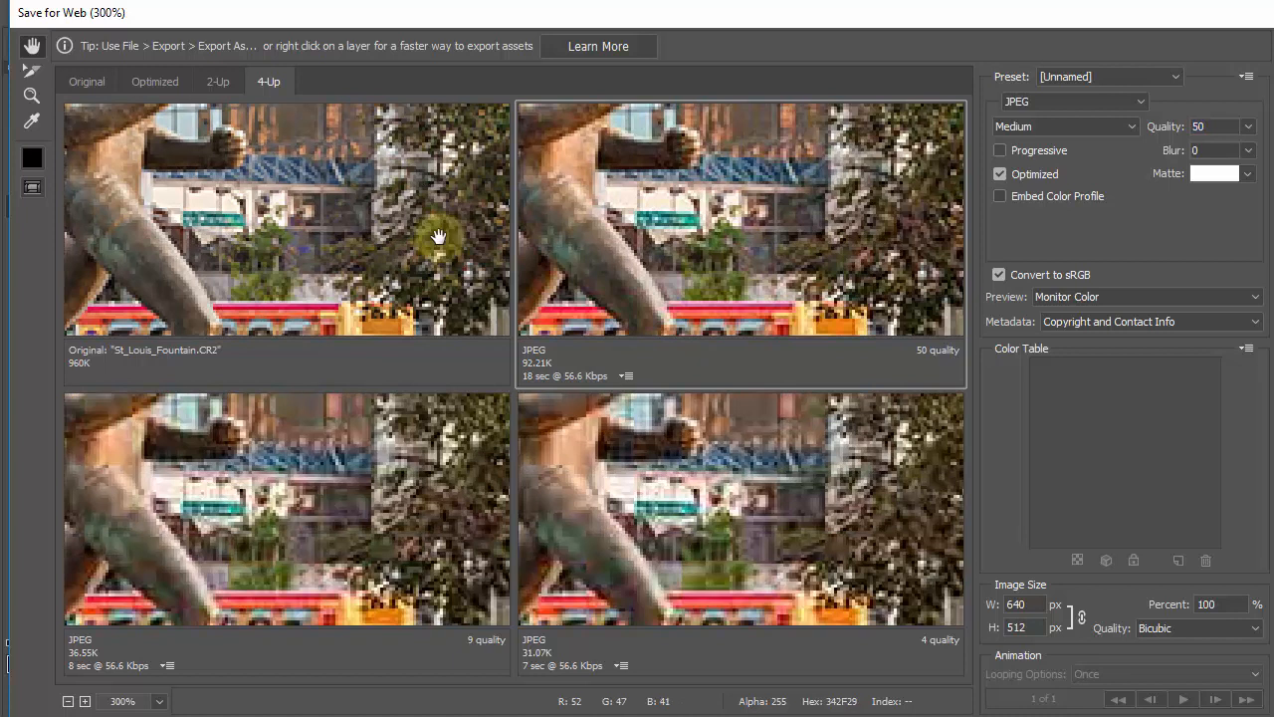
{"action": "left_click_drag", "start_coordinate": [818, 256], "coordinate": [814, 183]}
{"action": "left_click_drag", "start_coordinate": [730, 261], "coordinate": [747, 188]}
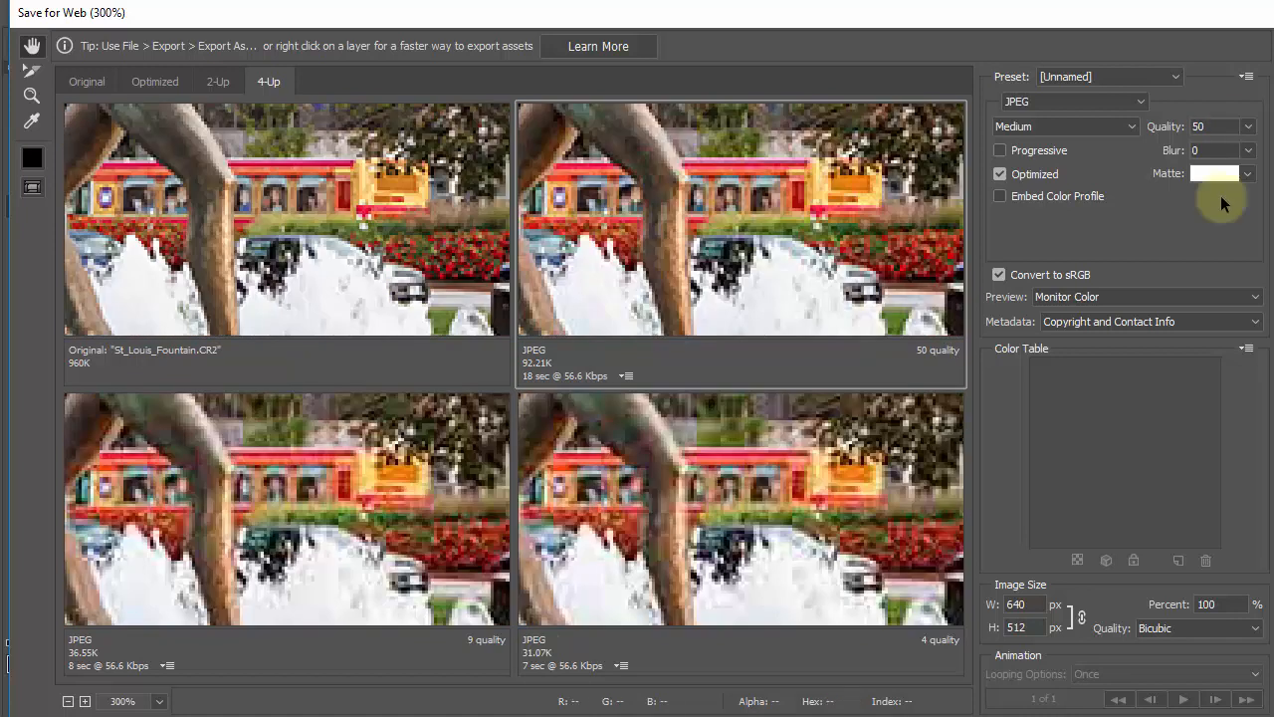
Step: Try JPEG quality values of 32 and 53 for the selected version, and settle on 47
{"action": "left_click", "coordinate": [1248, 126]}
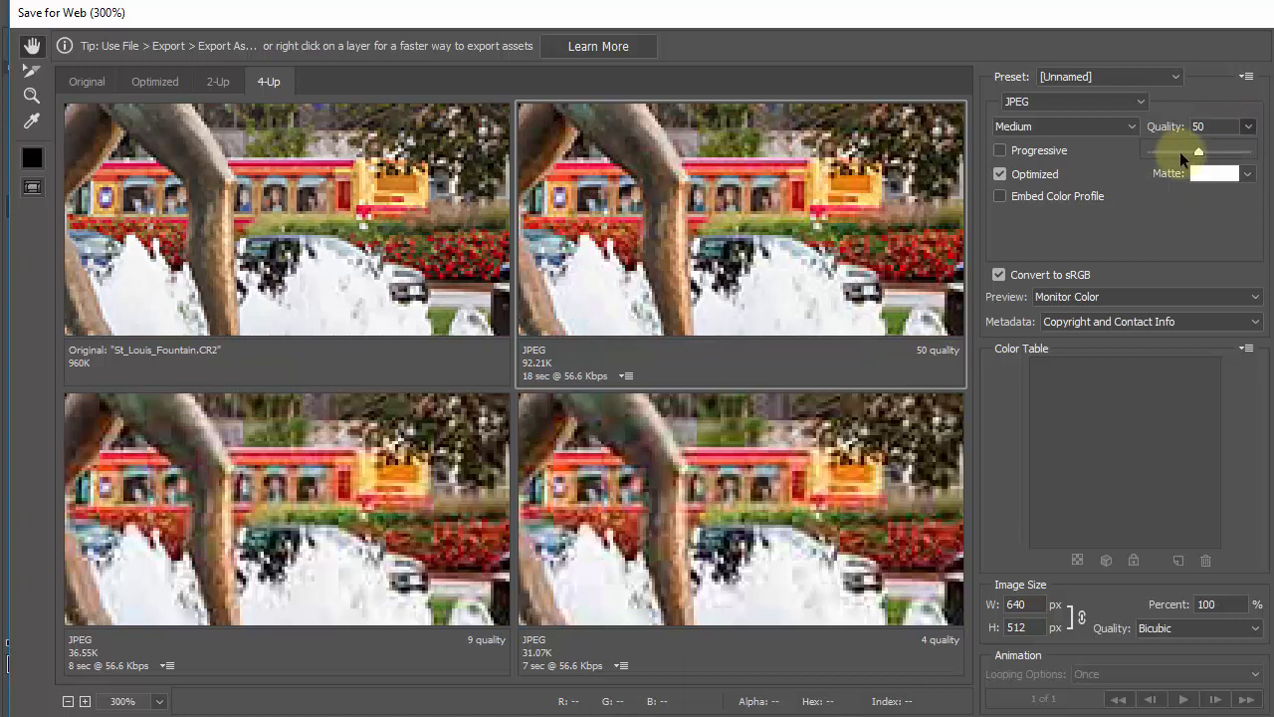
{"action": "left_click", "coordinate": [1179, 152]}
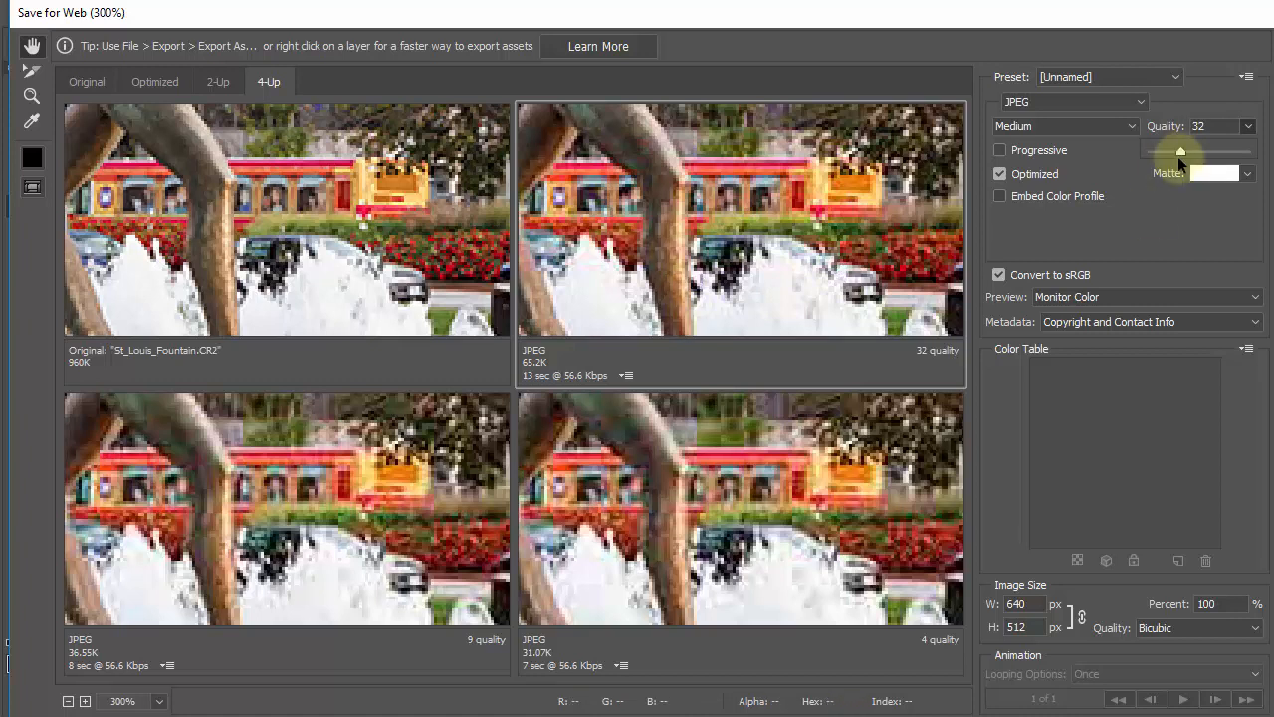
{"action": "left_click_drag", "start_coordinate": [1181, 154], "coordinate": [1186, 152]}
{"action": "left_click_drag", "start_coordinate": [1181, 150], "coordinate": [1202, 151]}
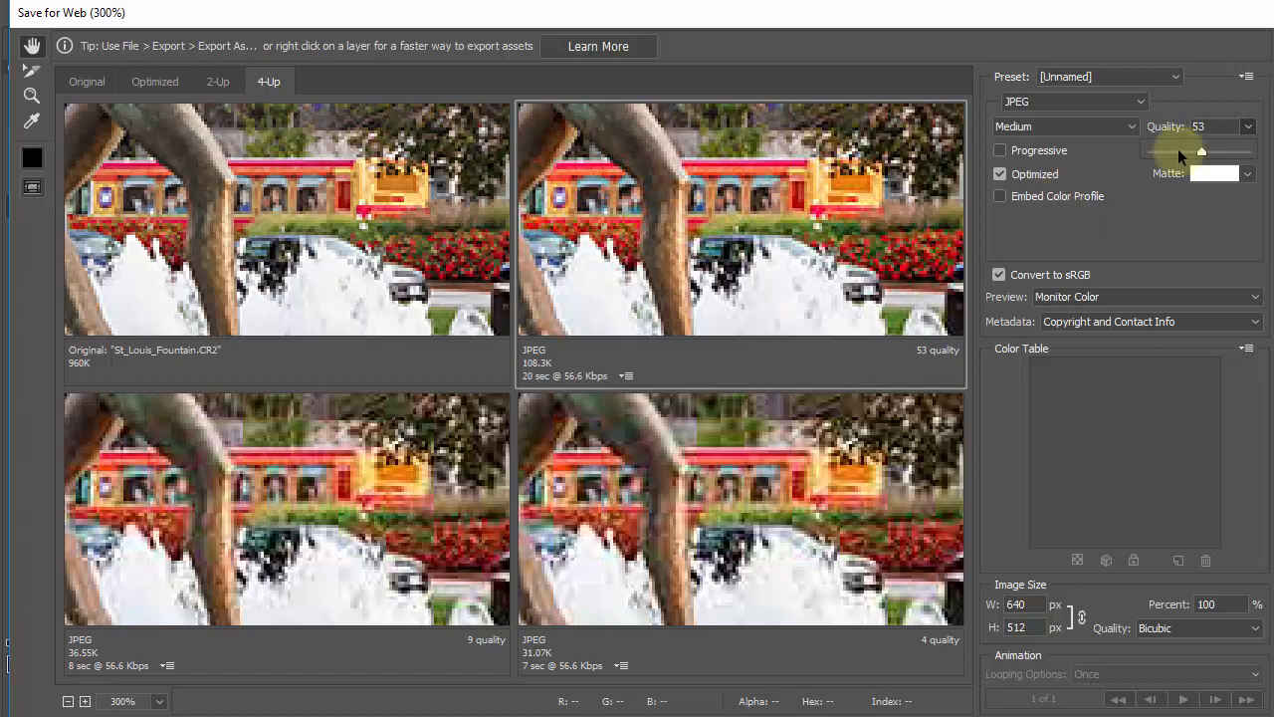
{"action": "mouse_move", "coordinate": [1201, 152]}
{"action": "left_mouse_down"}
{"action": "mouse_move", "coordinate": [1170, 153]}
{"action": "mouse_move", "coordinate": [1195, 154]}
{"action": "left_mouse_up"}
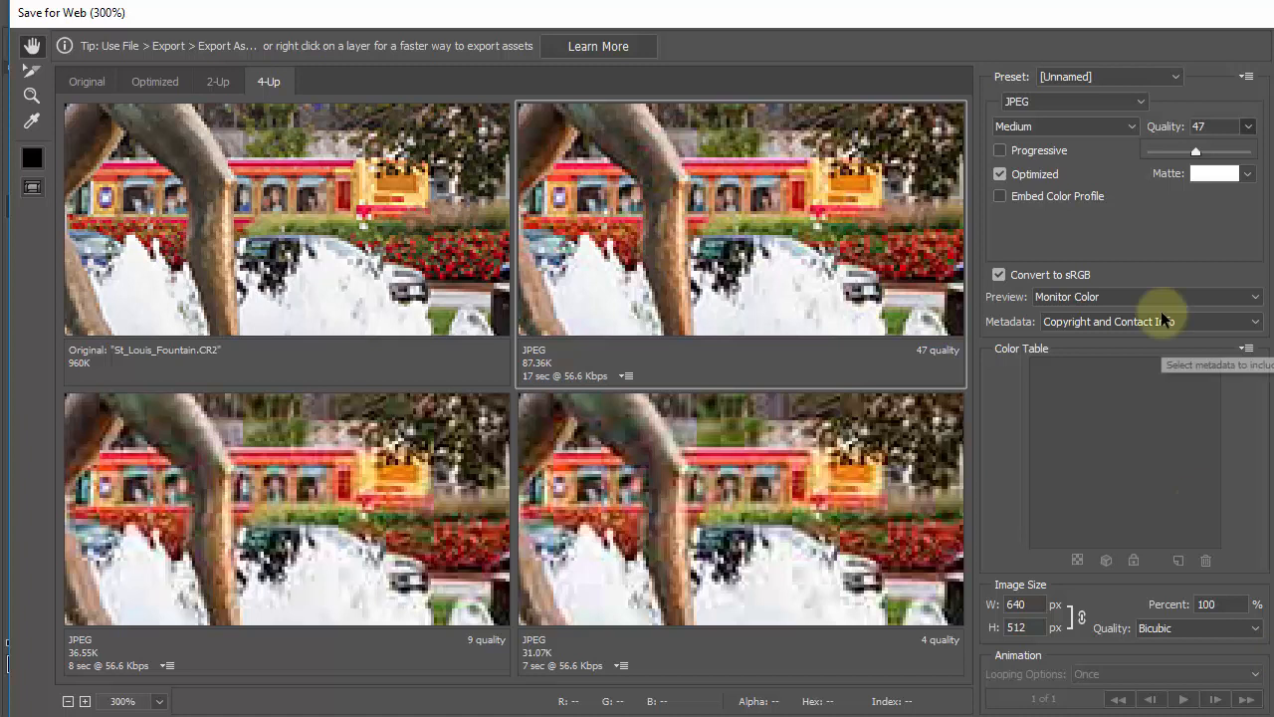
Step: Save the optimized 47-quality JPEG to the Desktop as to_email_St_Louis_Fountain.jpg
{"action": "left_click", "coordinate": [1136, 716]}
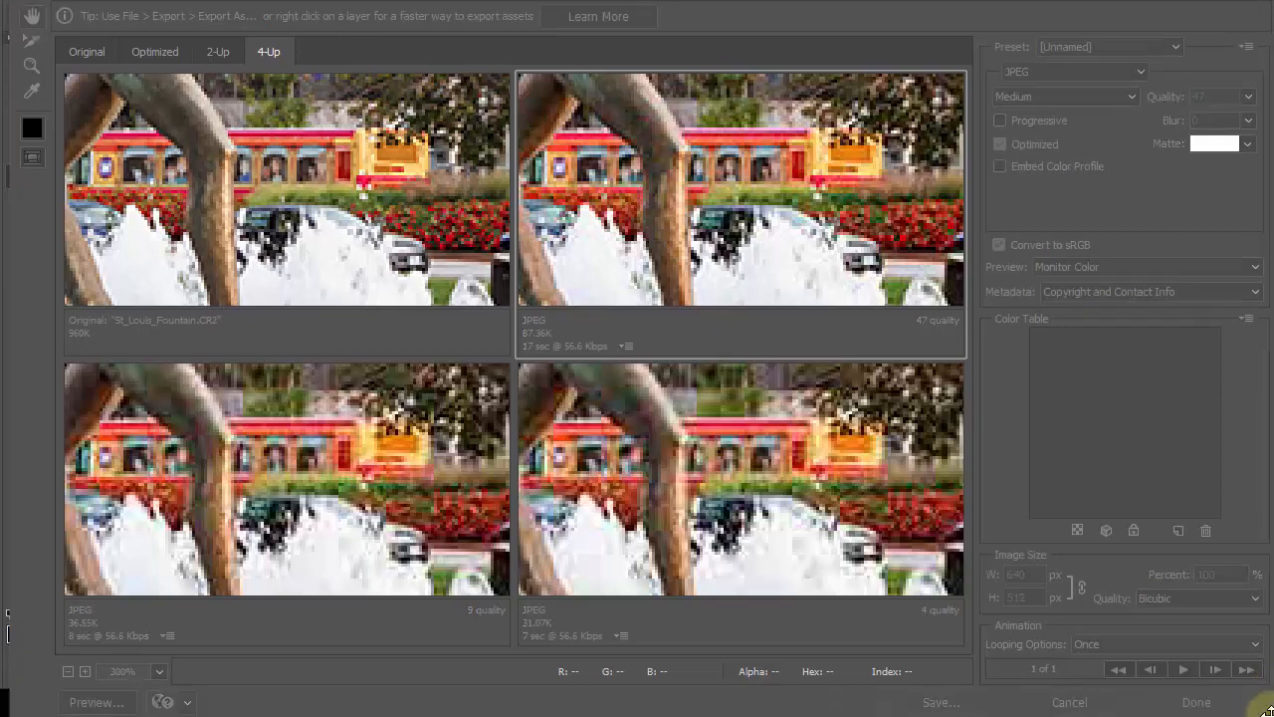
{"action": "left_click", "coordinate": [1227, 486]}
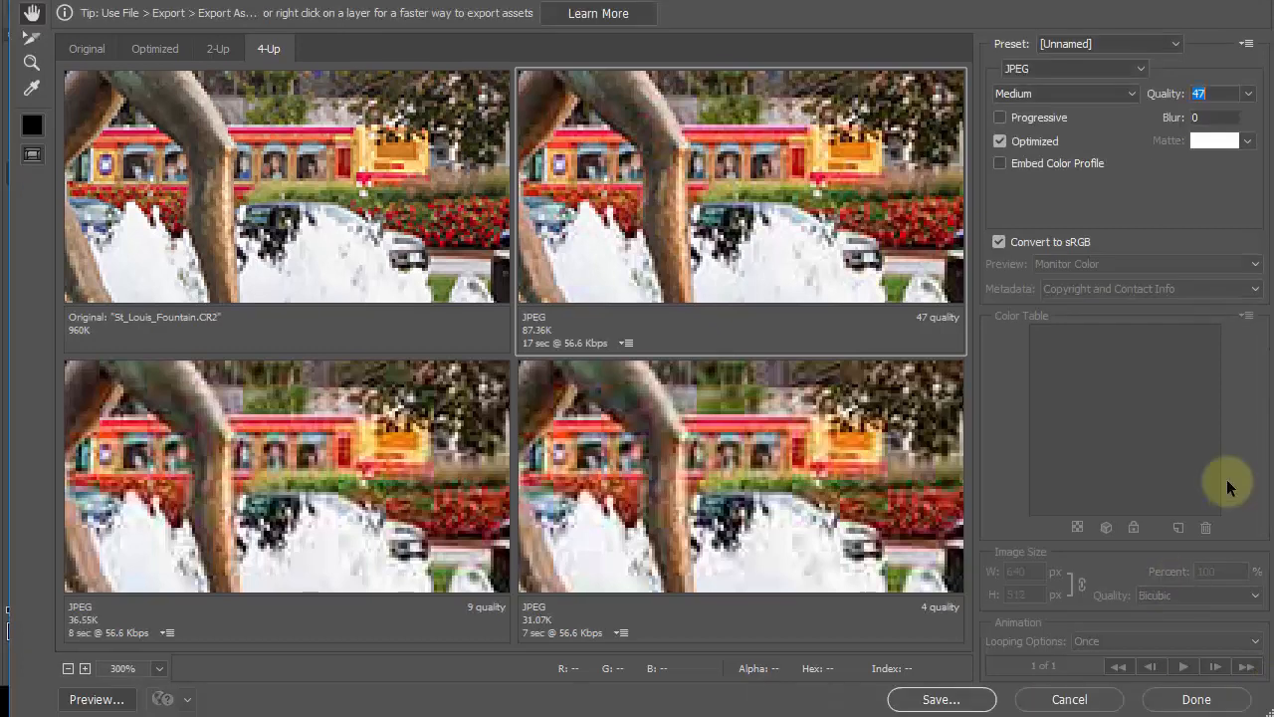
{"action": "left_click", "coordinate": [933, 700]}
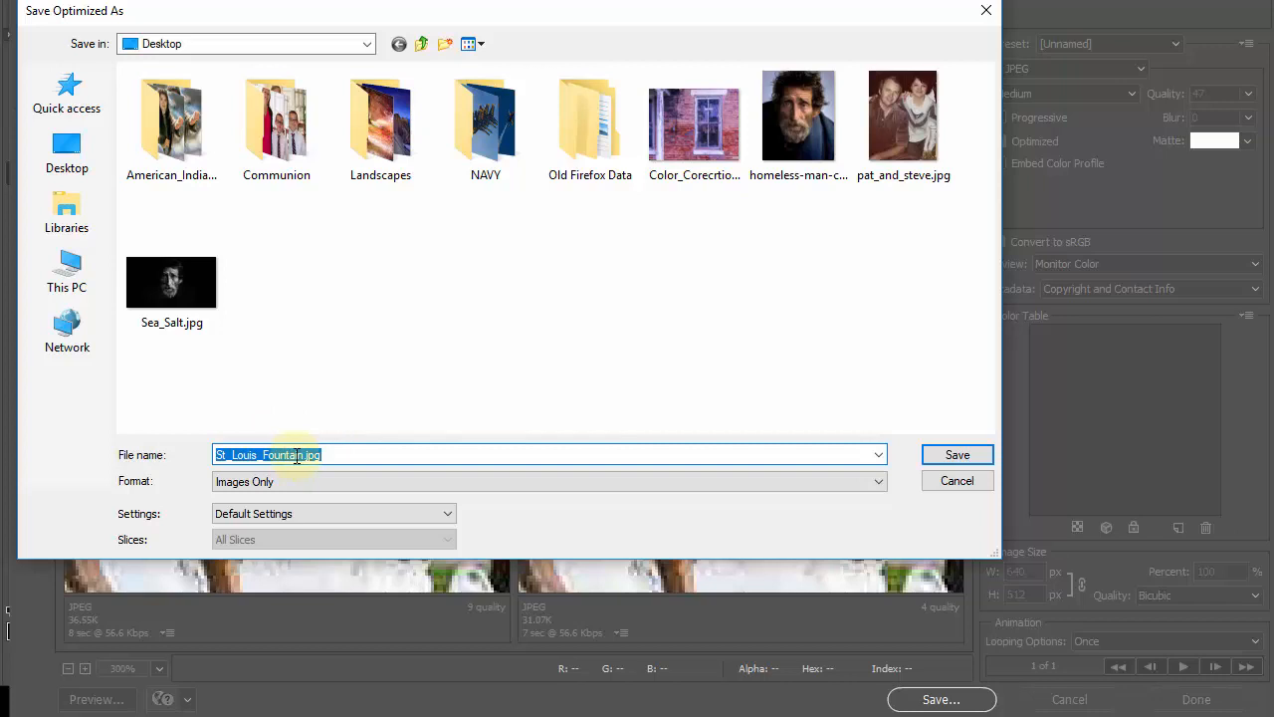
{"action": "left_click", "coordinate": [215, 456]}
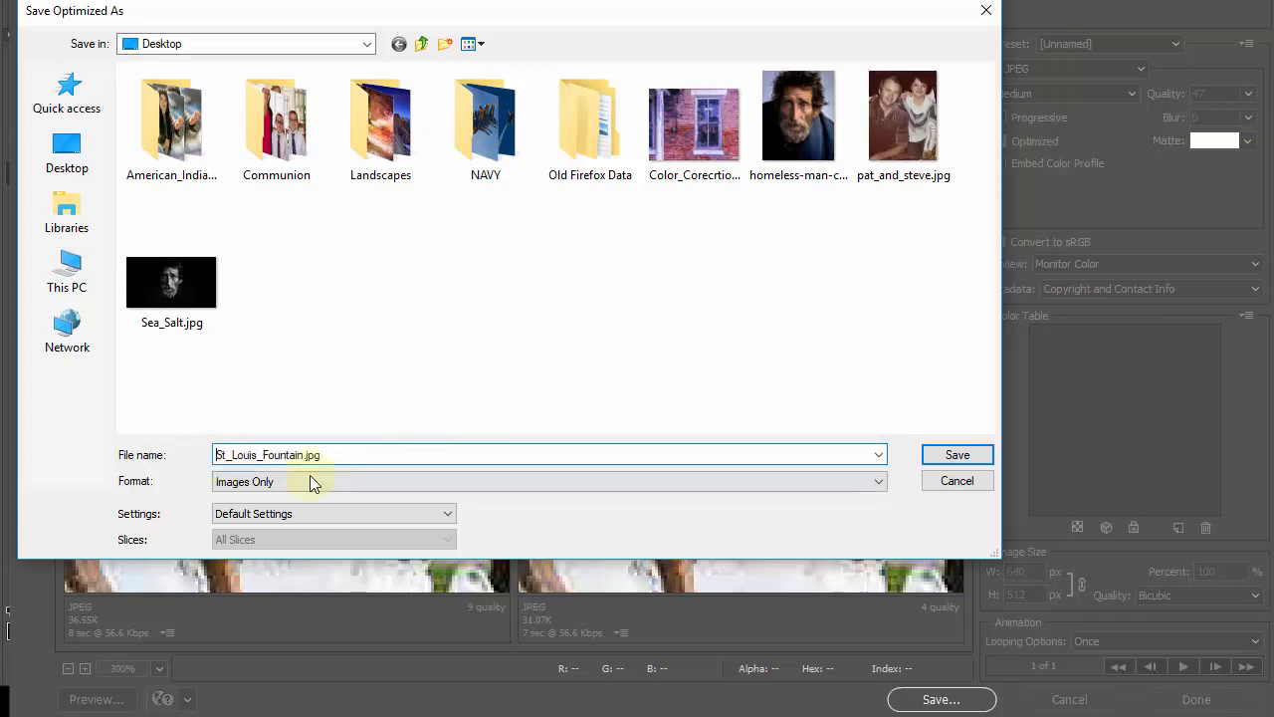
{"action": "type", "text": "to"}
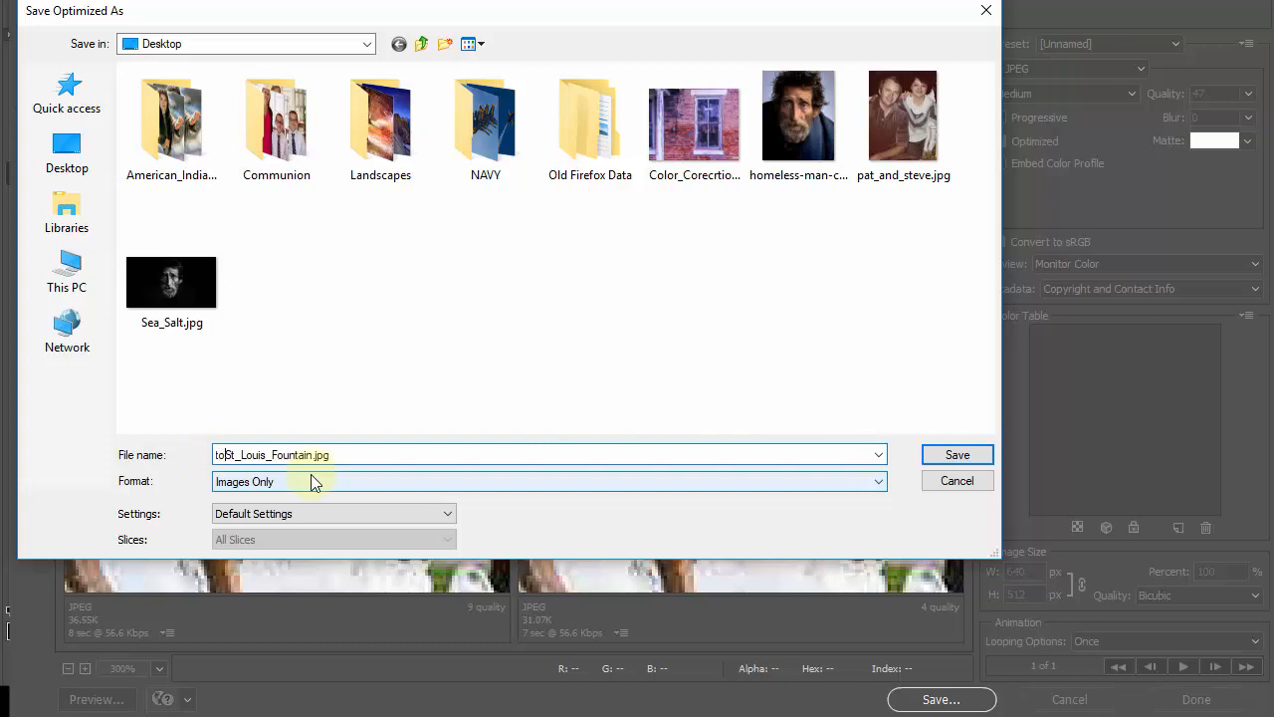
{"action": "type", "text": "_email_"}
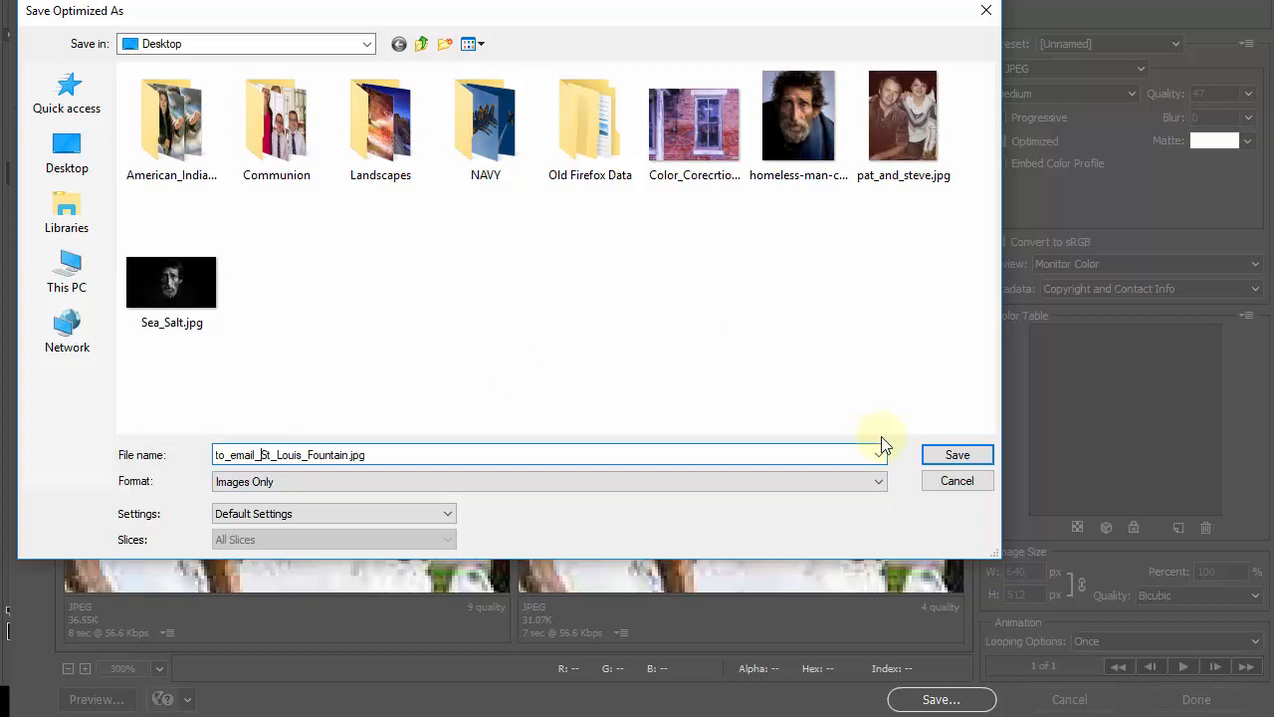
{"action": "left_click", "coordinate": [943, 456]}
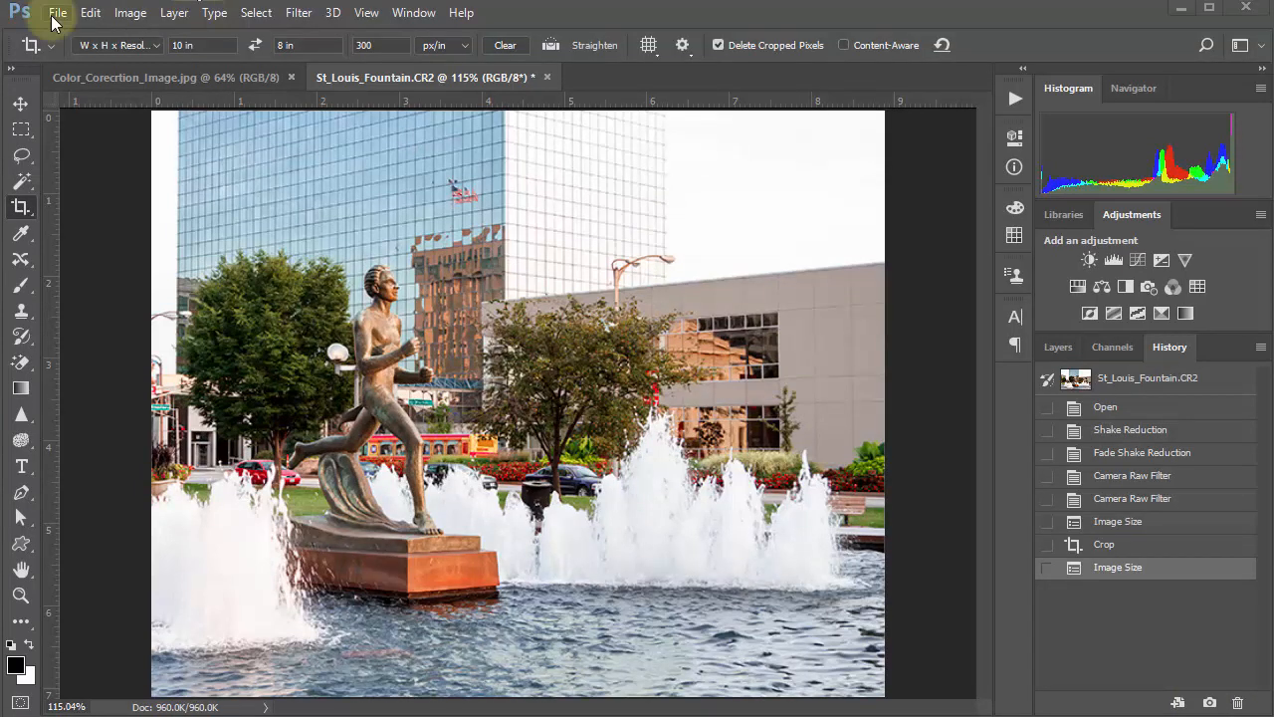
Step: Try JPEG quality values of 5 and 2 in a regular Save As of the photo, and cancel the save
{"action": "left_click", "coordinate": [60, 13]}
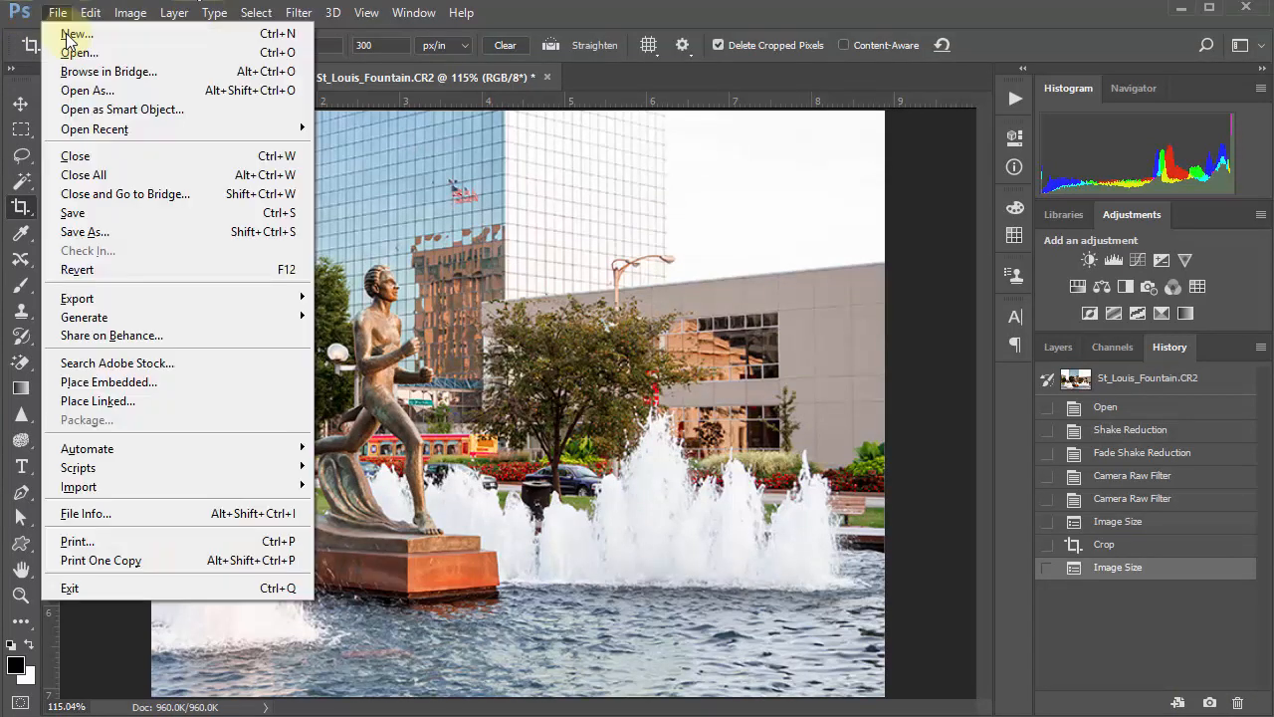
{"action": "left_click", "coordinate": [110, 230]}
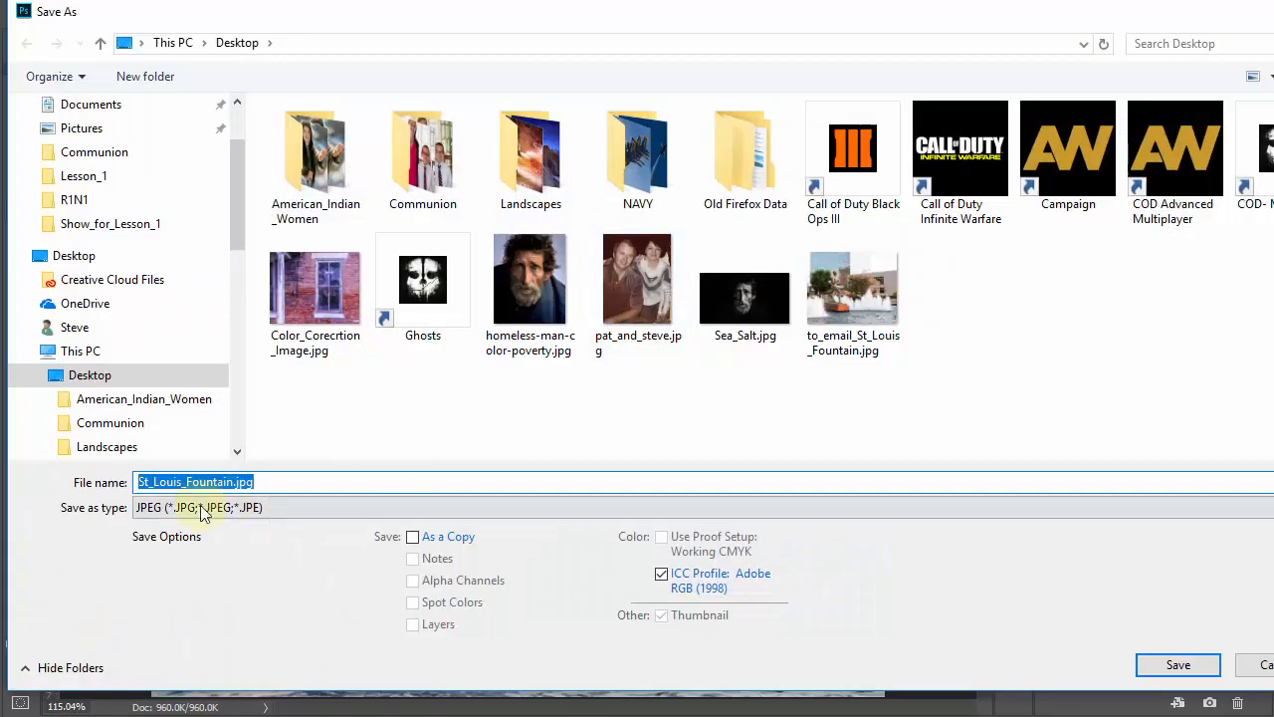
{"action": "left_click", "coordinate": [1174, 665]}
{"action": "left_click_drag", "start_coordinate": [995, 369], "coordinate": [895, 370]}
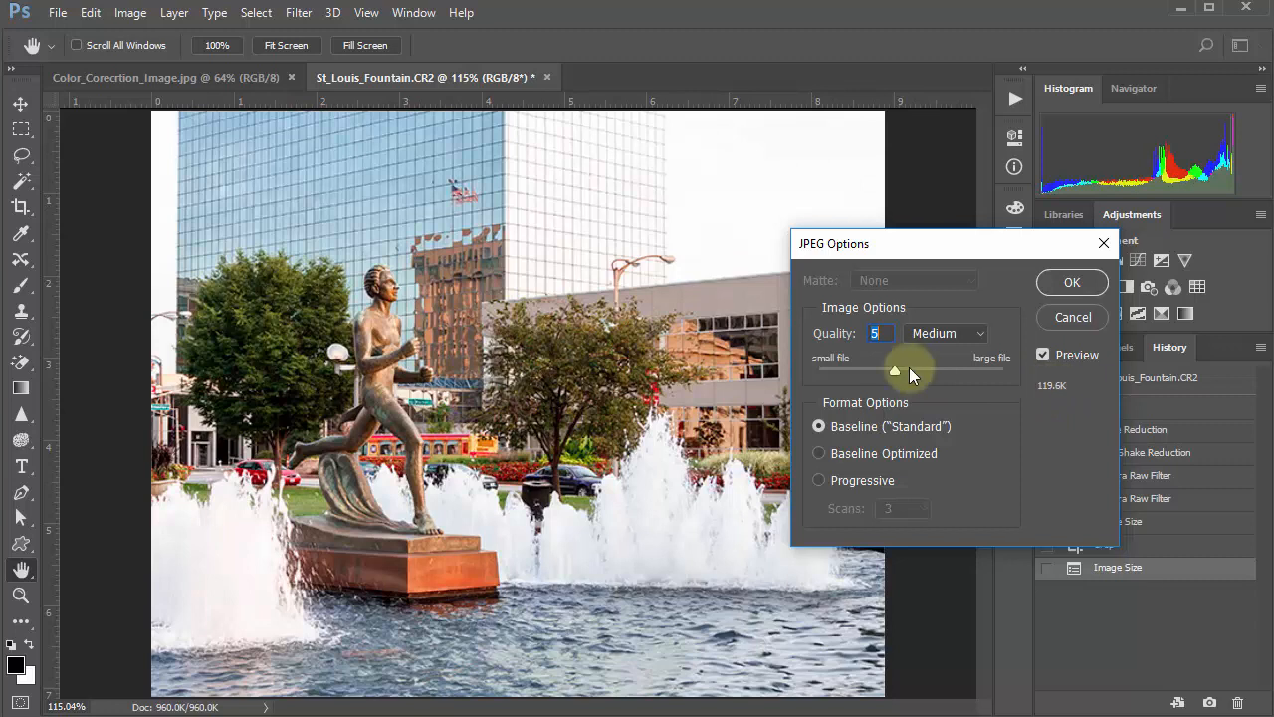
{"action": "left_click_drag", "start_coordinate": [899, 371], "coordinate": [889, 371]}
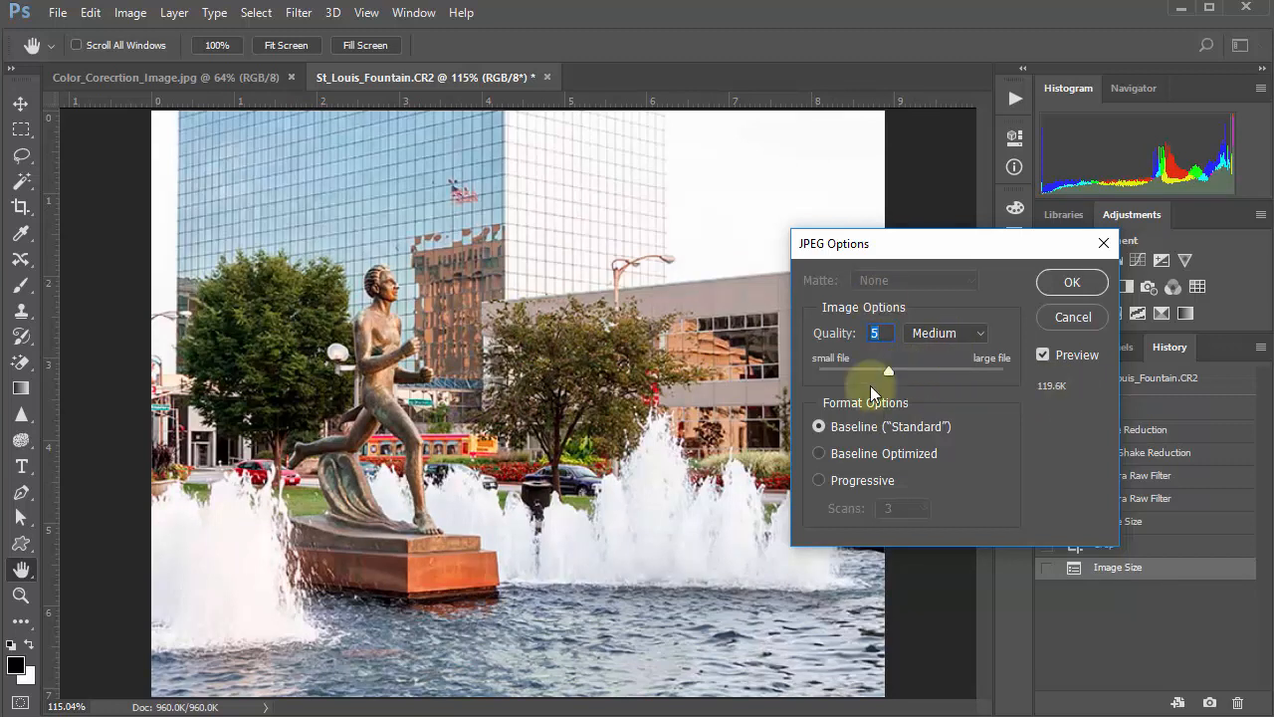
{"action": "left_click_drag", "start_coordinate": [887, 372], "coordinate": [842, 373]}
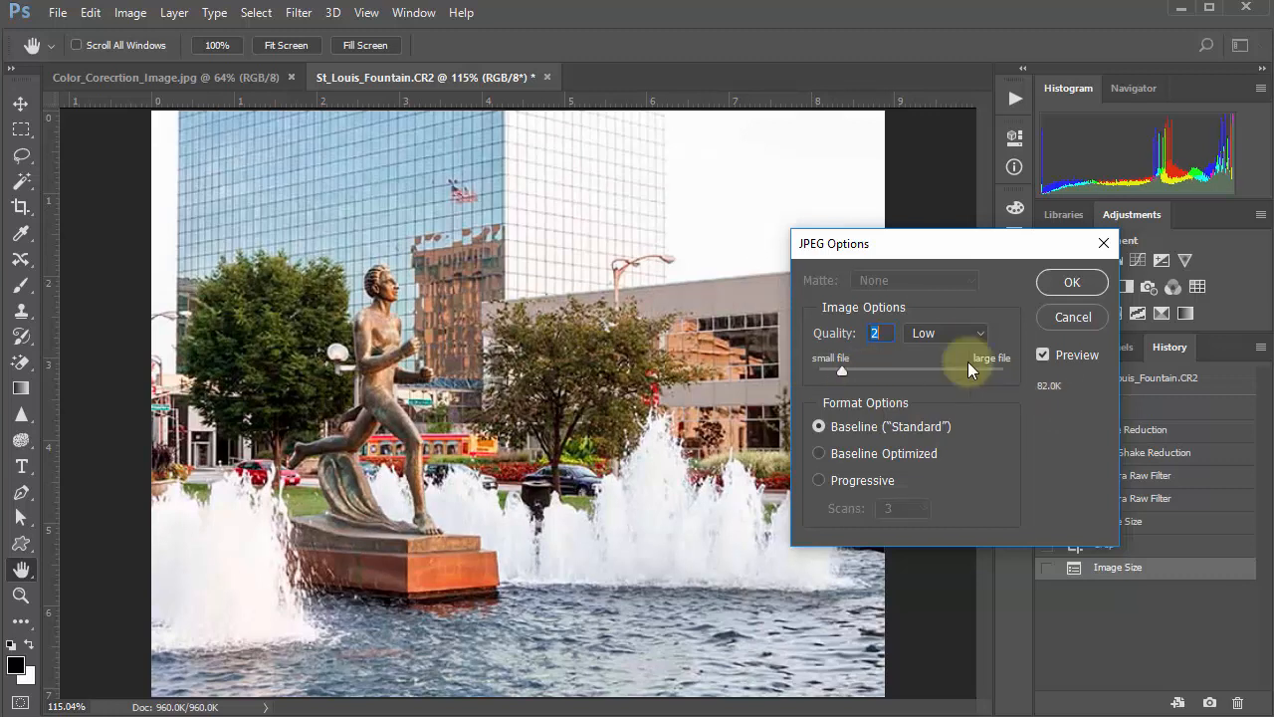
{"action": "left_click_drag", "start_coordinate": [841, 367], "coordinate": [917, 371]}
{"action": "left_click", "coordinate": [1079, 315]}
{"action": "key", "text": "c"}
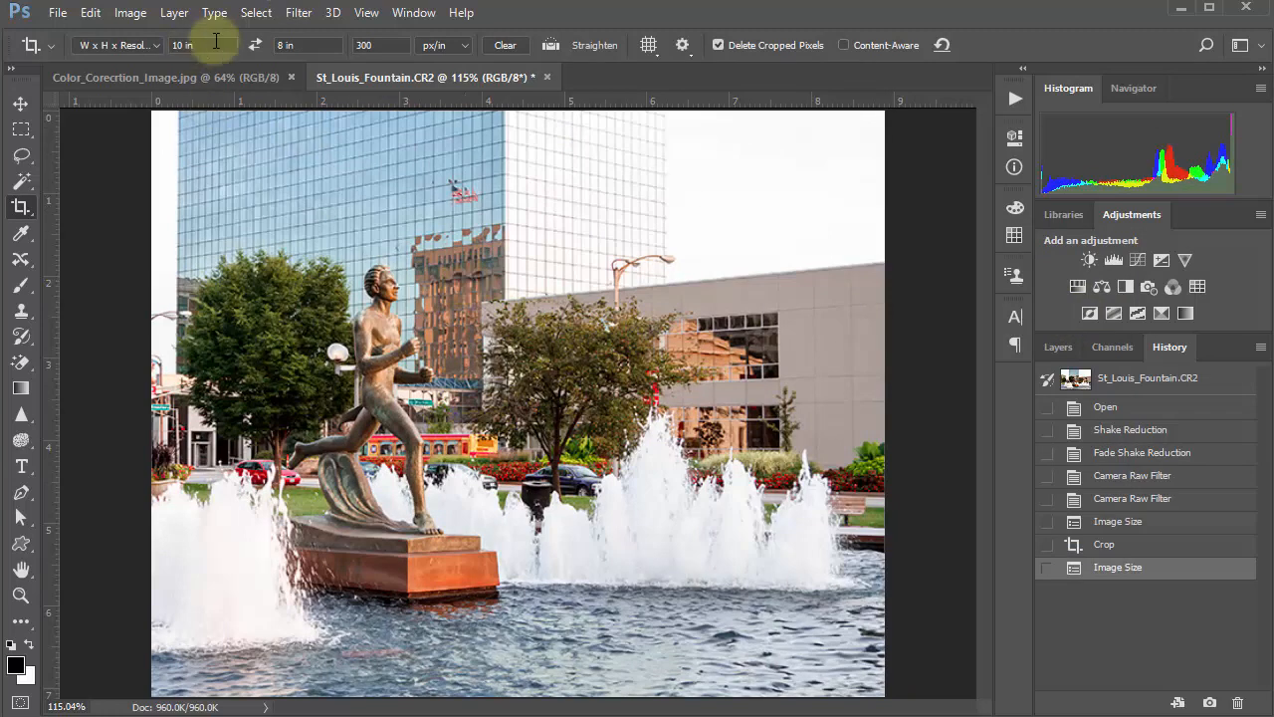
Step: Reopen the photo in Save for Web (Legacy) to view the 4-Up comparison, and close it without saving
{"action": "left_click", "coordinate": [56, 13]}
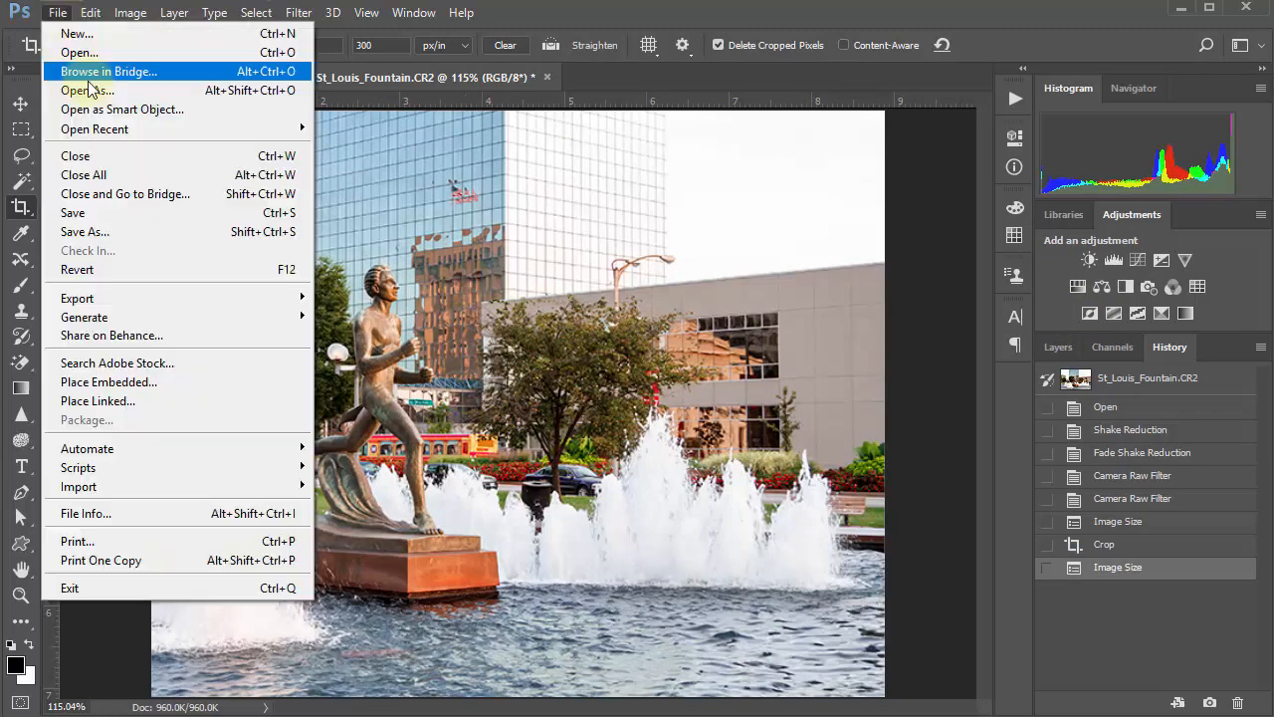
{"action": "mouse_move", "coordinate": [147, 297]}
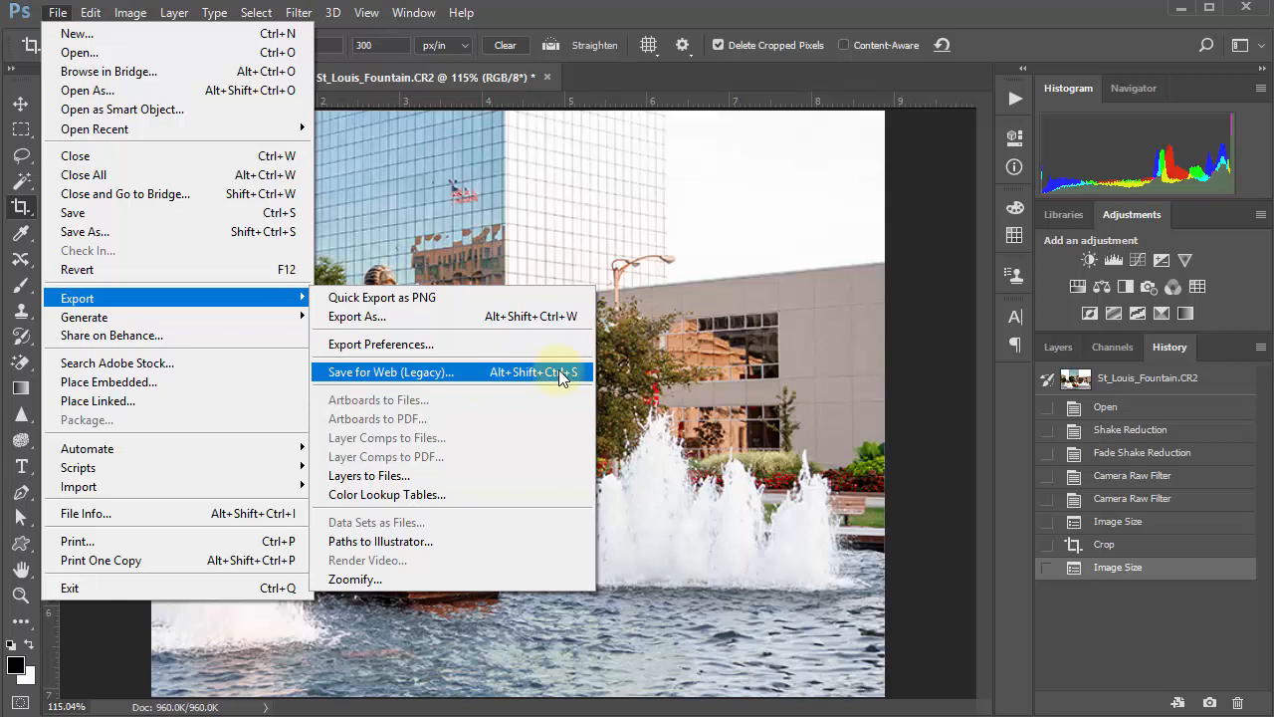
{"action": "left_click", "coordinate": [447, 376]}
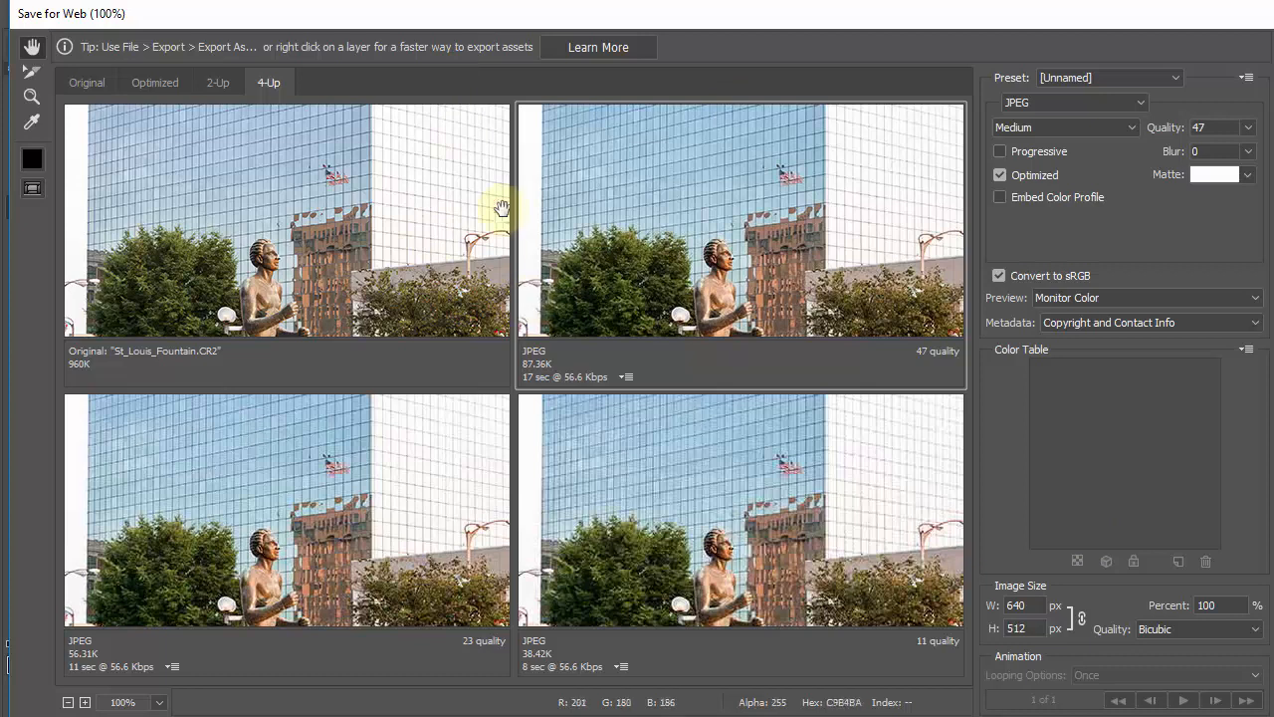
{"action": "left_click_drag", "start_coordinate": [485, 12], "coordinate": [471, 10]}
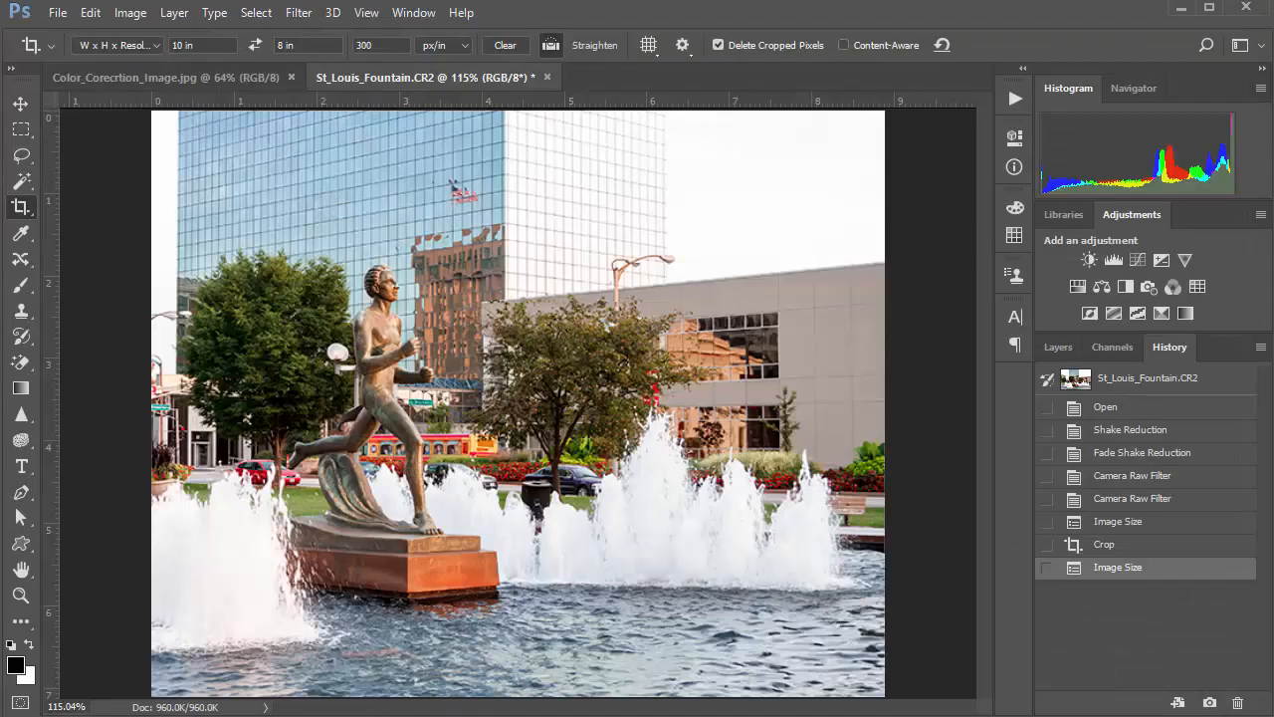
Step: Undo the email resize and landscape crop, and crop the photo to an 8 x 10 in portrait with the statue left of centre
{"action": "key", "text": "ctrl+alt+z"}
{"action": "key", "text": "ctrl+alt+z"}
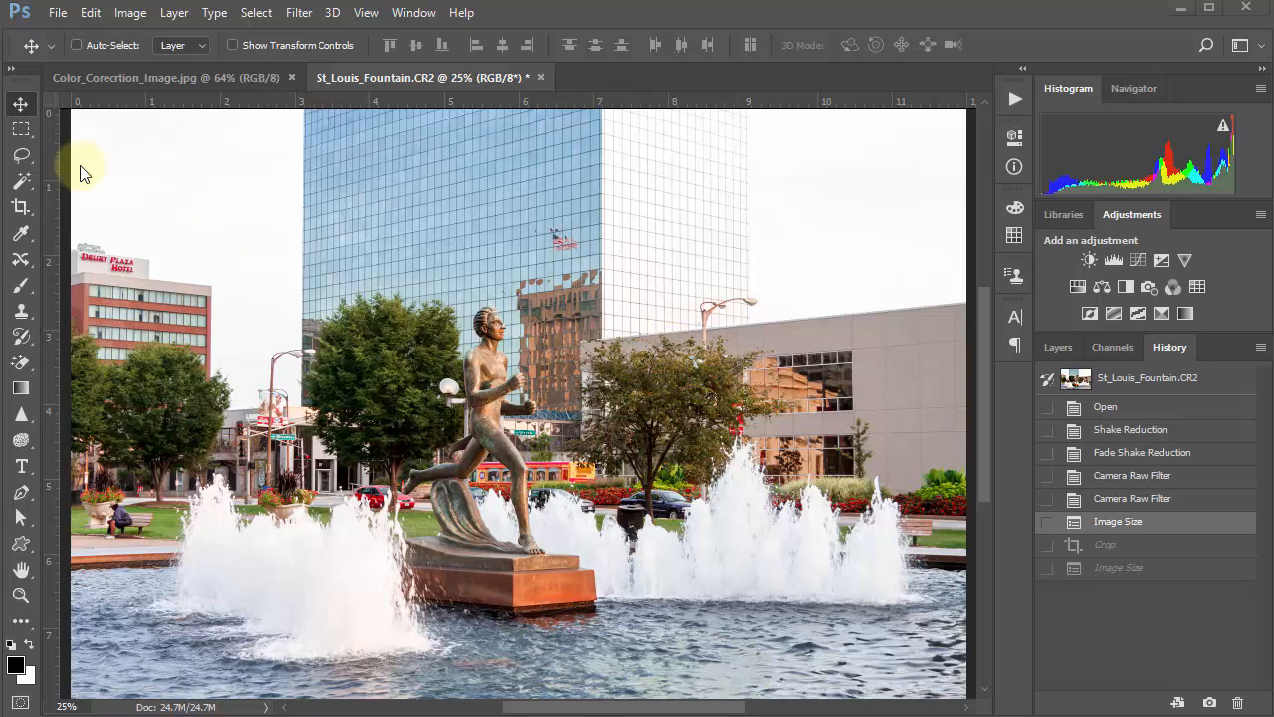
{"action": "left_click", "coordinate": [24, 209]}
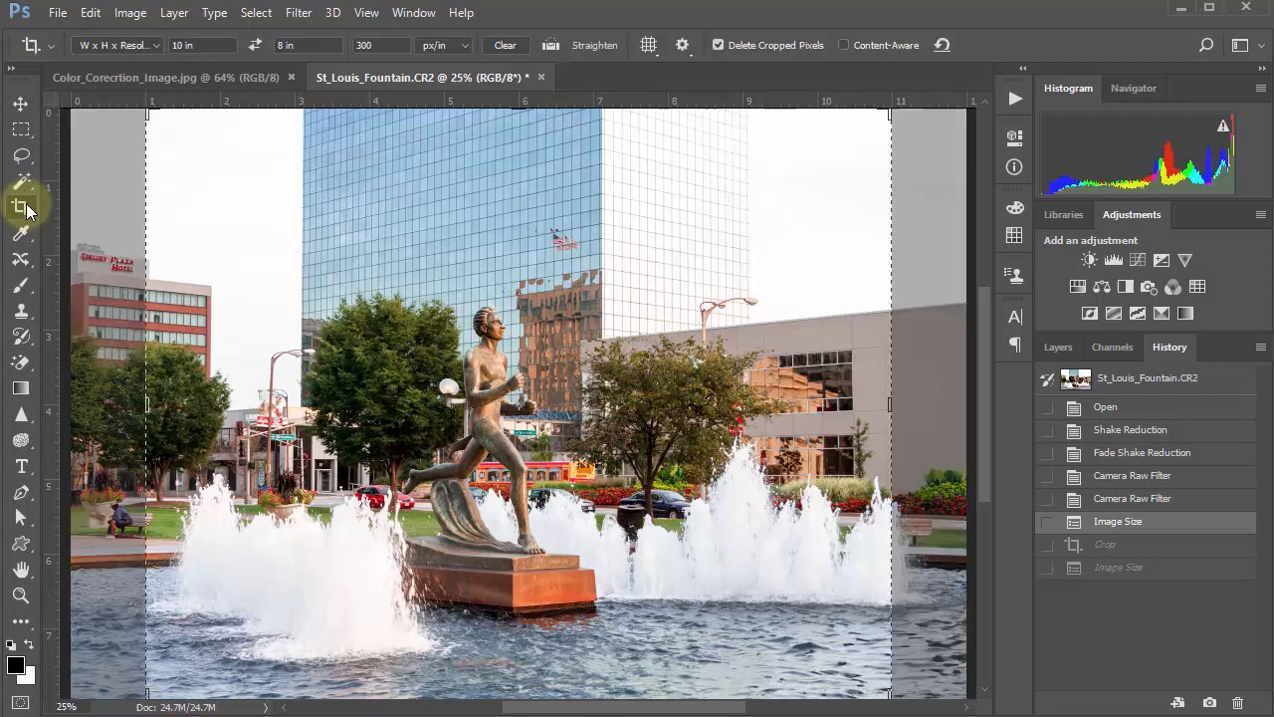
{"action": "left_click", "coordinate": [171, 45]}
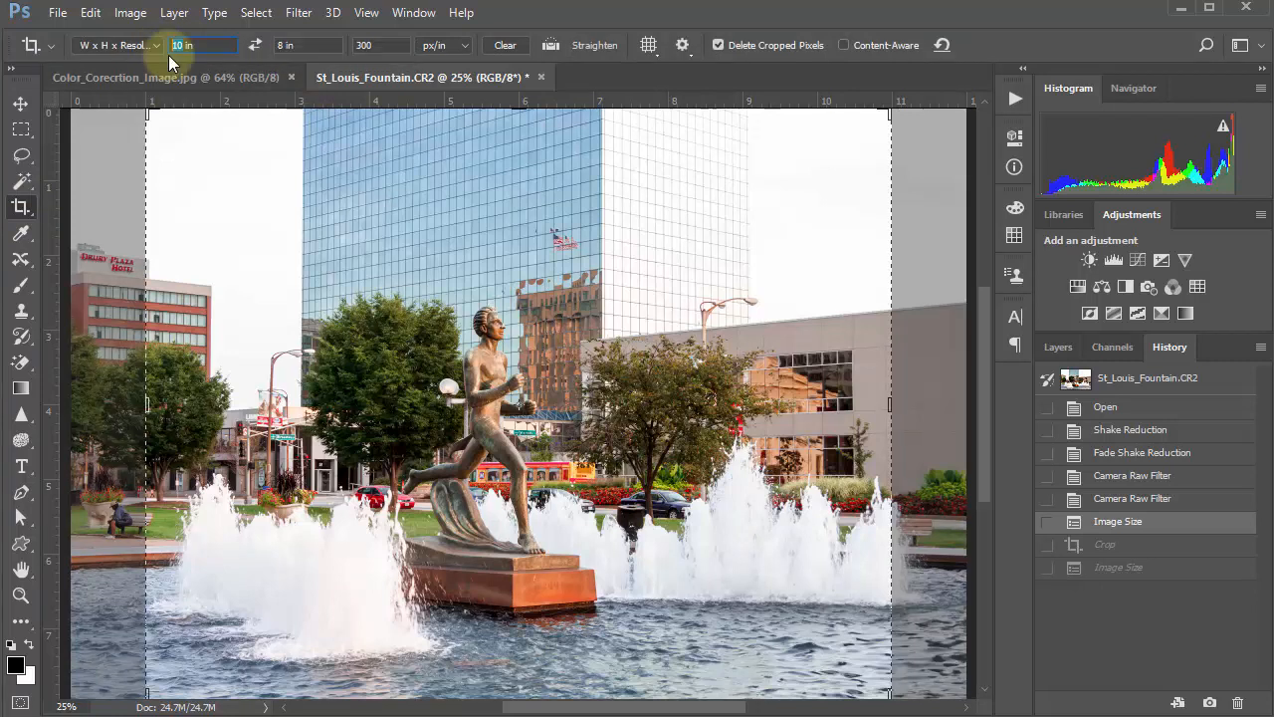
{"action": "type", "text": "8"}
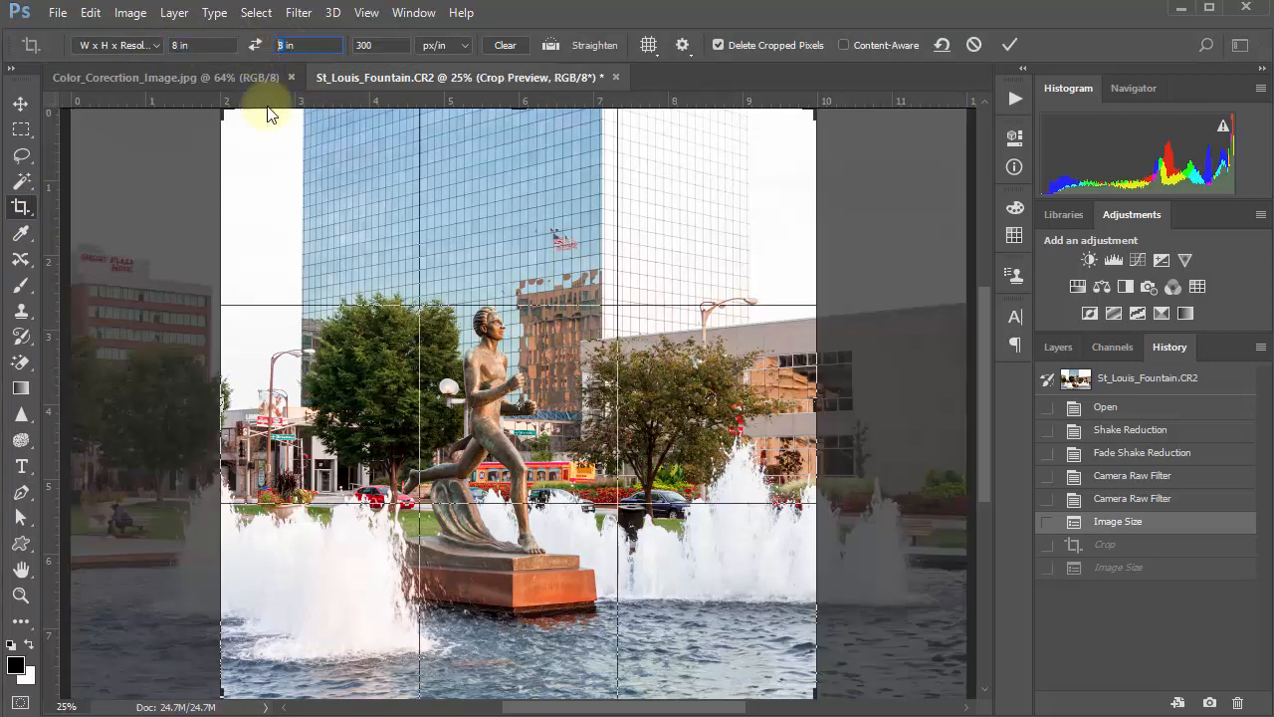
{"action": "type", "text": "10"}
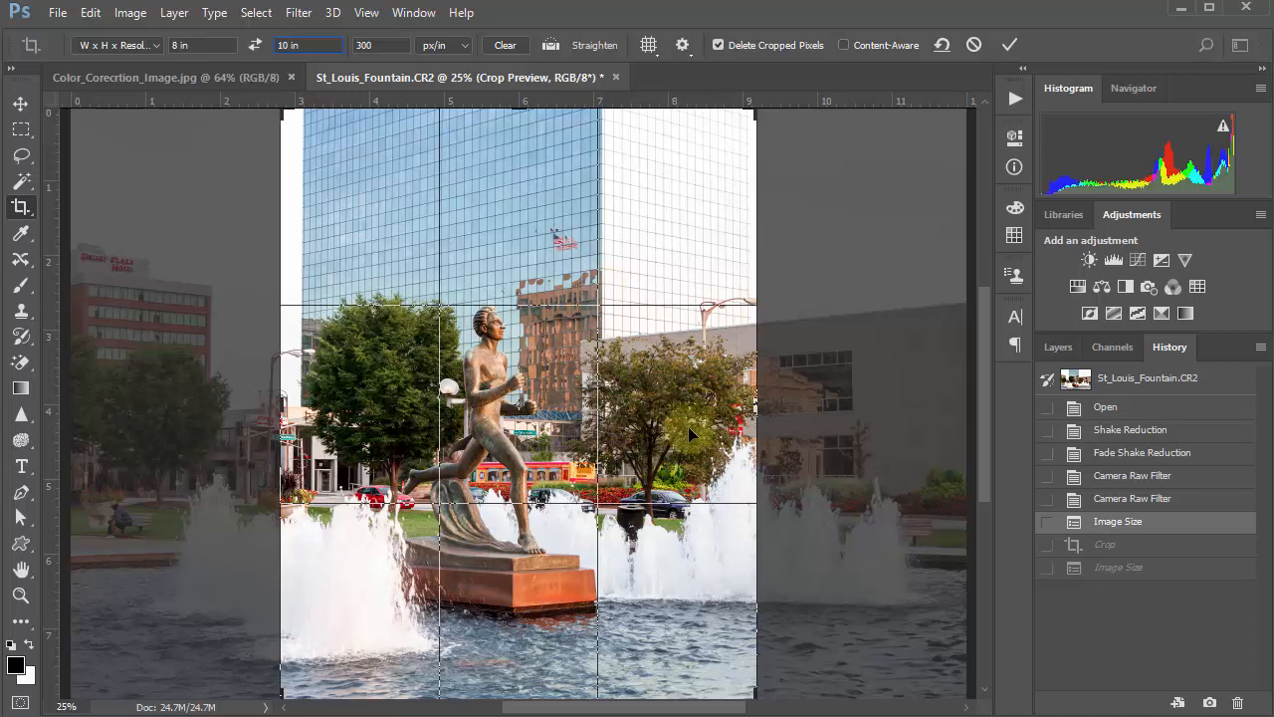
{"action": "left_click_drag", "start_coordinate": [690, 422], "coordinate": [655, 422]}
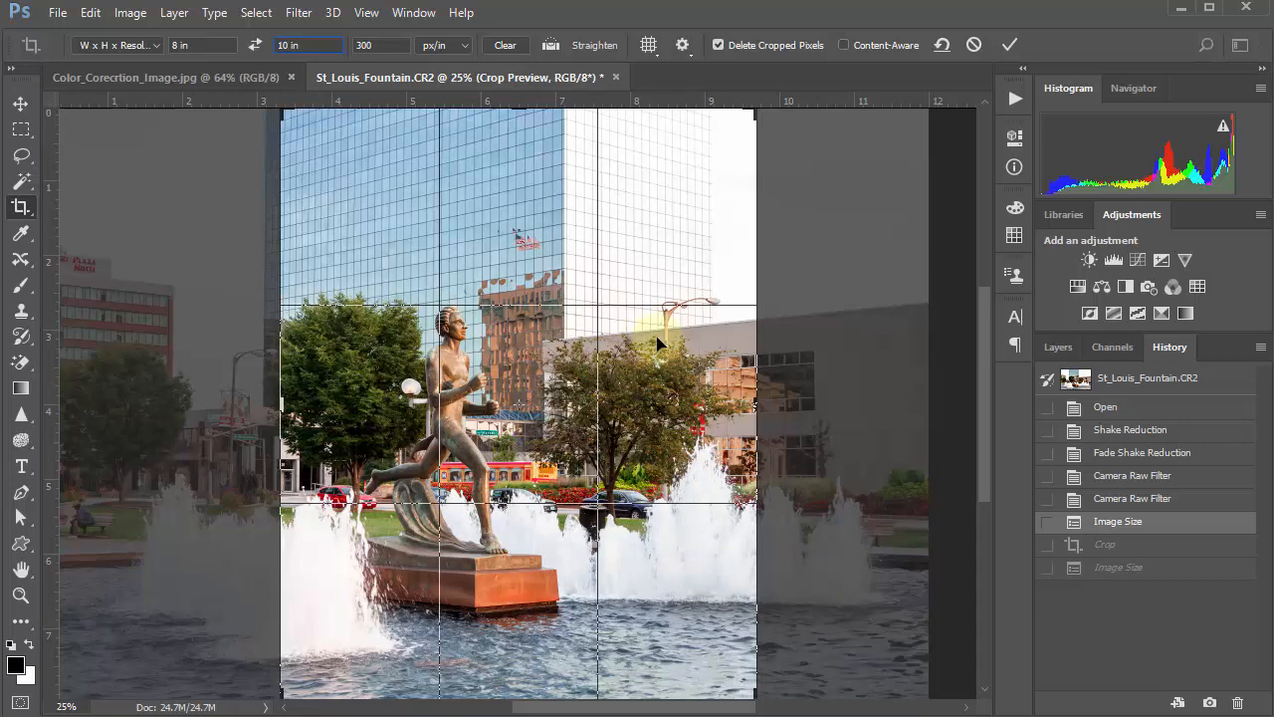
{"action": "key", "text": "Return"}
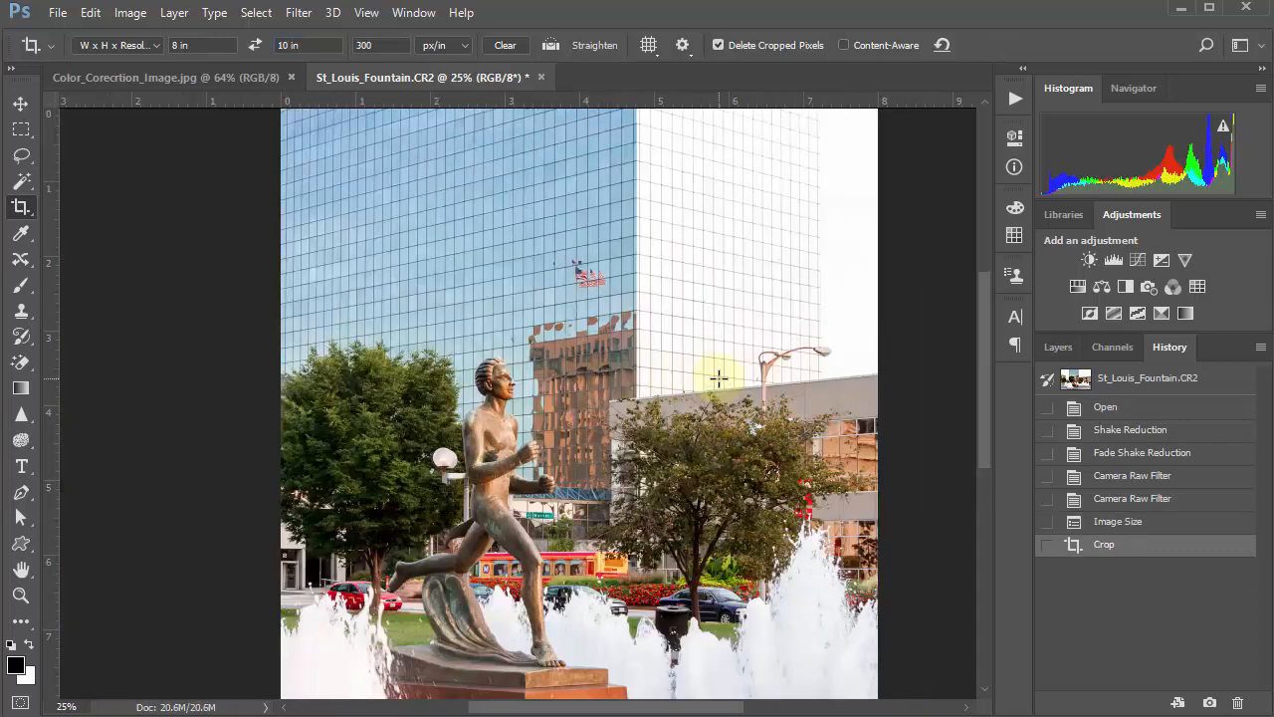
{"action": "key", "text": "ctrl+0"}
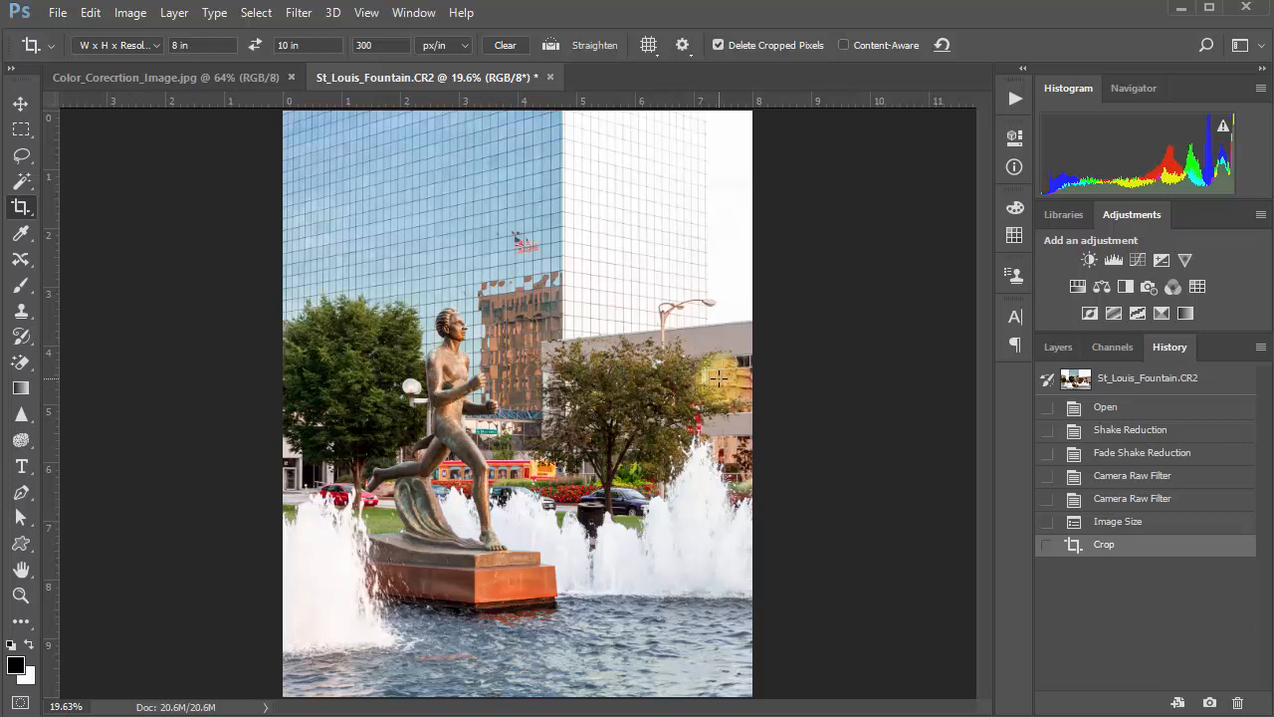
Step: Check the cropped photo's width and height in inches and its resolution in Image Size, and close it without changes
{"action": "left_click", "coordinate": [1059, 346]}
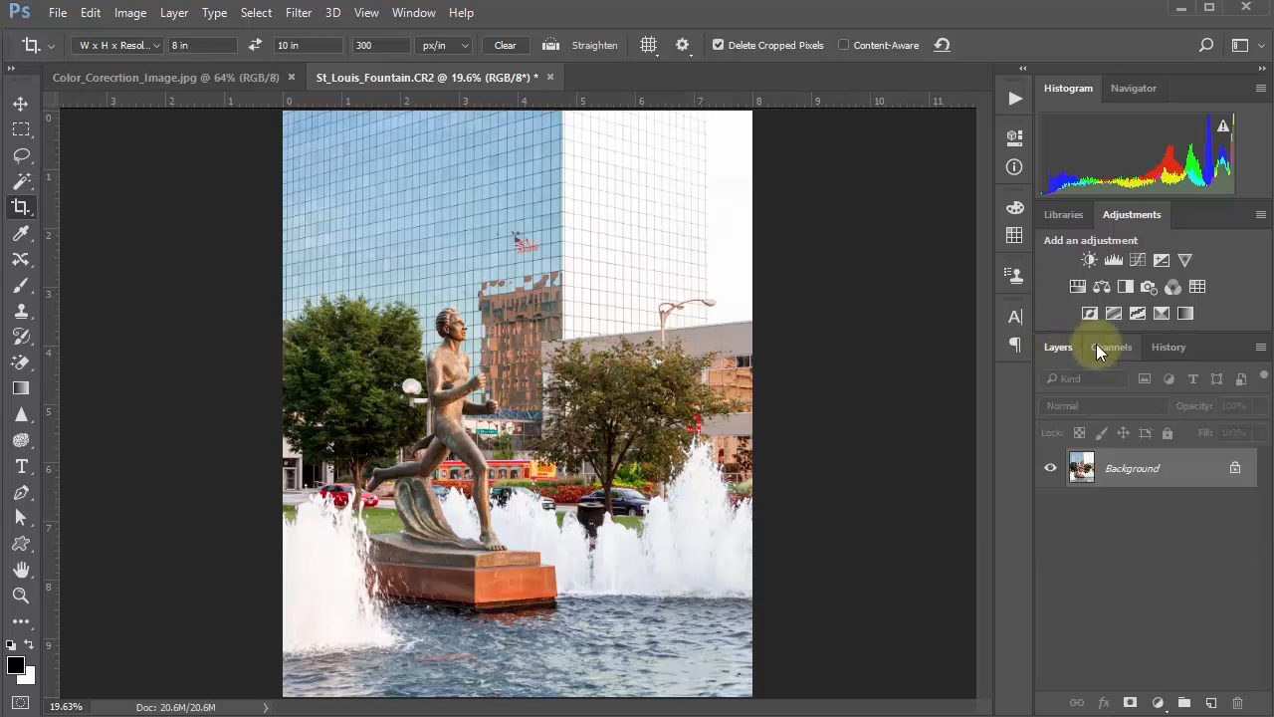
{"action": "left_click", "coordinate": [130, 12]}
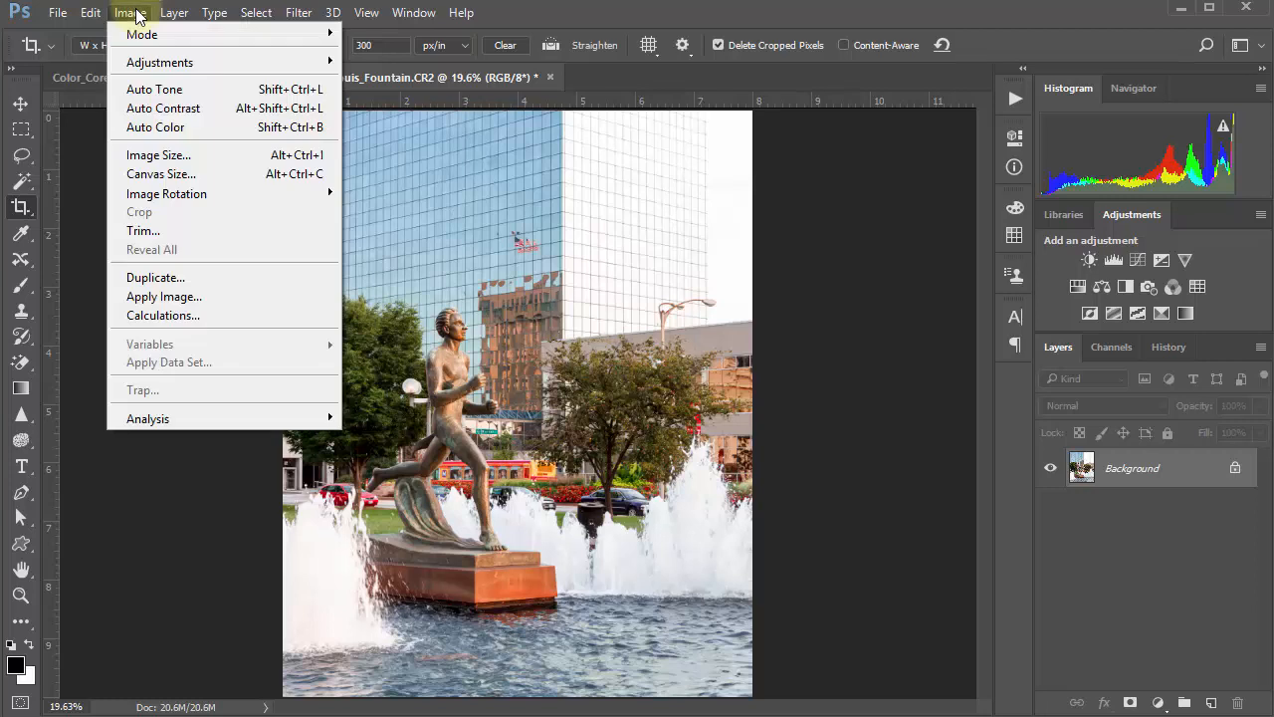
{"action": "left_click", "coordinate": [162, 154]}
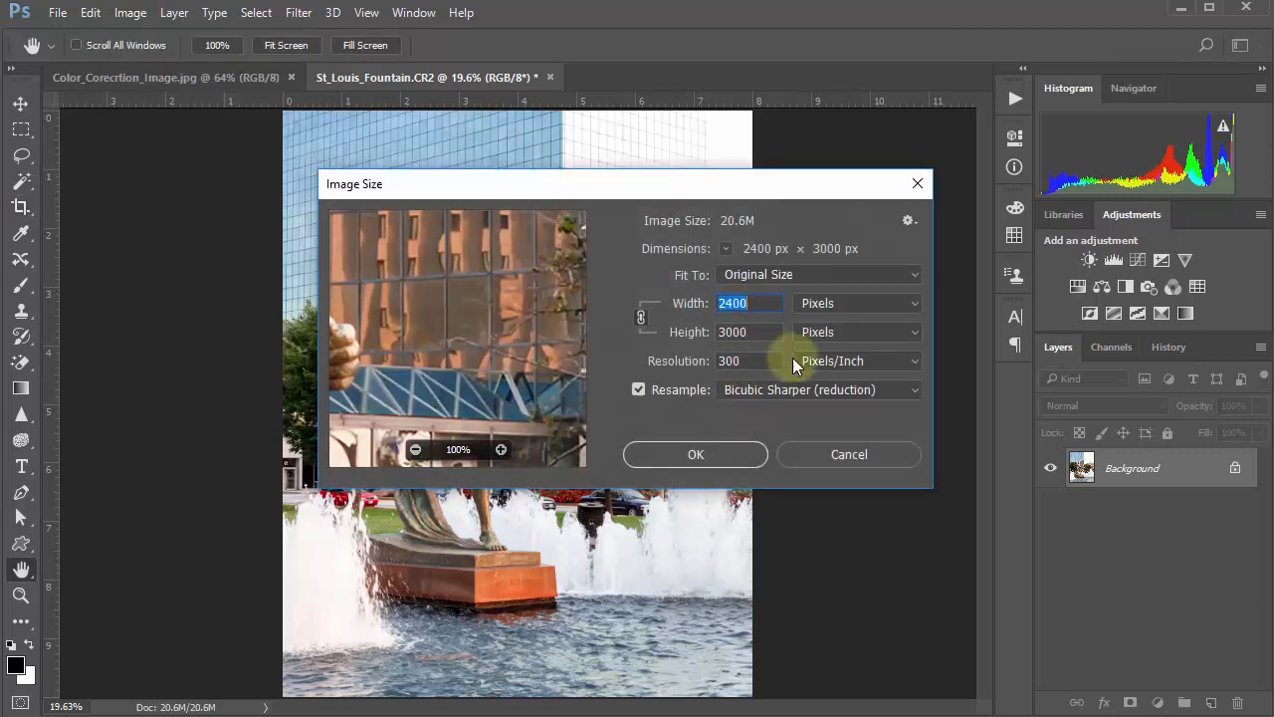
{"action": "left_click", "coordinate": [826, 303]}
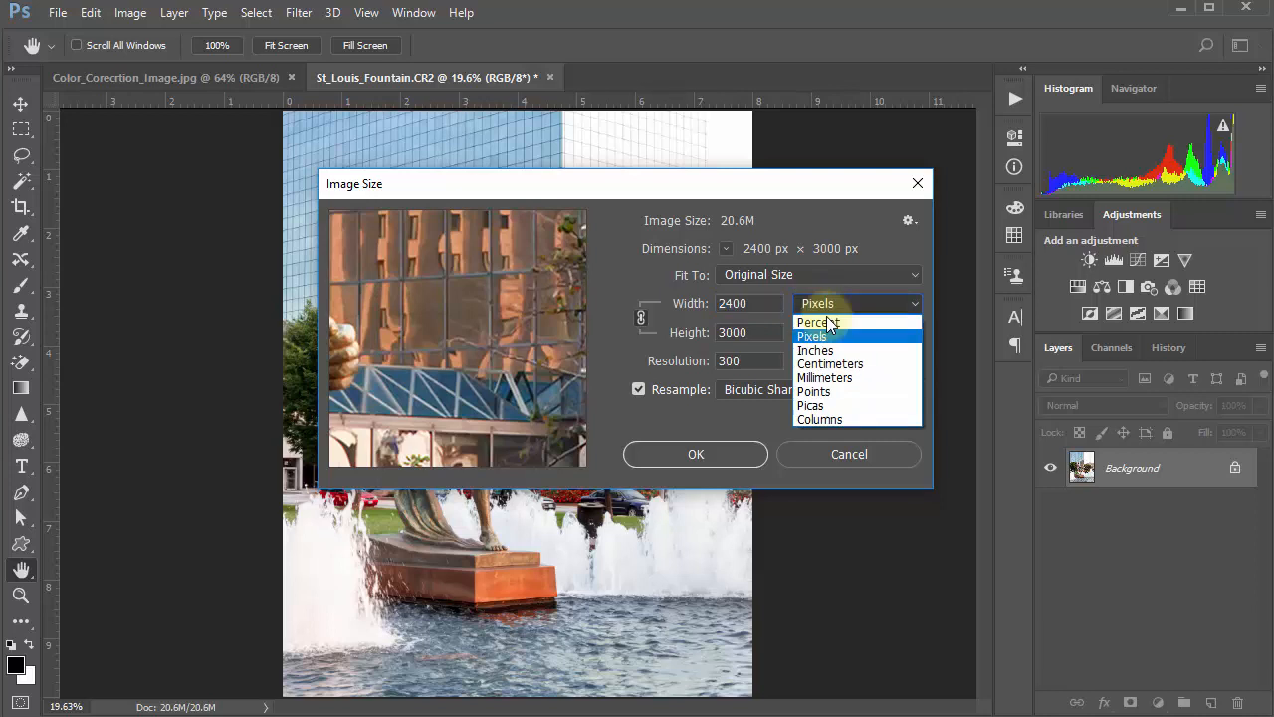
{"action": "left_click", "coordinate": [828, 348]}
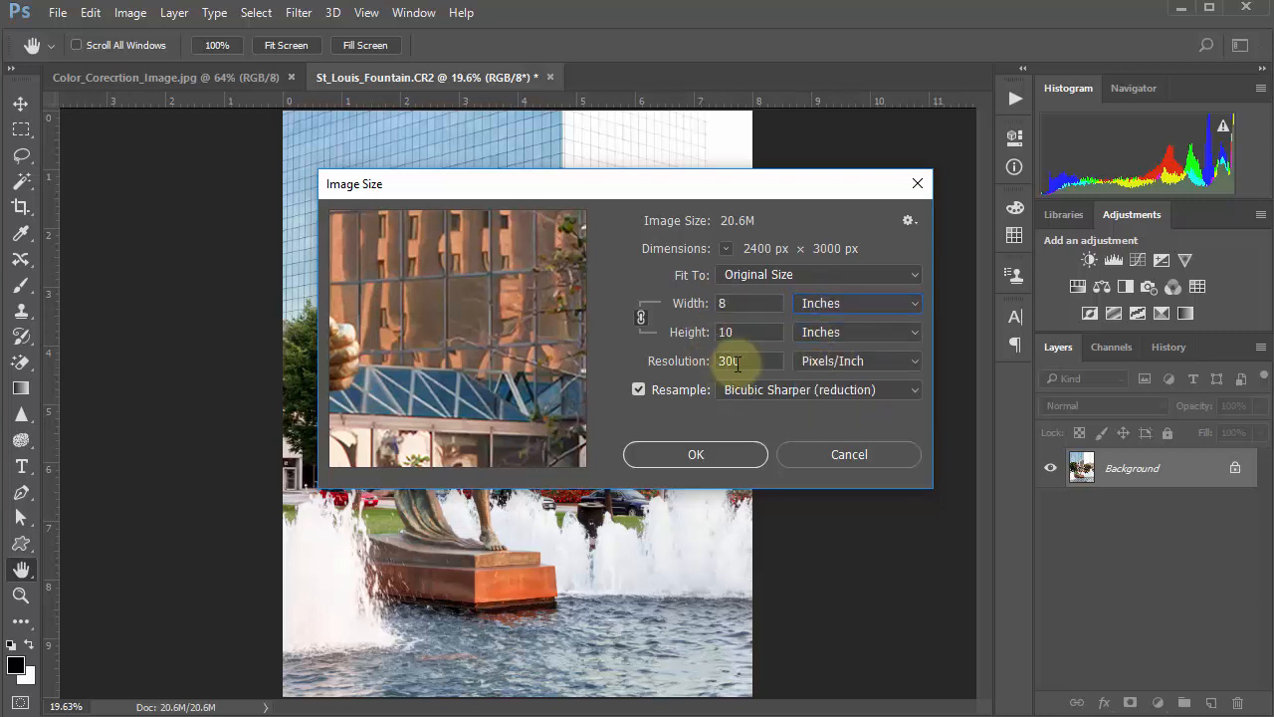
{"action": "left_click", "coordinate": [811, 454]}
{"action": "key", "text": "c"}
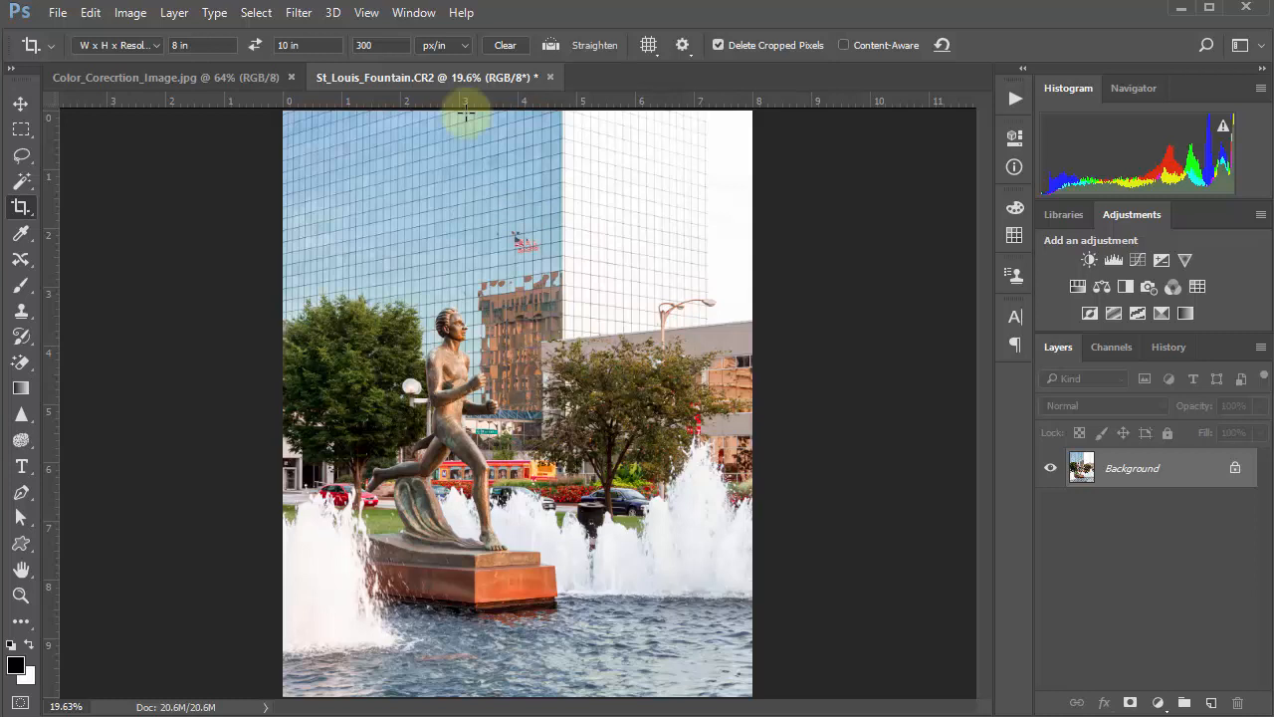
Step: In Image Size, set the portrait photo's resolution to 72 pixels/inch and its width to 450 pixels
{"action": "left_click", "coordinate": [138, 13]}
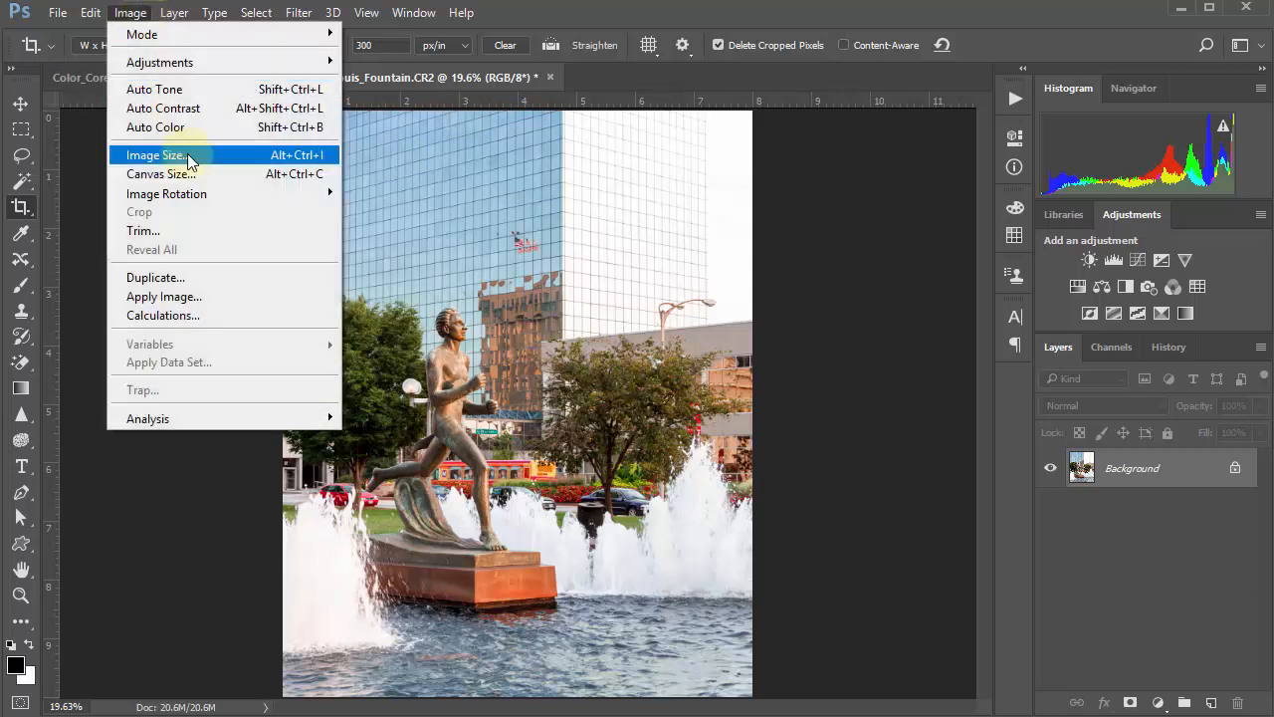
{"action": "left_click", "coordinate": [188, 156]}
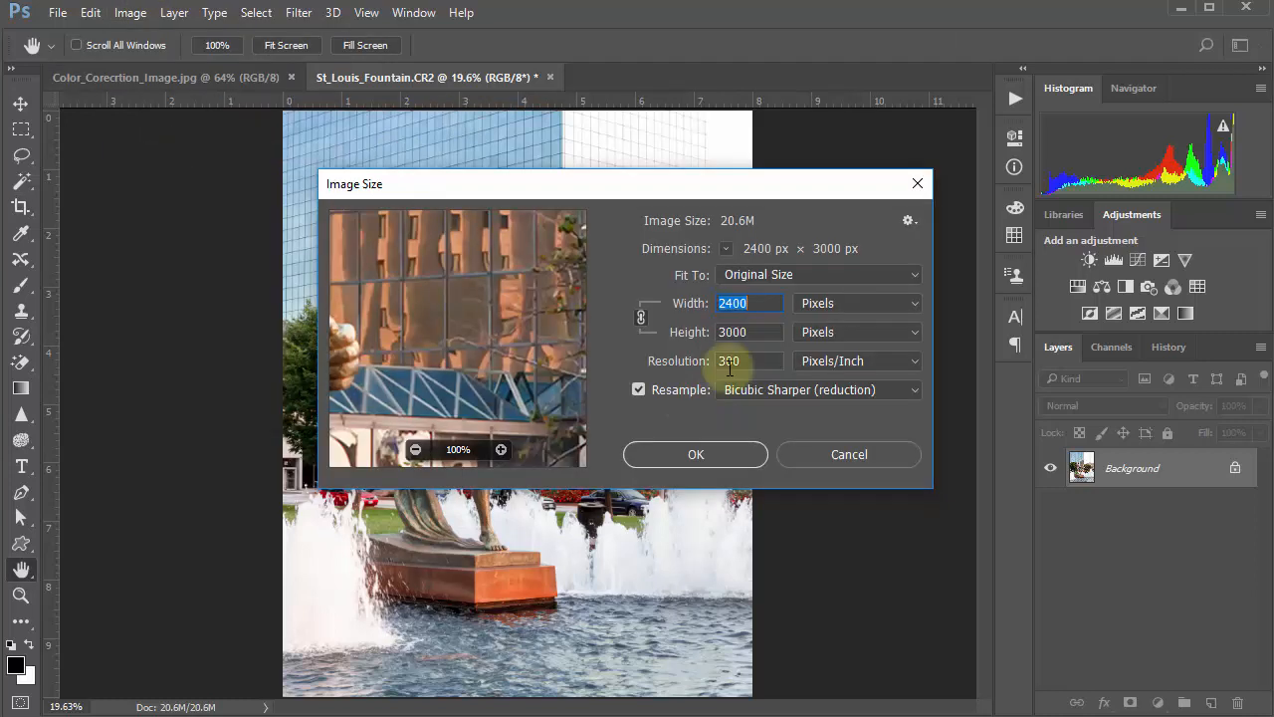
{"action": "left_click", "coordinate": [703, 360]}
{"action": "type", "text": "72"}
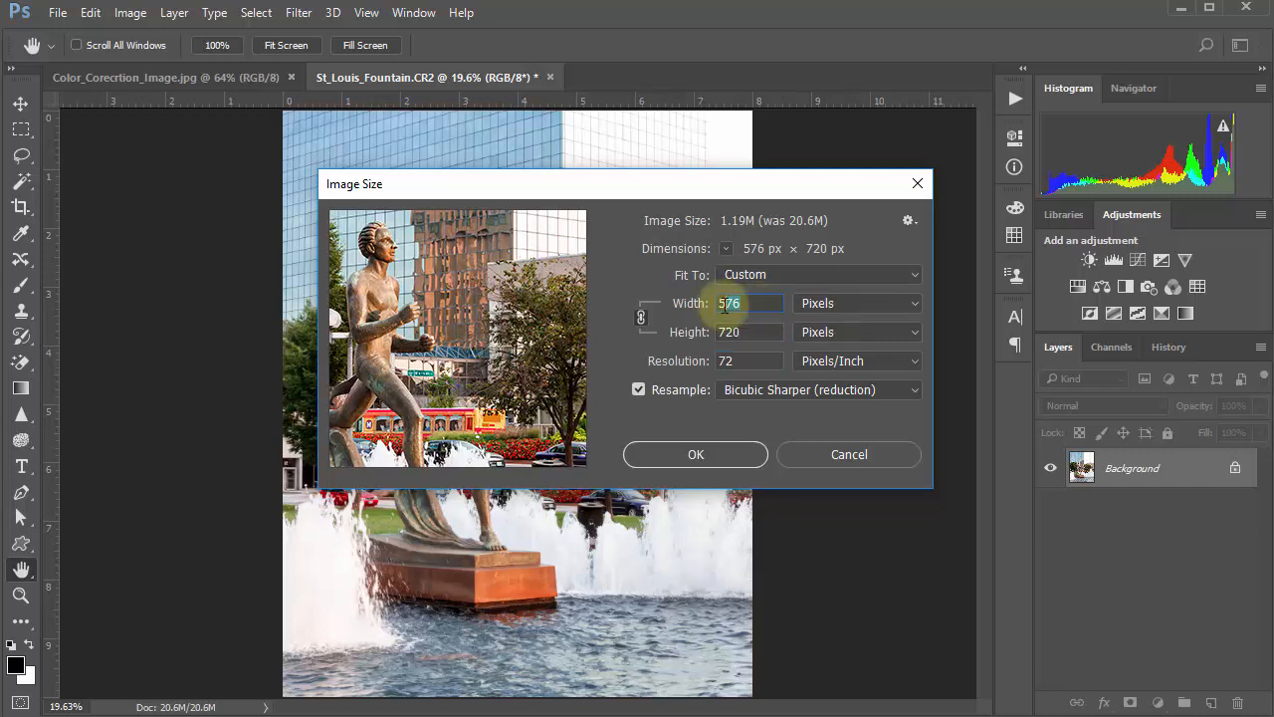
{"action": "left_click", "coordinate": [711, 317]}
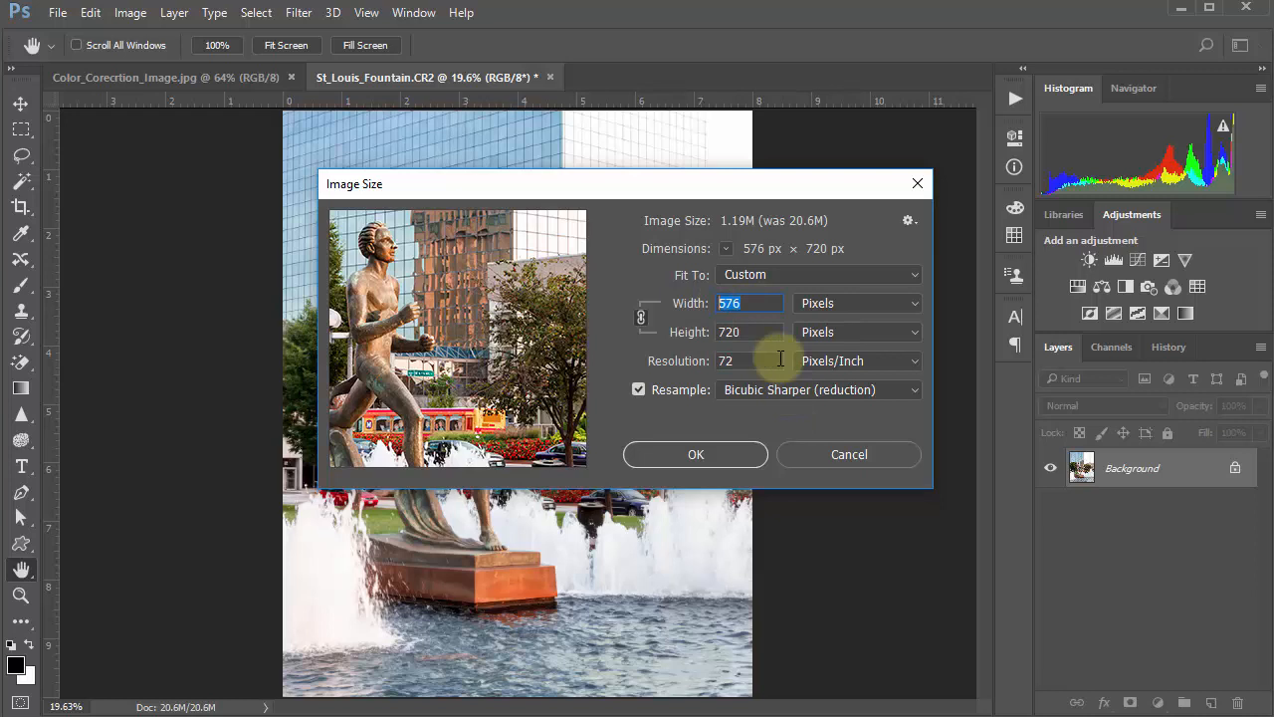
{"action": "type", "text": "450"}
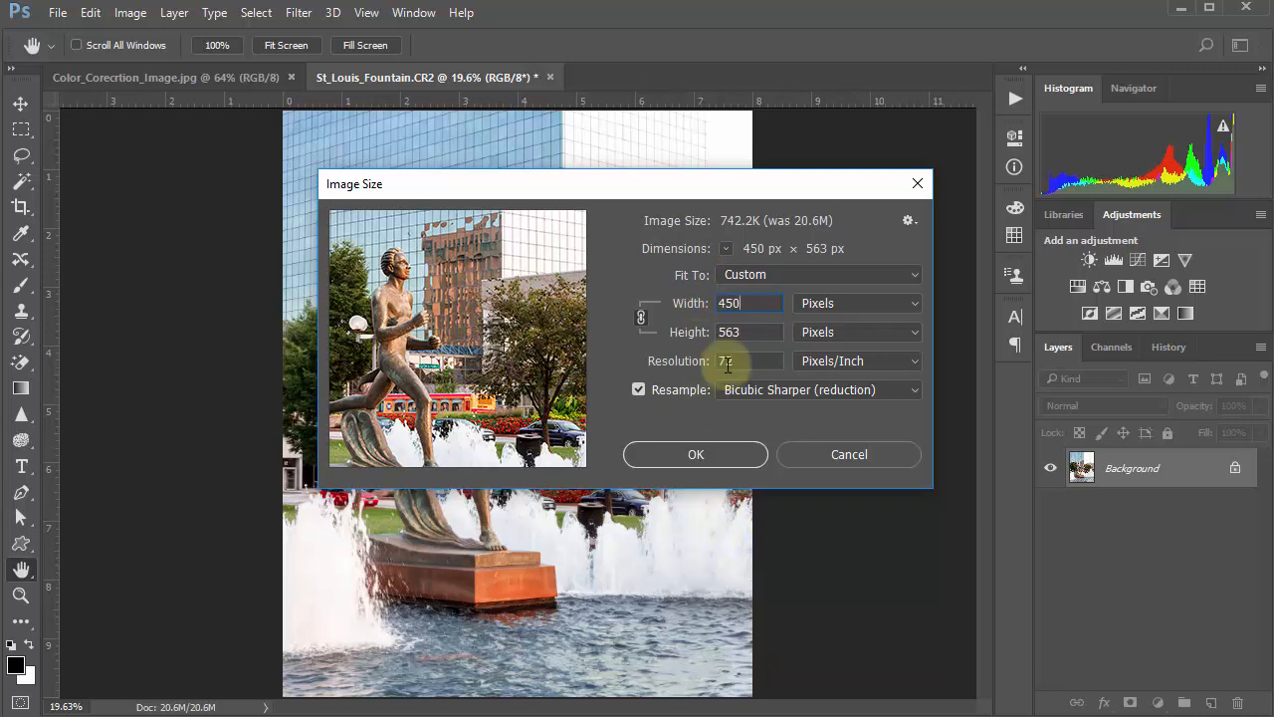
Step: Check the new dimensions in inches, switch the units back to pixels, and apply the resize
{"action": "left_click", "coordinate": [826, 303]}
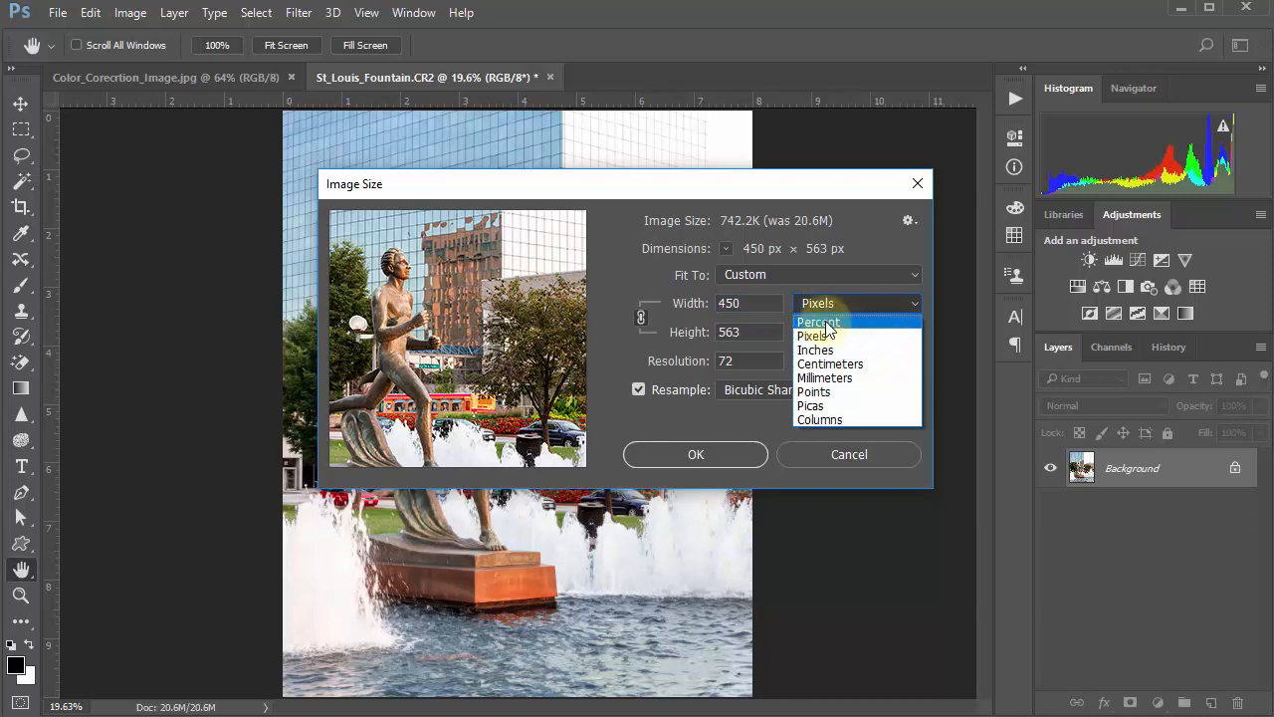
{"action": "left_click", "coordinate": [833, 349]}
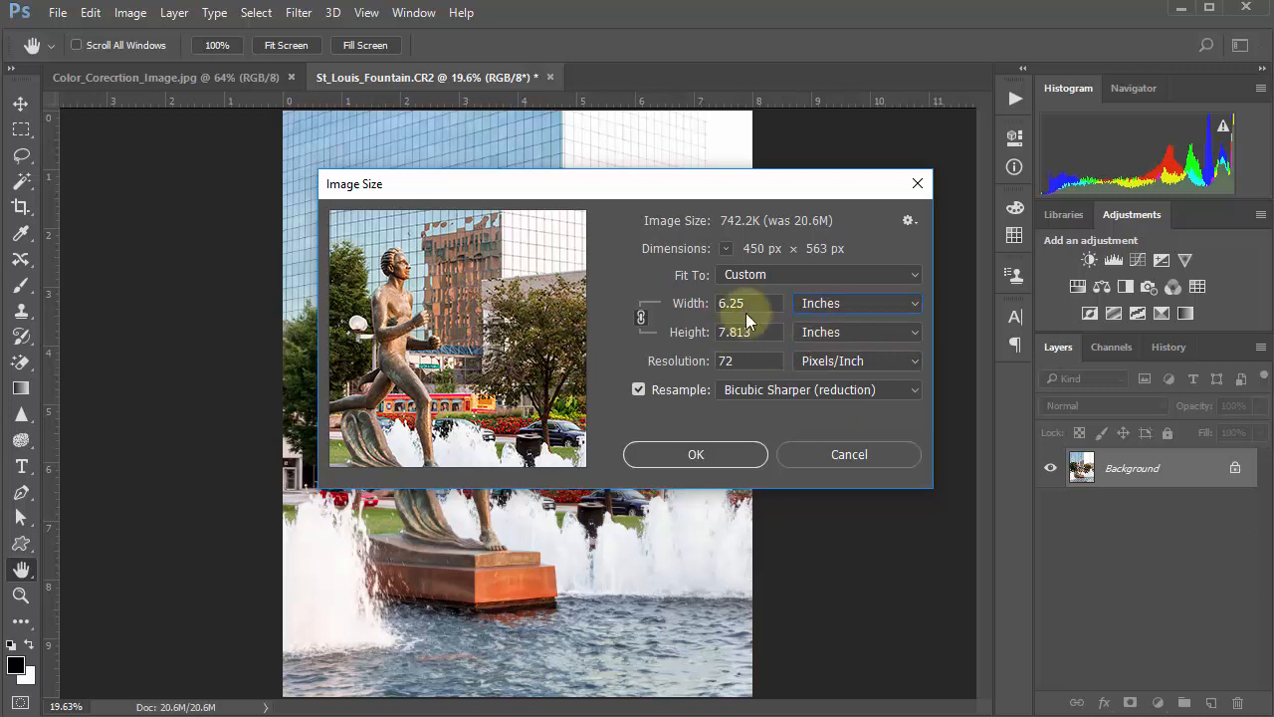
{"action": "left_click", "coordinate": [817, 306]}
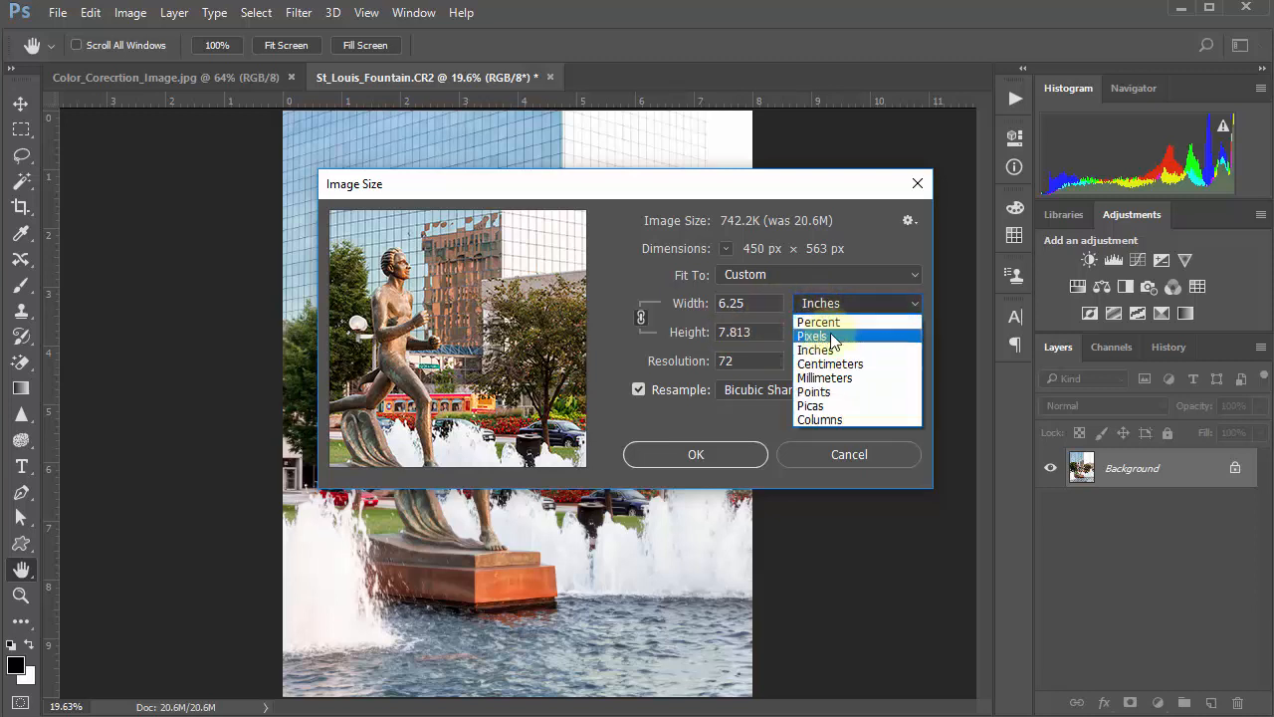
{"action": "left_click", "coordinate": [814, 336]}
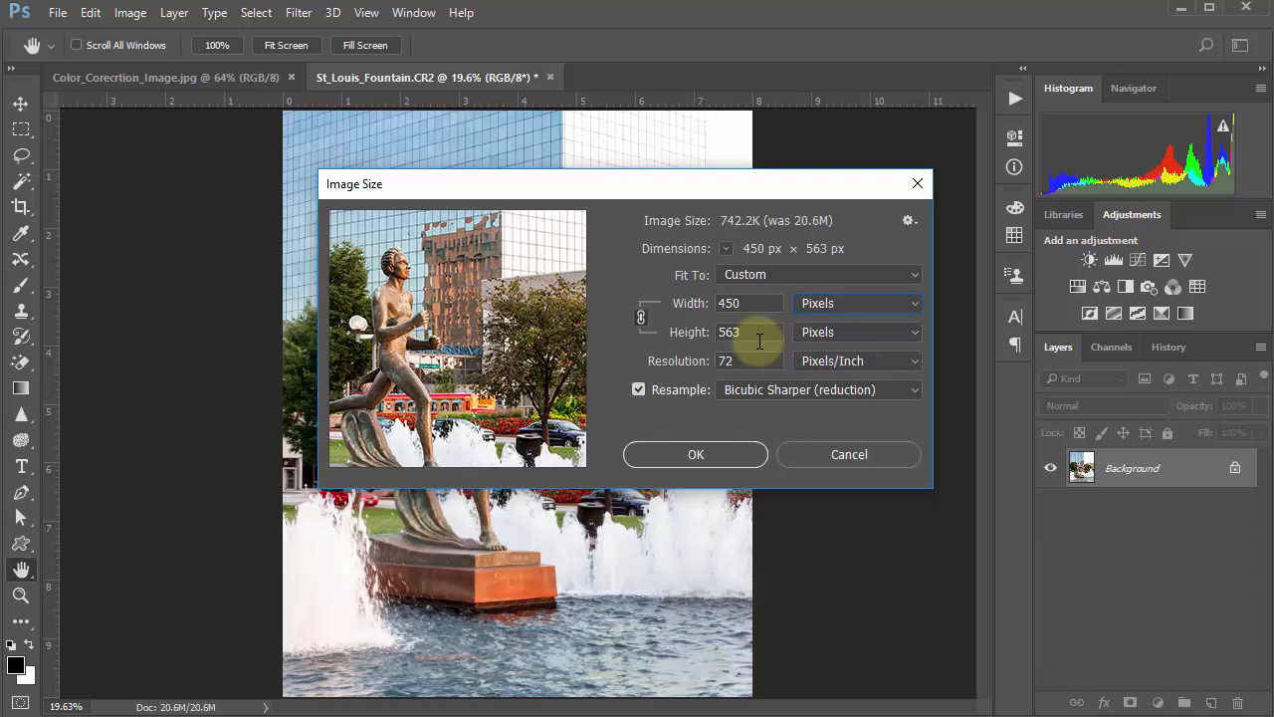
{"action": "left_click", "coordinate": [711, 451]}
{"action": "key", "text": "c"}
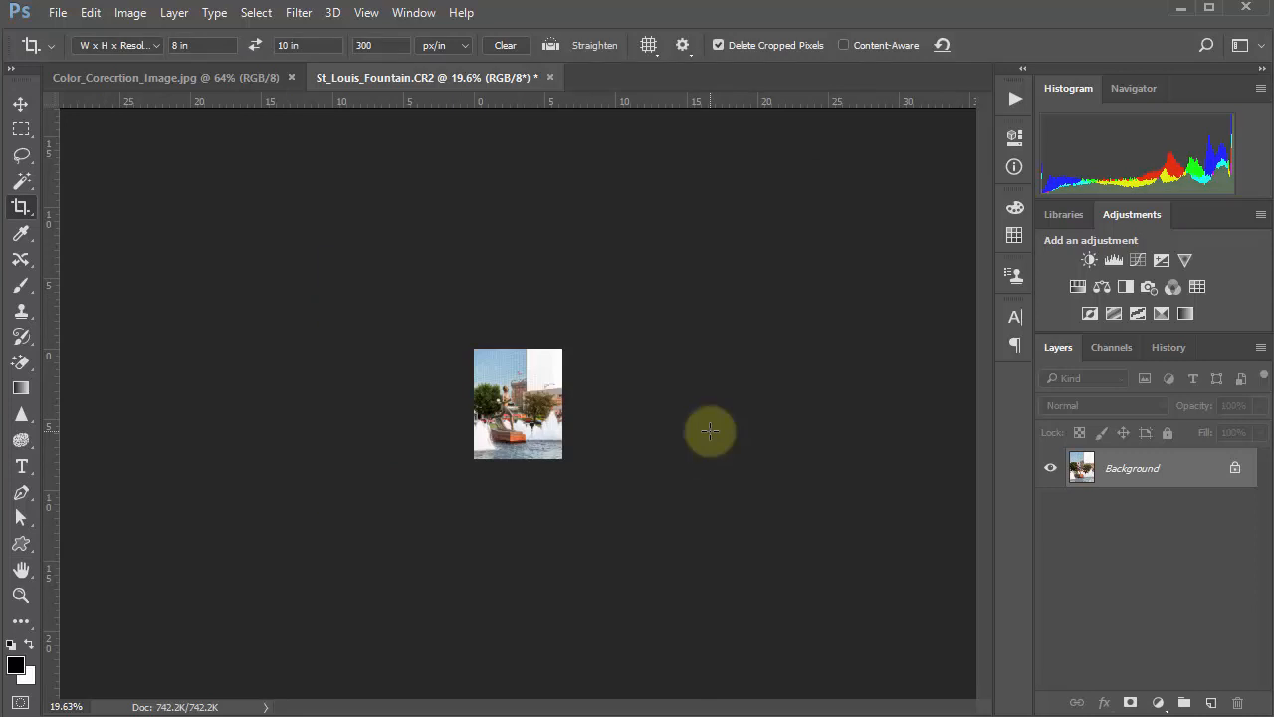
{"action": "key", "text": "ctrl+0"}
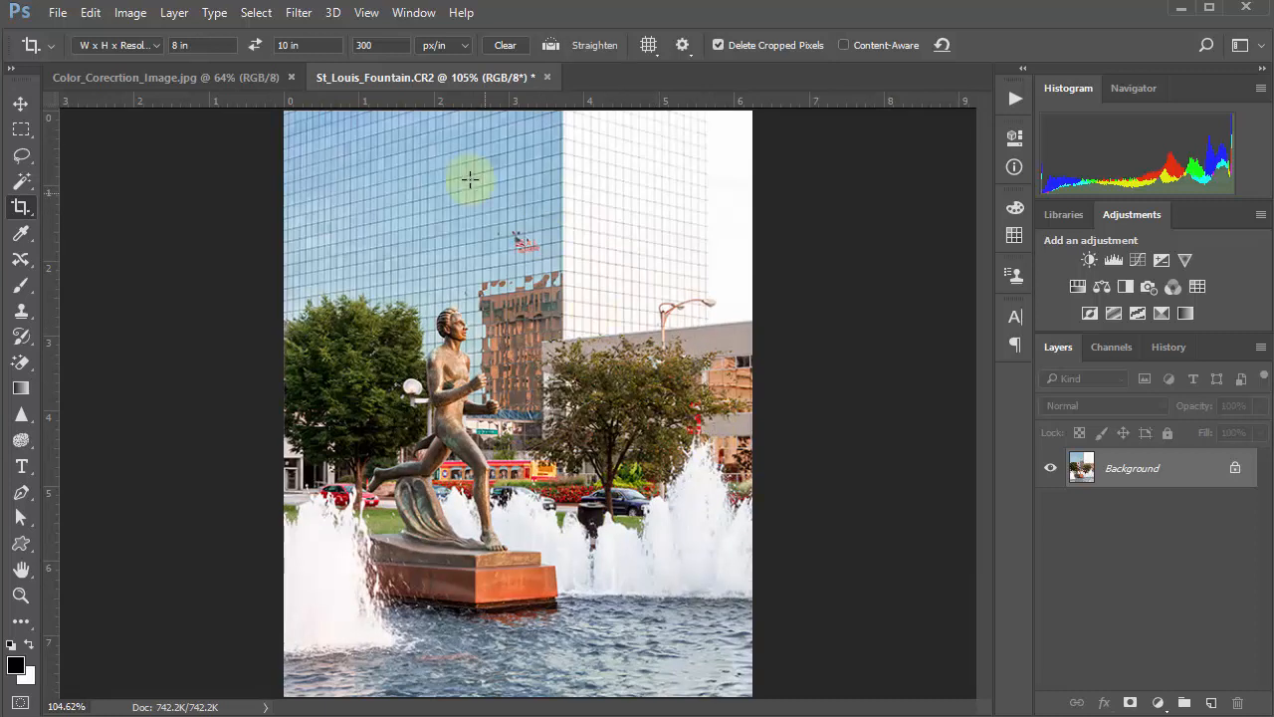
Step: Compare the statue in the 4-Up JPEG previews of Save for Web, and cancel the export without saving
{"action": "key", "text": "ctrl"}
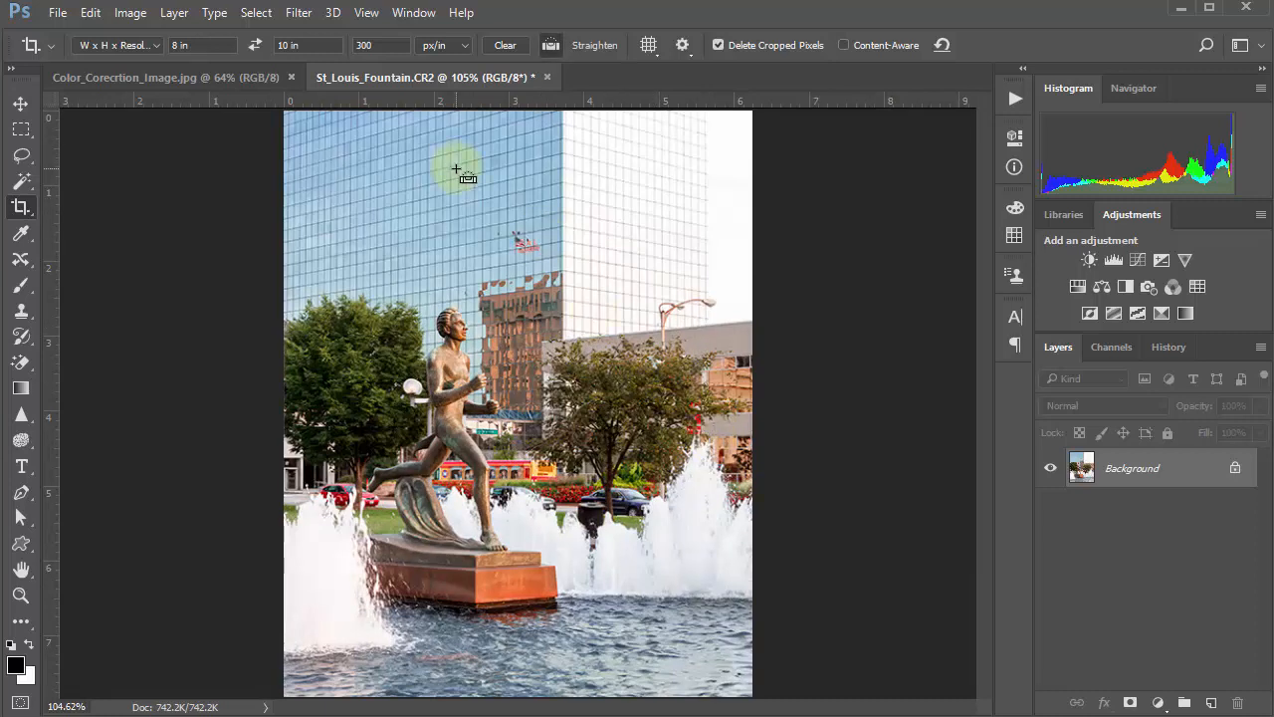
{"action": "key", "text": "ctrl+alt+shift+s"}
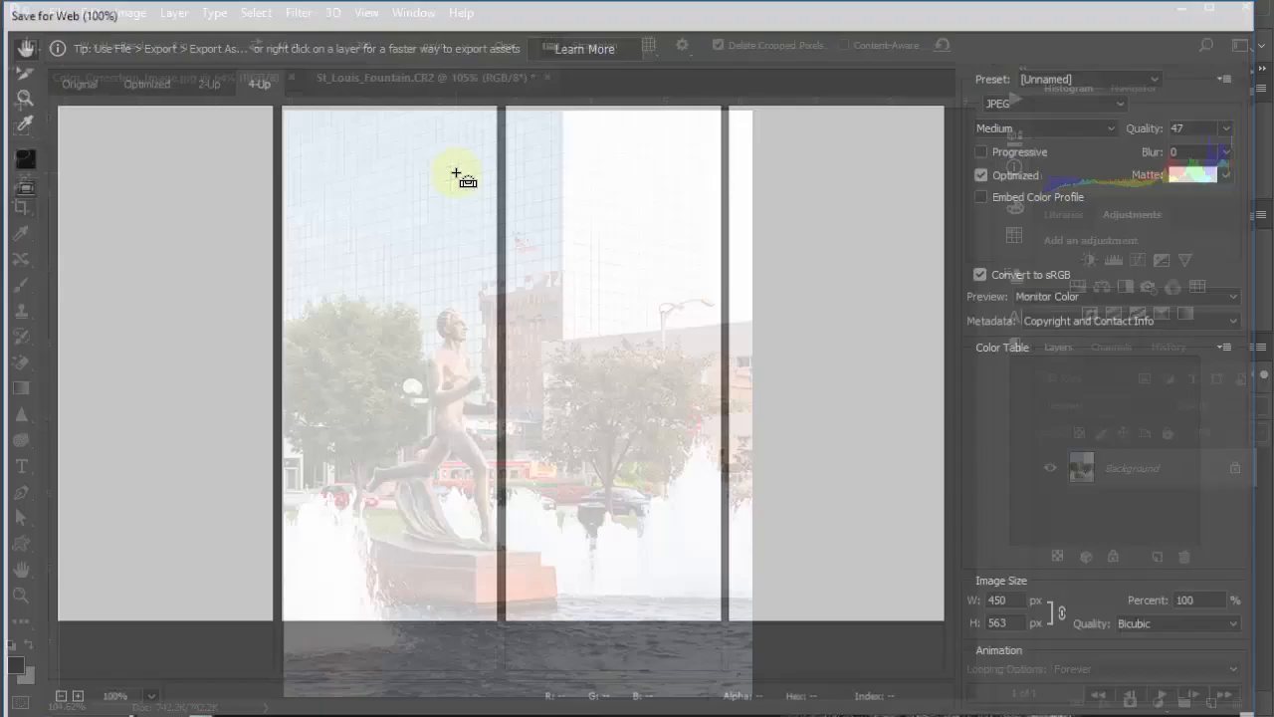
{"action": "left_click", "coordinate": [1170, 132]}
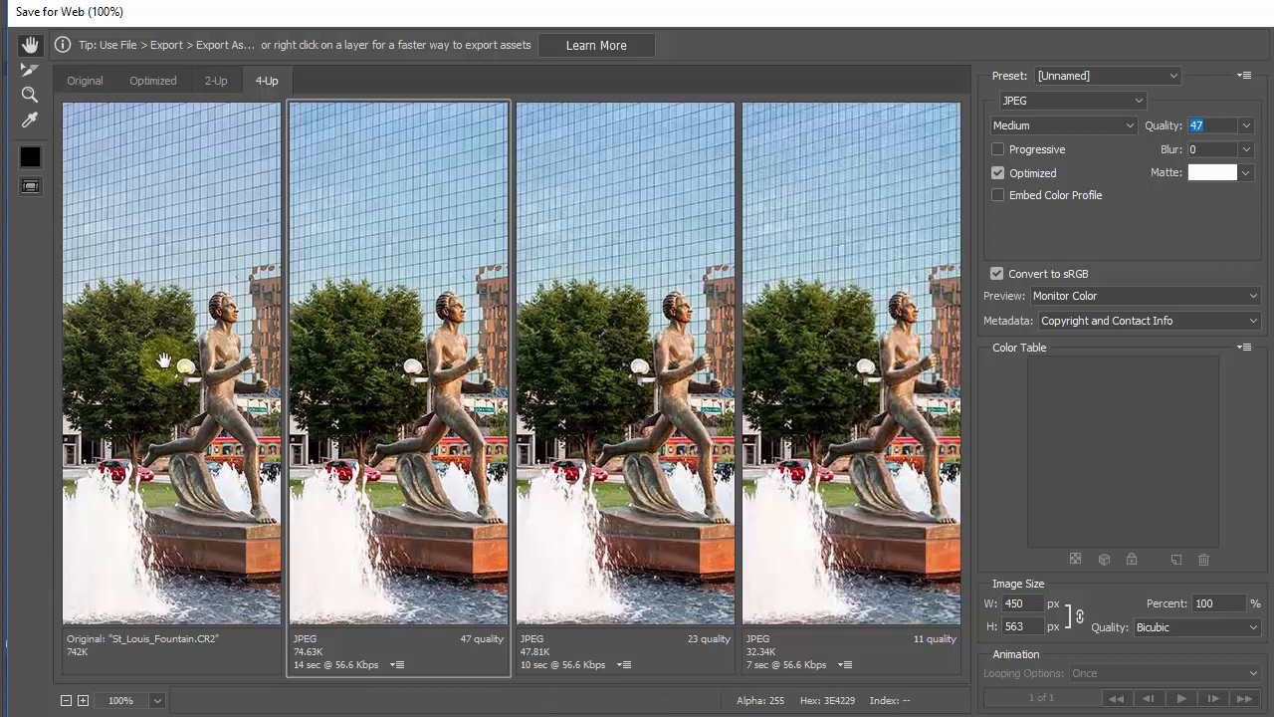
{"action": "left_click_drag", "start_coordinate": [416, 388], "coordinate": [356, 356]}
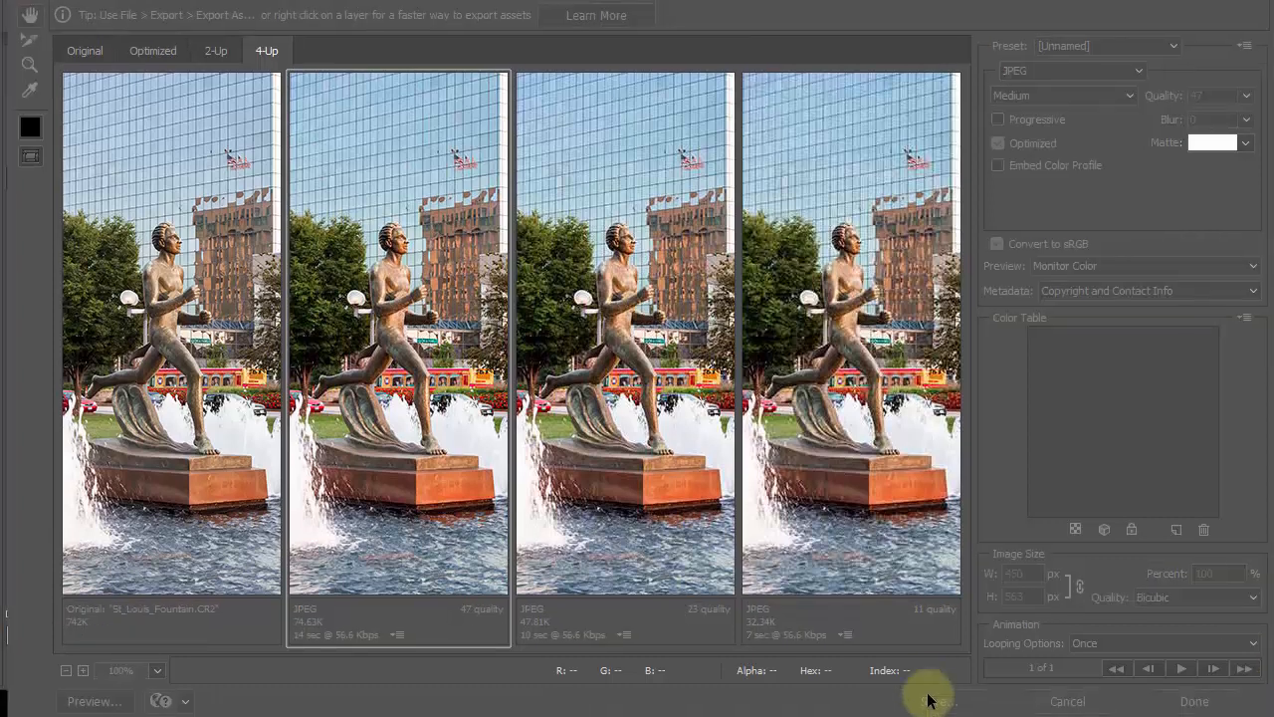
{"action": "left_click", "coordinate": [936, 701]}
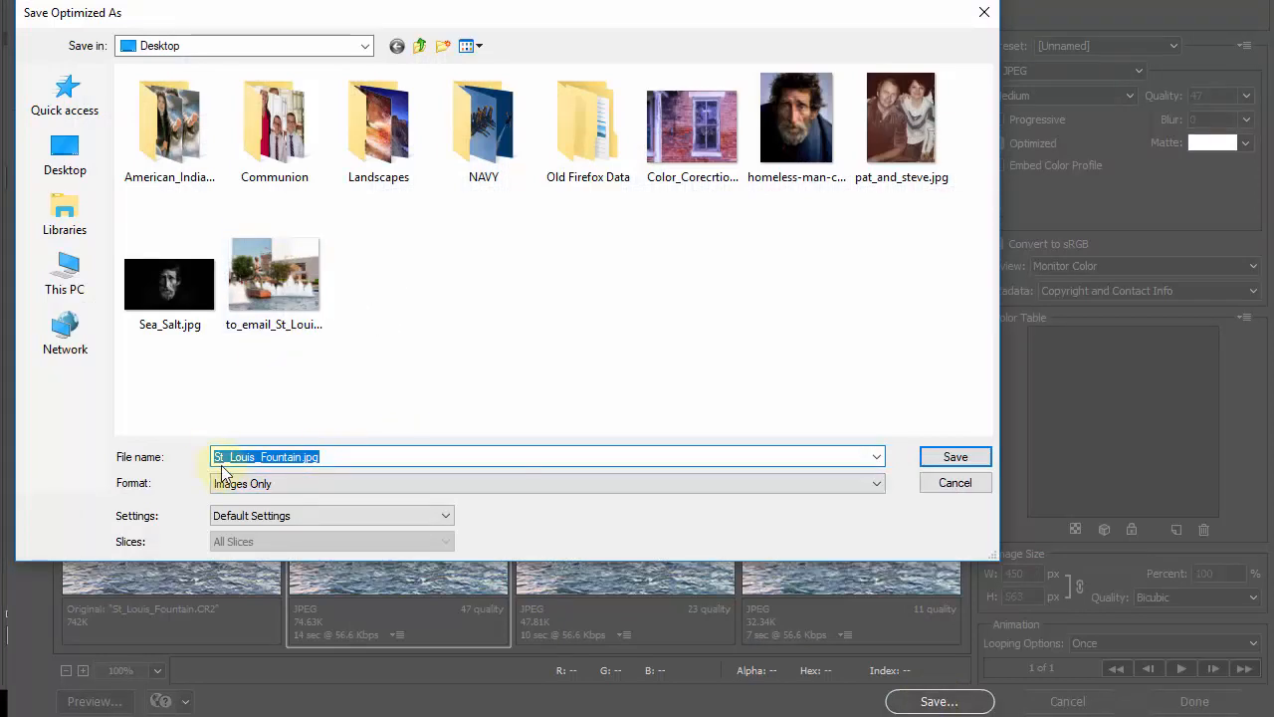
{"action": "left_click", "coordinate": [954, 483]}
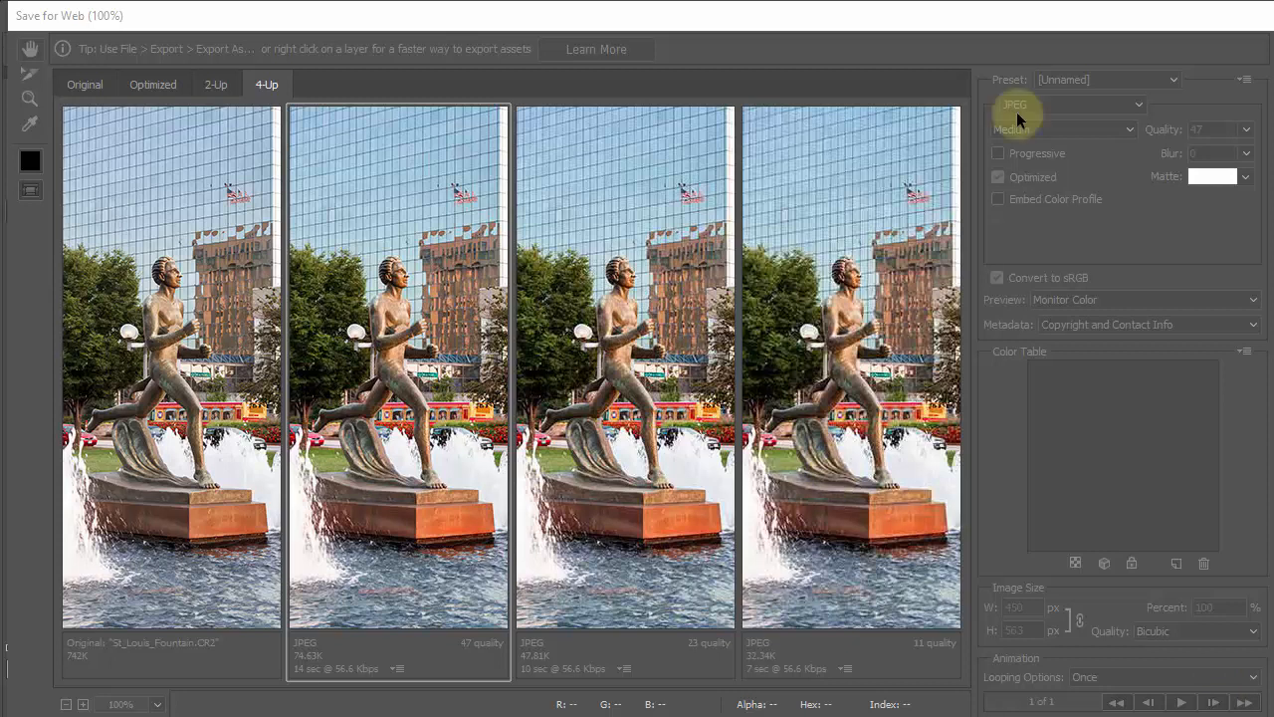
{"action": "left_click", "coordinate": [1061, 713]}
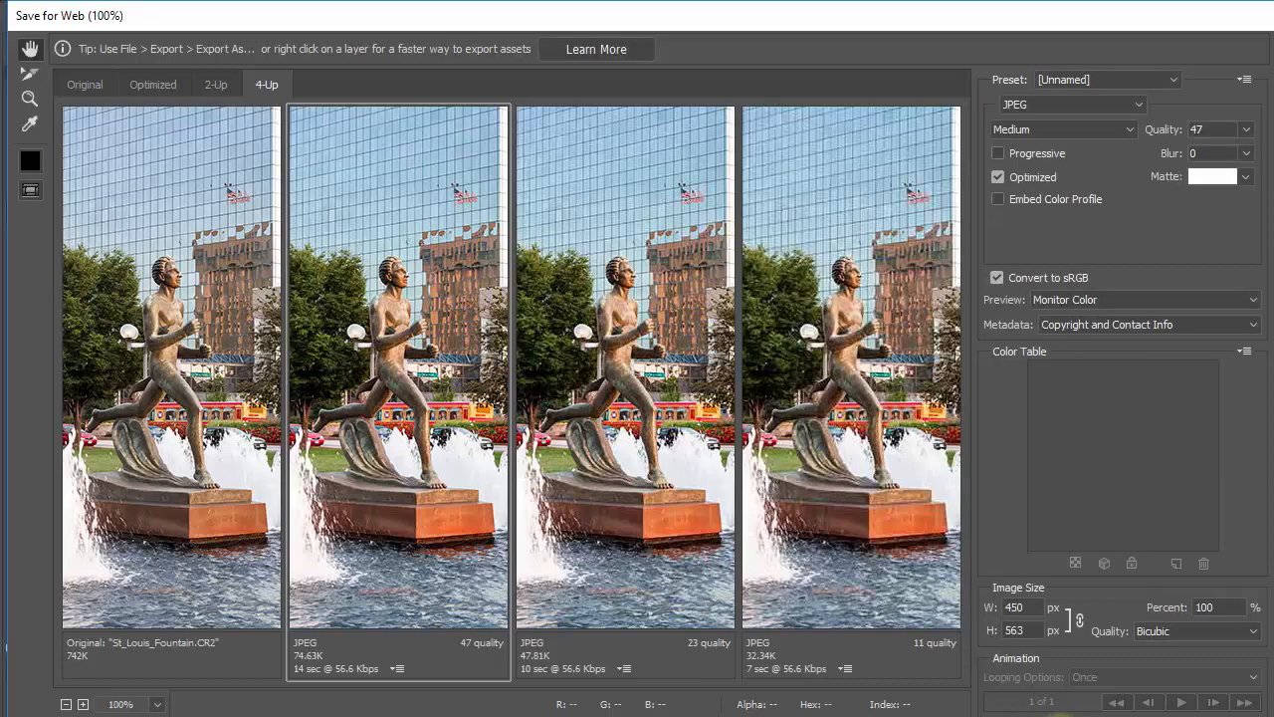
{"action": "left_click", "coordinate": [1061, 716]}
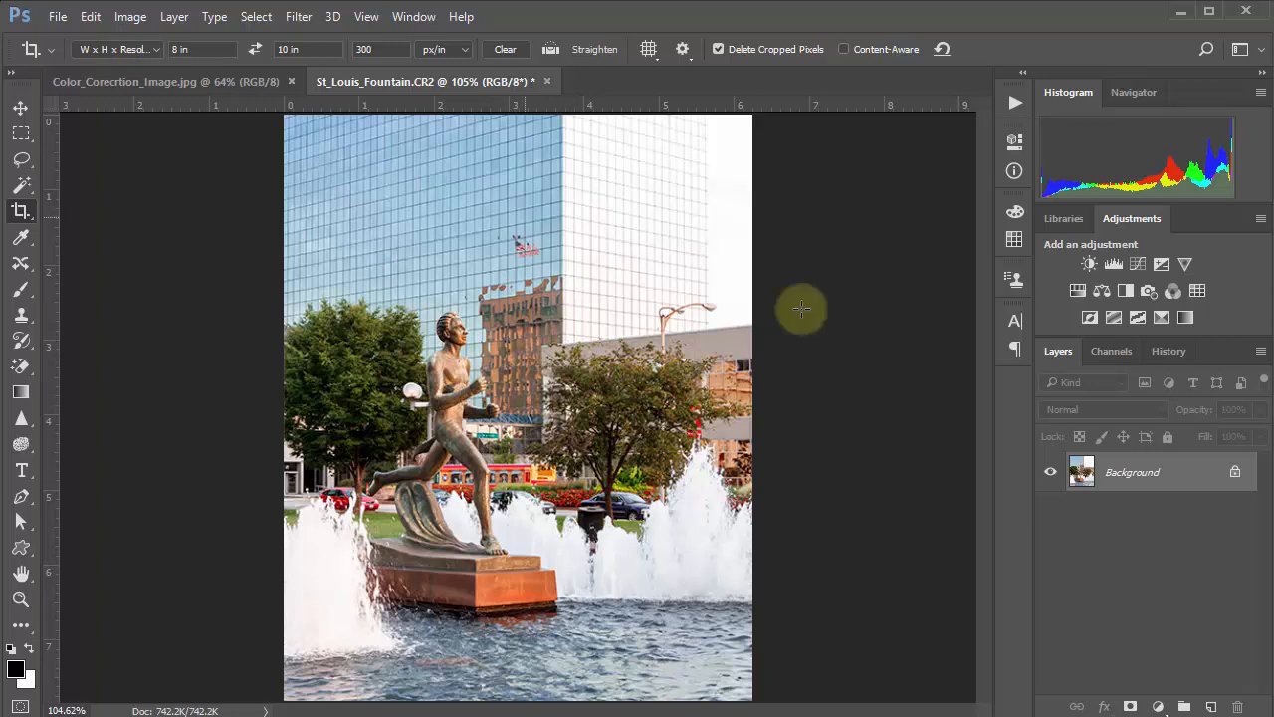
Step: Revert the photo to its history state before the crop, and show its Image Size dimensions in inches
{"action": "left_click", "coordinate": [1167, 353]}
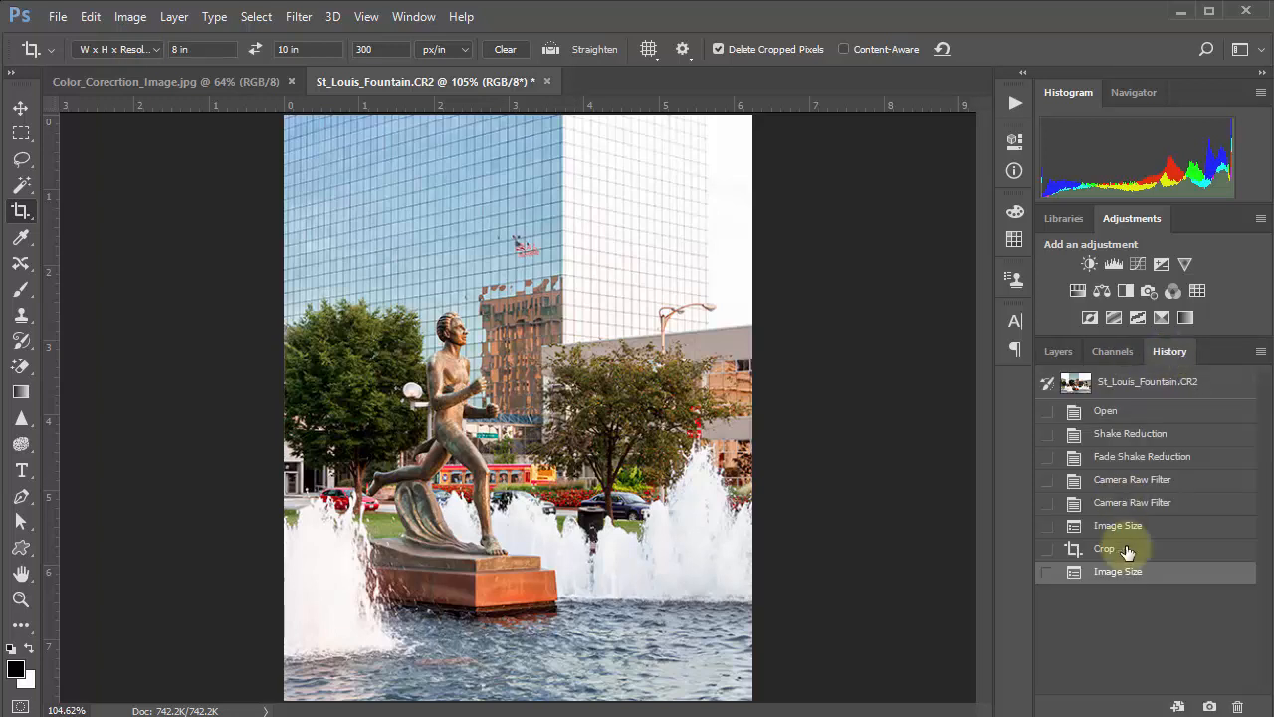
{"action": "left_click", "coordinate": [1133, 525]}
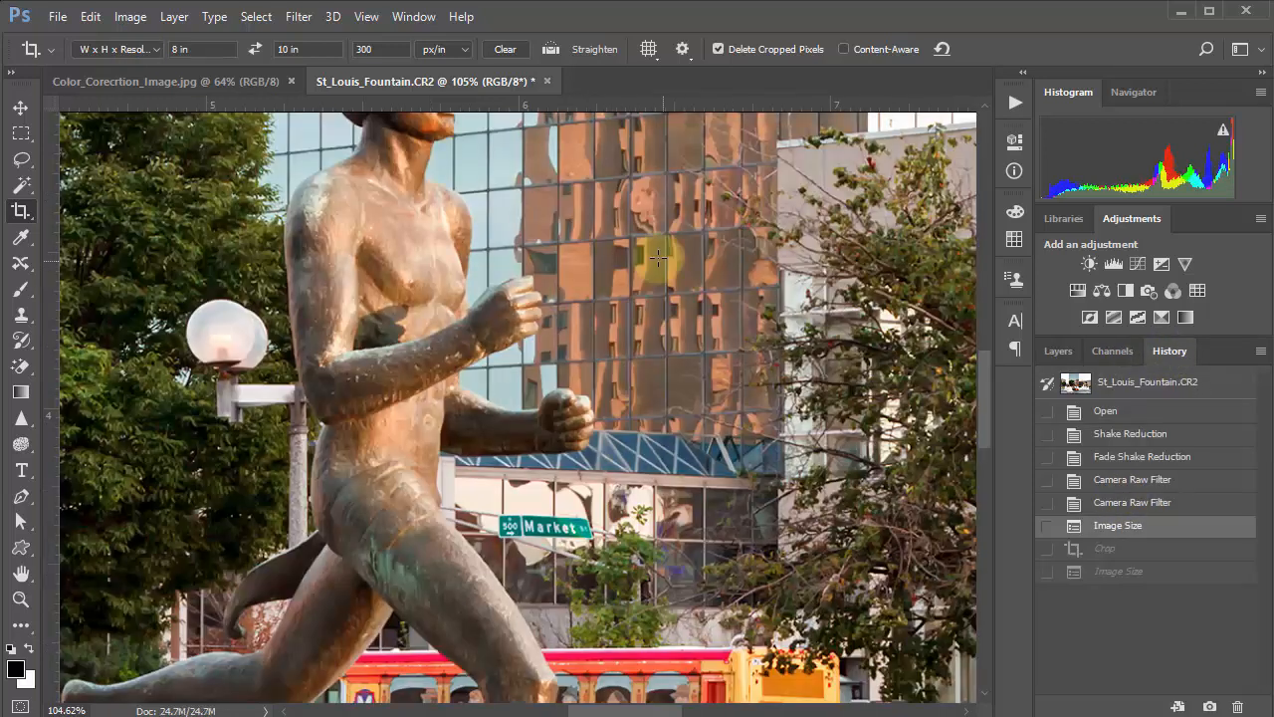
{"action": "left_click", "coordinate": [130, 16]}
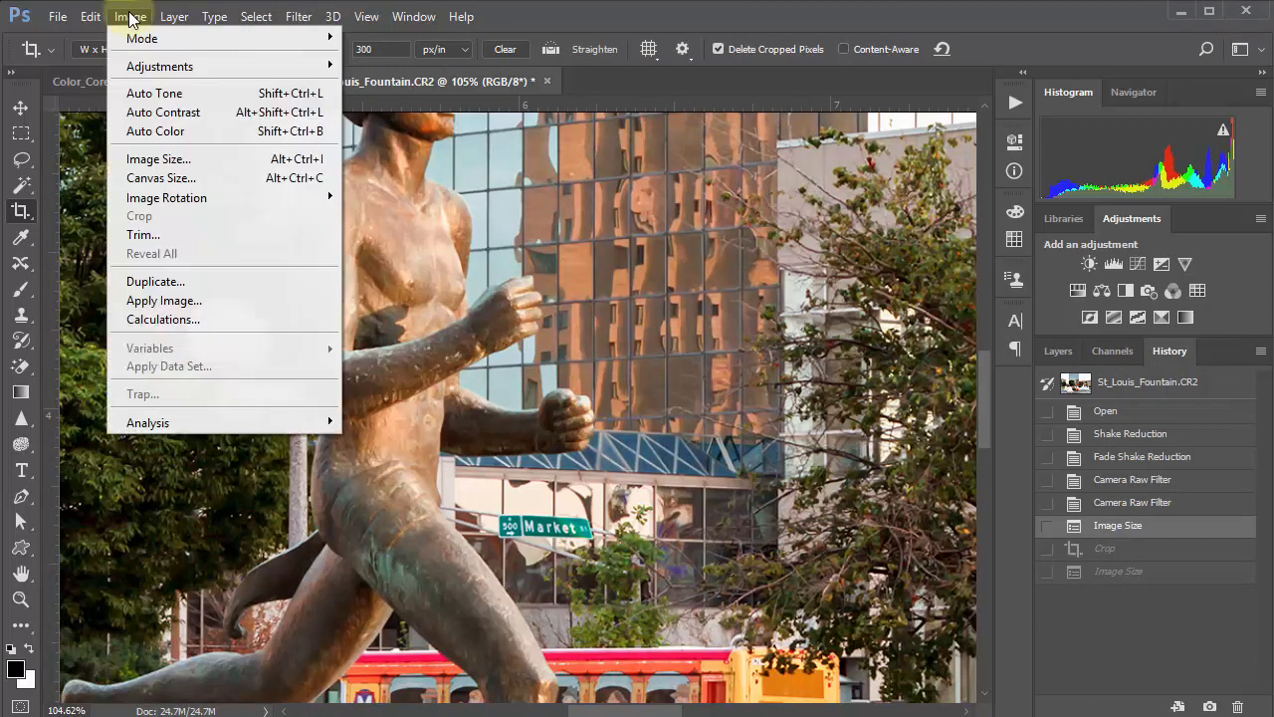
{"action": "left_click", "coordinate": [150, 159]}
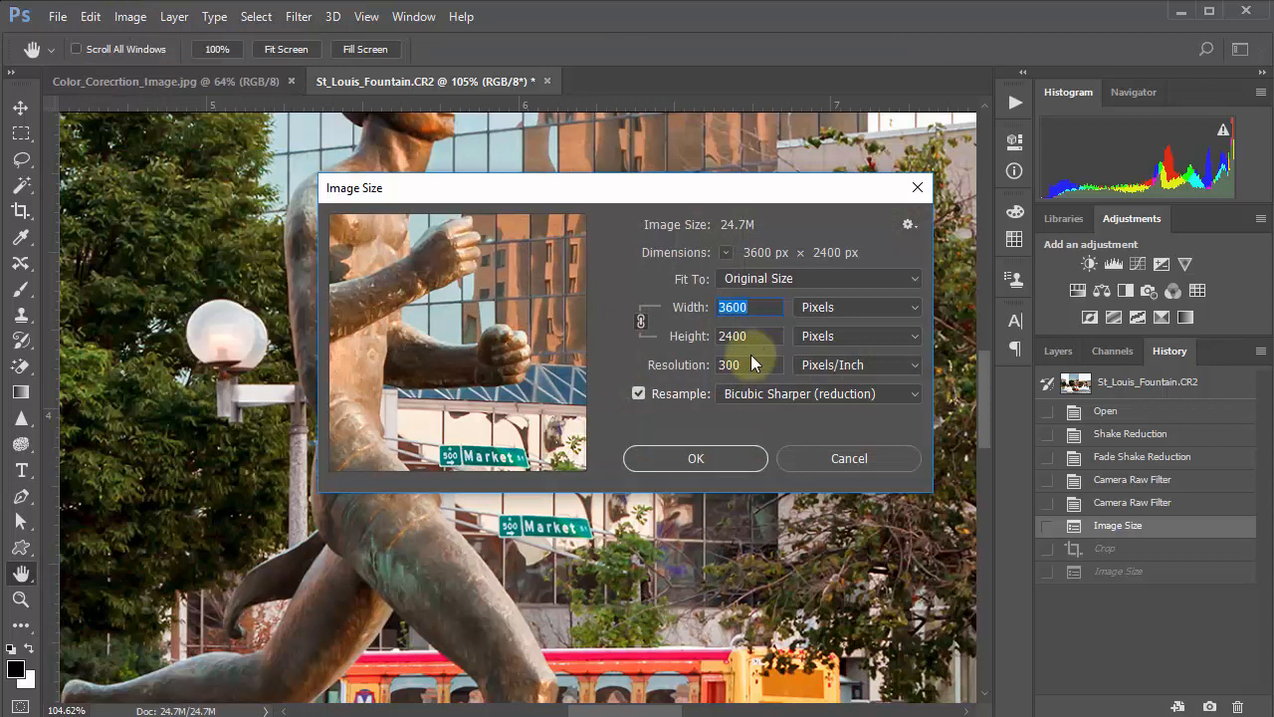
{"action": "left_click", "coordinate": [825, 307]}
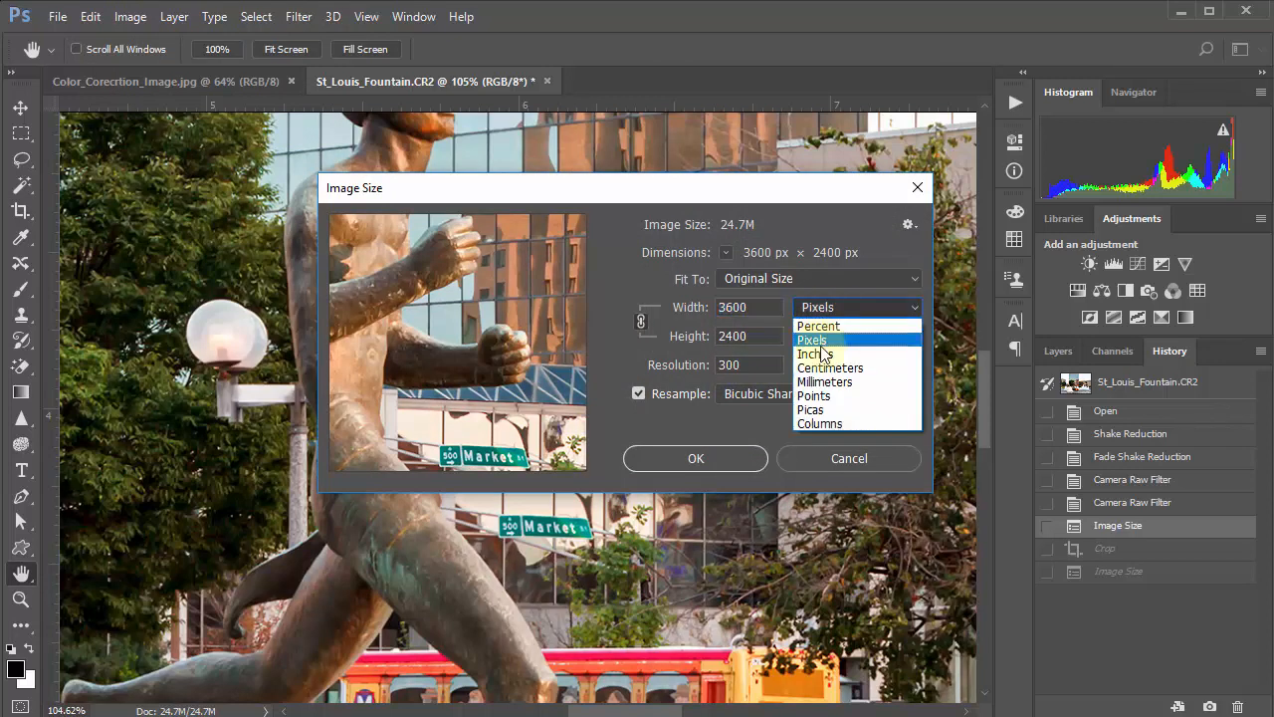
{"action": "left_click", "coordinate": [825, 355]}
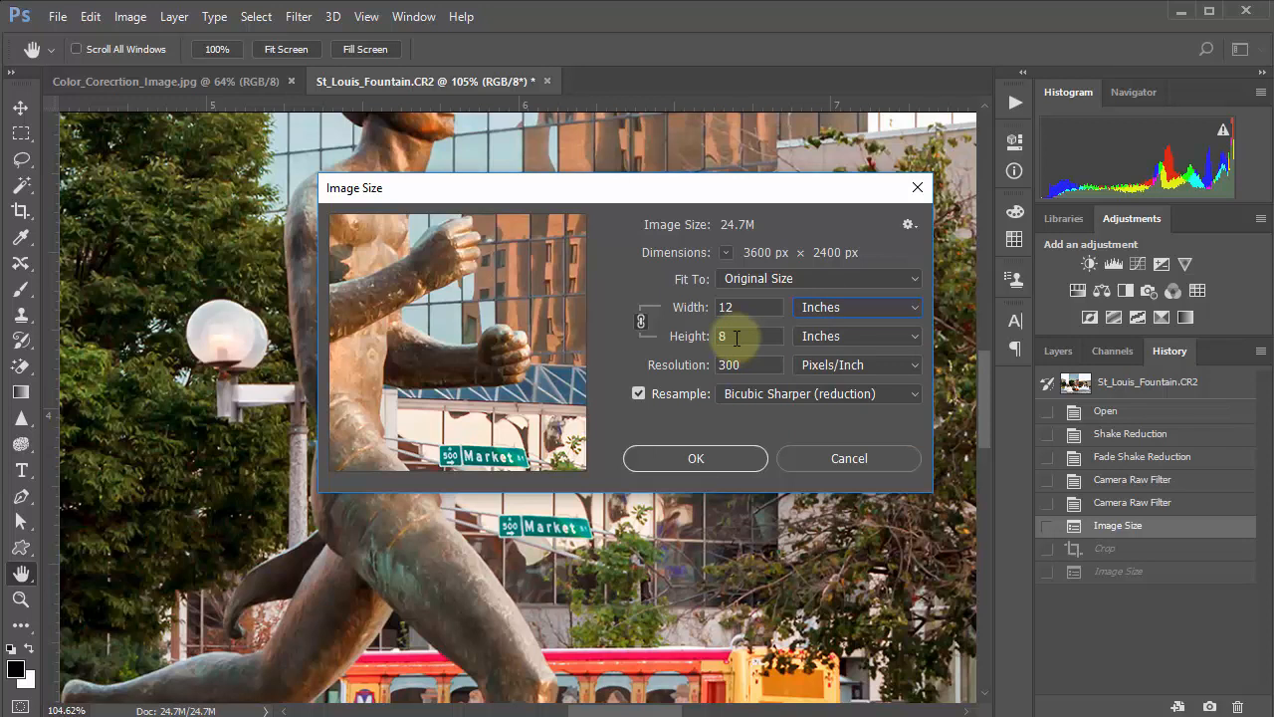
Step: Try a height of 12 inches, set the width to 8 inches instead, and apply the resize
{"action": "double_click", "coordinate": [737, 336]}
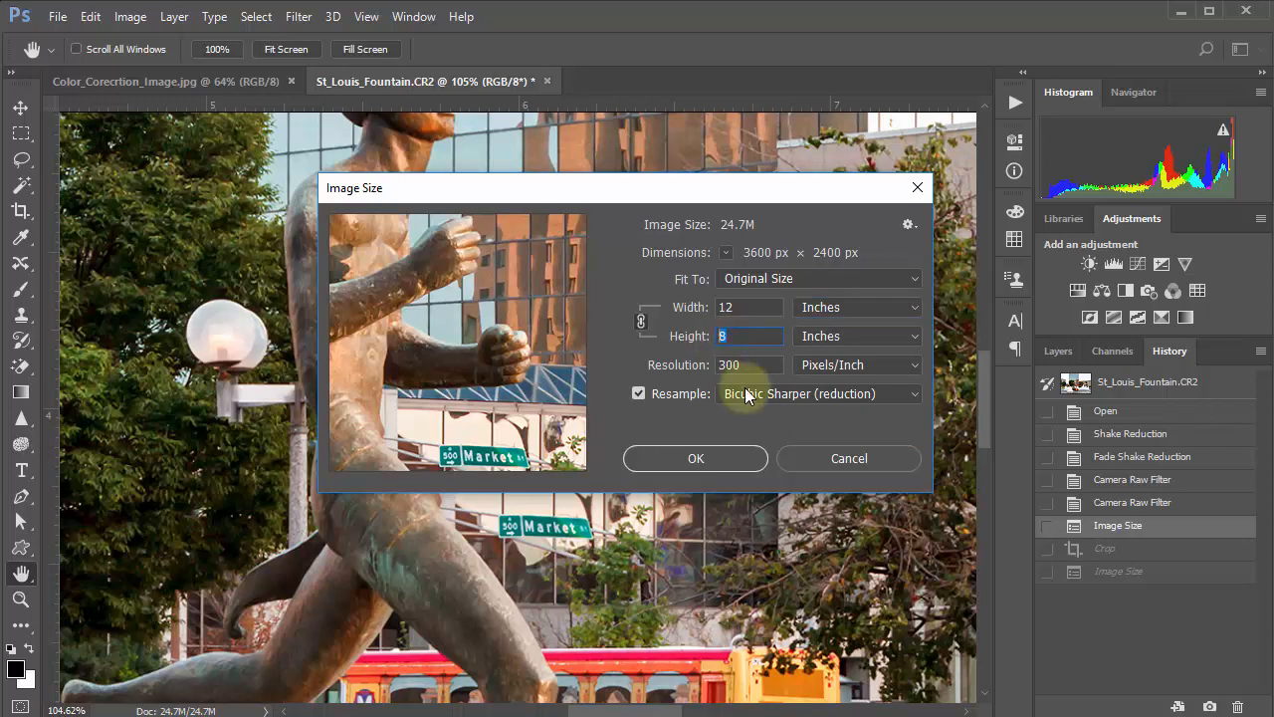
{"action": "type", "text": "12"}
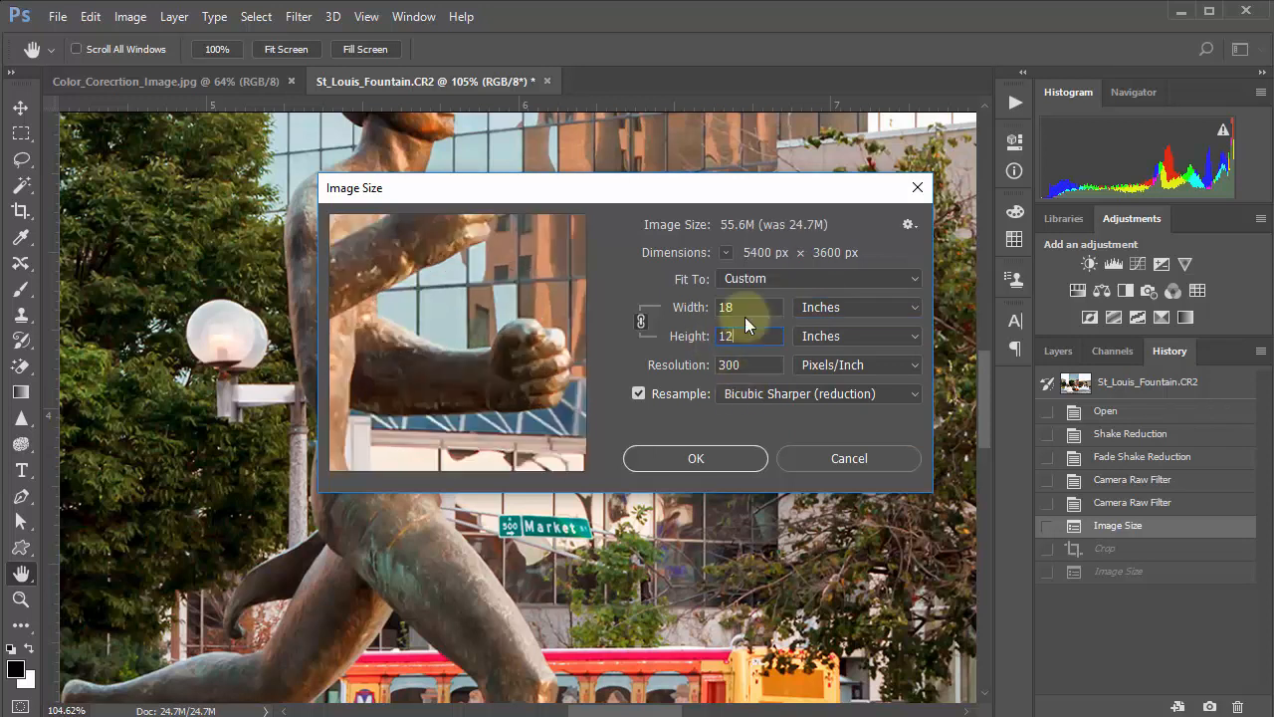
{"action": "double_click", "coordinate": [746, 307]}
{"action": "type", "text": "8"}
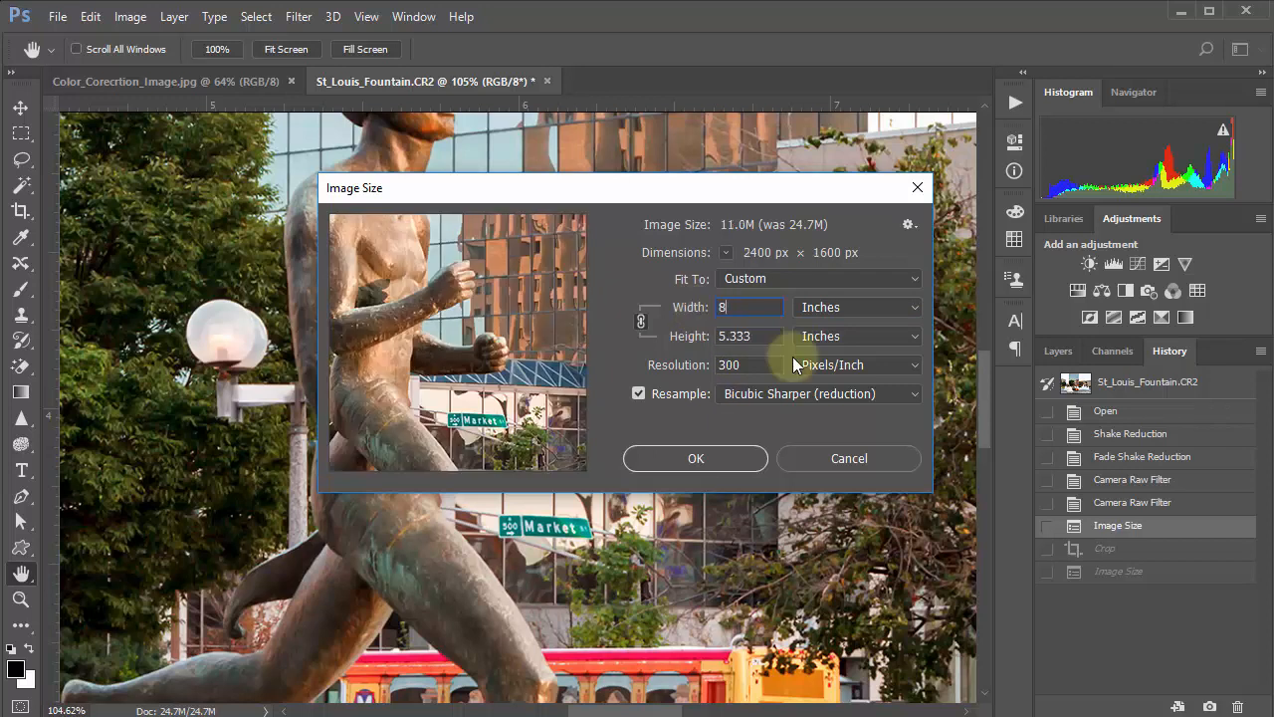
{"action": "left_click", "coordinate": [715, 456]}
{"action": "key", "text": "c"}
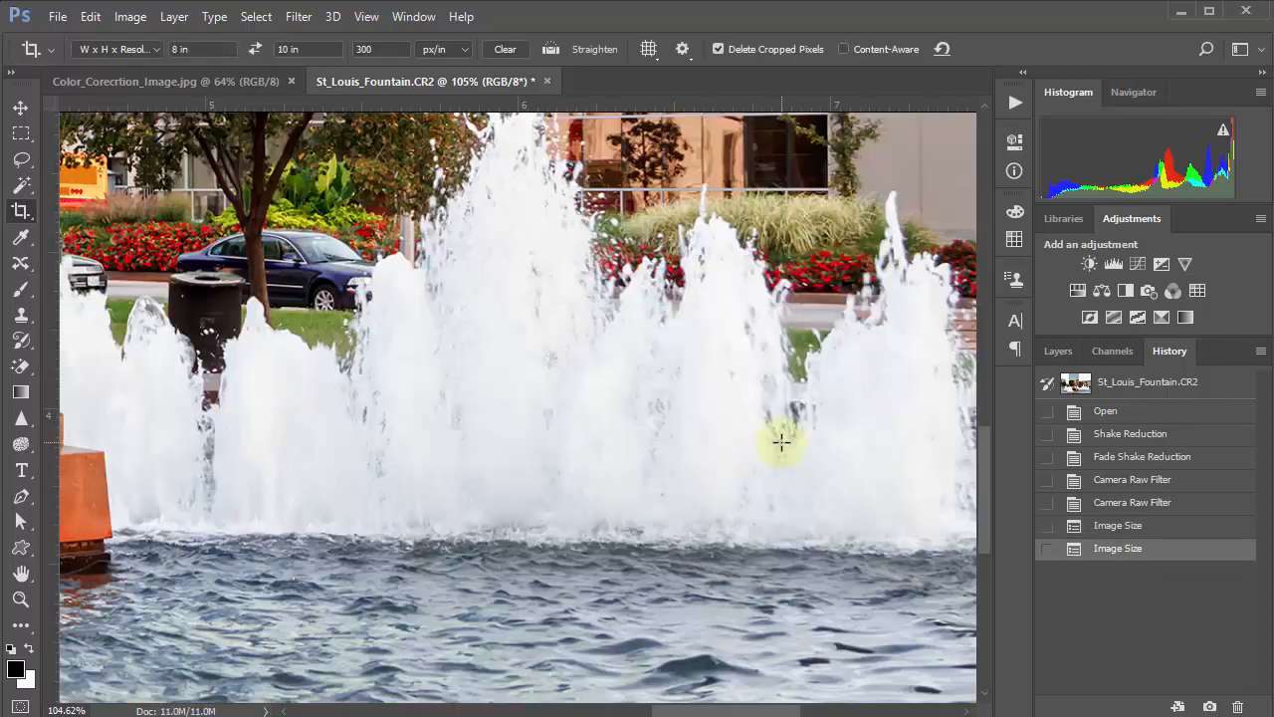
{"action": "key", "text": "ctrl+0"}
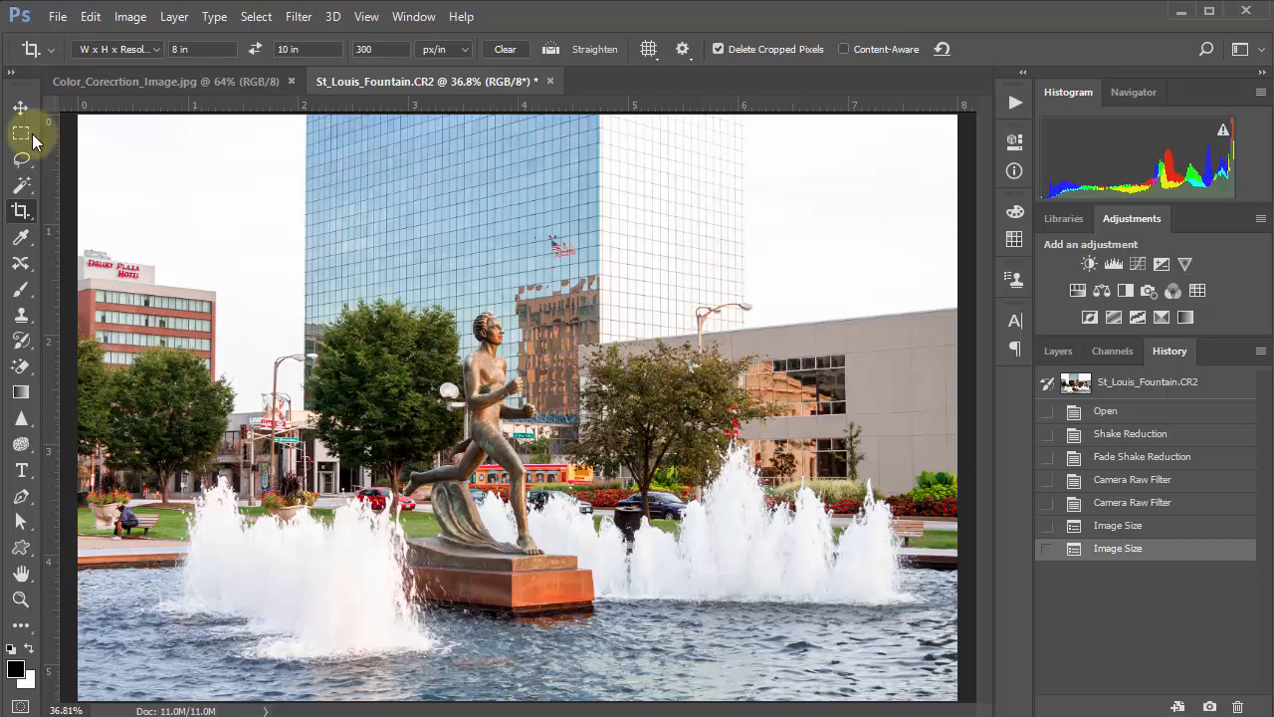
Step: Crop the photo to an 8 x 10 inch portrait at 300 px/in, framing the statue slightly left of centre
{"action": "left_click", "coordinate": [20, 210]}
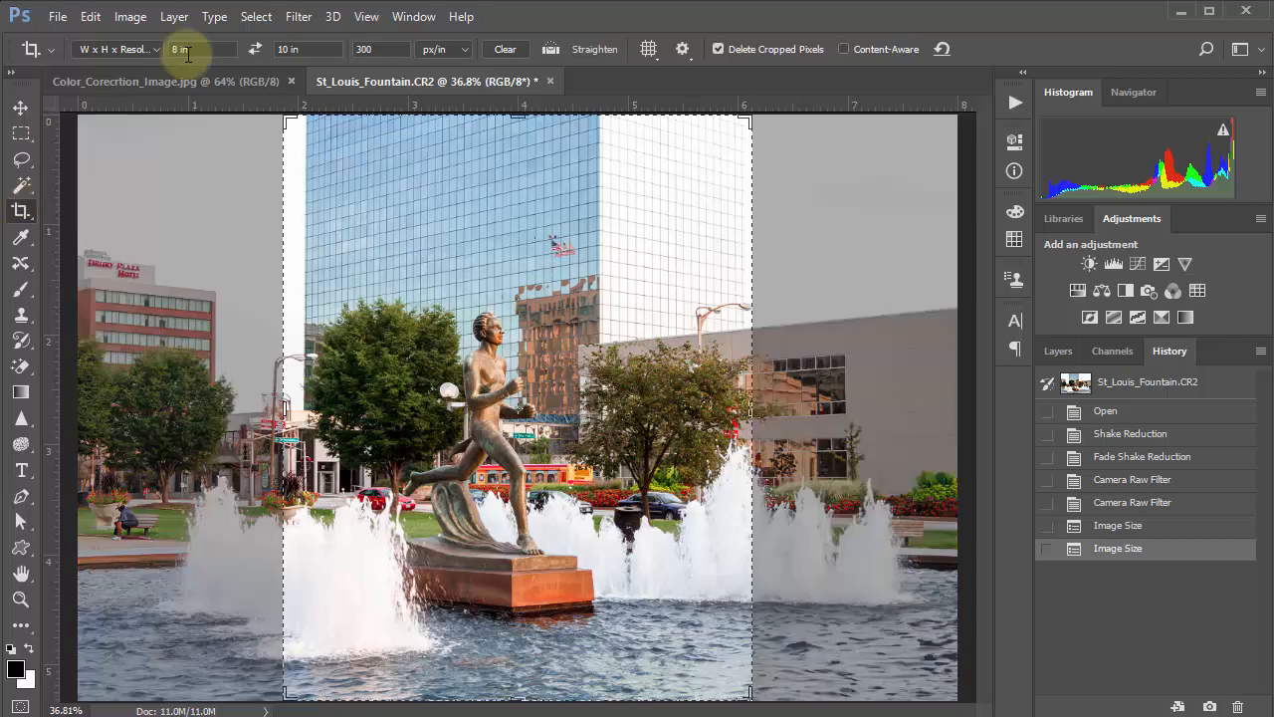
{"action": "left_click", "coordinate": [594, 377]}
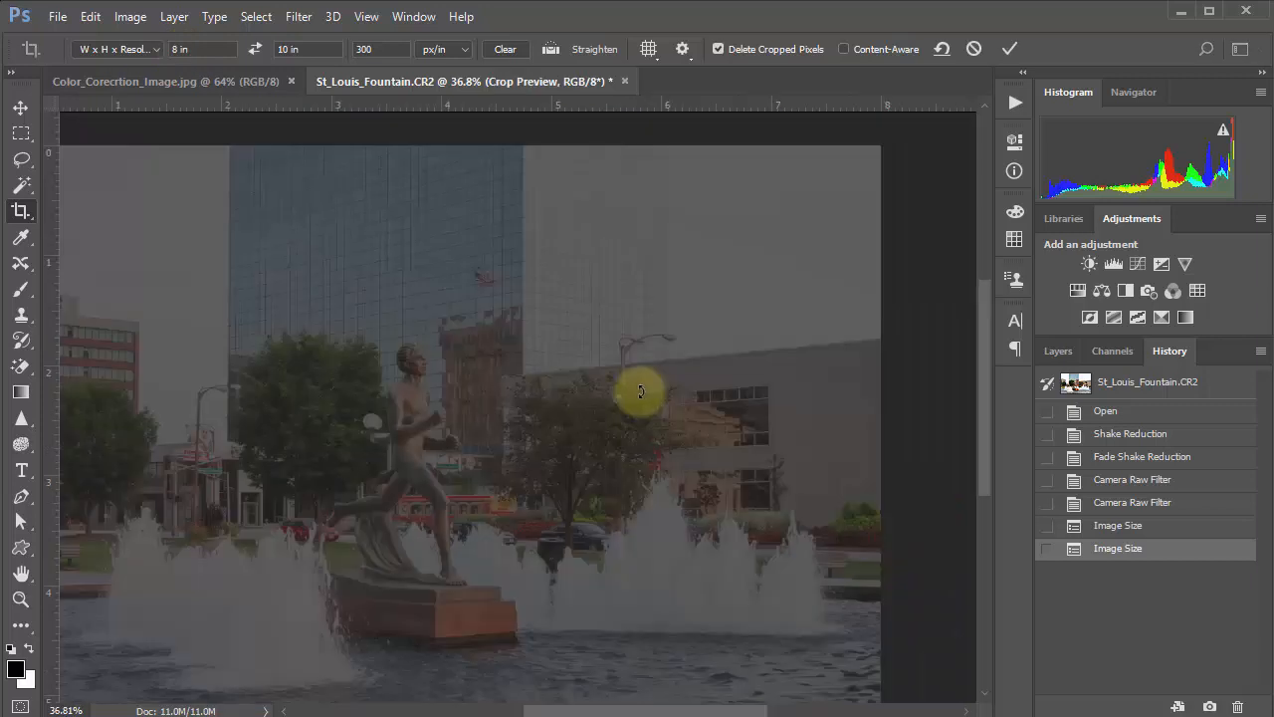
{"action": "left_click", "coordinate": [639, 390]}
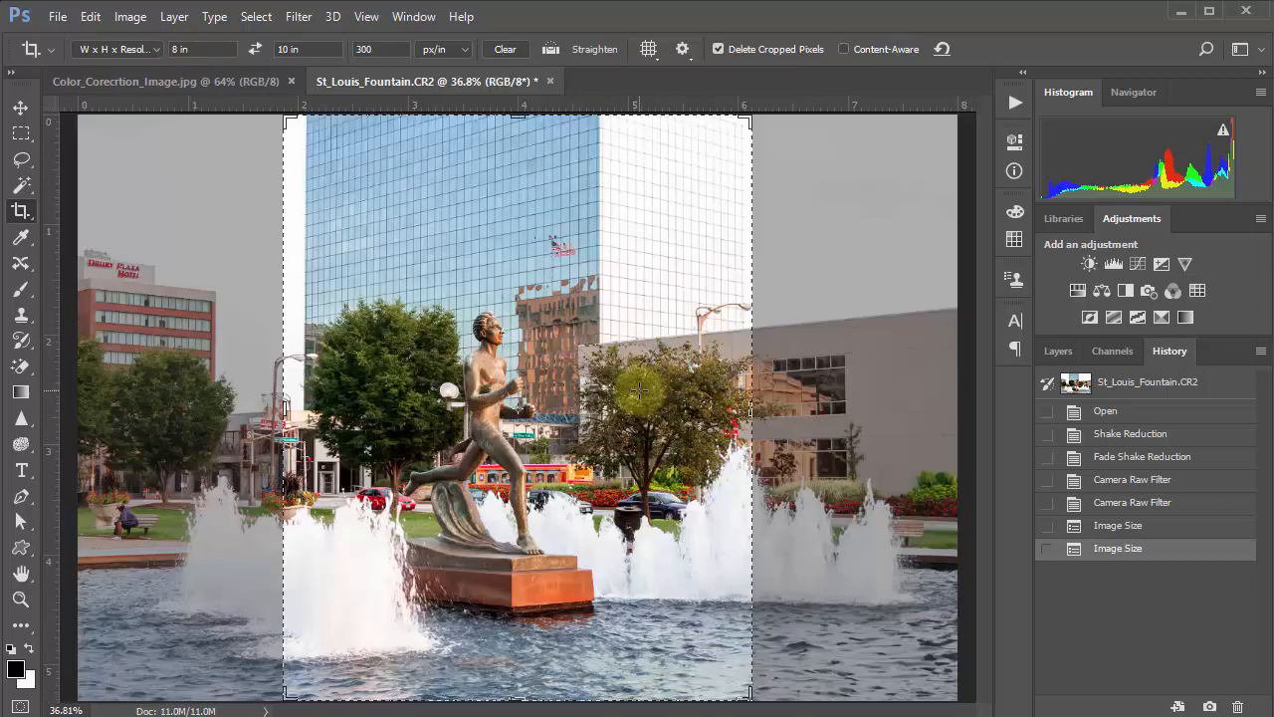
{"action": "left_click", "coordinate": [579, 438]}
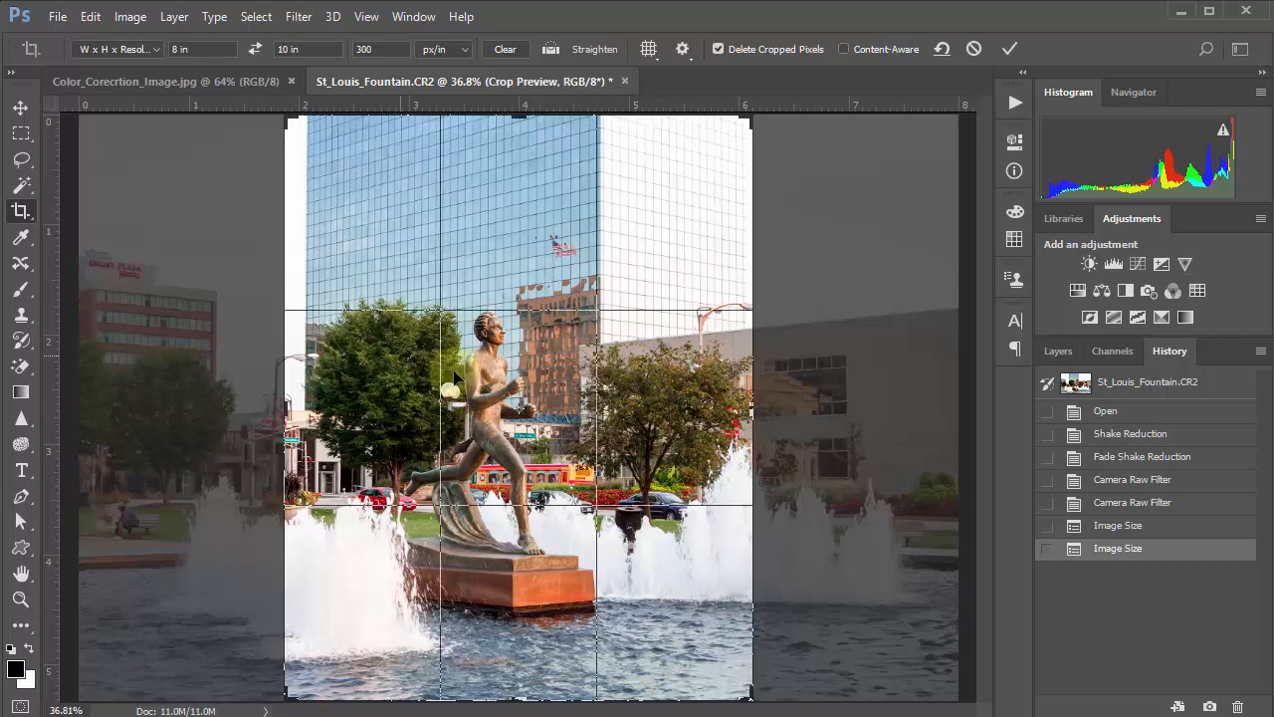
{"action": "left_click_drag", "start_coordinate": [677, 412], "coordinate": [663, 420]}
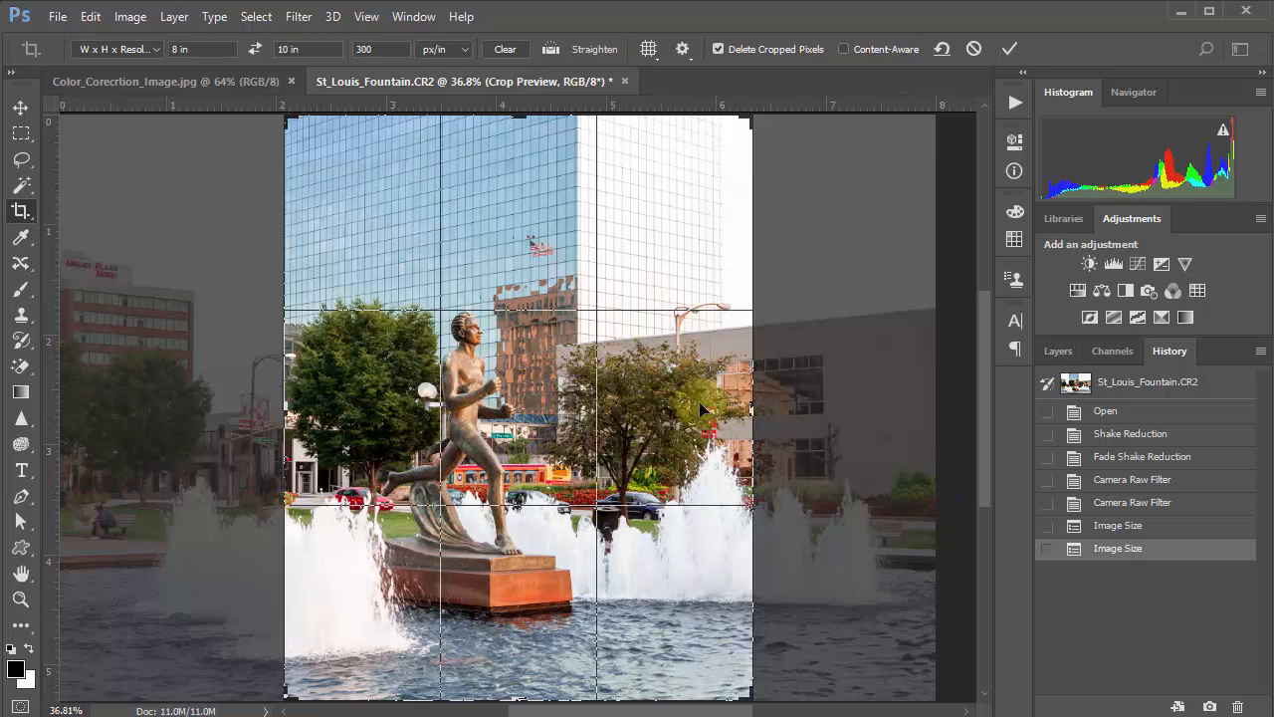
{"action": "key", "text": "Return"}
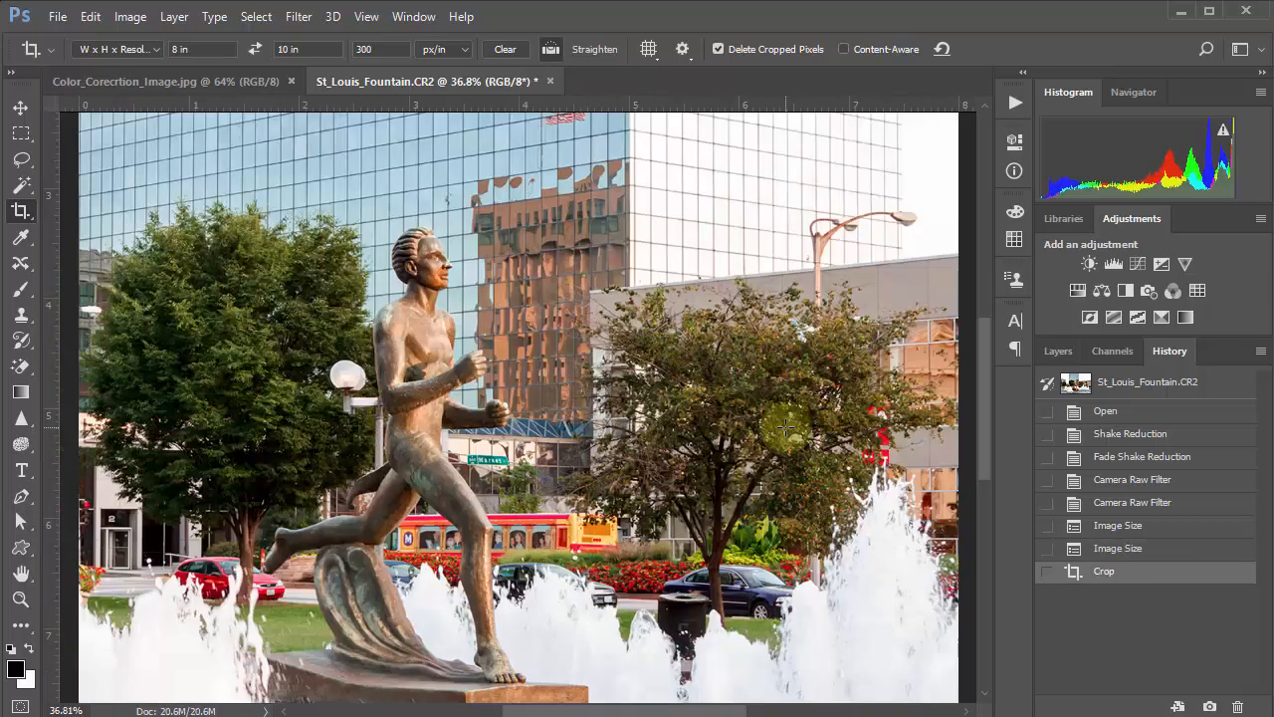
{"action": "key", "text": "ctrl+0"}
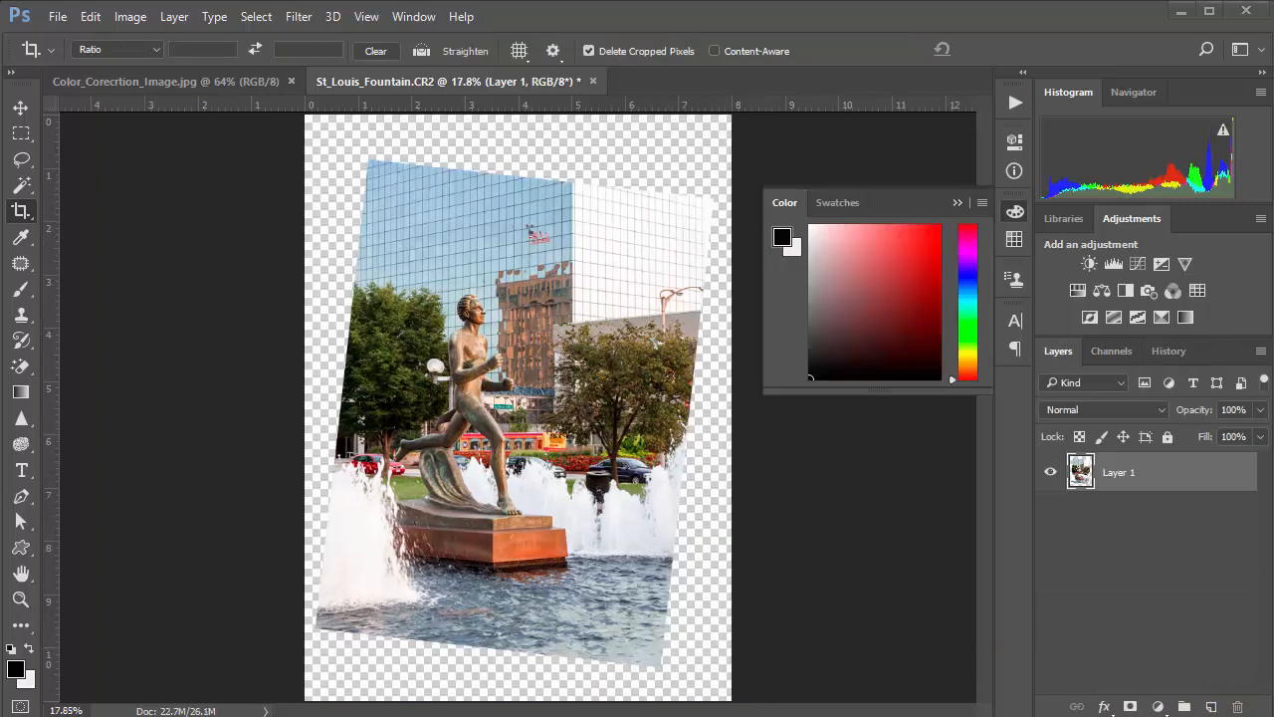
Step: Add a new layer beneath the tilted photo, fill it with white, and merge the photo layer down into it
{"action": "left_click", "coordinate": [1191, 703]}
{"action": "left_click", "coordinate": [1212, 706]}
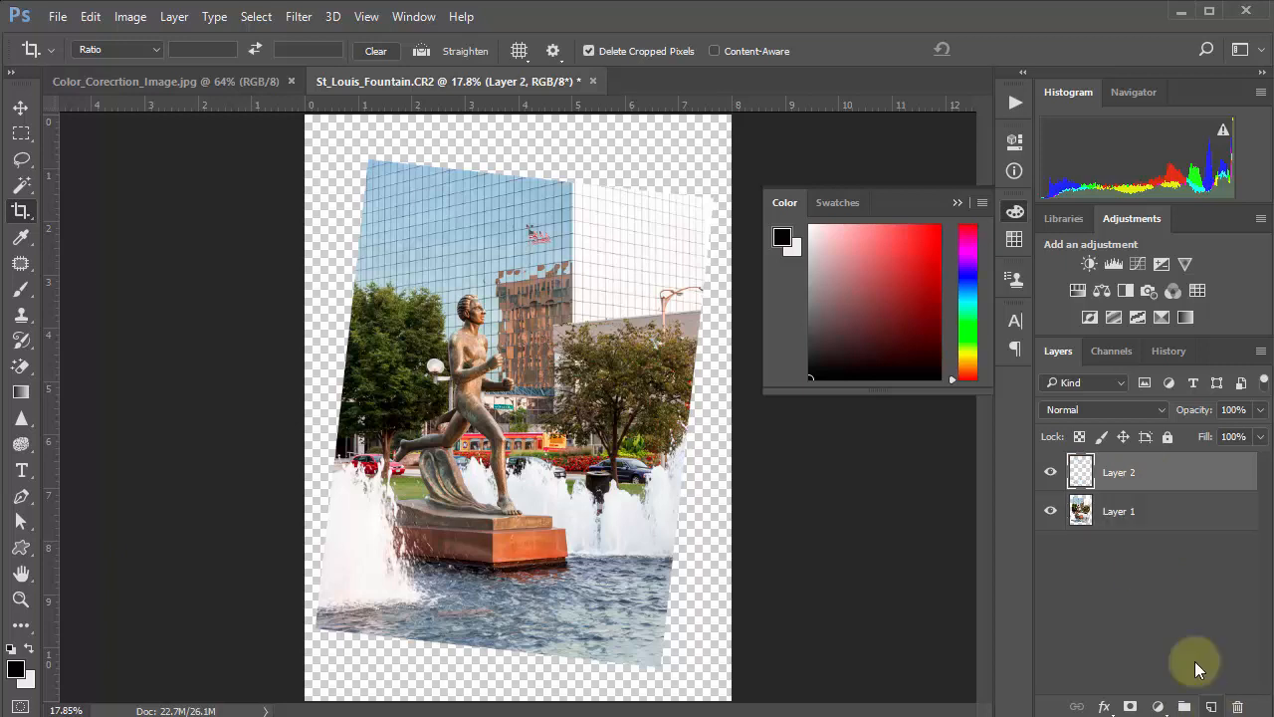
{"action": "left_click_drag", "start_coordinate": [1085, 474], "coordinate": [1107, 535]}
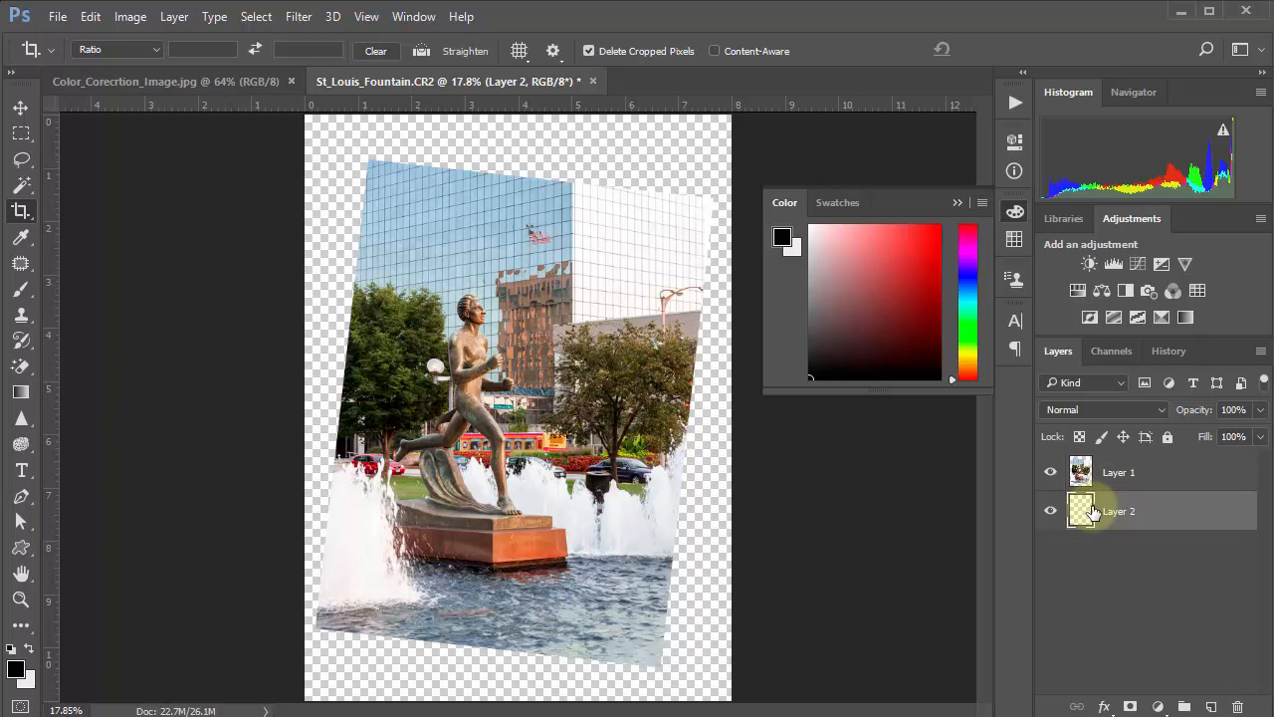
{"action": "key", "text": "d"}
{"action": "key", "text": "ctrl+BackSpace"}
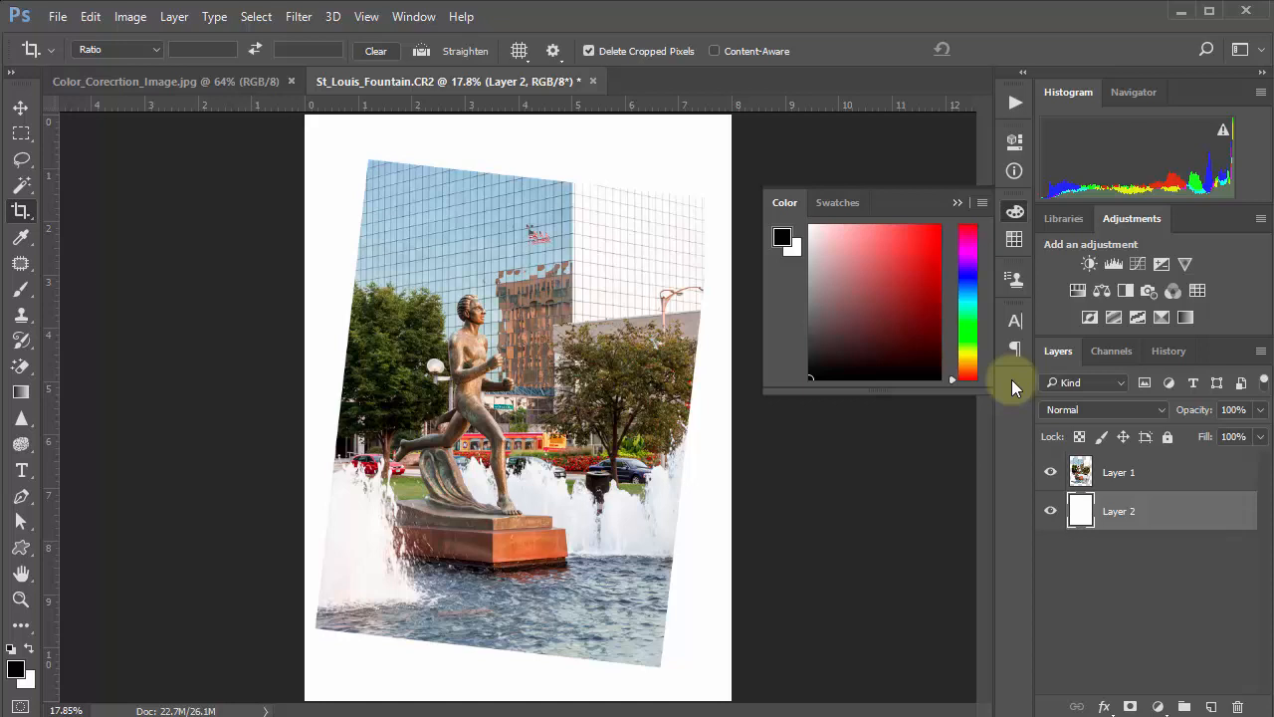
{"action": "left_click", "coordinate": [1086, 474]}
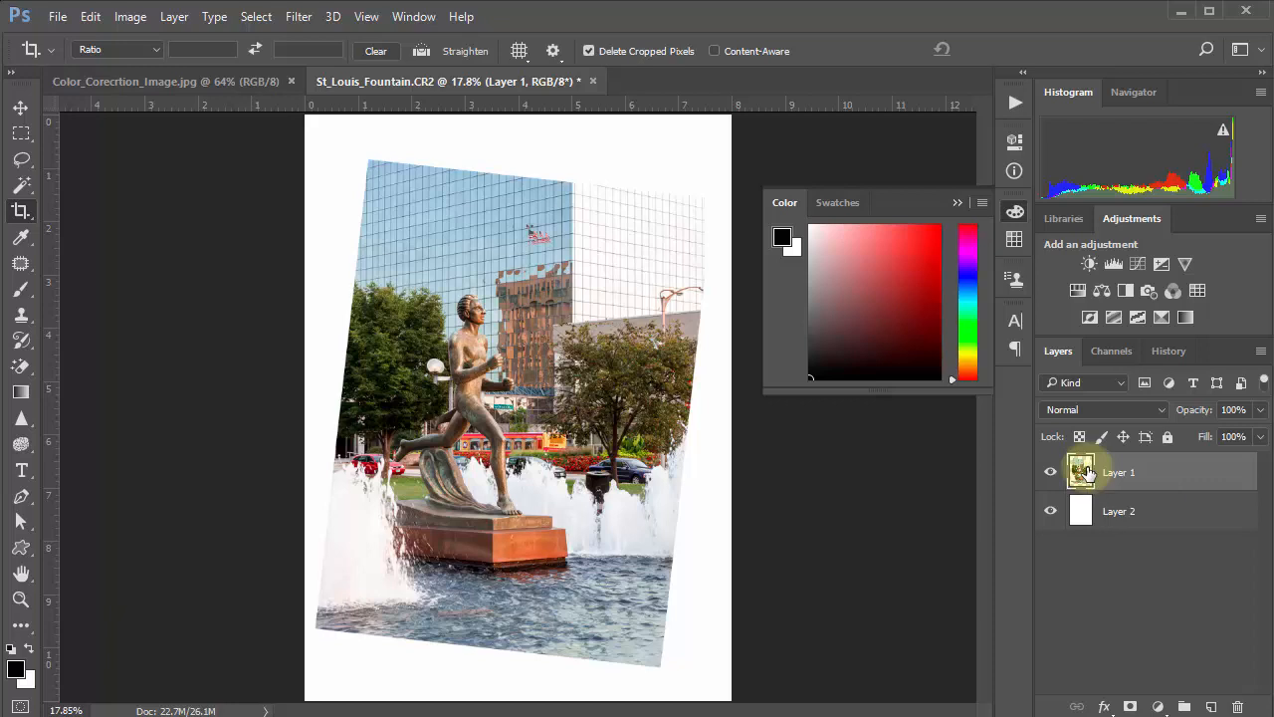
{"action": "key", "text": "ctrl+e"}
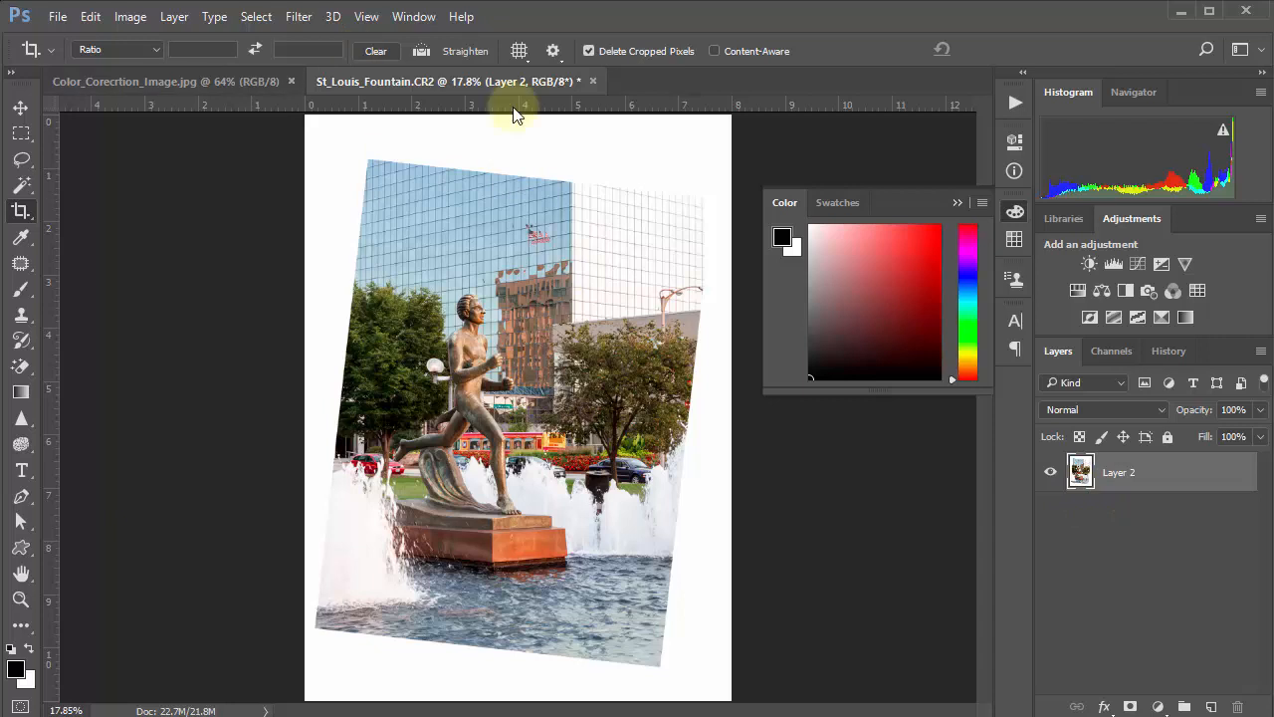
Step: Try to straighten the tilted photo along its lower edge with the Crop tool, and discard the preview
{"action": "right_click", "coordinate": [18, 221]}
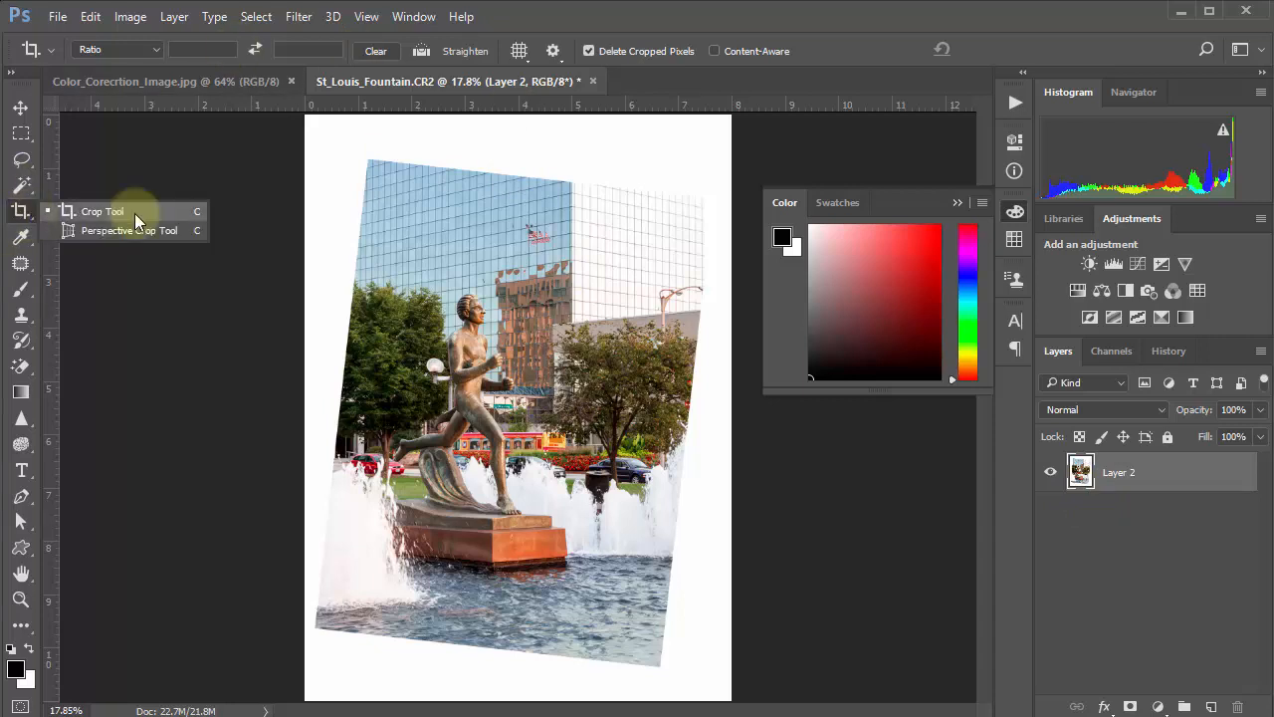
{"action": "left_click", "coordinate": [634, 23]}
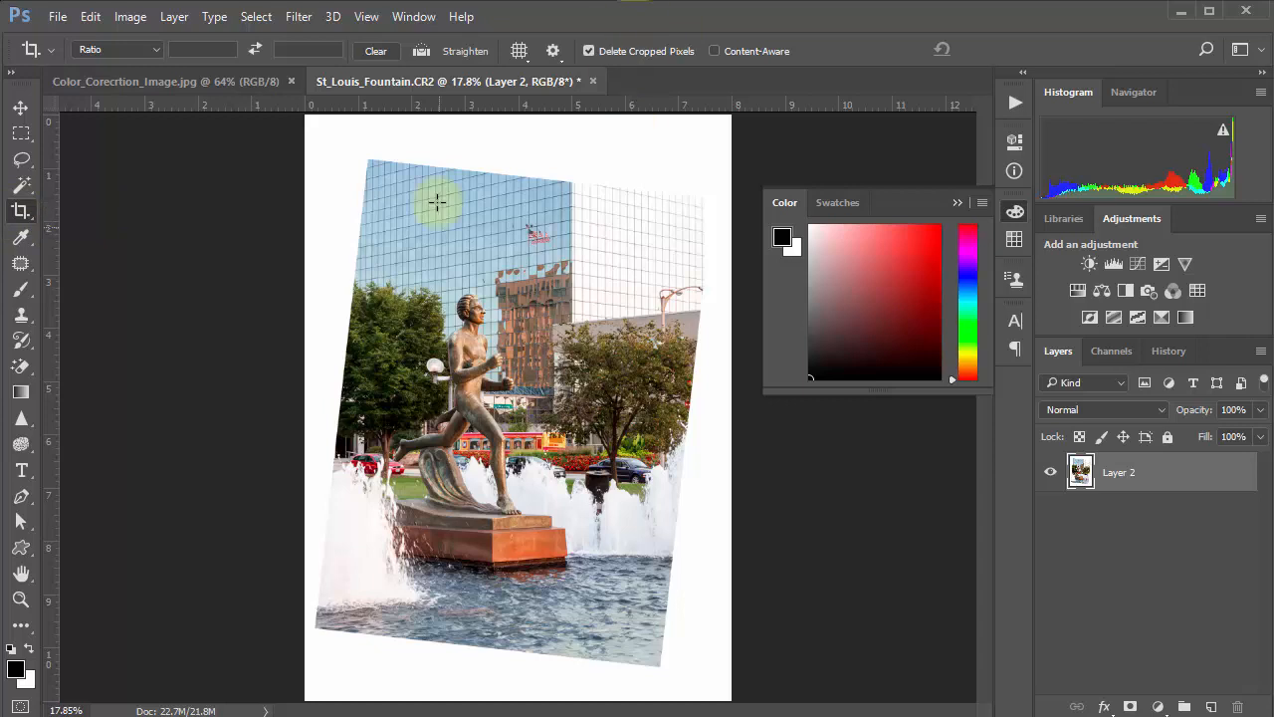
{"action": "left_click", "coordinate": [421, 55]}
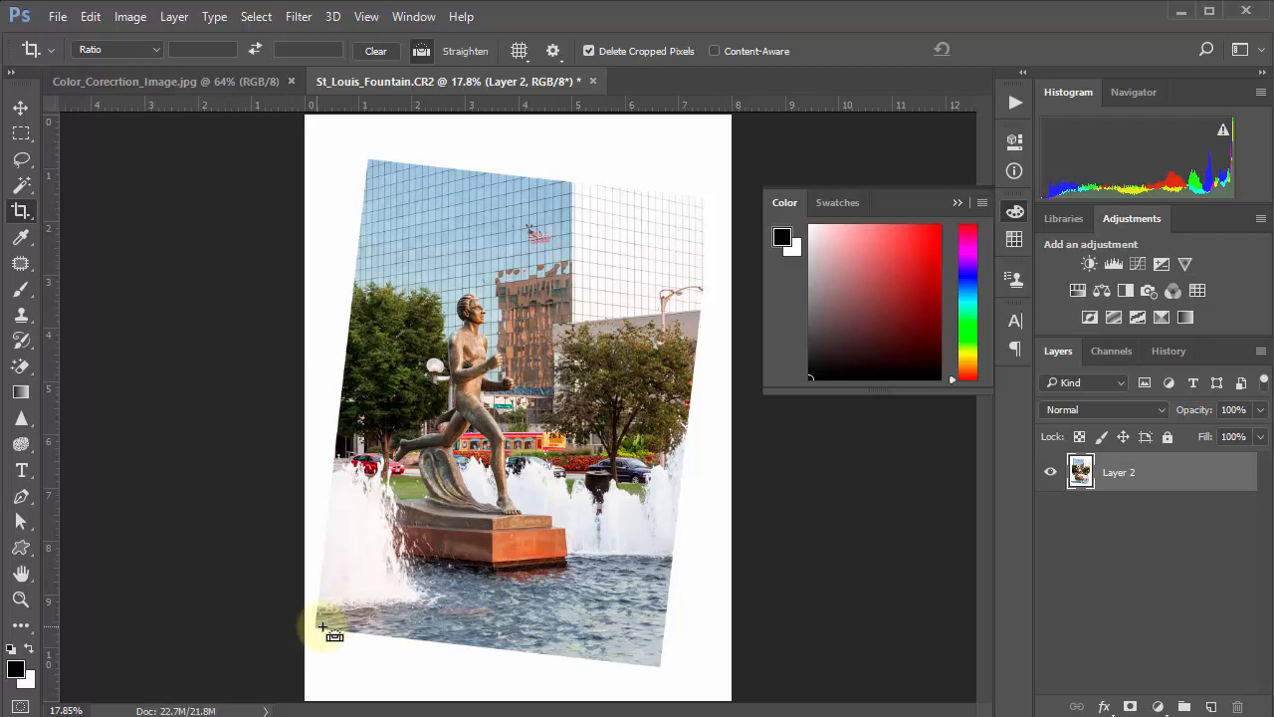
{"action": "left_click_drag", "start_coordinate": [321, 626], "coordinate": [659, 665]}
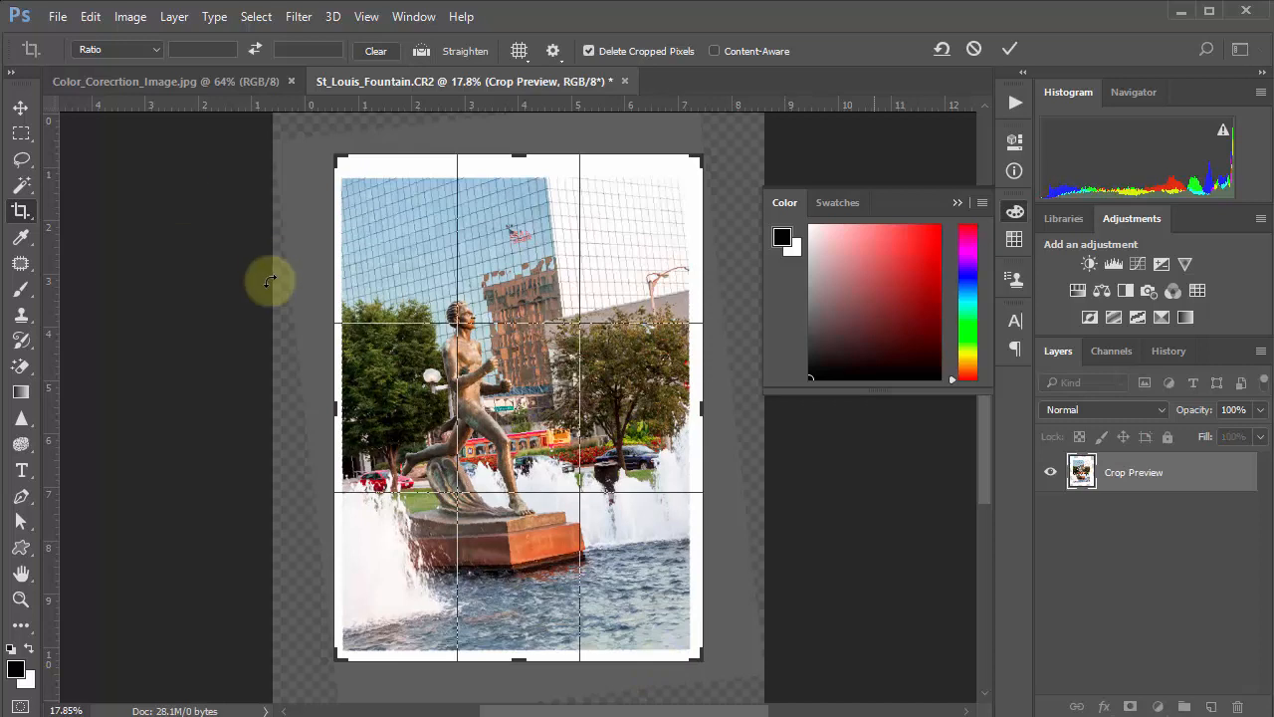
{"action": "key", "text": "Return"}
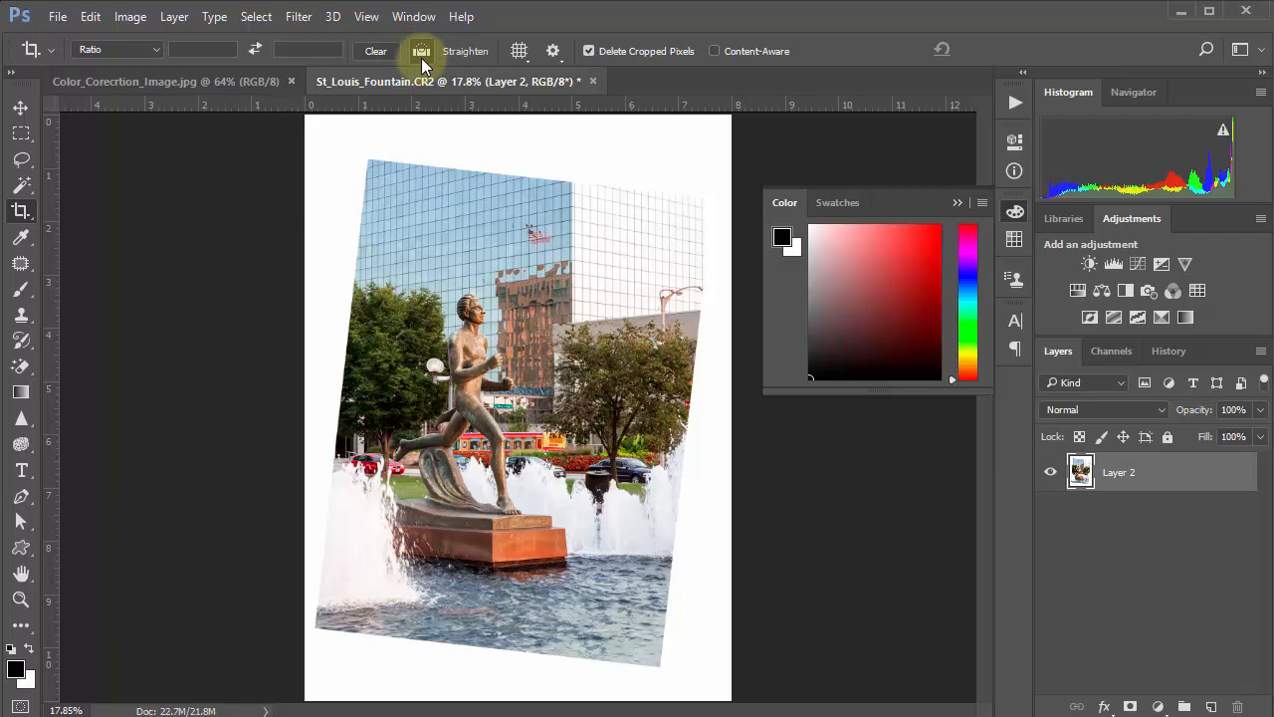
Step: Straighten the photo along its left edge, from the upper corner down to the lower corner
{"action": "left_click", "coordinate": [422, 57]}
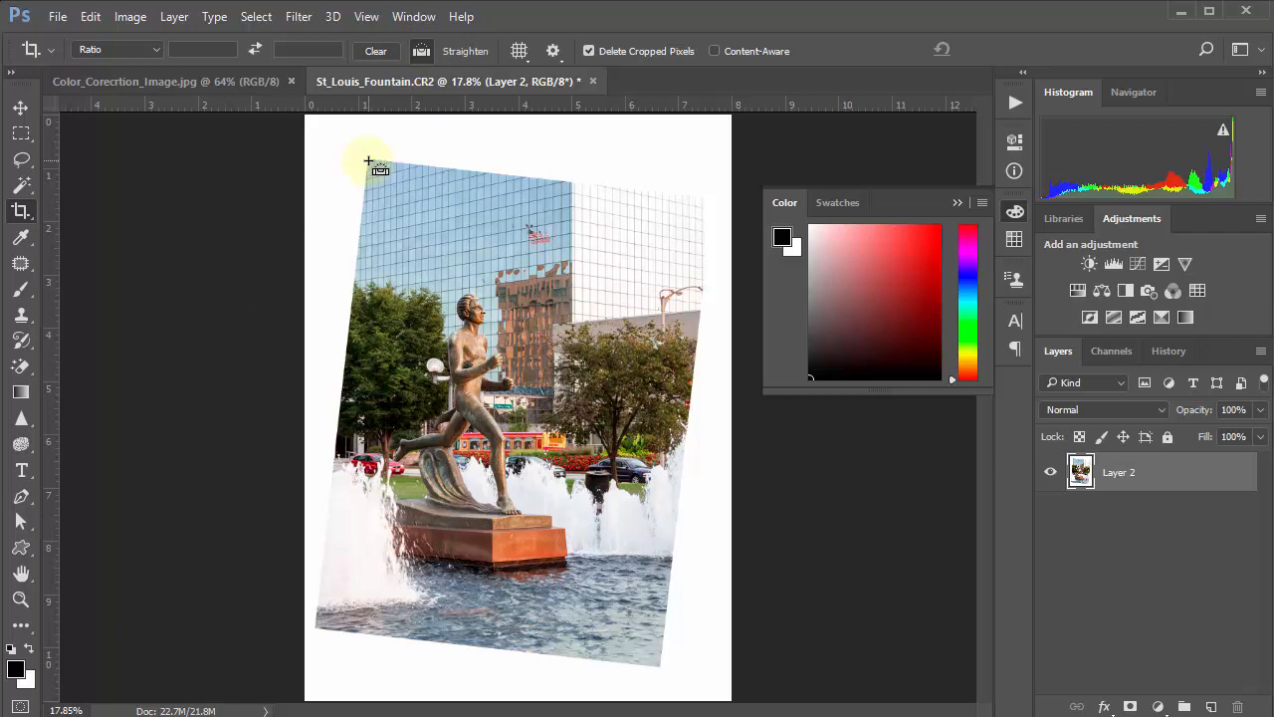
{"action": "left_click_drag", "start_coordinate": [368, 161], "coordinate": [332, 614]}
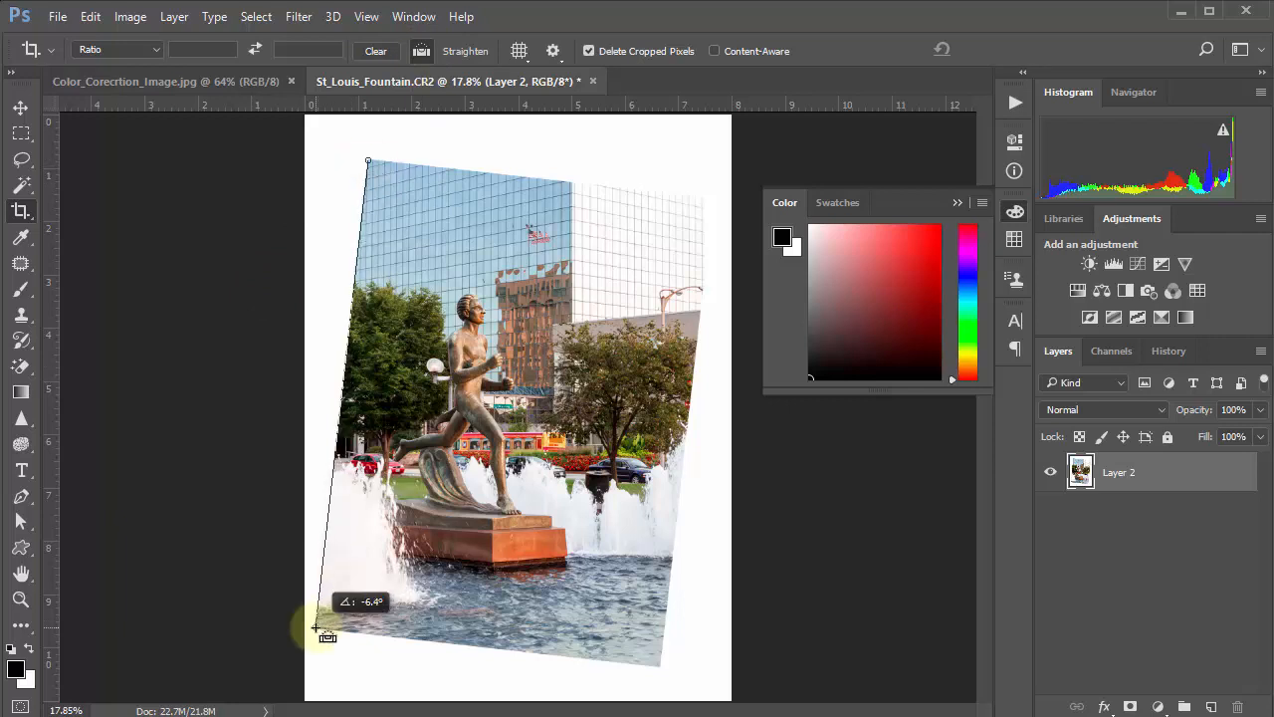
{"action": "left_click_drag", "start_coordinate": [317, 628], "coordinate": [316, 629]}
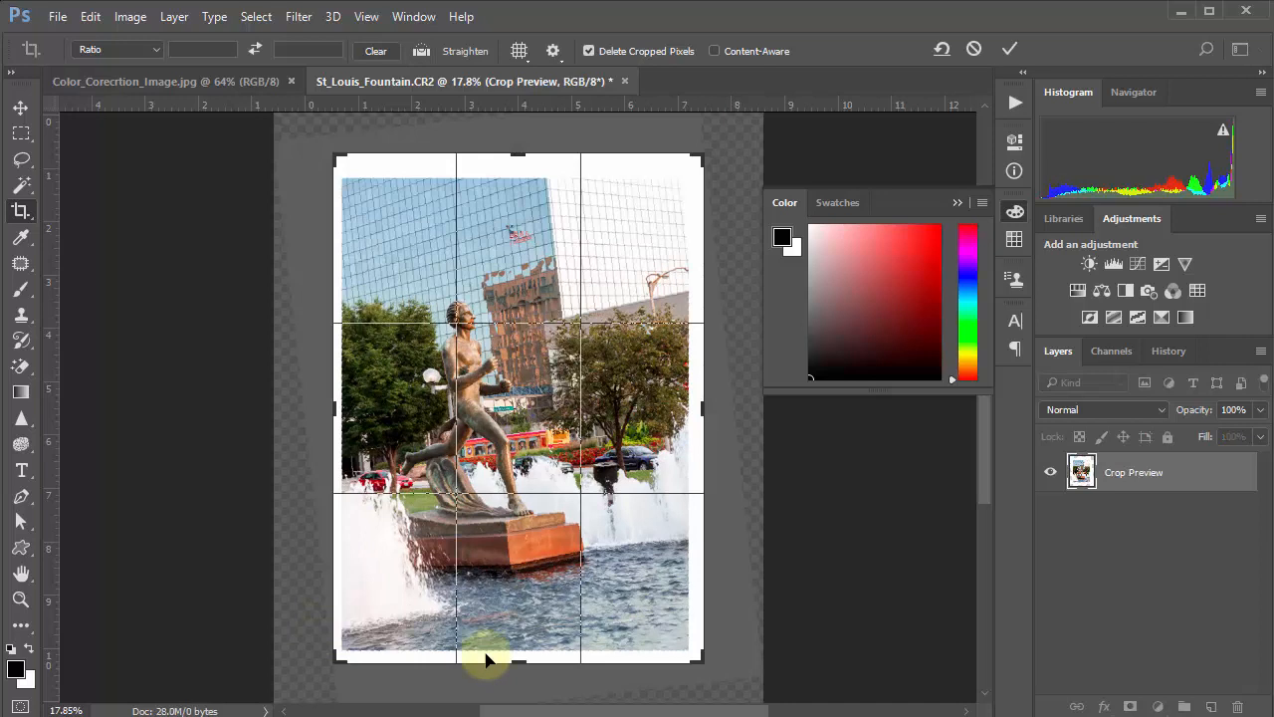
Step: Trim all four sides of the crop frame to exclude the white borders, apply the crop, and undo it
{"action": "left_click_drag", "start_coordinate": [517, 154], "coordinate": [517, 170]}
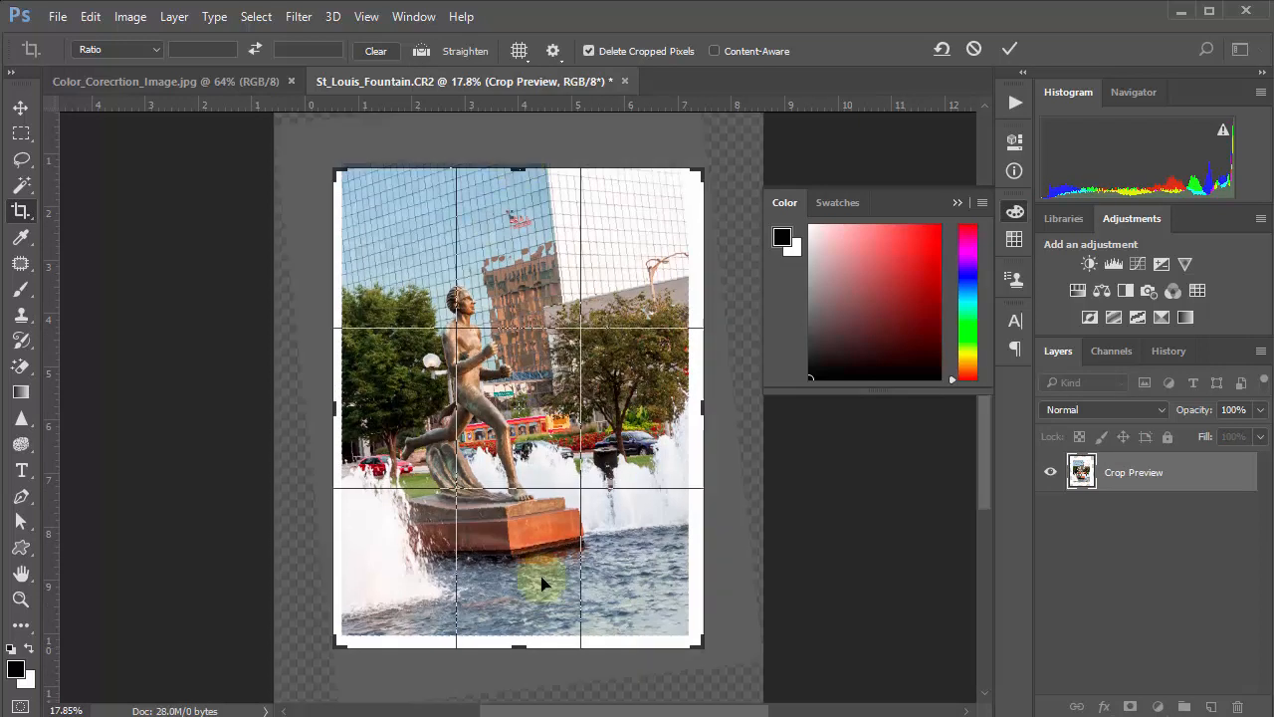
{"action": "left_click_drag", "start_coordinate": [520, 649], "coordinate": [521, 643]}
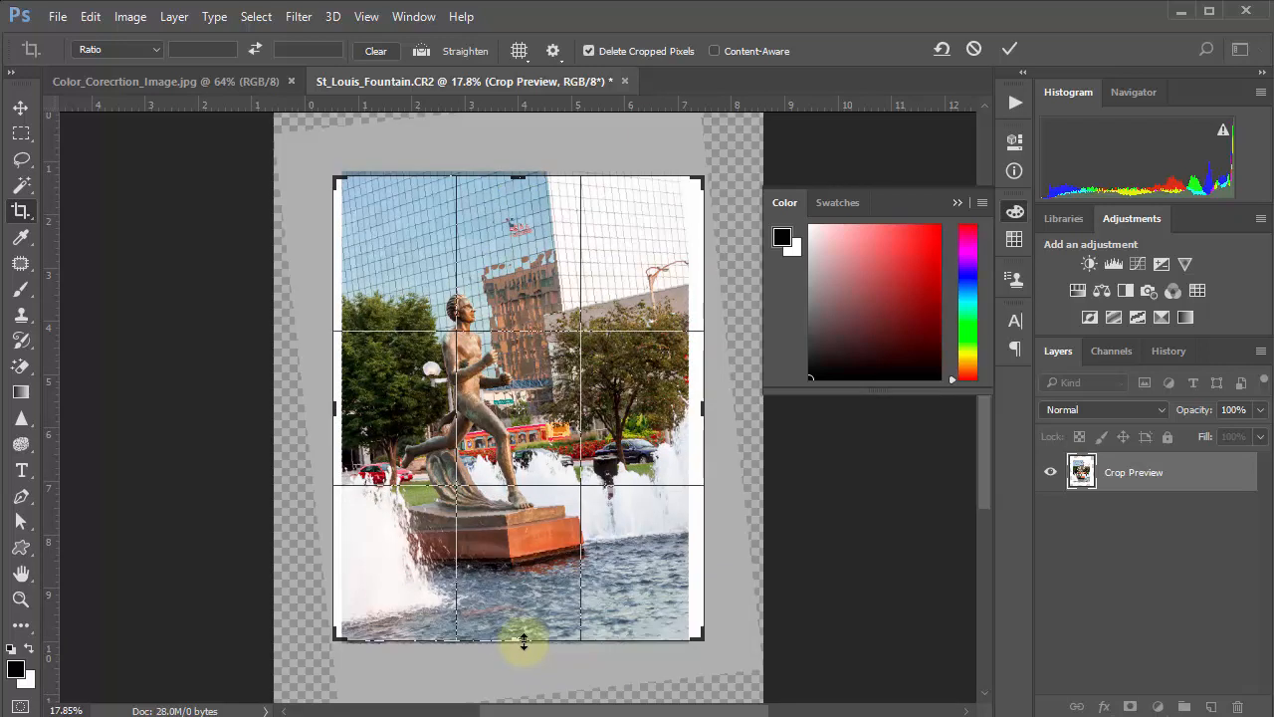
{"action": "left_click_drag", "start_coordinate": [696, 409], "coordinate": [688, 411]}
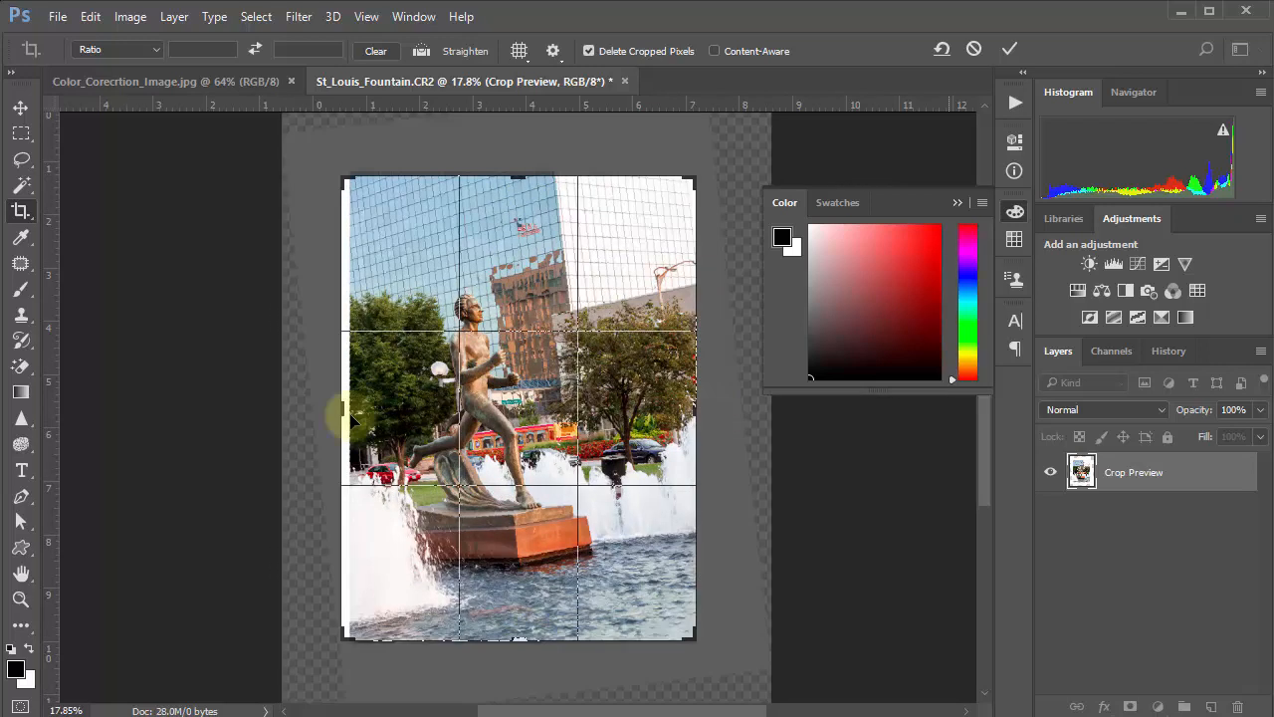
{"action": "left_click_drag", "start_coordinate": [341, 411], "coordinate": [347, 409]}
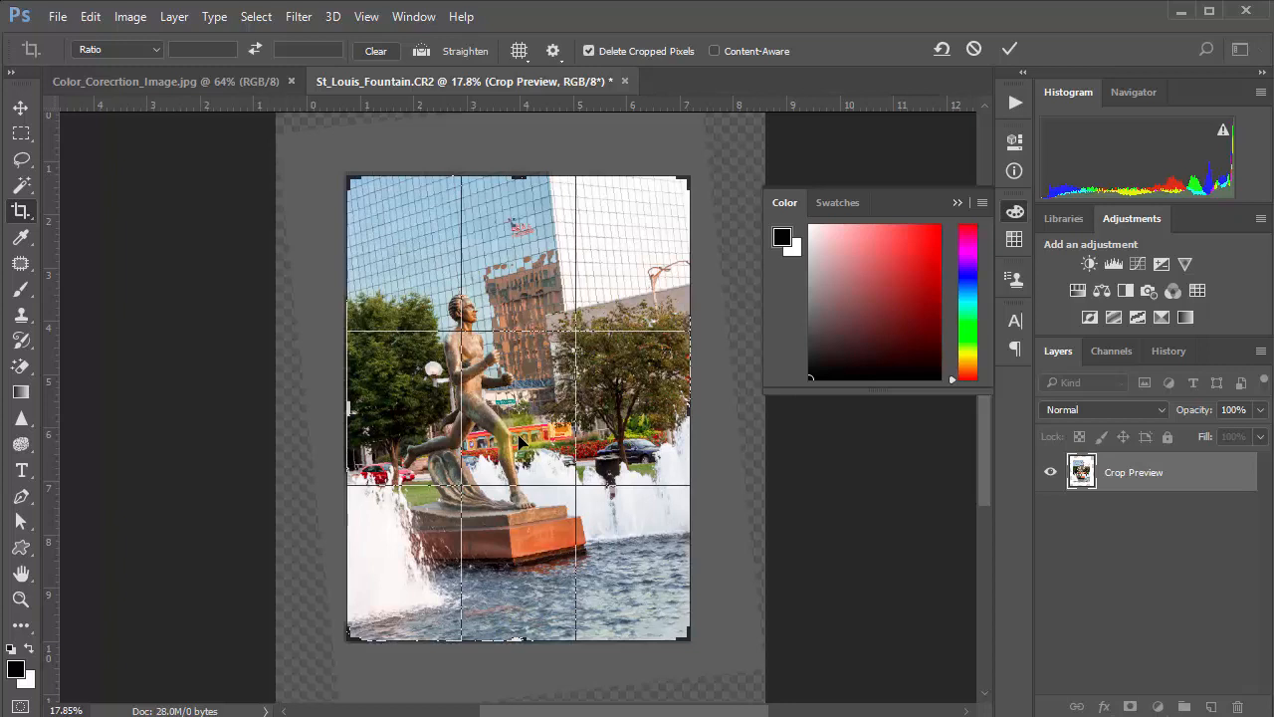
{"action": "key", "text": "Return"}
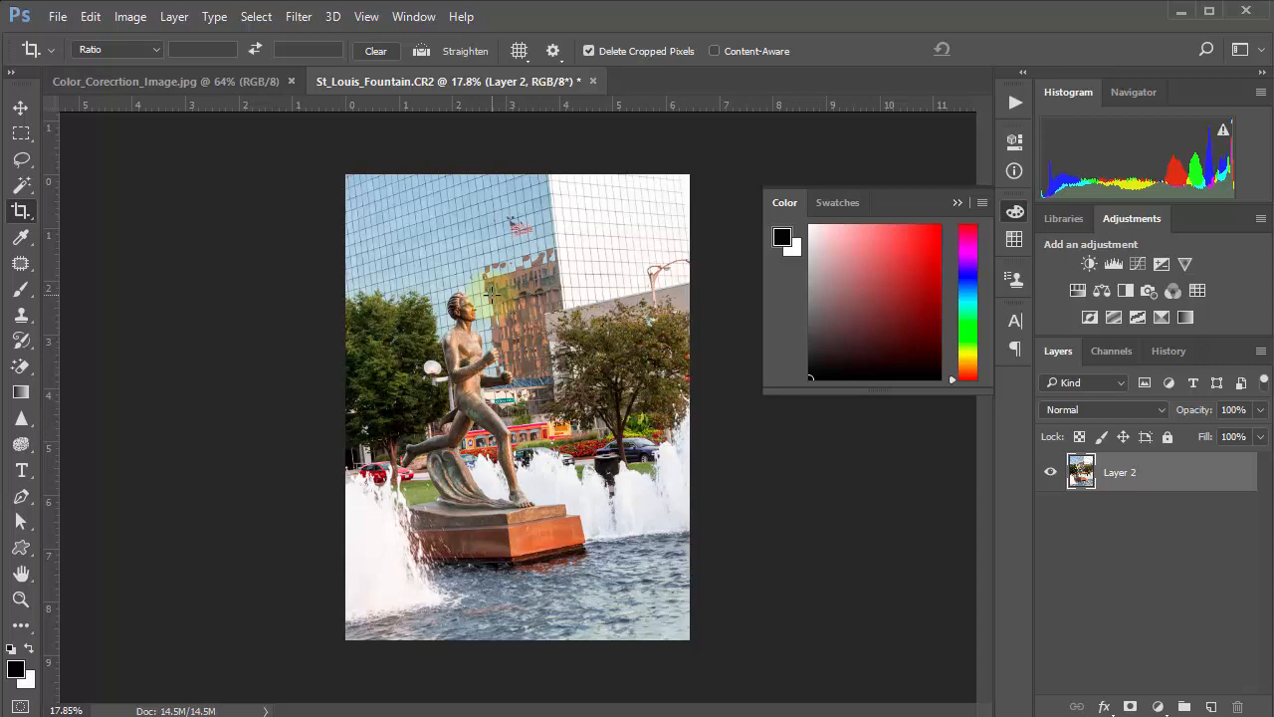
{"action": "key", "text": "ctrl+z"}
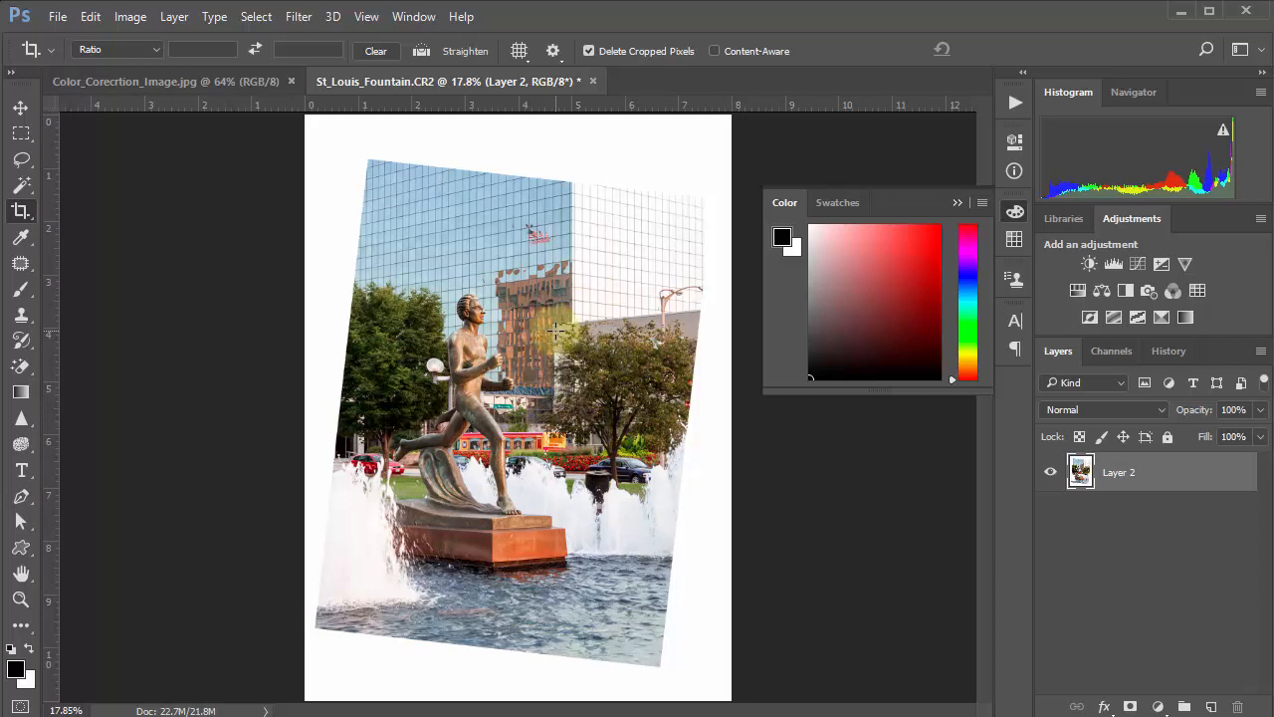
Step: Try straightening with a vertical line near the building's corner, and try again along the statue's base, discarding both previews
{"action": "left_click", "coordinate": [421, 50]}
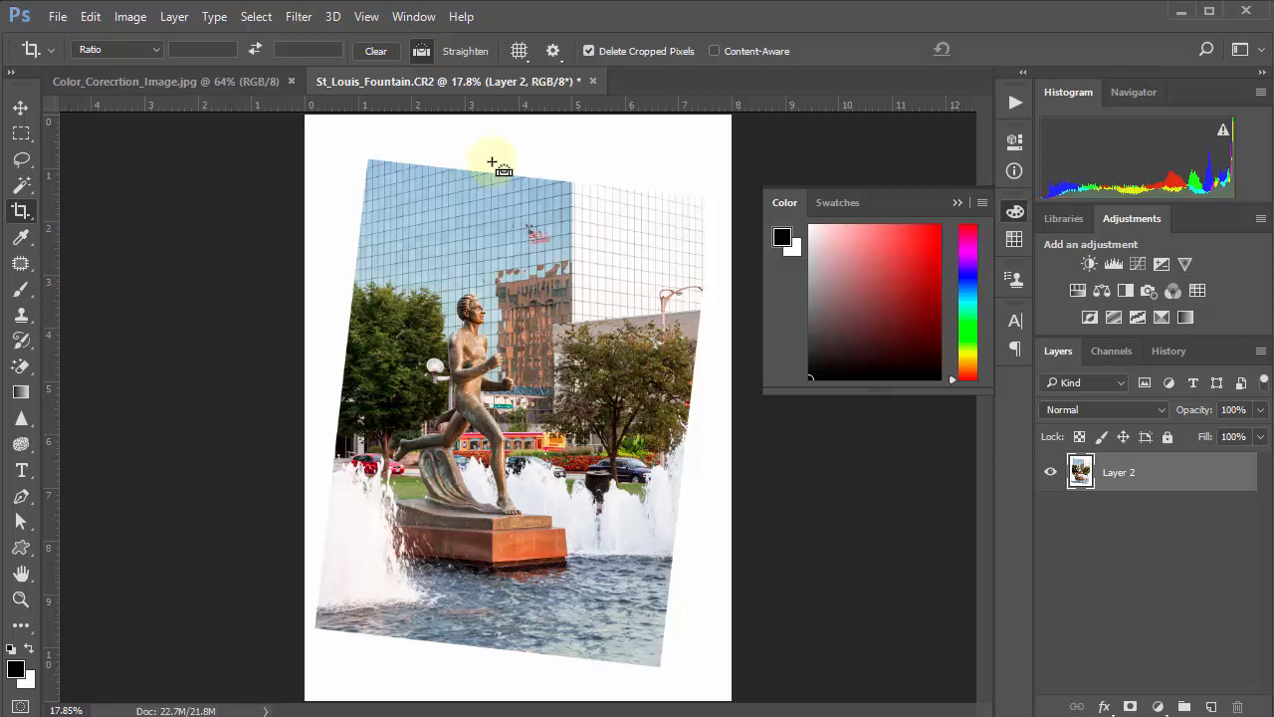
{"action": "left_click_drag", "start_coordinate": [553, 324], "coordinate": [553, 574]}
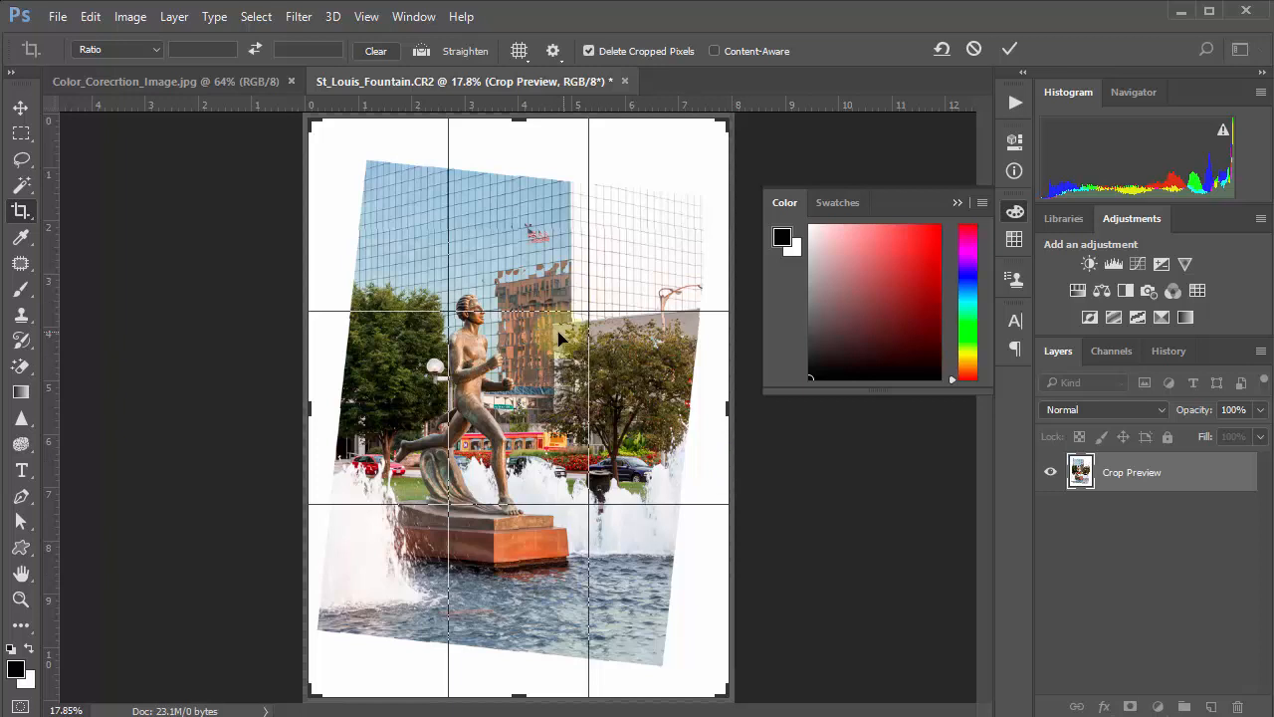
{"action": "double_click", "coordinate": [534, 250]}
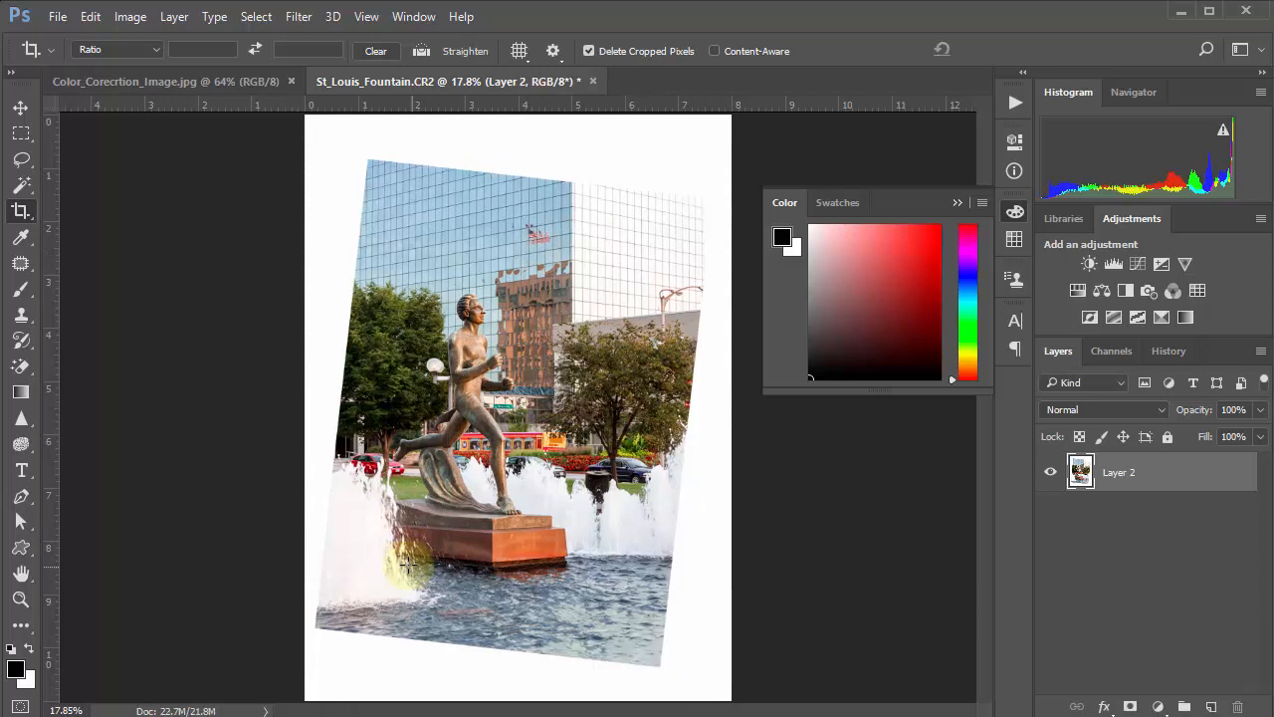
{"action": "left_click_drag", "start_coordinate": [390, 556], "coordinate": [508, 568]}
{"action": "key", "text": "Escape"}
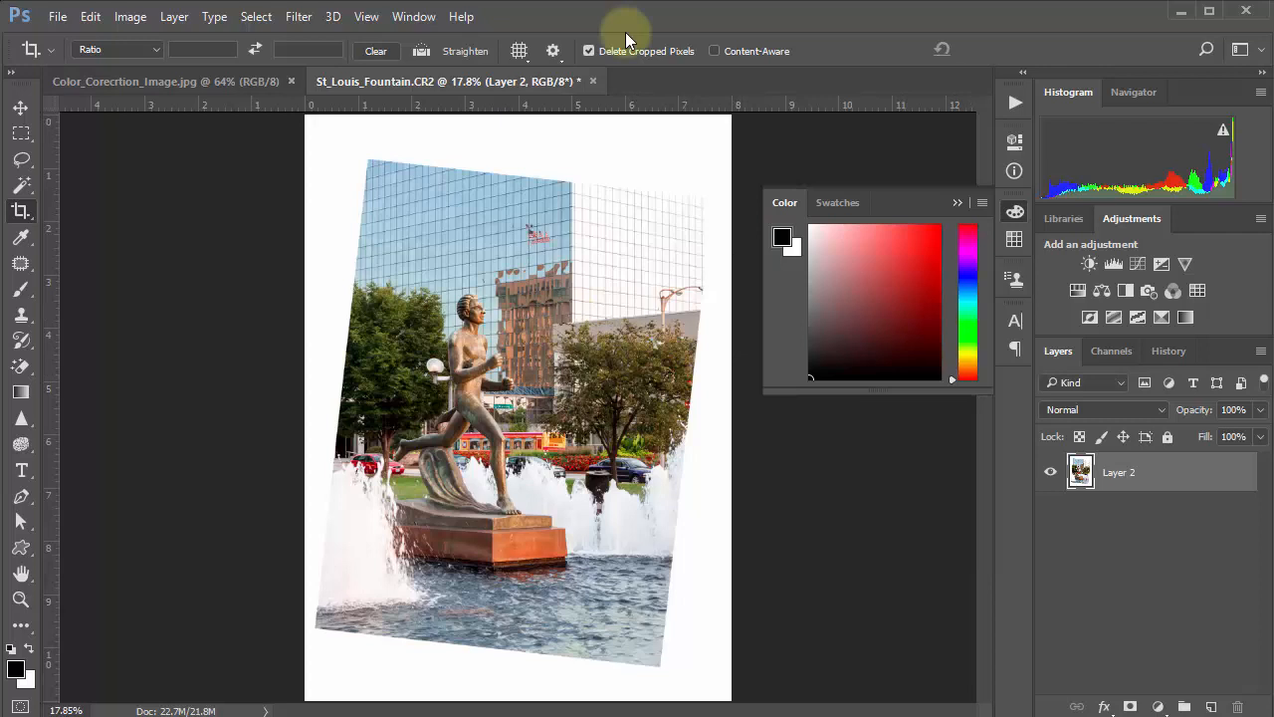
Step: Straighten the photo along a line from the statue's base past its right edge, crop out the white borders, and undo the crop
{"action": "left_click", "coordinate": [419, 52]}
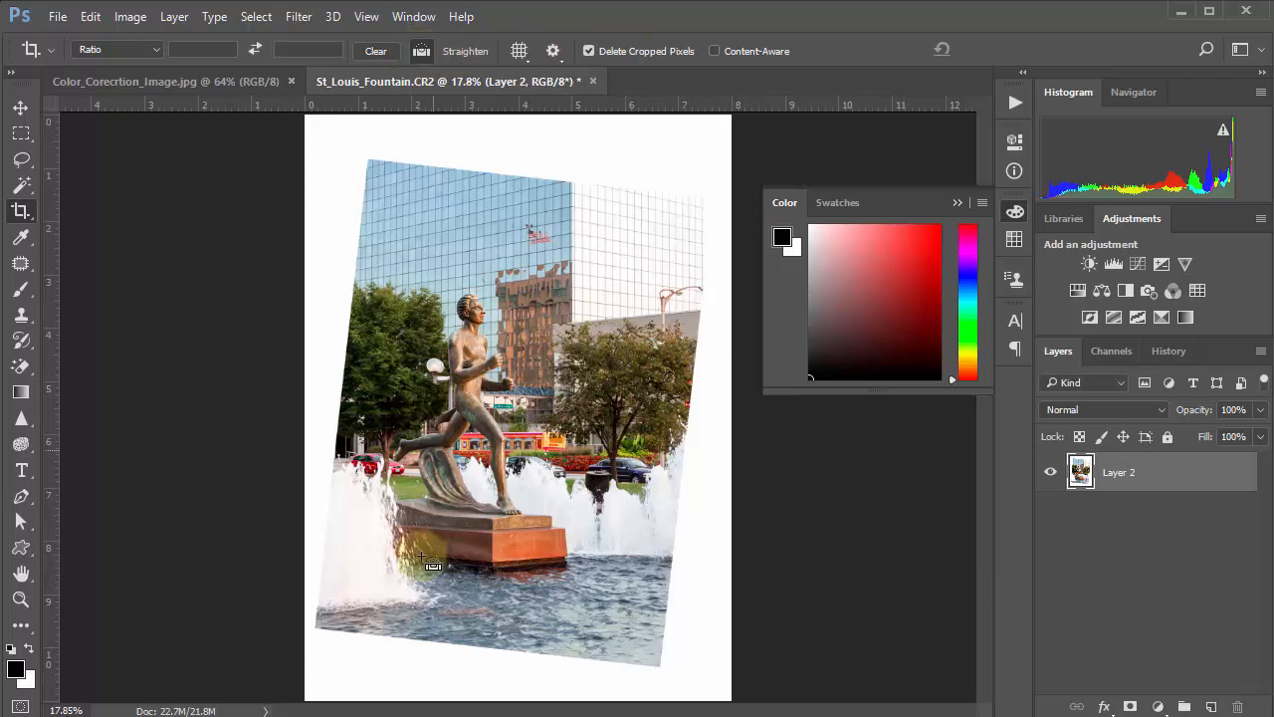
{"action": "left_click_drag", "start_coordinate": [395, 553], "coordinate": [705, 582]}
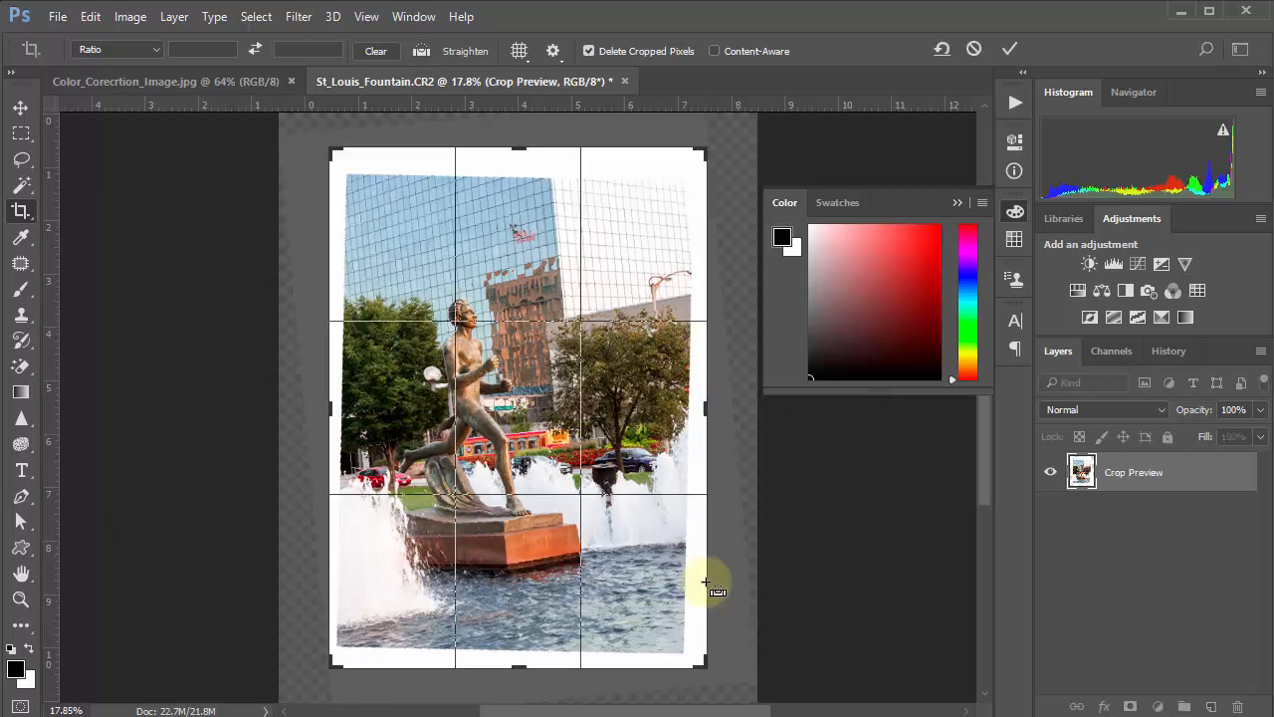
{"action": "left_click_drag", "start_coordinate": [519, 148], "coordinate": [514, 164]}
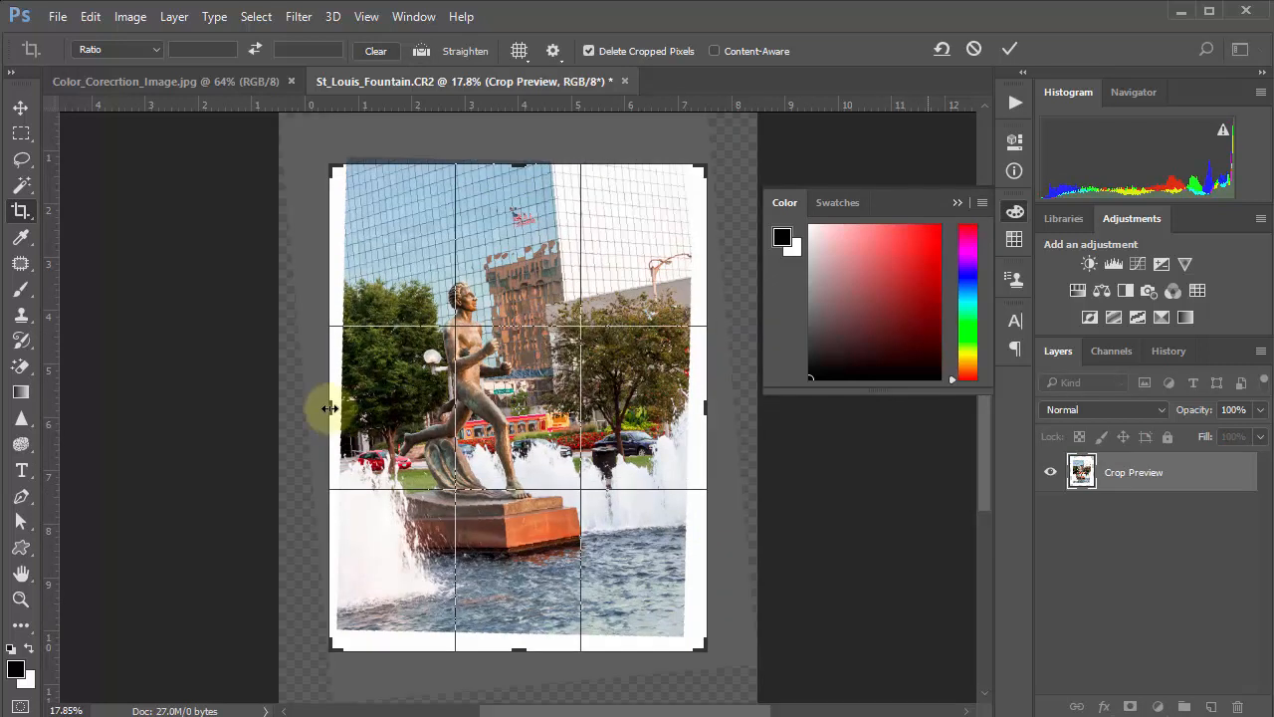
{"action": "left_click_drag", "start_coordinate": [329, 408], "coordinate": [339, 410]}
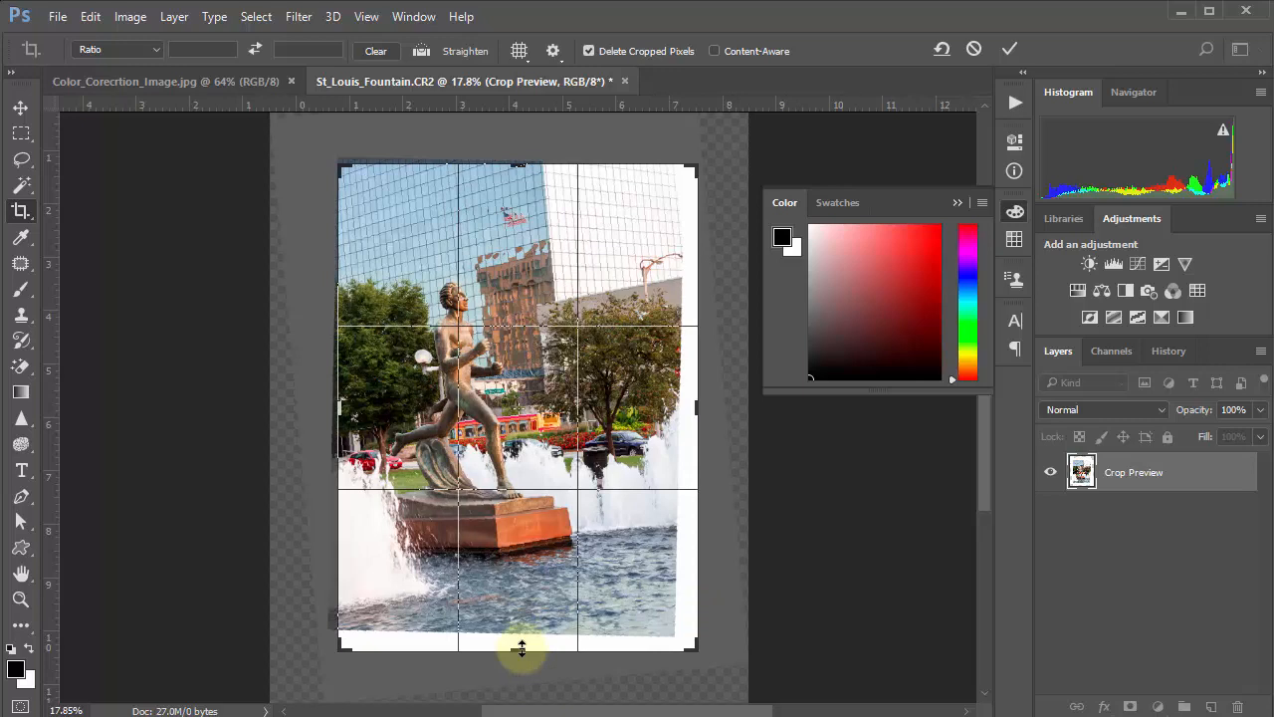
{"action": "left_click_drag", "start_coordinate": [520, 648], "coordinate": [519, 638]}
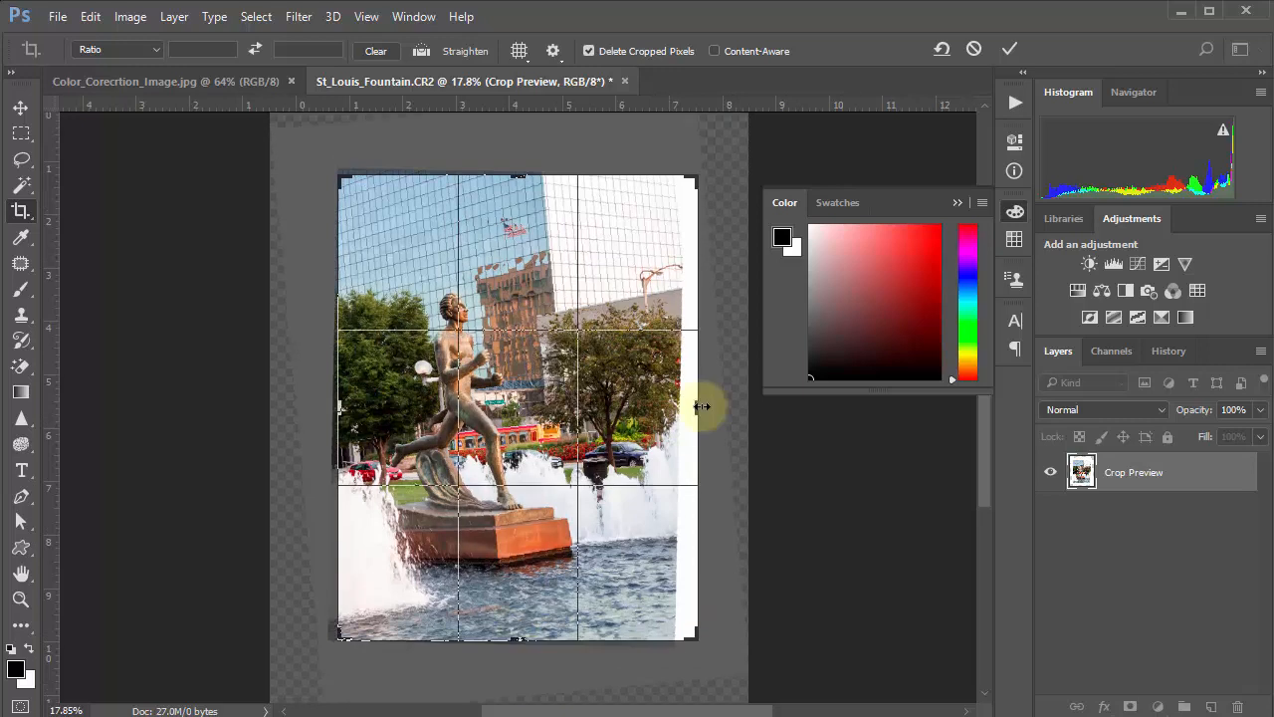
{"action": "left_click_drag", "start_coordinate": [702, 406], "coordinate": [688, 417]}
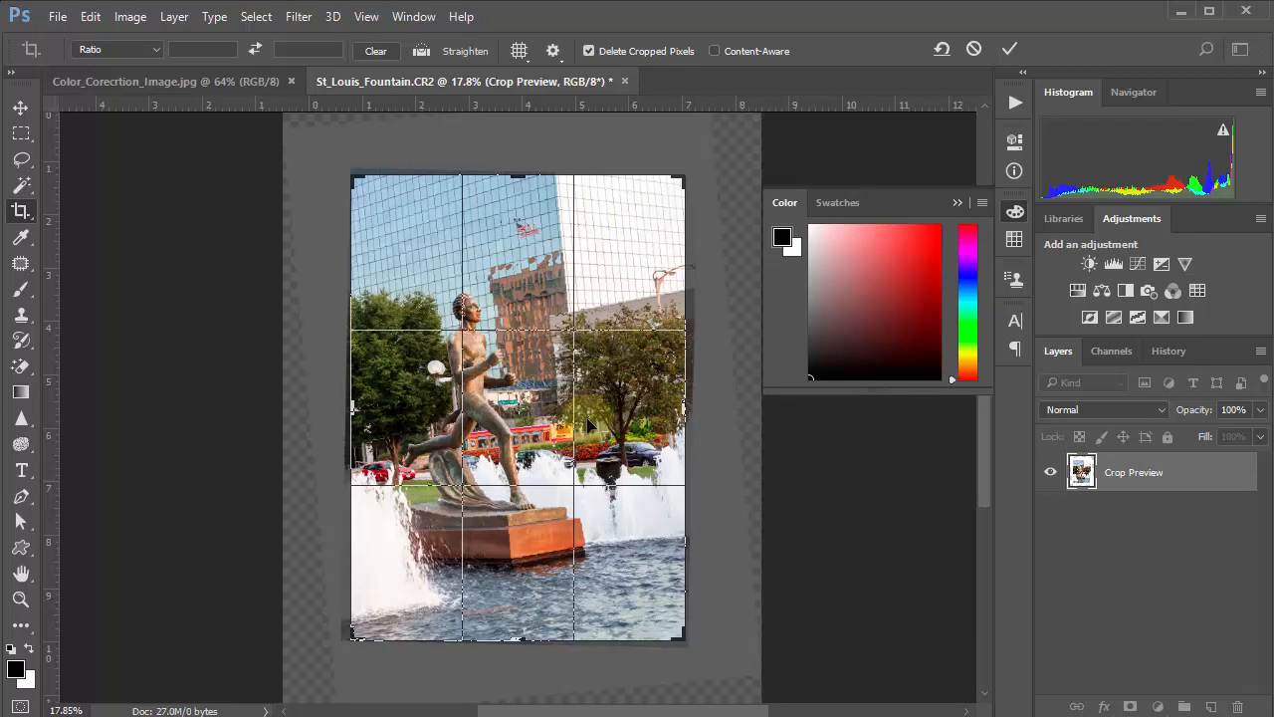
{"action": "key", "text": "Return"}
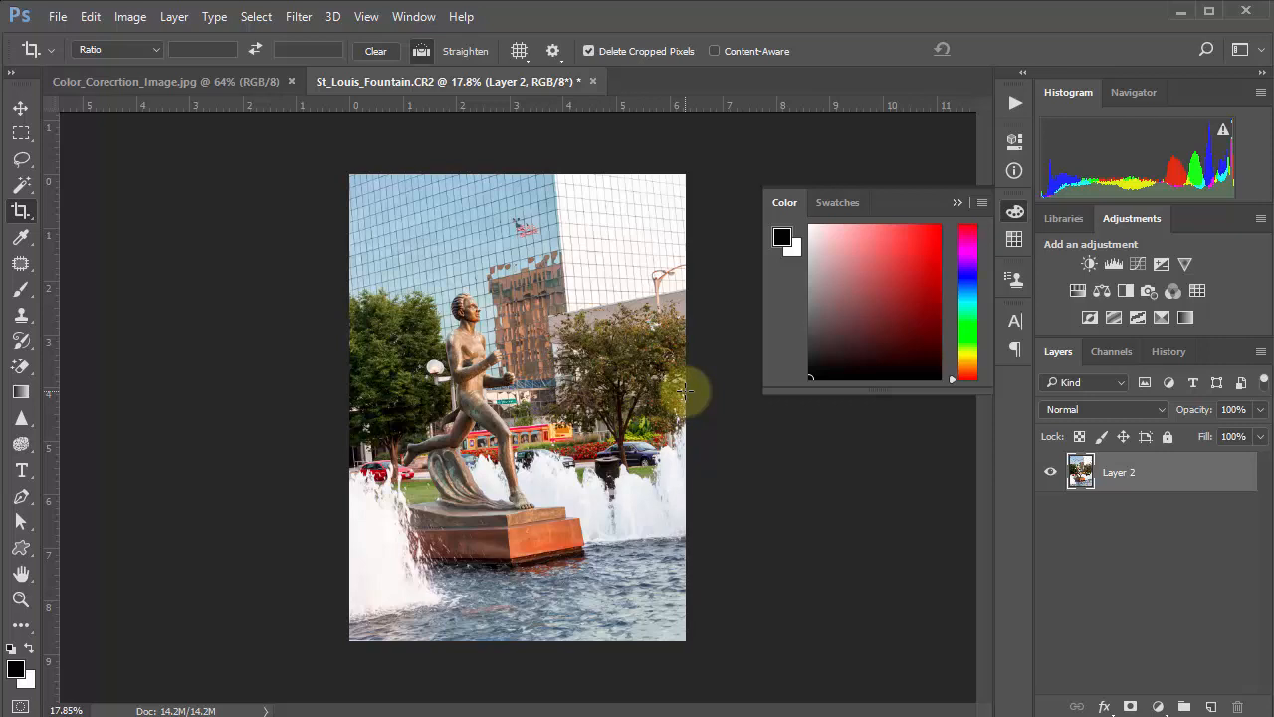
{"action": "key", "text": "ctrl+z"}
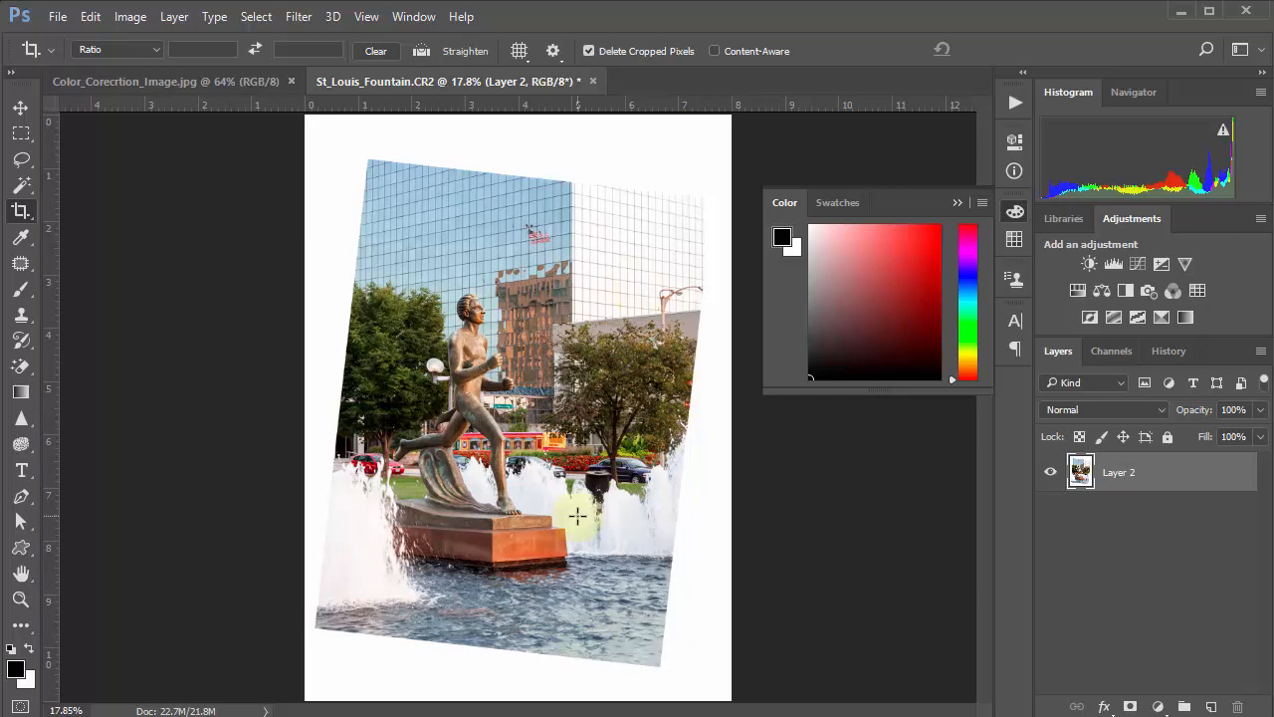
Step: Select a rectangular area around the statue with the Rectangular Marquee tool and rotate it 0.68° with Free Transform
{"action": "left_click", "coordinate": [21, 133]}
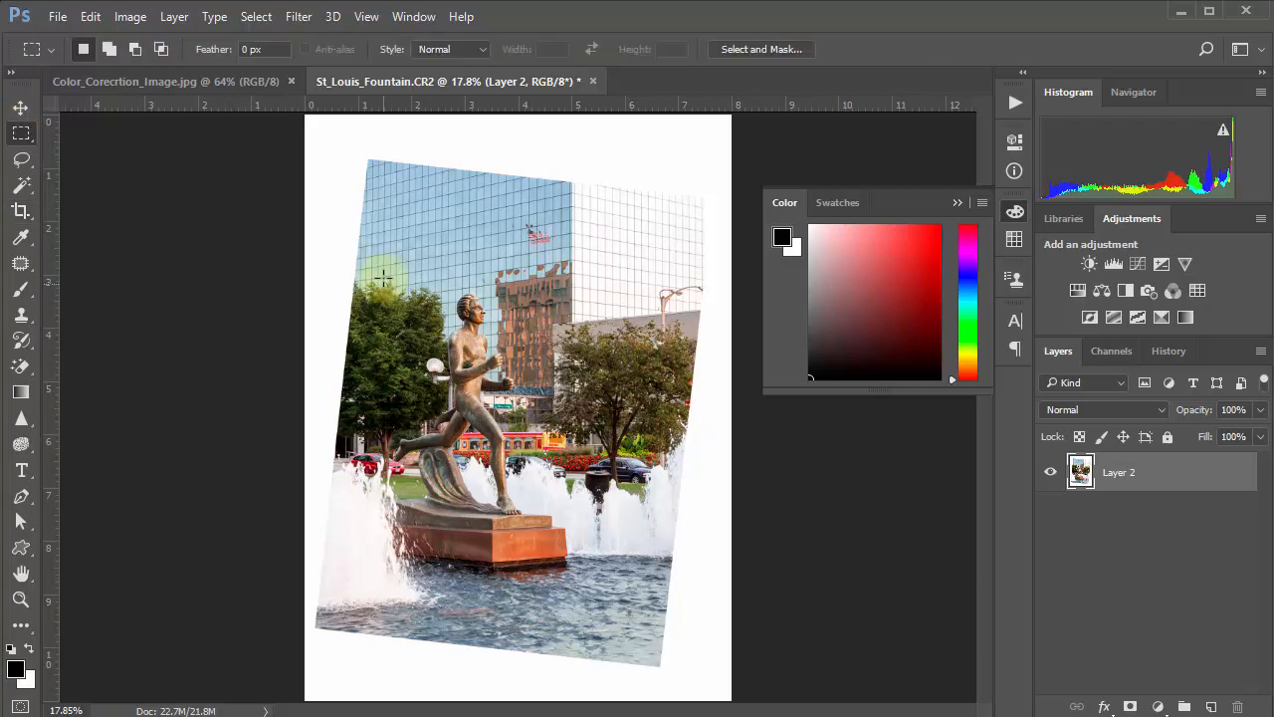
{"action": "left_click_drag", "start_coordinate": [383, 267], "coordinate": [620, 628]}
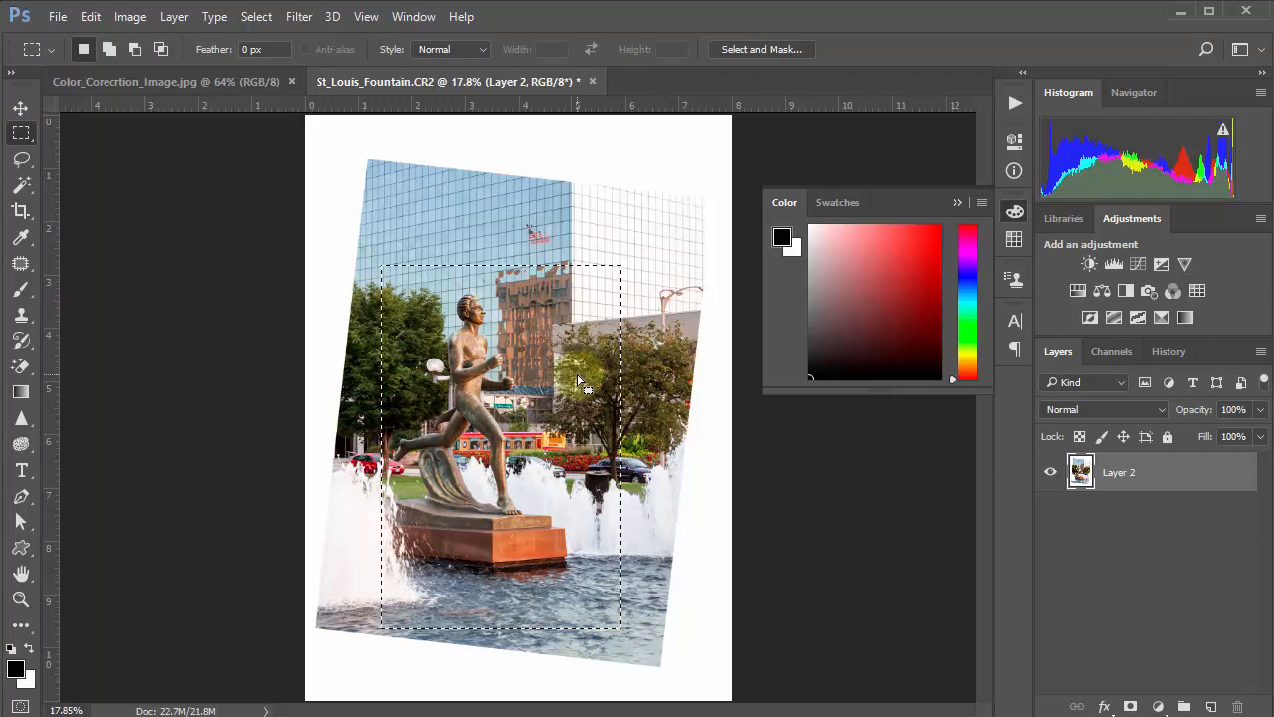
{"action": "key", "text": "ctrl+t"}
{"action": "mouse_move", "coordinate": [660, 284]}
{"action": "left_mouse_down"}
{"action": "mouse_move", "coordinate": [688, 279]}
{"action": "mouse_move", "coordinate": [685, 291]}
{"action": "mouse_move", "coordinate": [670, 270]}
{"action": "mouse_move", "coordinate": [673, 290]}
{"action": "left_mouse_up"}
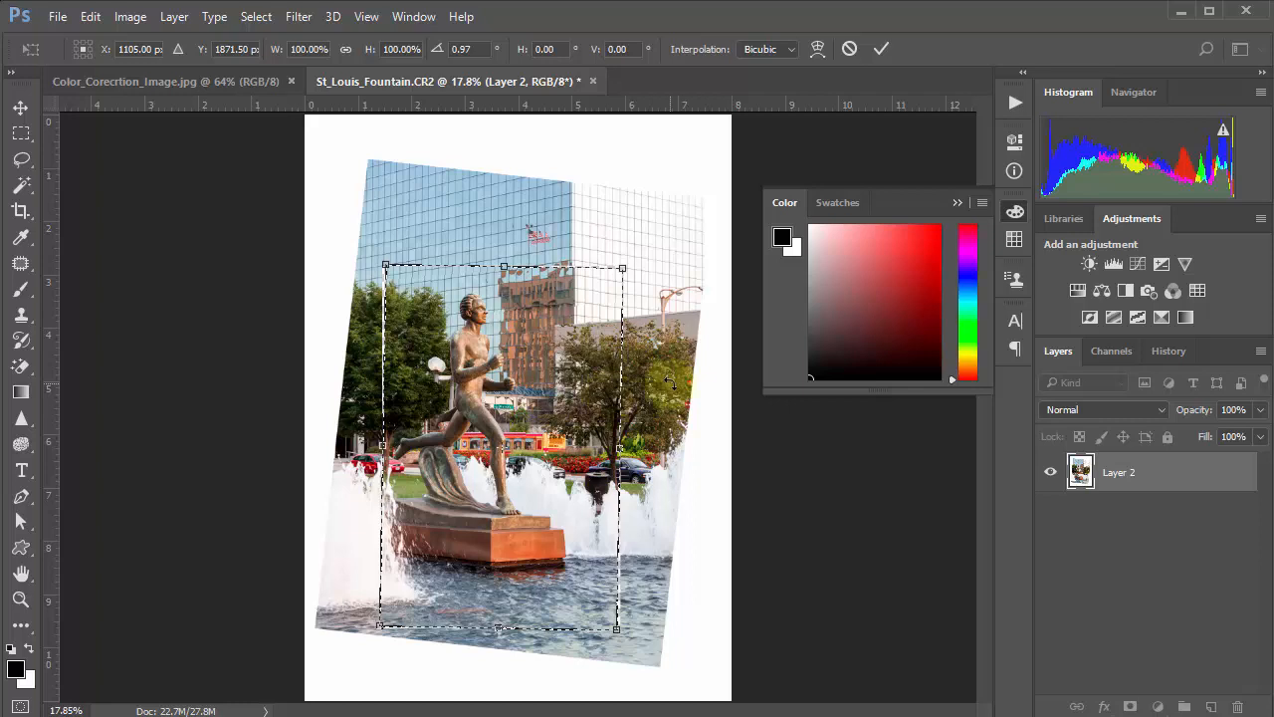
{"action": "left_click_drag", "start_coordinate": [667, 384], "coordinate": [691, 449]}
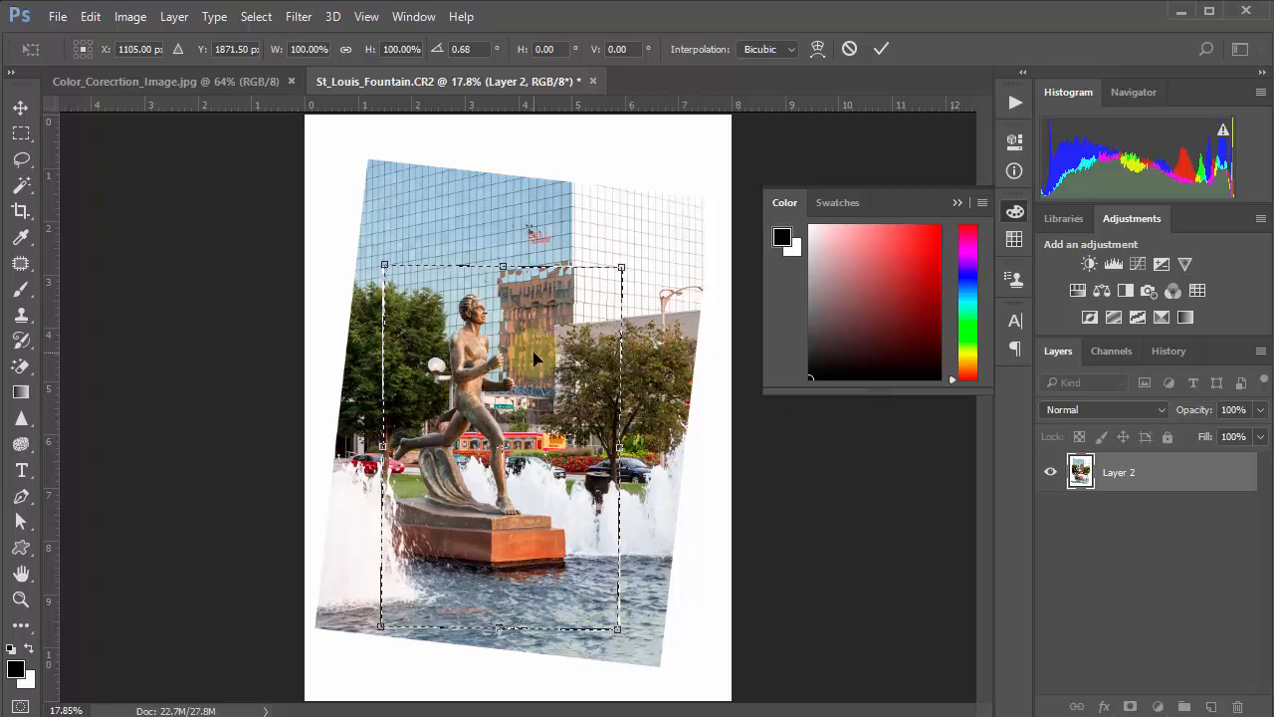
{"action": "key", "text": "Return"}
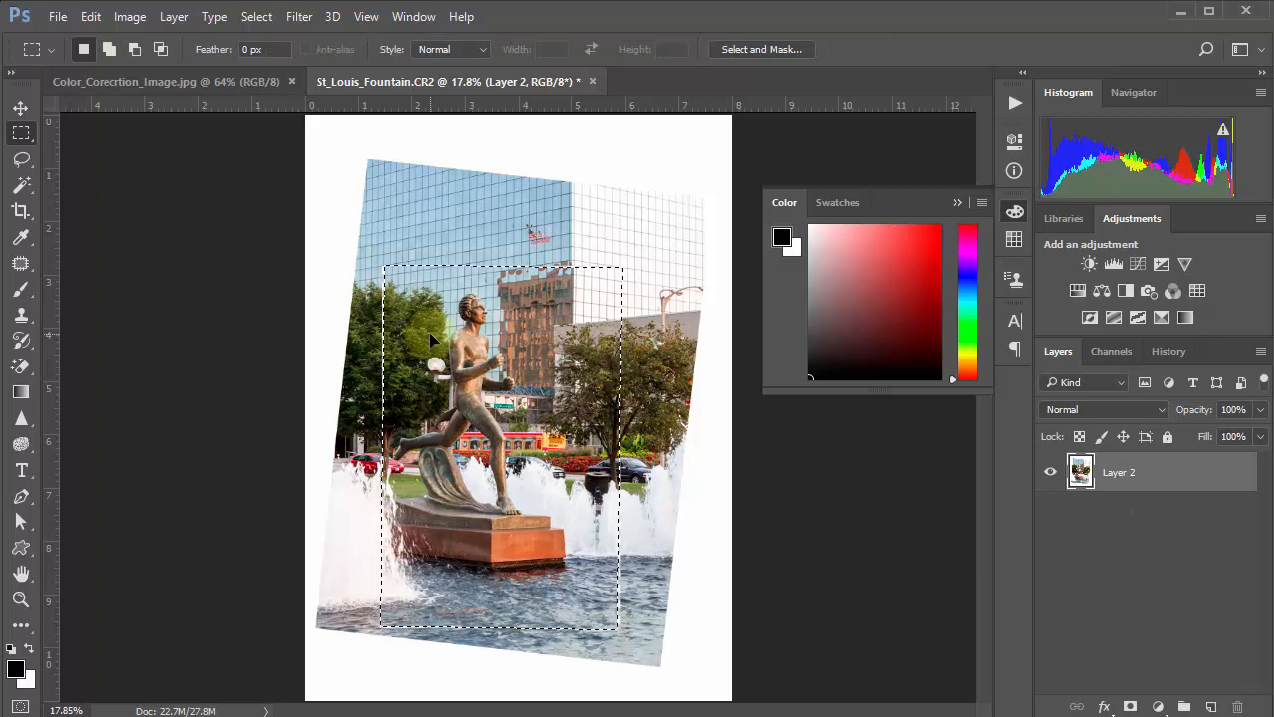
Step: Copy the rotated selection to a new layer and hide Layer 2
{"action": "key", "text": "ctrl+j"}
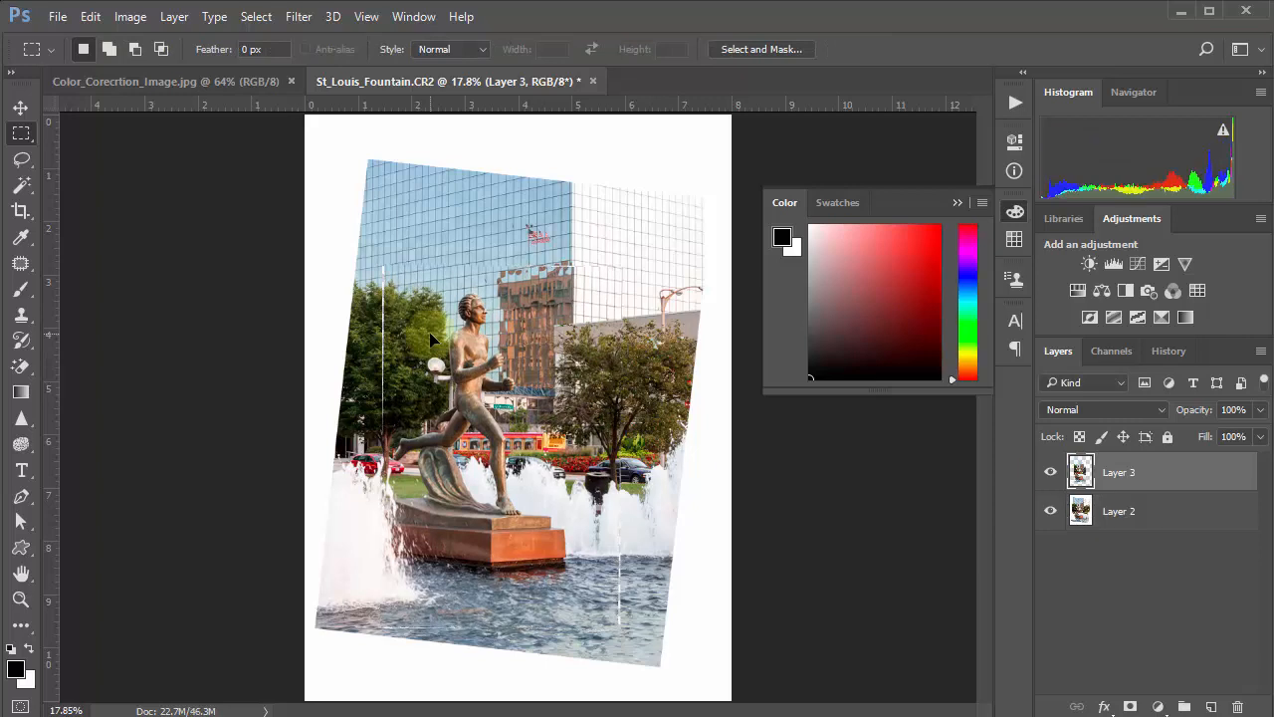
{"action": "left_click", "coordinate": [1050, 511]}
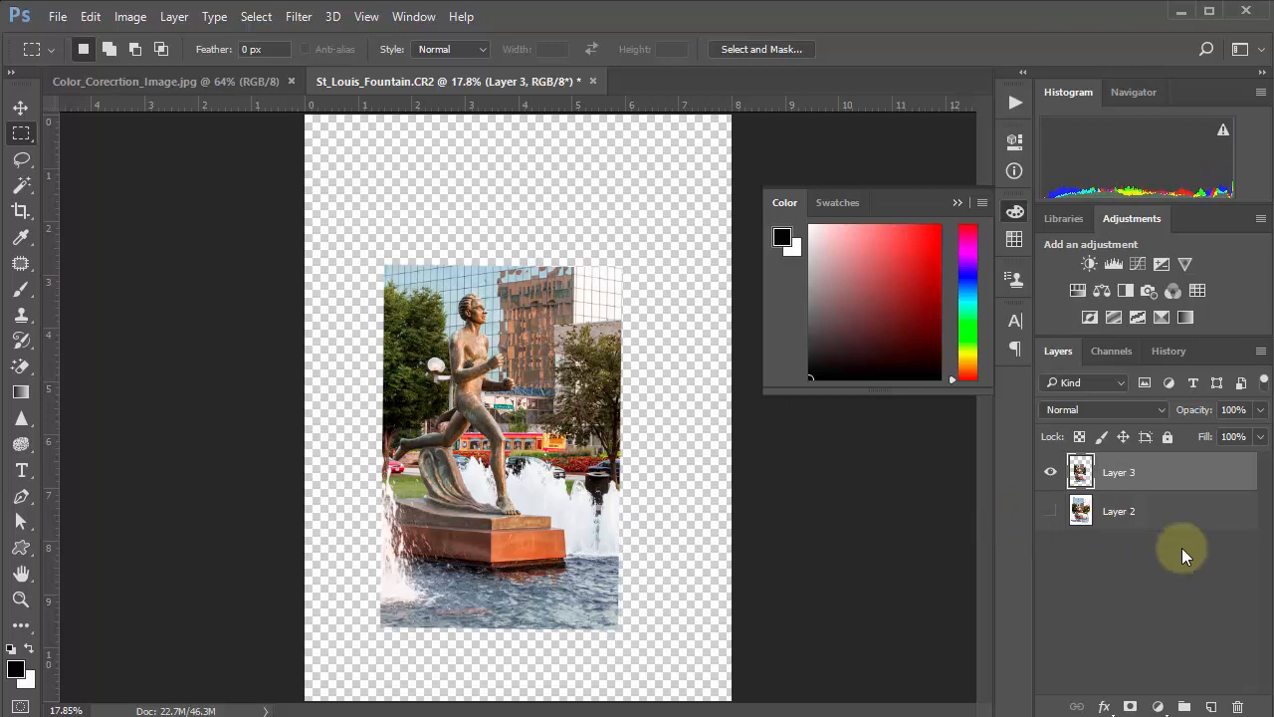